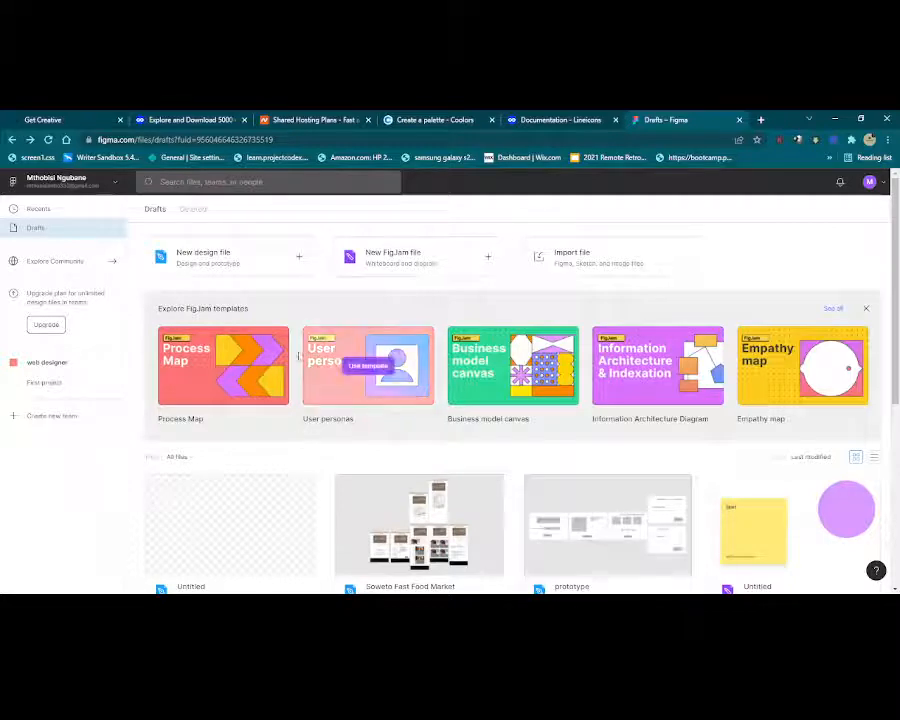
Create a new design file and rename it "profile links".
mouse_move(268, 411)
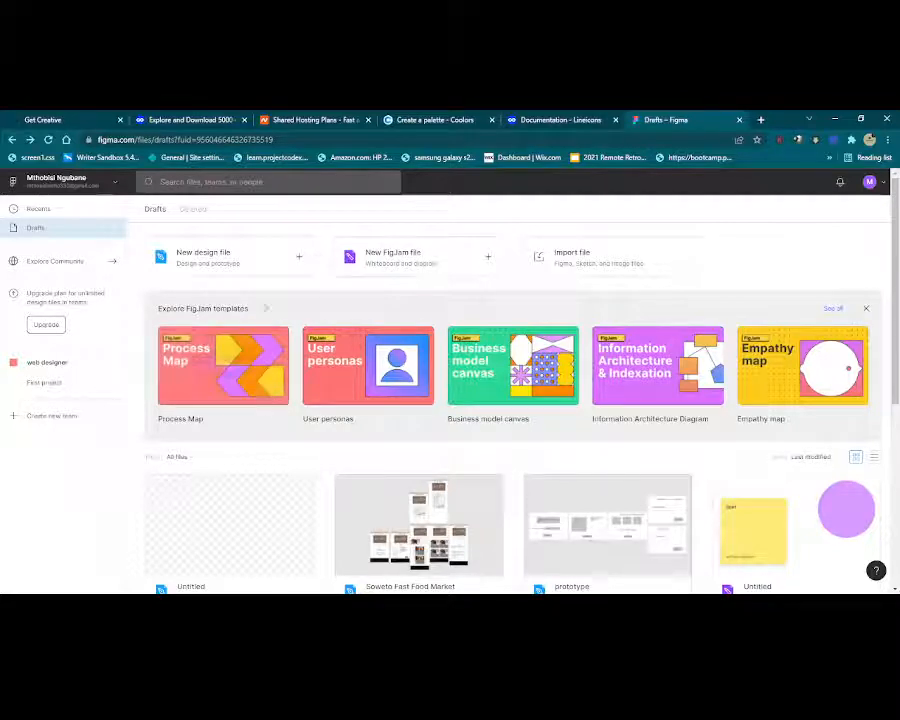
left_click(221, 259)
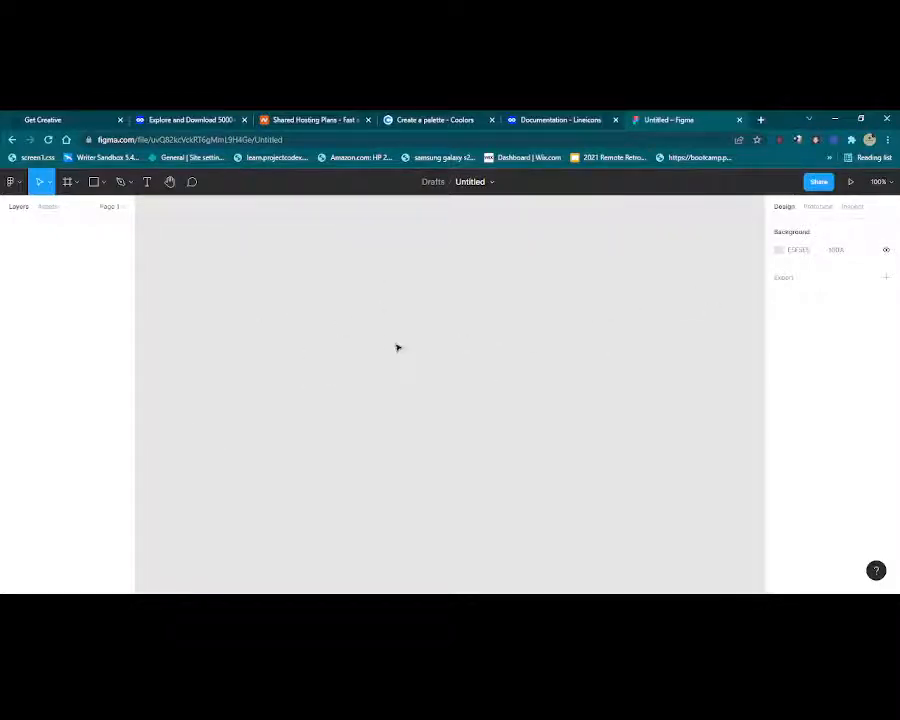
left_click(489, 183)
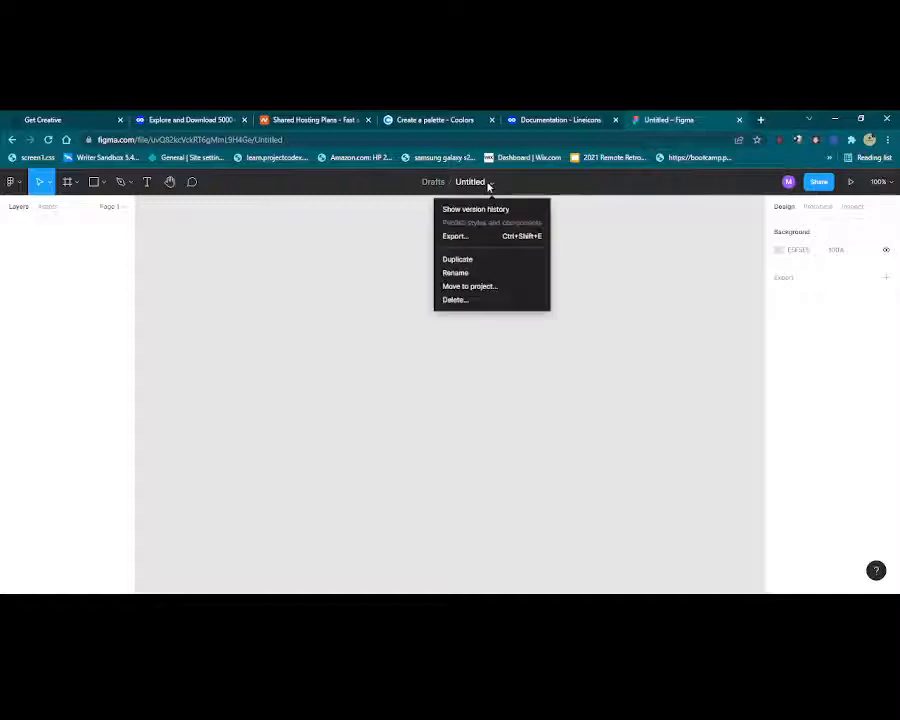
left_click(456, 273)
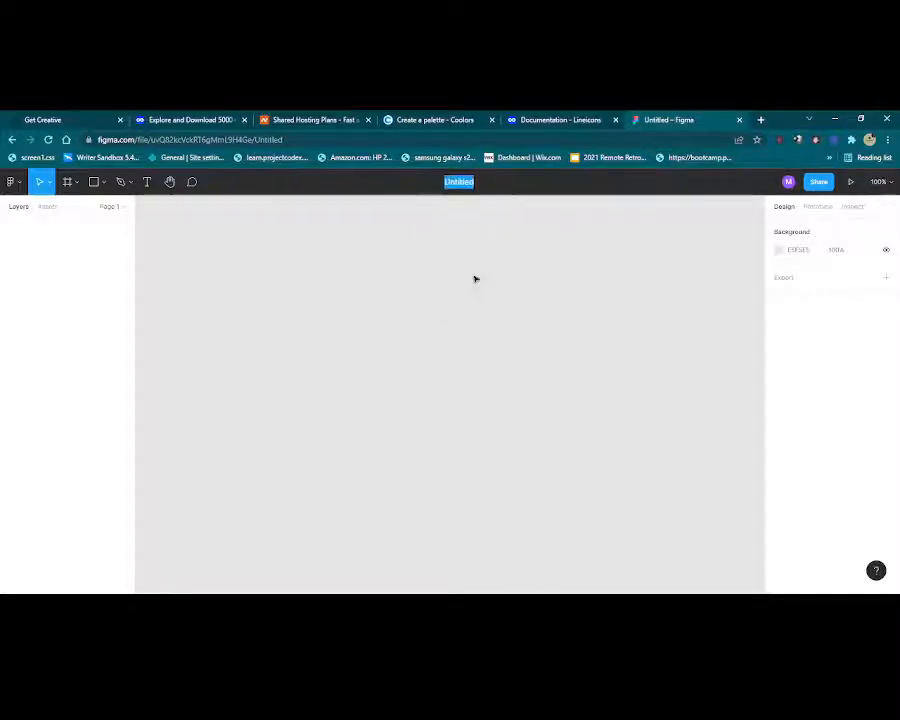
key("BackSpace")
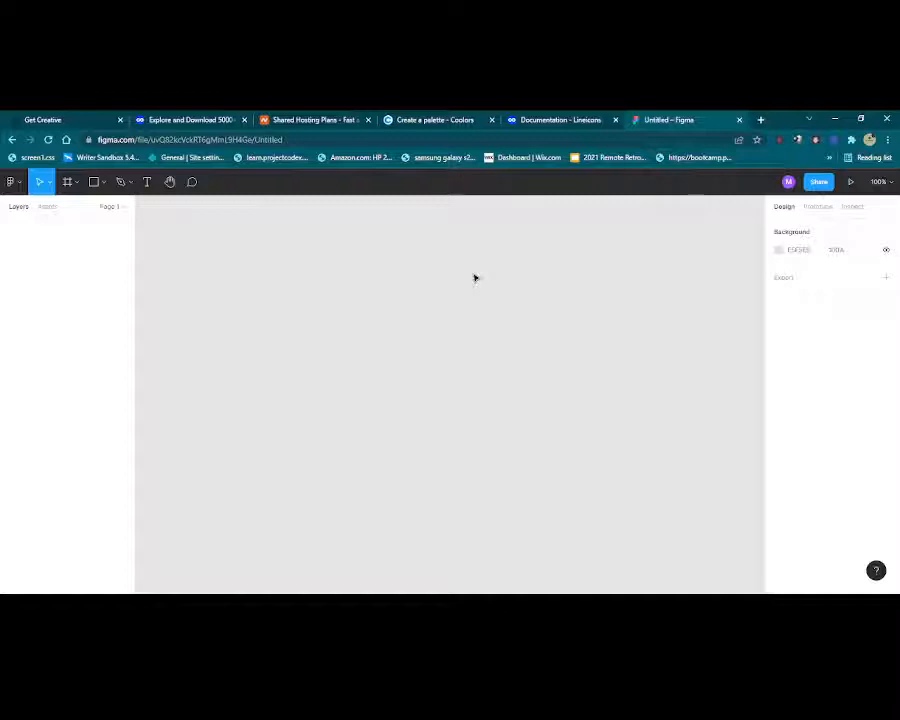
type("profile links")
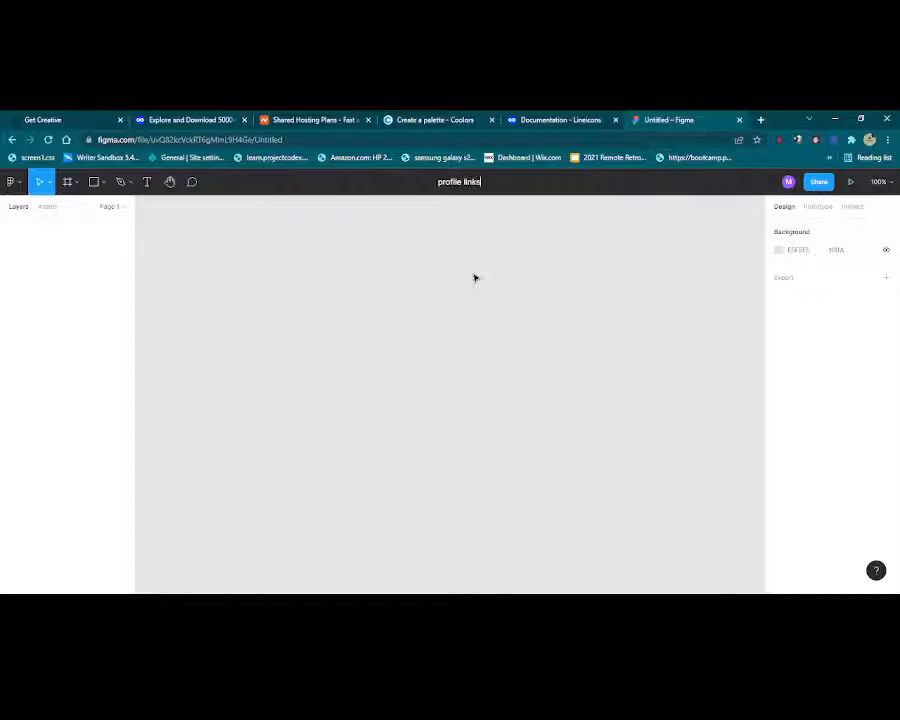
key("Return")
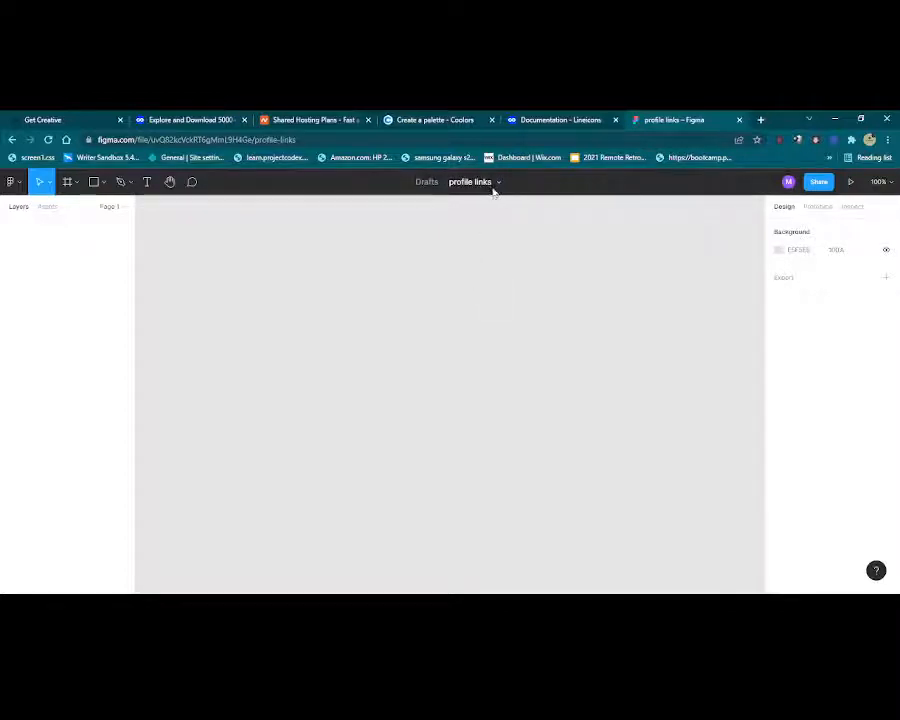
Examine the zoom and view options, the Prototype and Inspect settings, the Assets list and the frame tool choices.
left_click(880, 183)
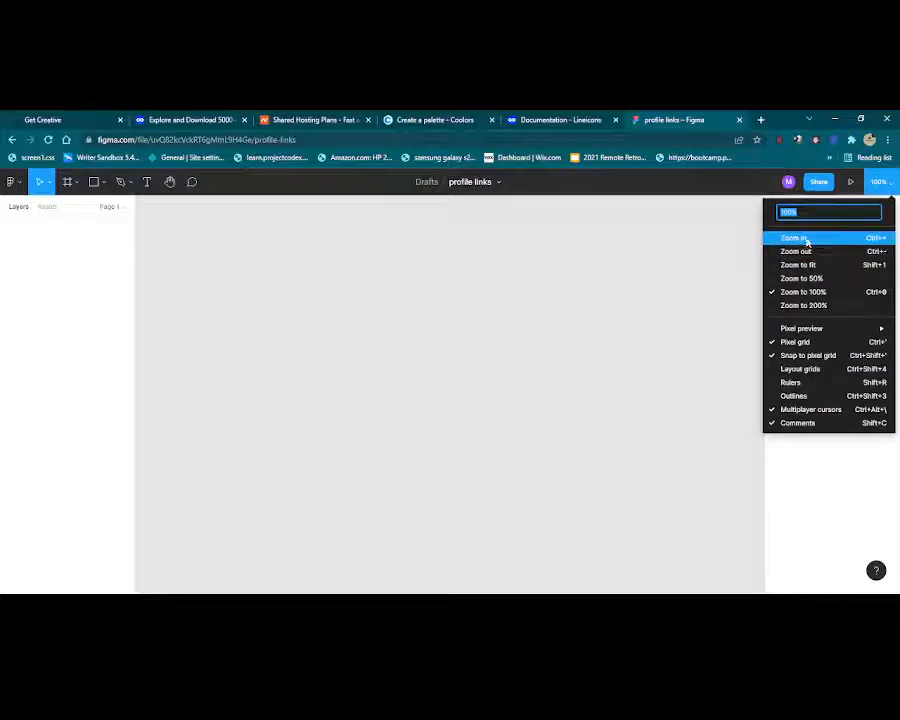
left_click(880, 182)
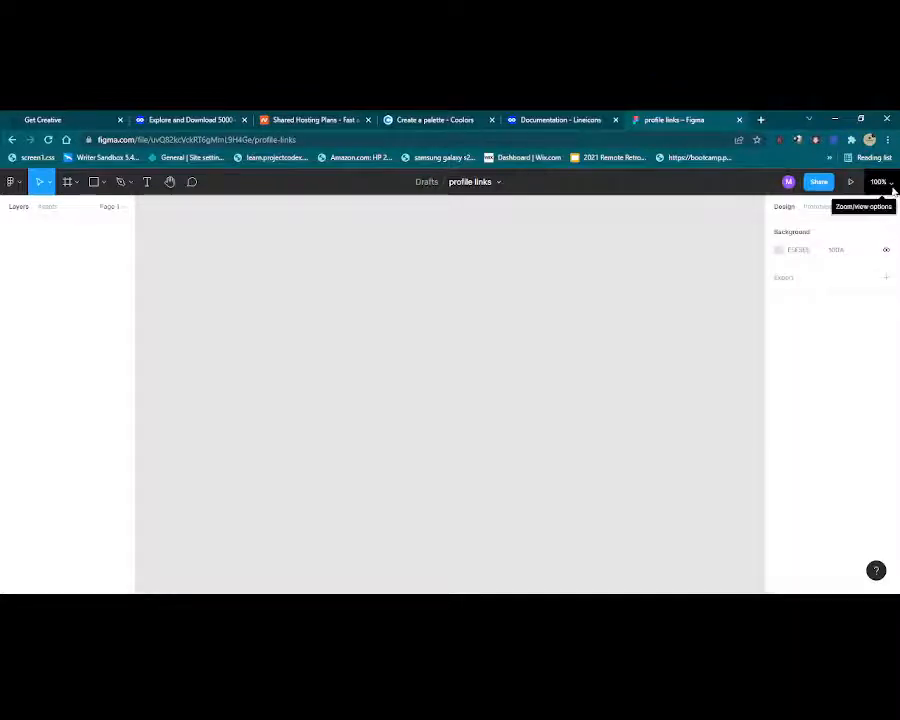
left_click(886, 186)
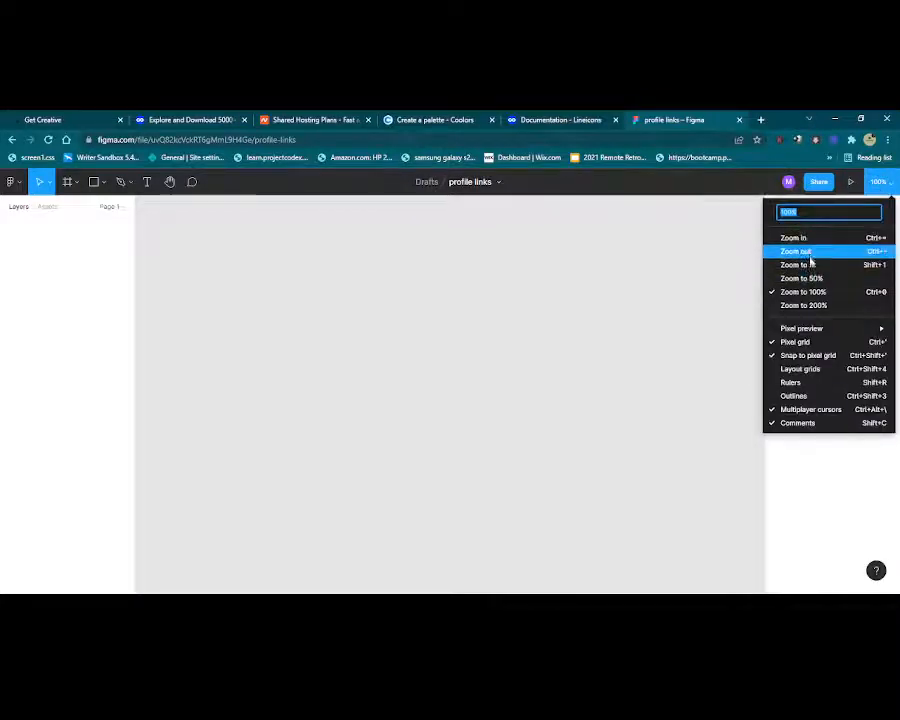
left_click(718, 252)
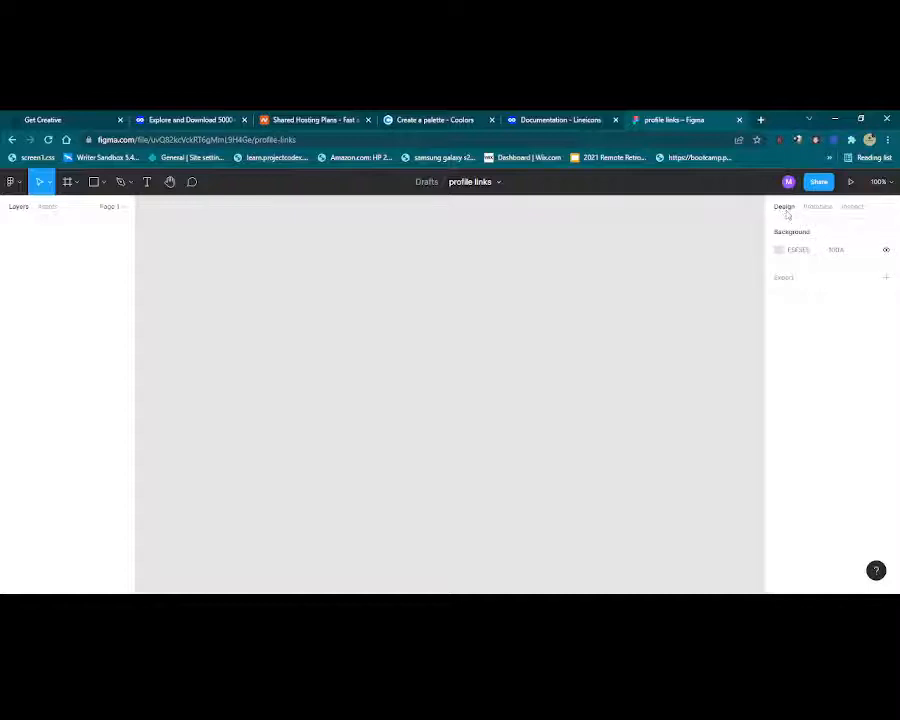
left_click(820, 208)
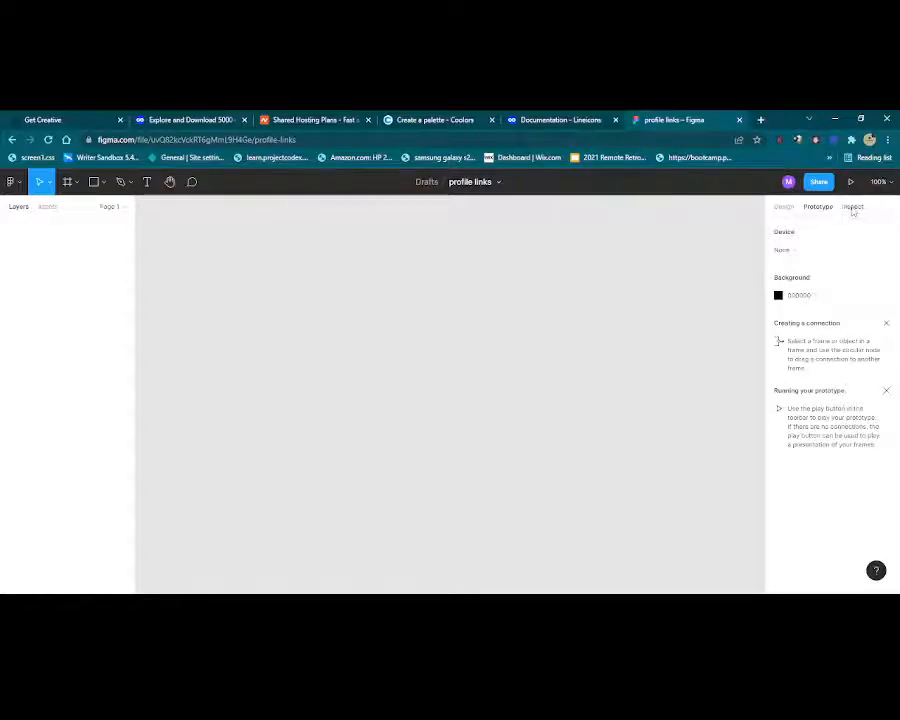
left_click(852, 208)
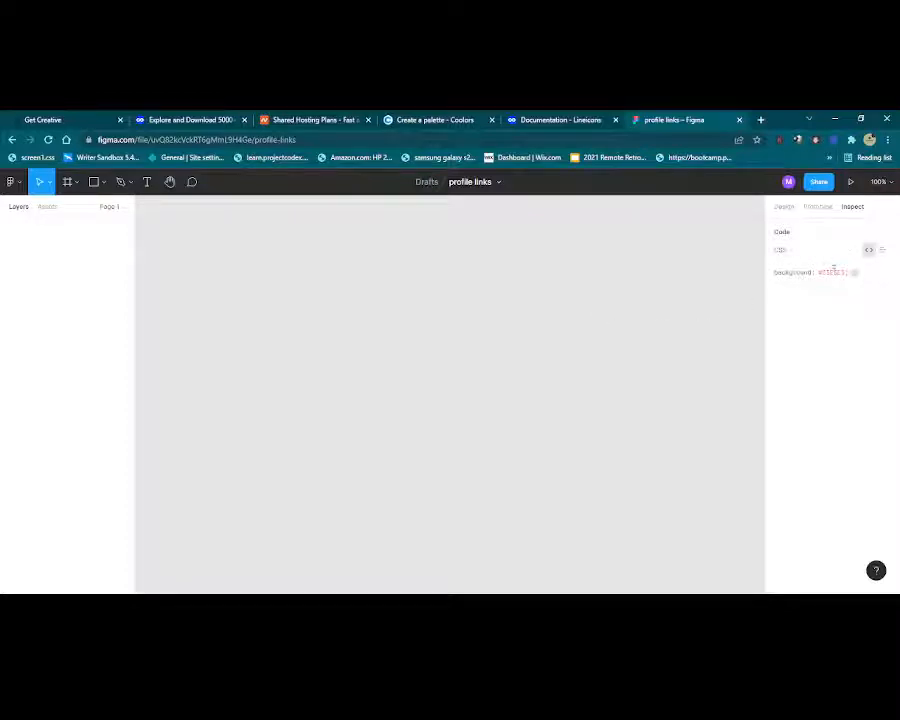
left_click(785, 207)
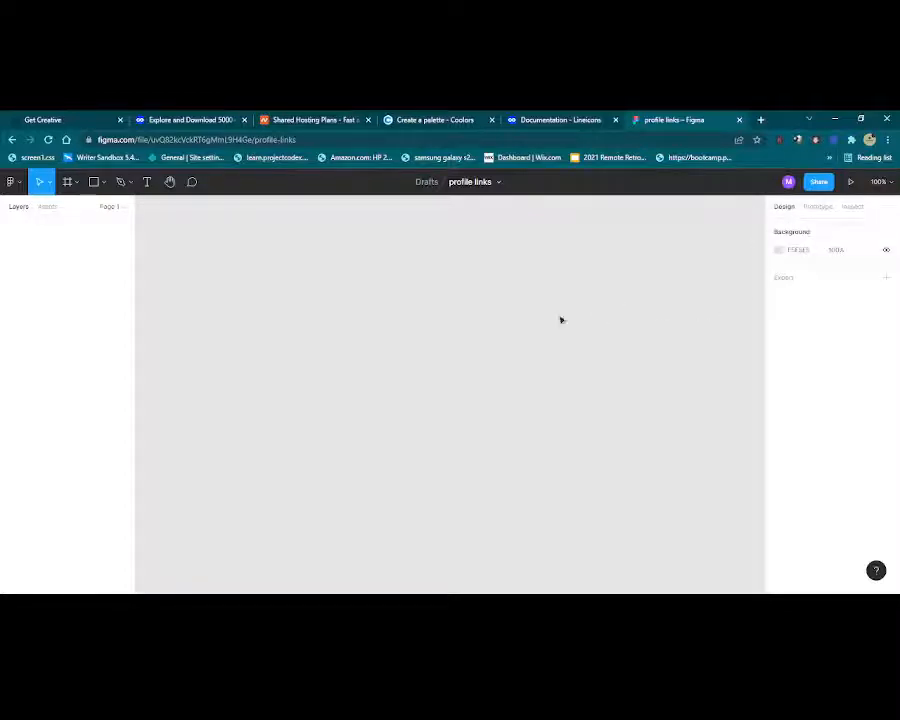
left_click(50, 209)
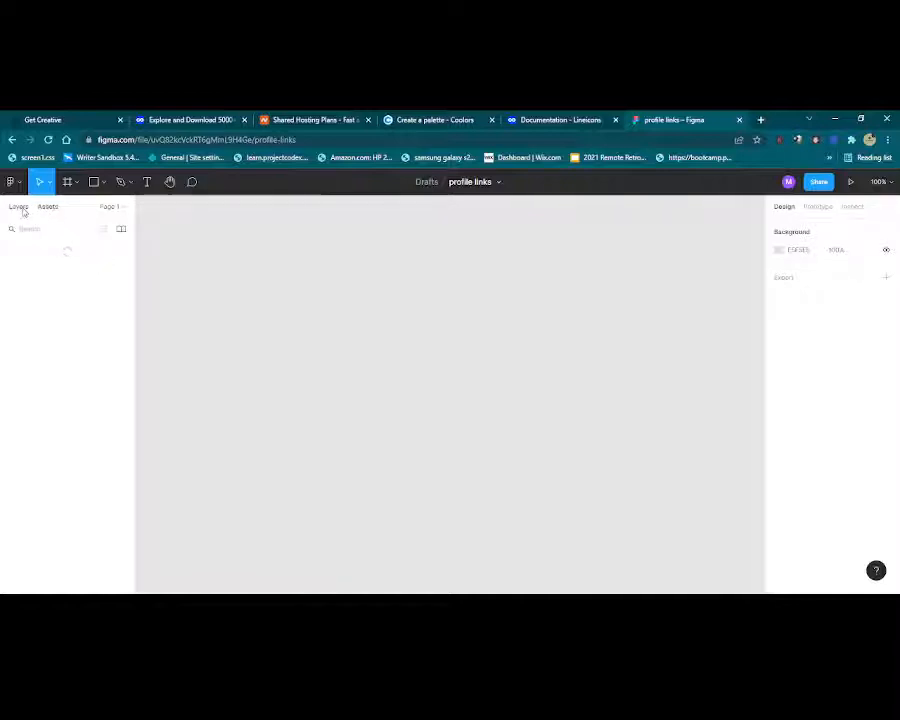
left_click(20, 207)
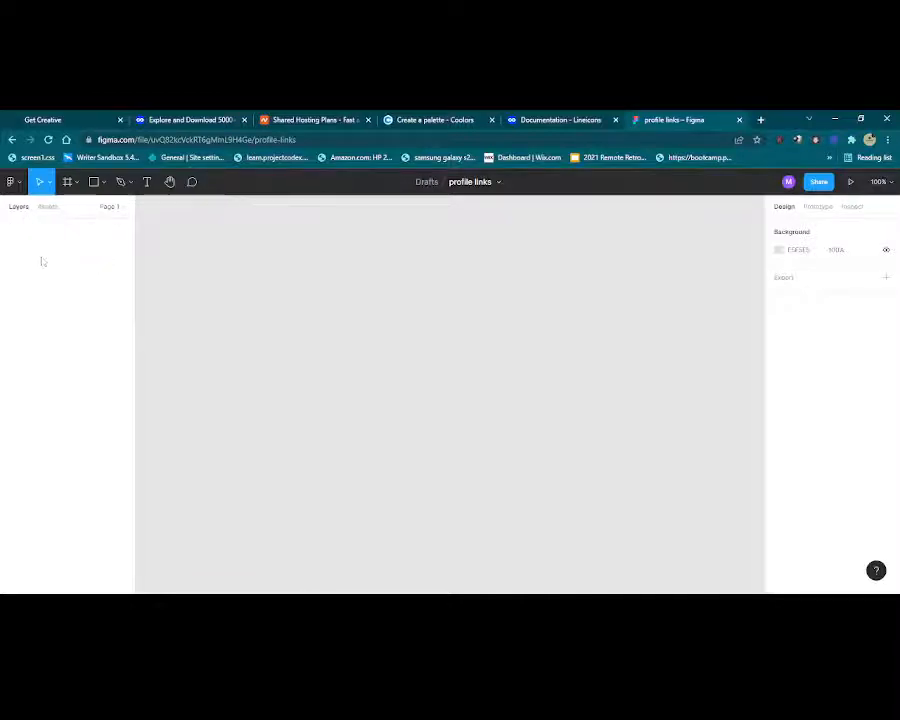
left_click(74, 190)
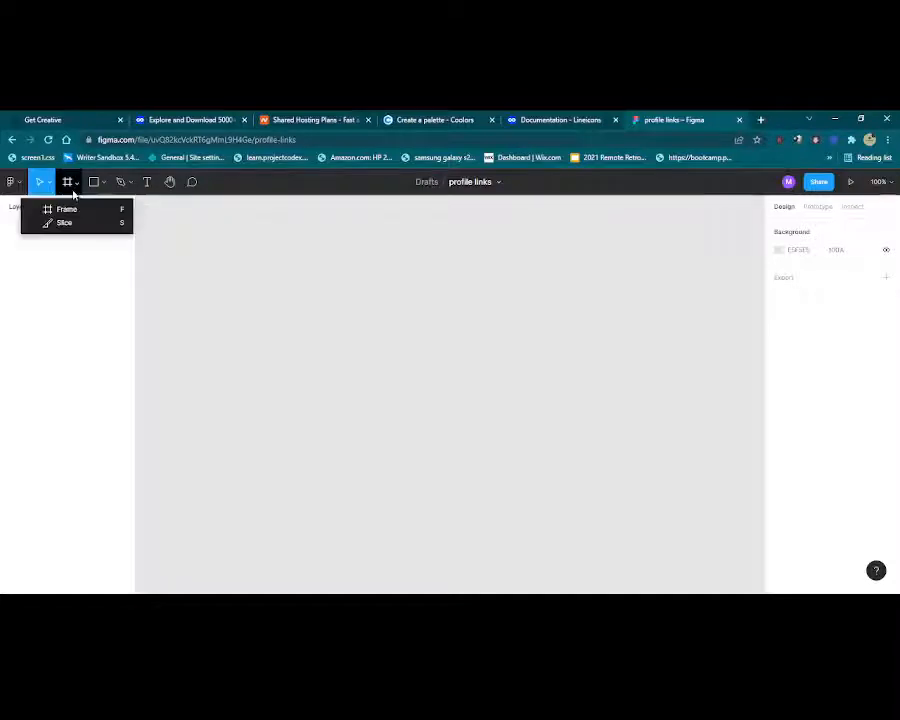
left_click(81, 299)
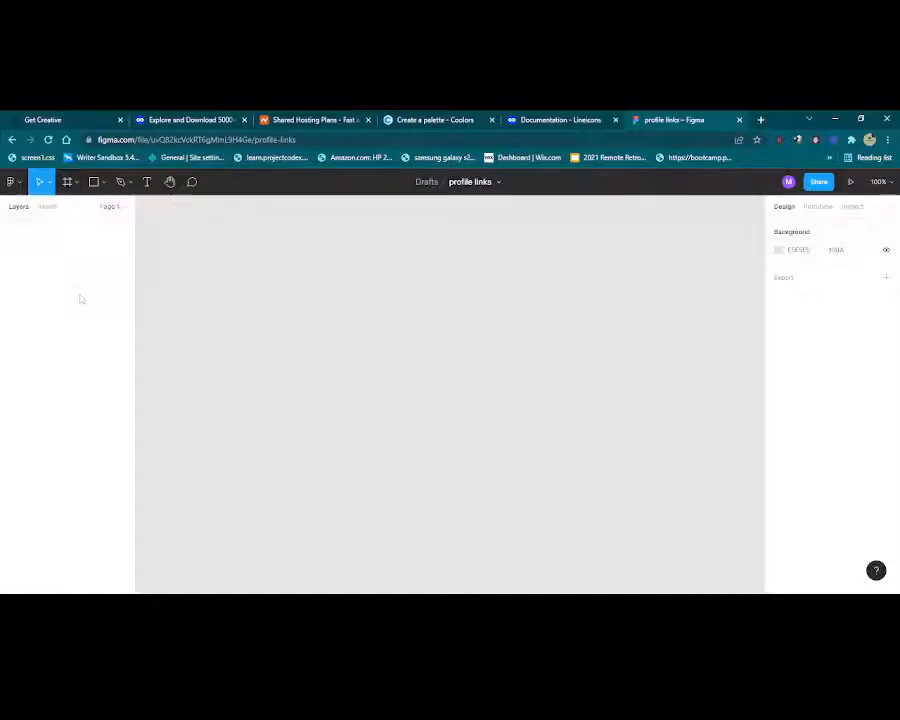
Browse plugins in the Figma Community and look through the resources in the Icons category.
left_click(13, 182)
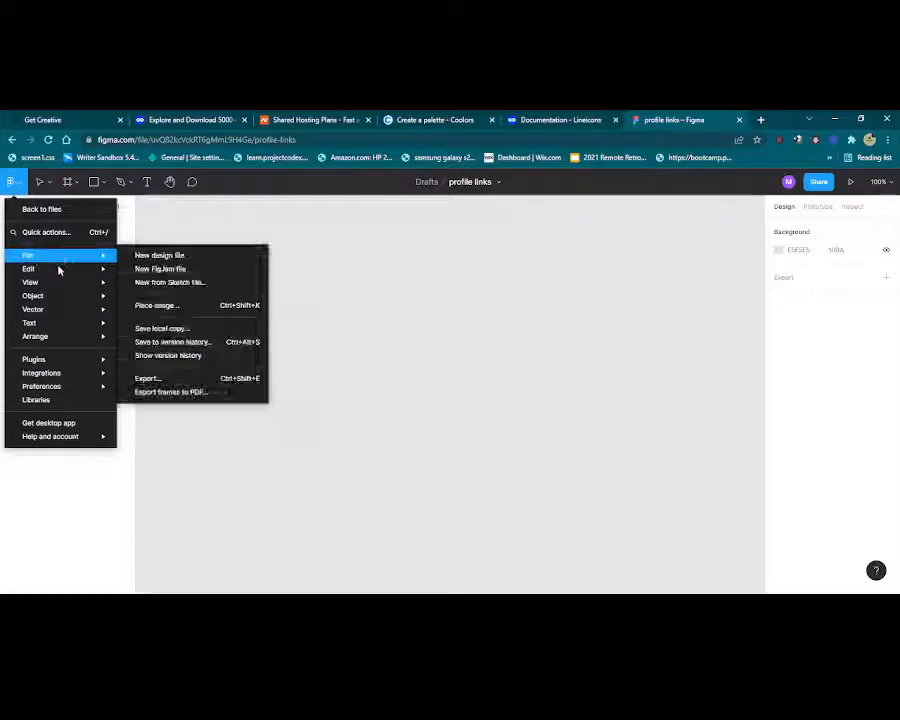
mouse_move(71, 314)
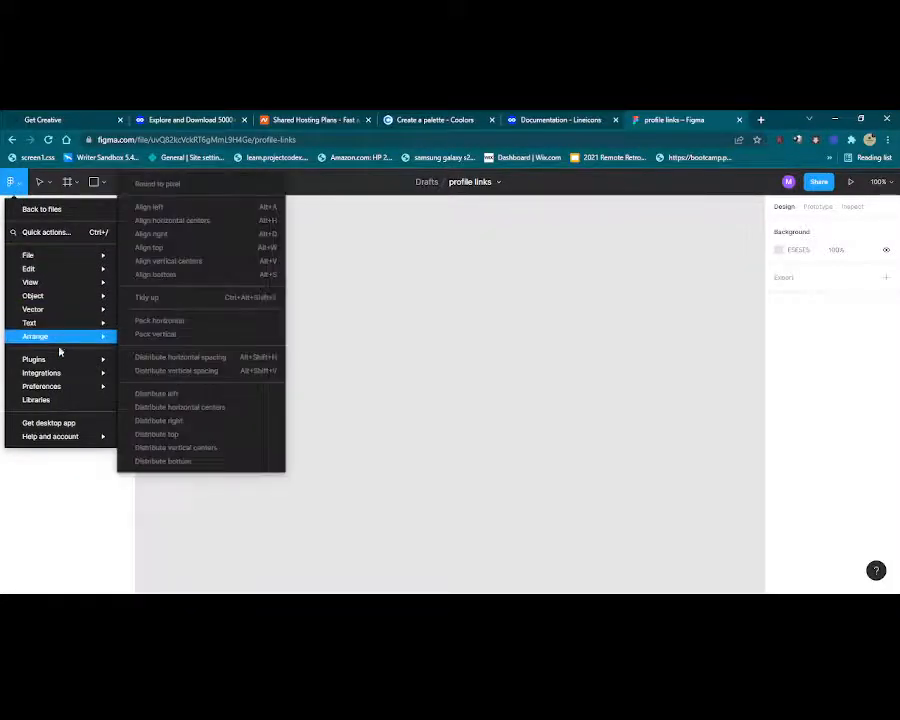
mouse_move(57, 367)
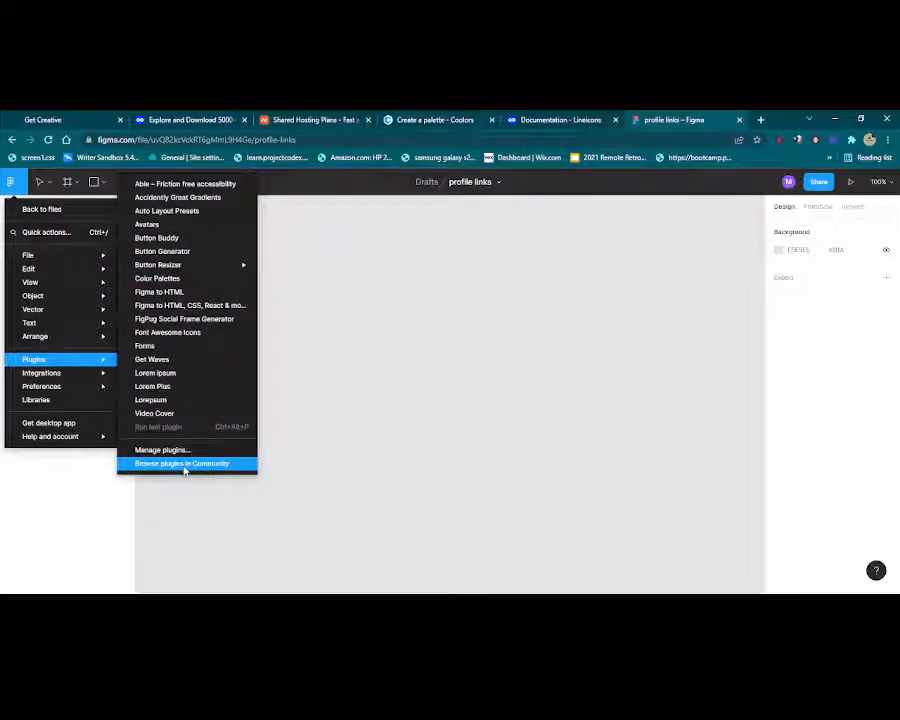
left_click(185, 464)
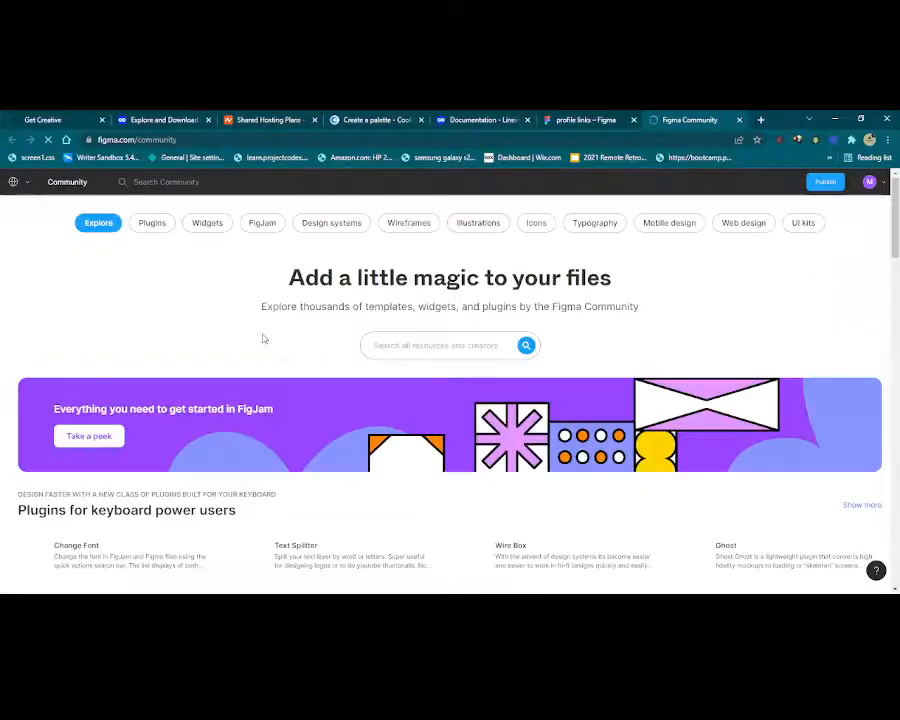
left_click(536, 222)
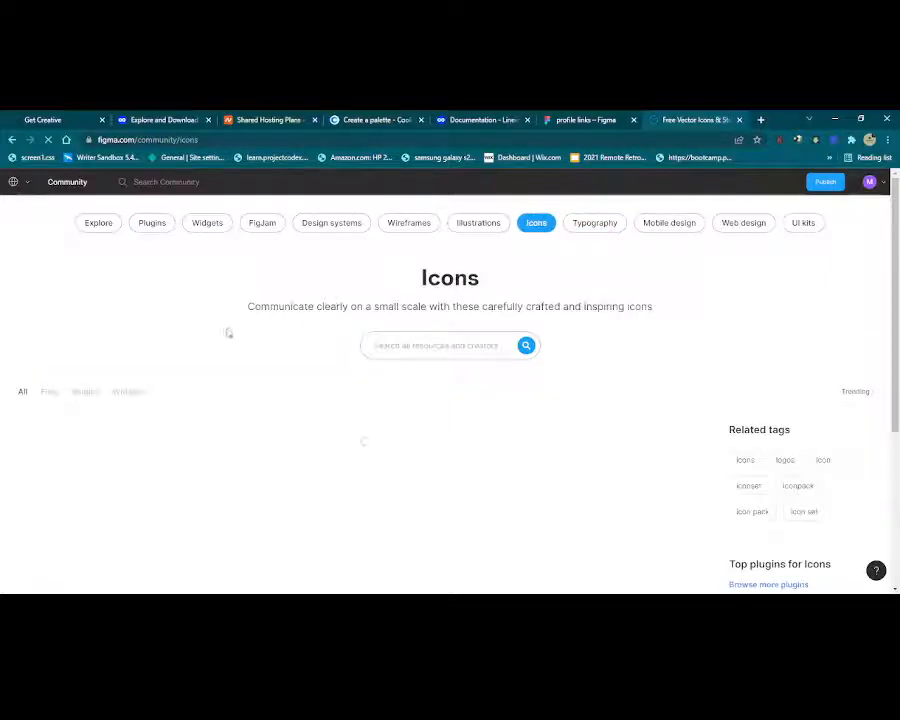
scroll(222, 340, "down", 2)
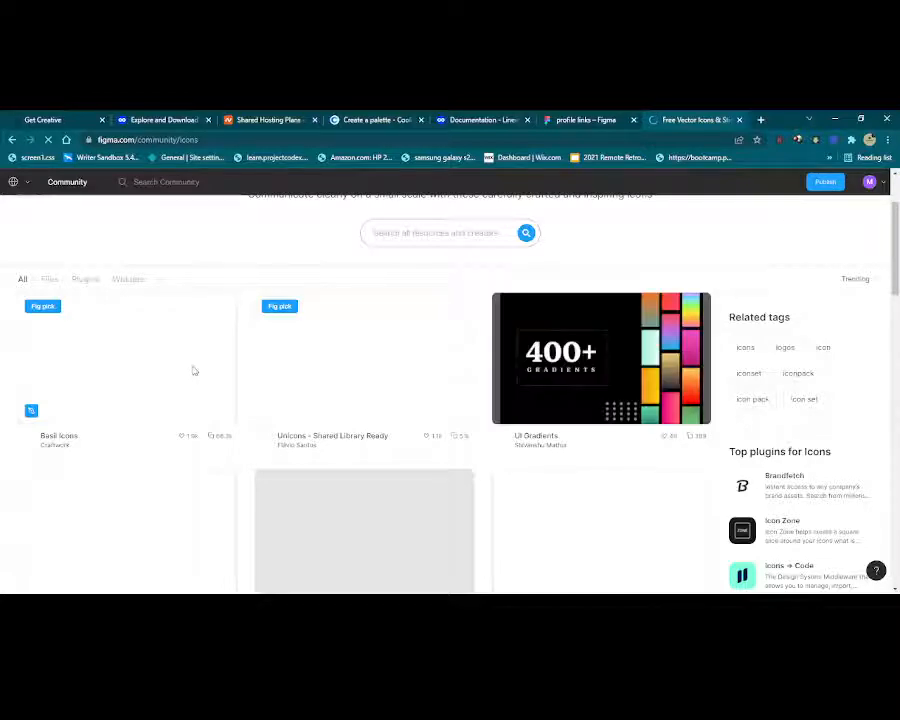
scroll(194, 371, "down", 1)
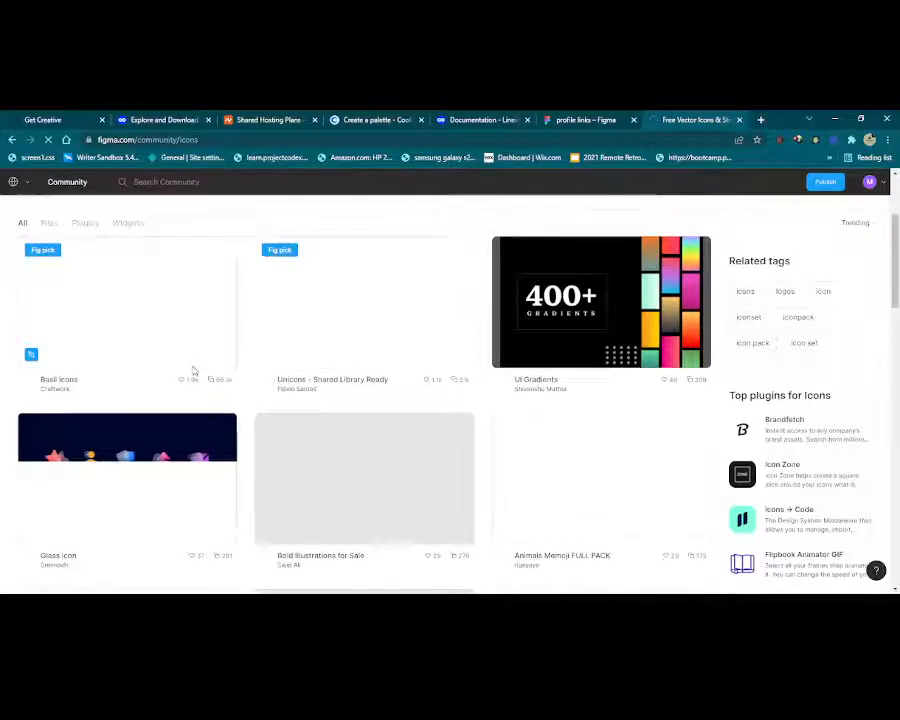
scroll(193, 370, "down", 2)
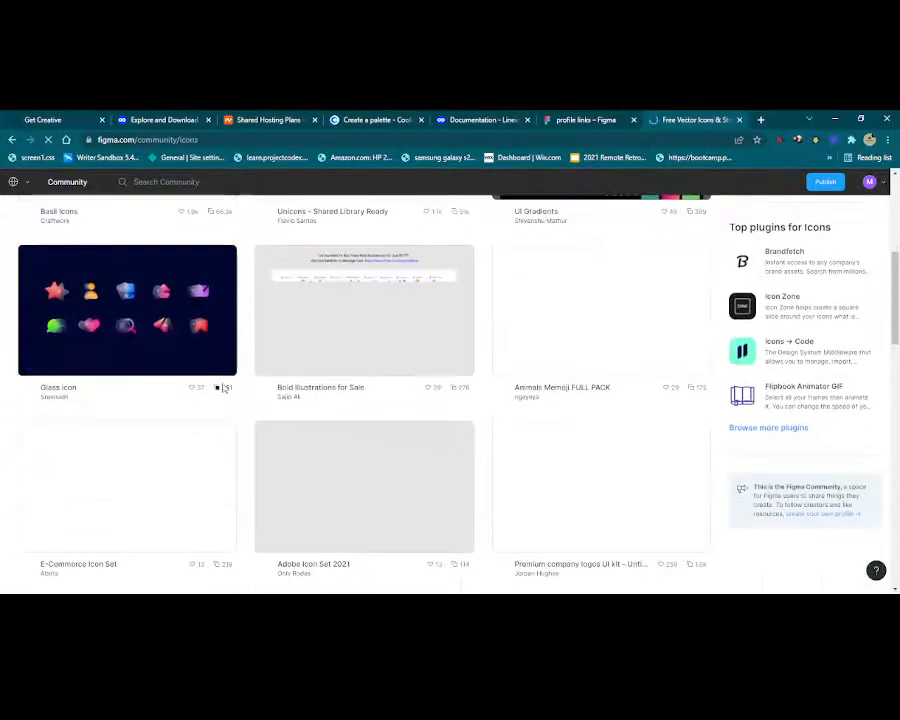
Review the Glass icon Community file's preview and details, and return to the profile links file, closing the Community page.
left_click(162, 338)
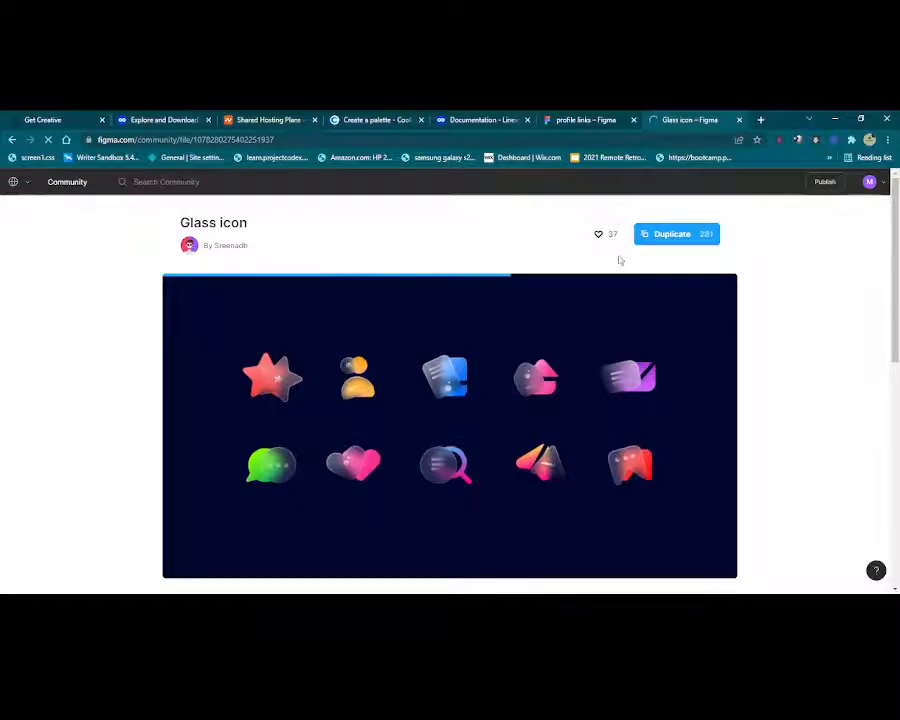
scroll(818, 262, "down", 5)
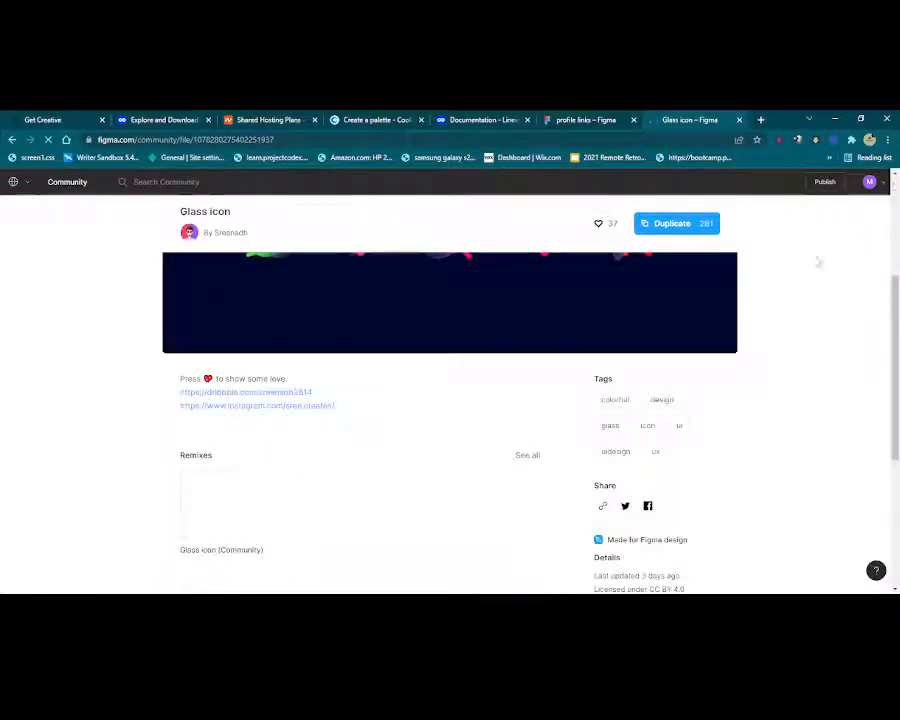
scroll(460, 333, "down", 2)
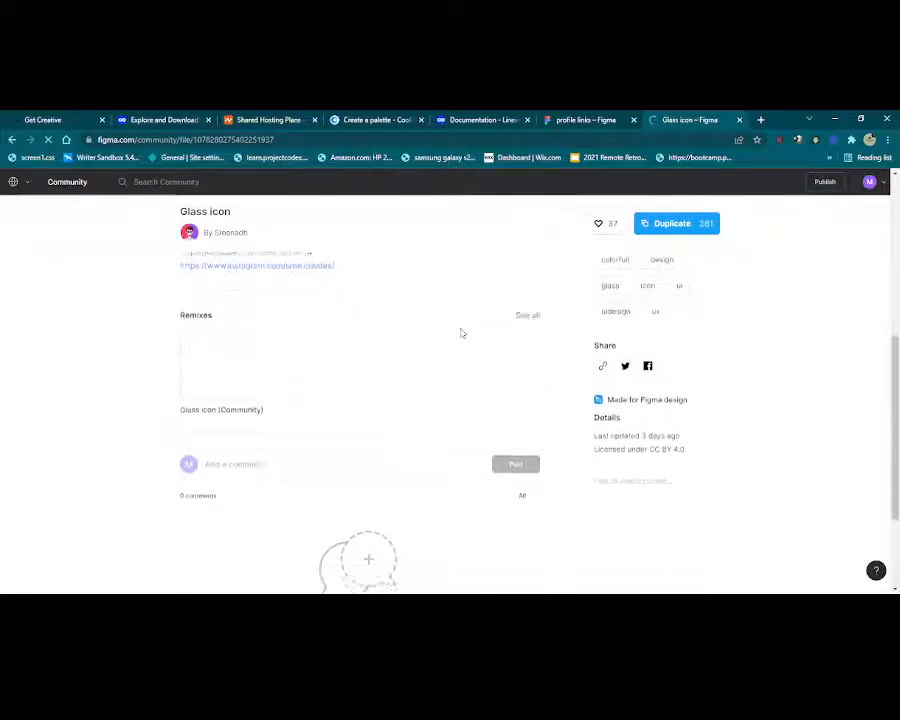
scroll(461, 333, "down", 2)
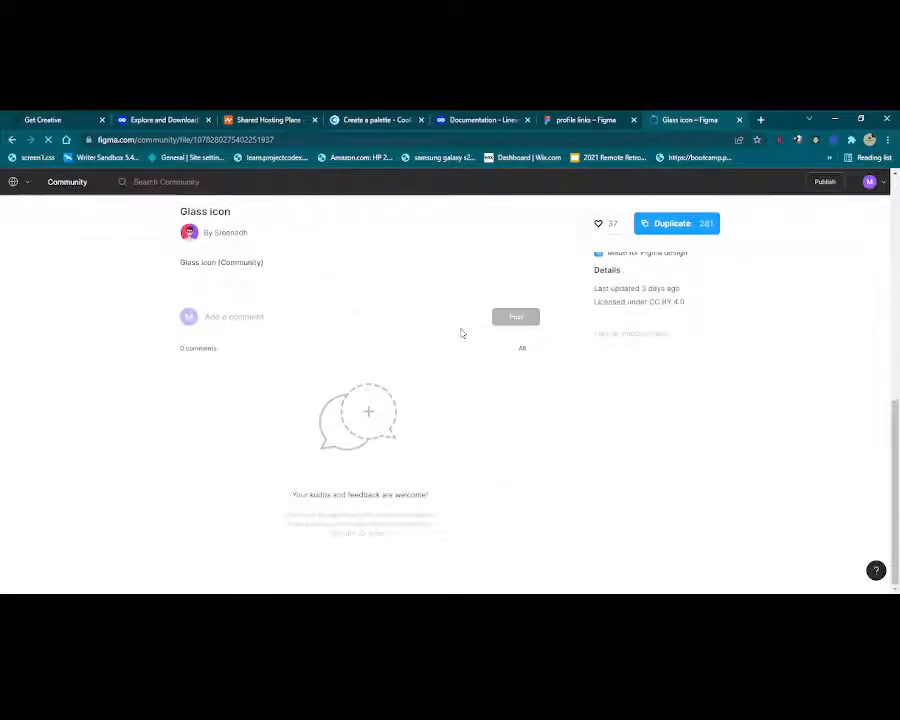
scroll(461, 328, "up", 8)
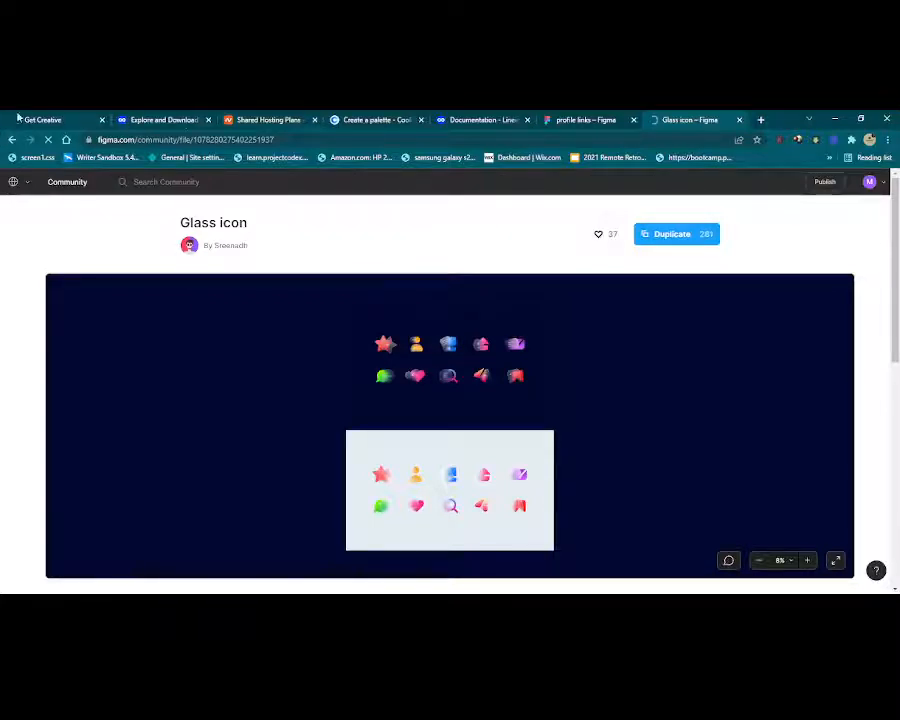
left_click(595, 119)
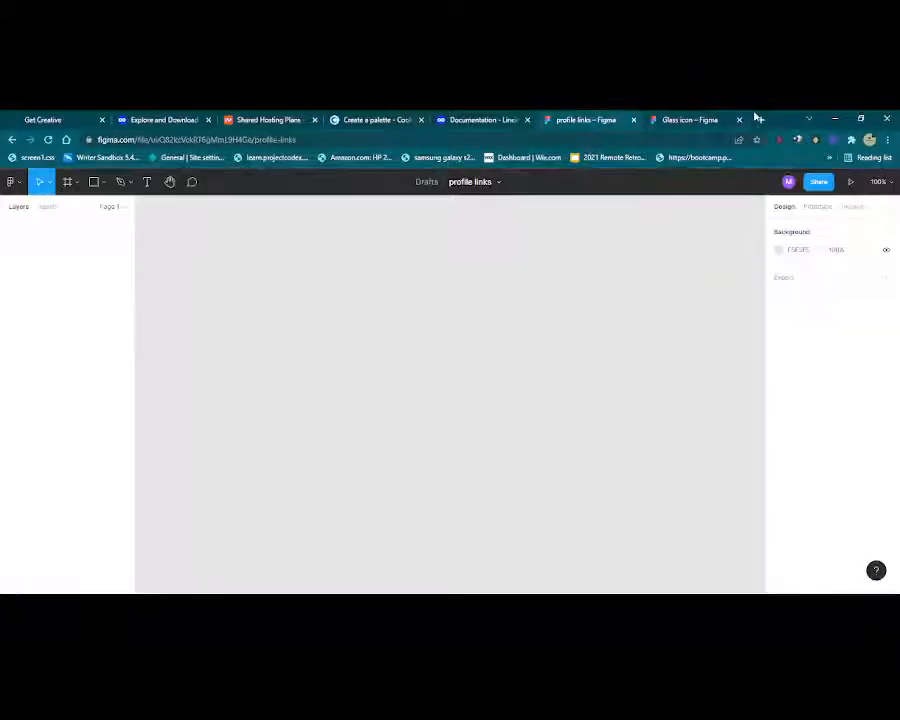
left_click(739, 119)
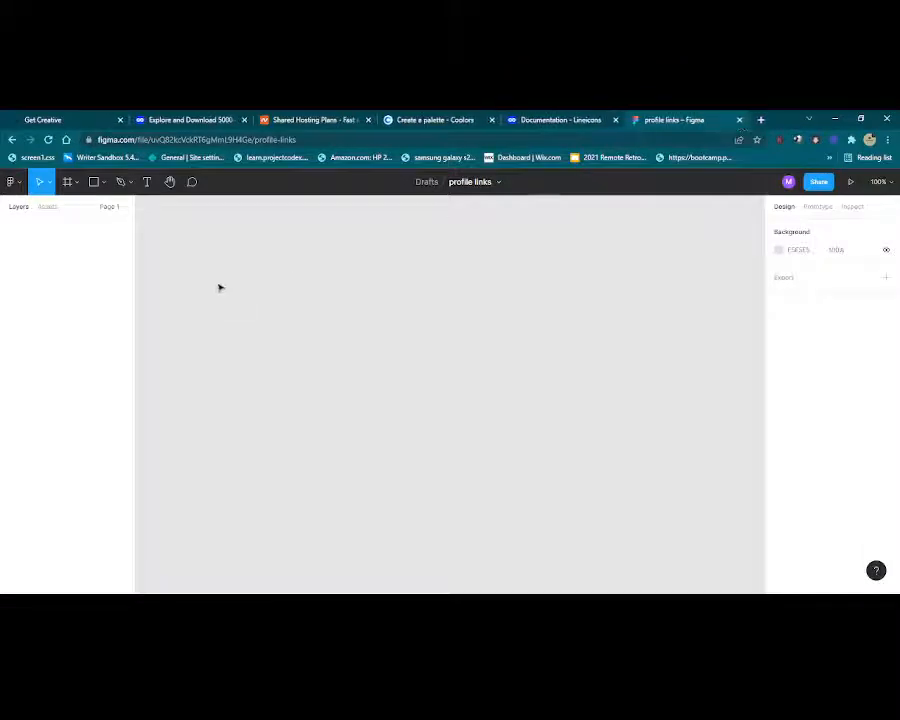
Add a frame using the Desktop preset at 1440 × 1024 and zoom out to 25% to see all of it.
left_click(80, 184)
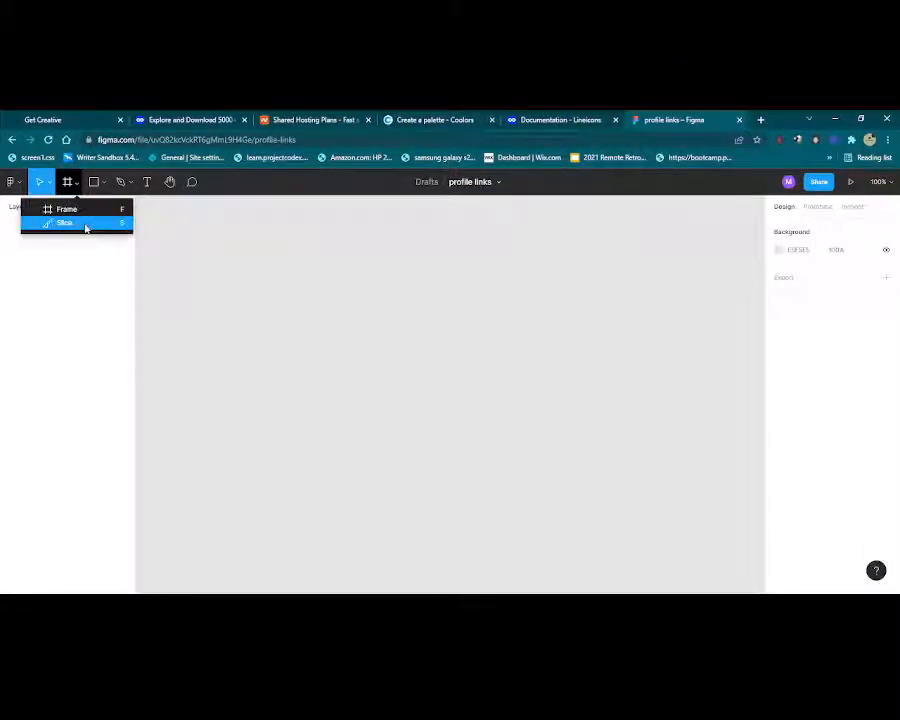
left_click(80, 209)
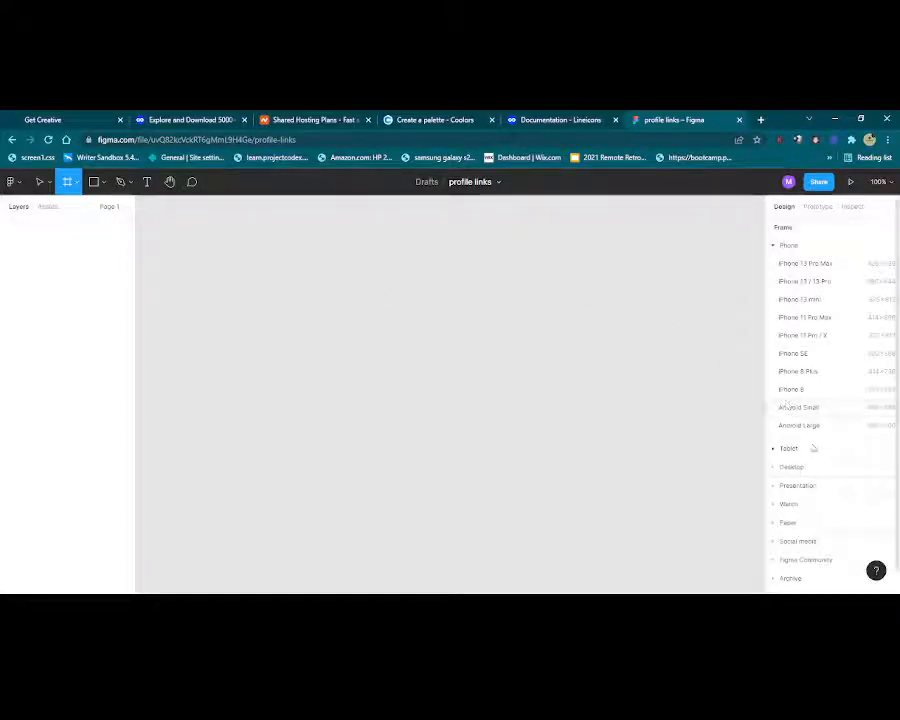
left_click(791, 467)
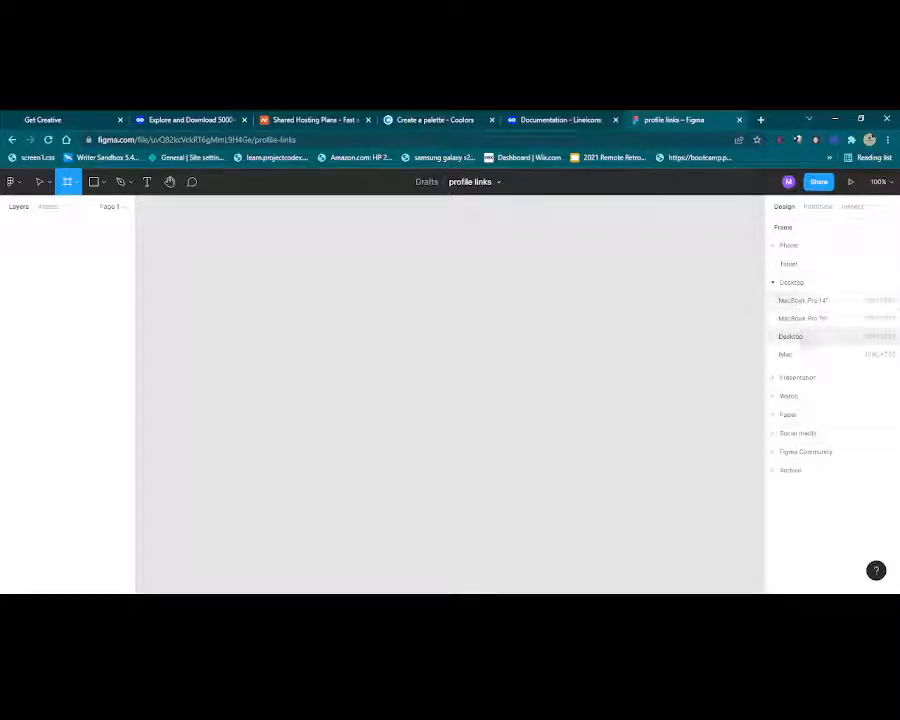
left_click(790, 336)
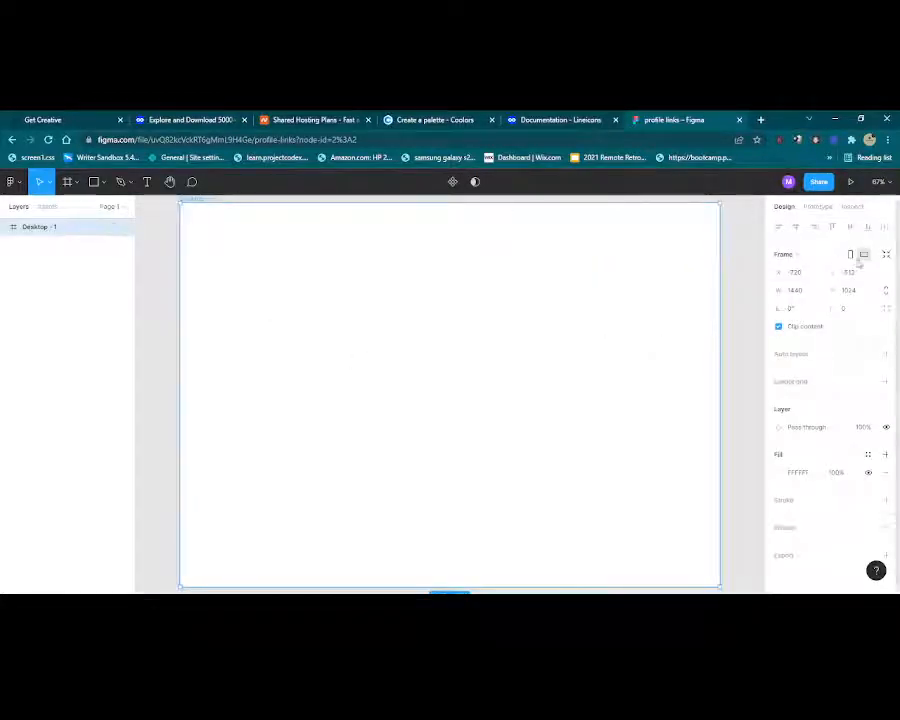
left_click(879, 183)
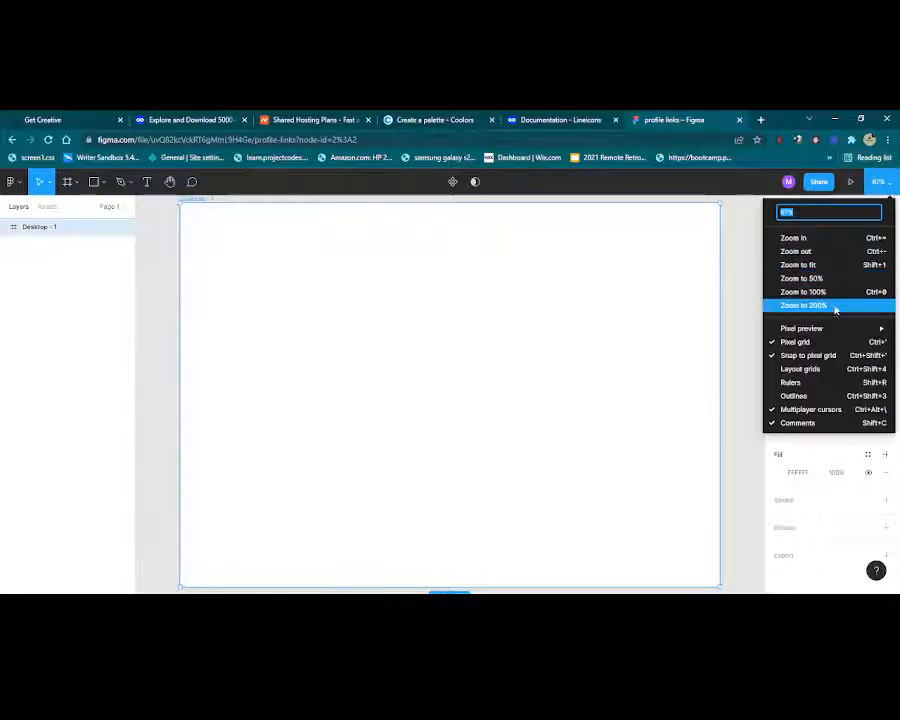
left_click(822, 252)
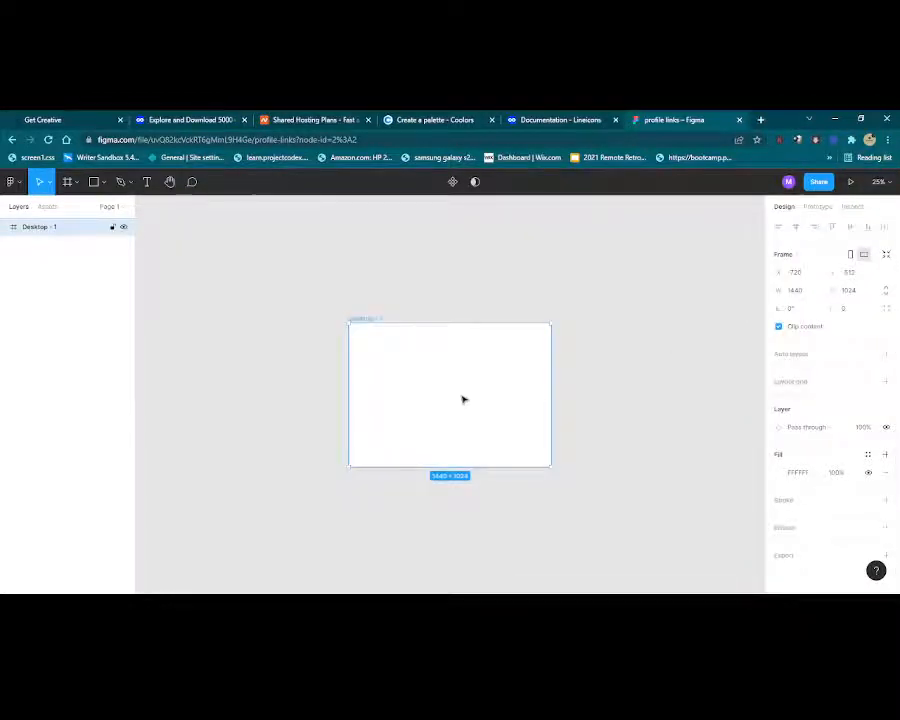
Try drawing a horizontal slice about 560 × 1 inward from the Desktop frame's right edge at mid-height, and undo it.
left_click(68, 182)
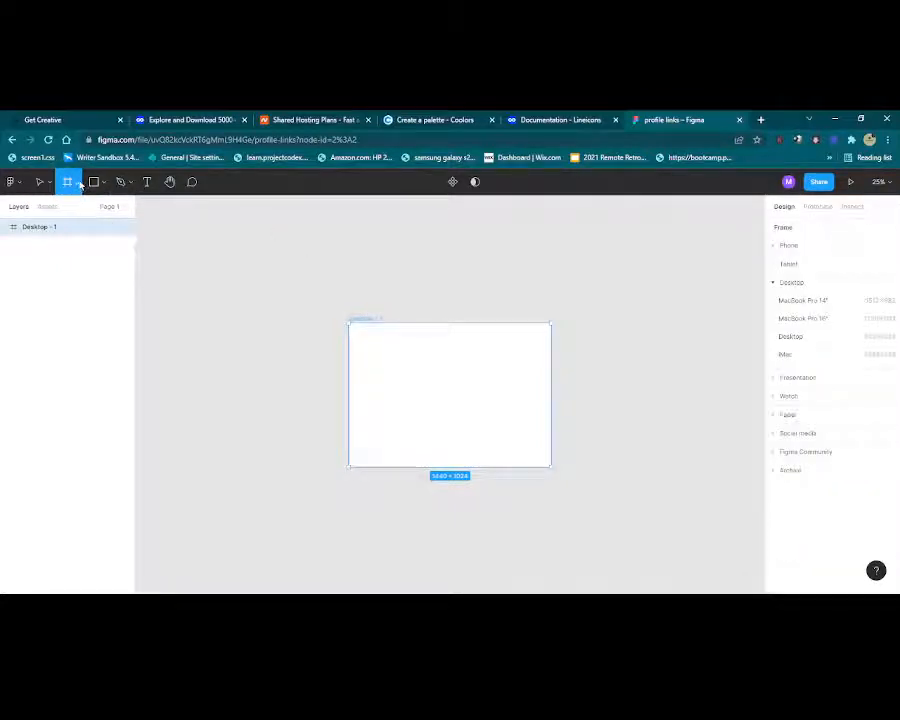
left_click(80, 183)
left_click(68, 222)
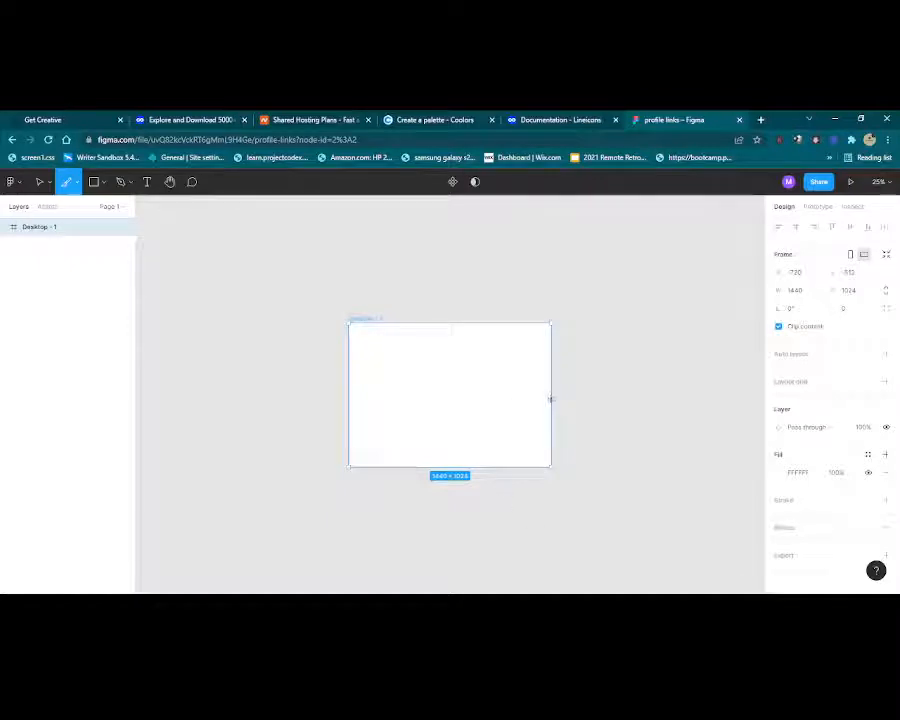
left_click_drag(548, 396, 473, 398)
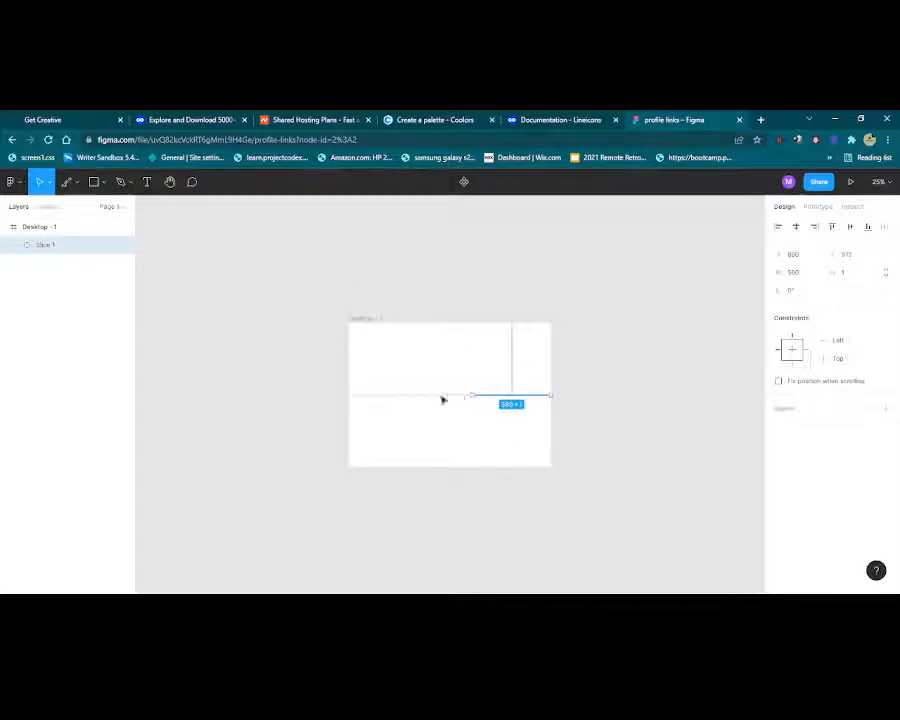
left_click(293, 377)
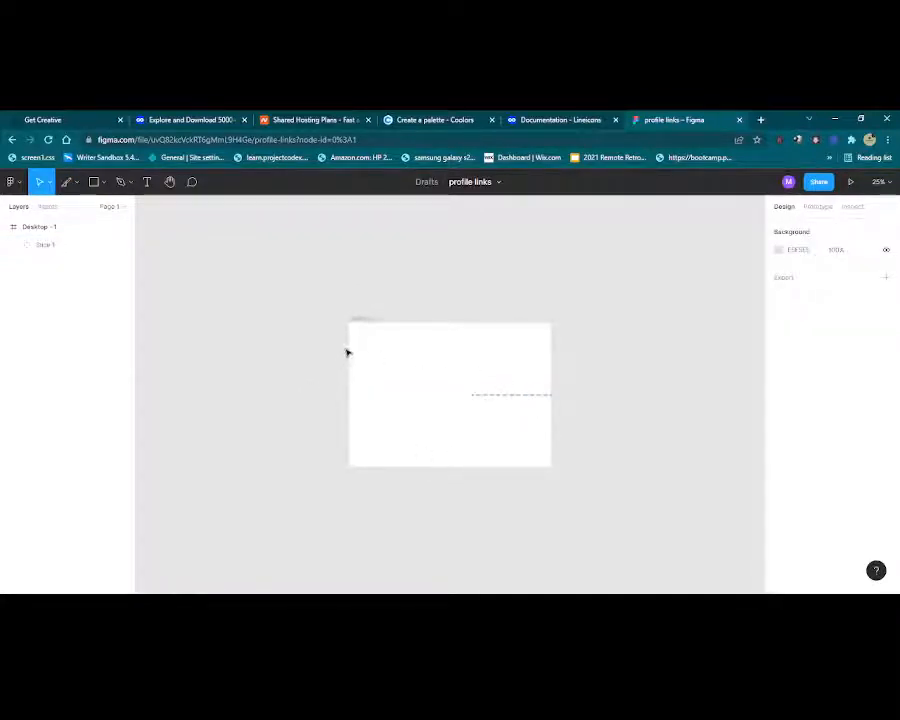
key("ctrl+z")
key("ctrl+z")
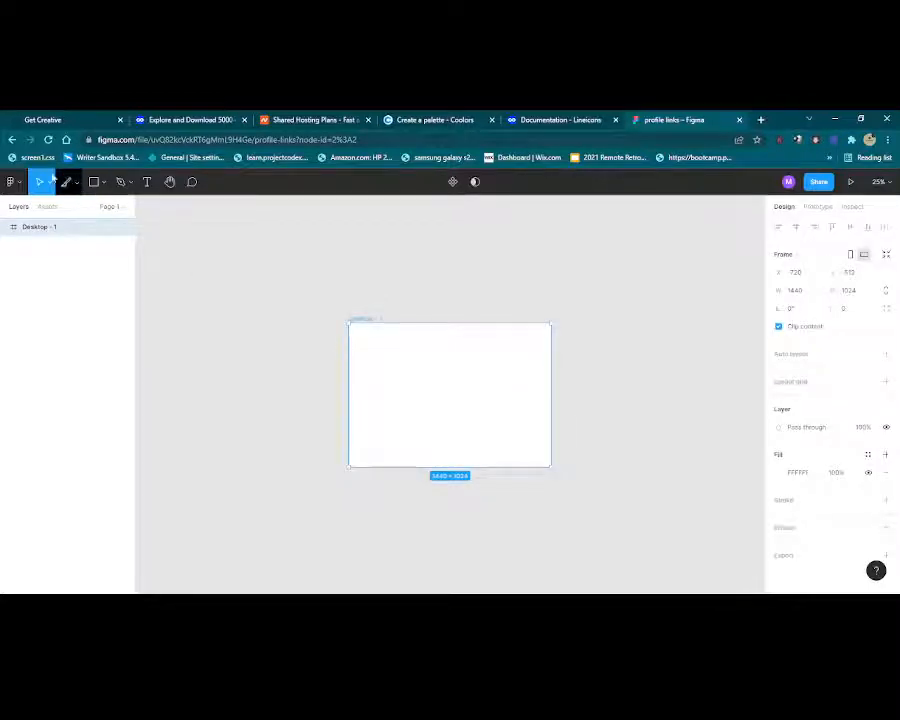
Examine the available file commands and the edit commands such as Undo and Redo.
left_click(12, 182)
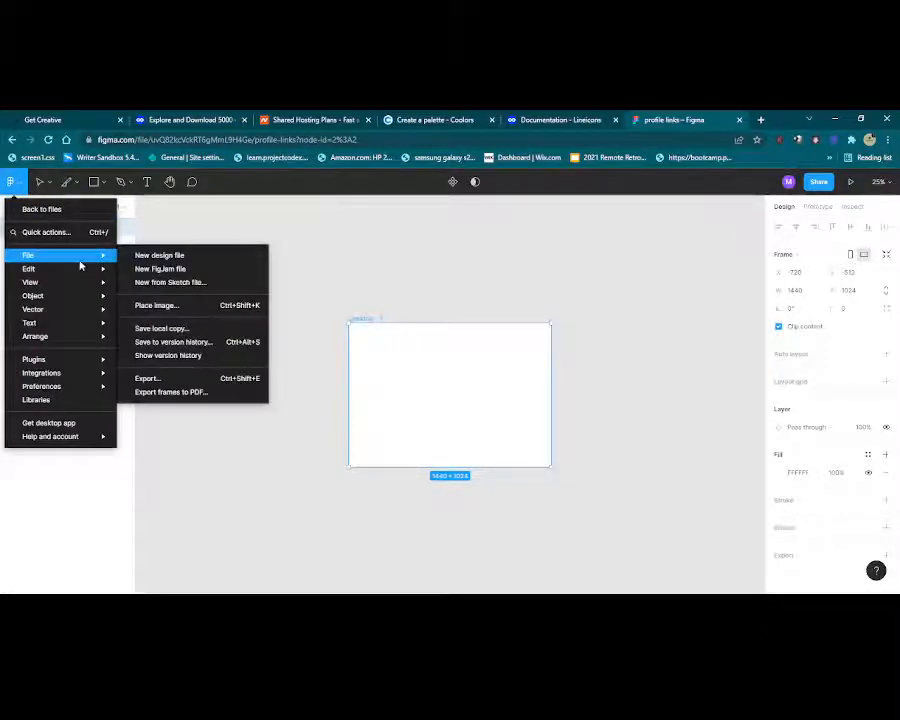
mouse_move(82, 274)
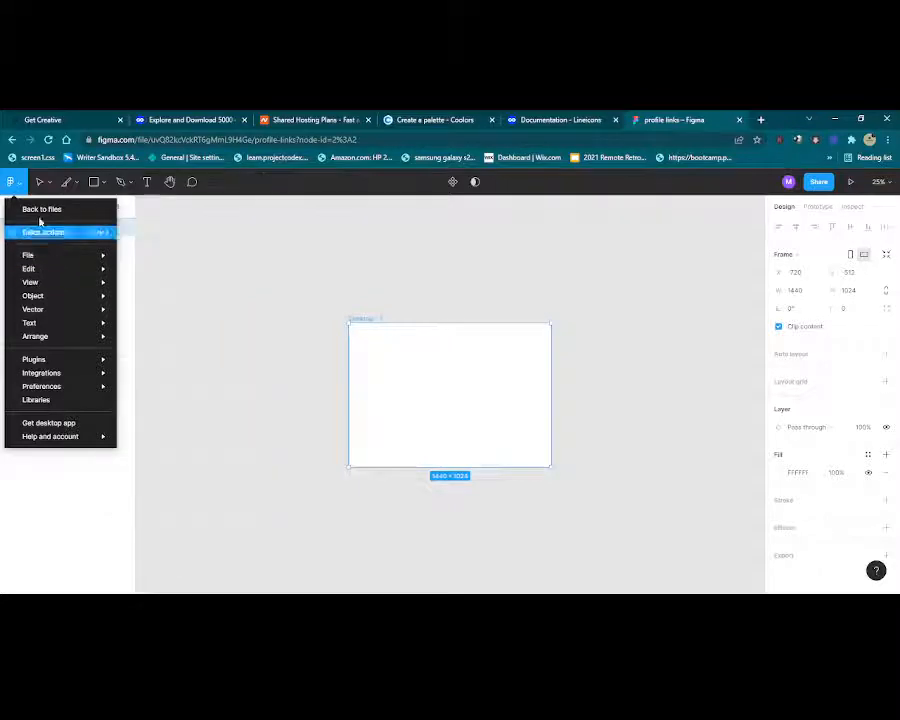
left_click(18, 182)
left_click(22, 186)
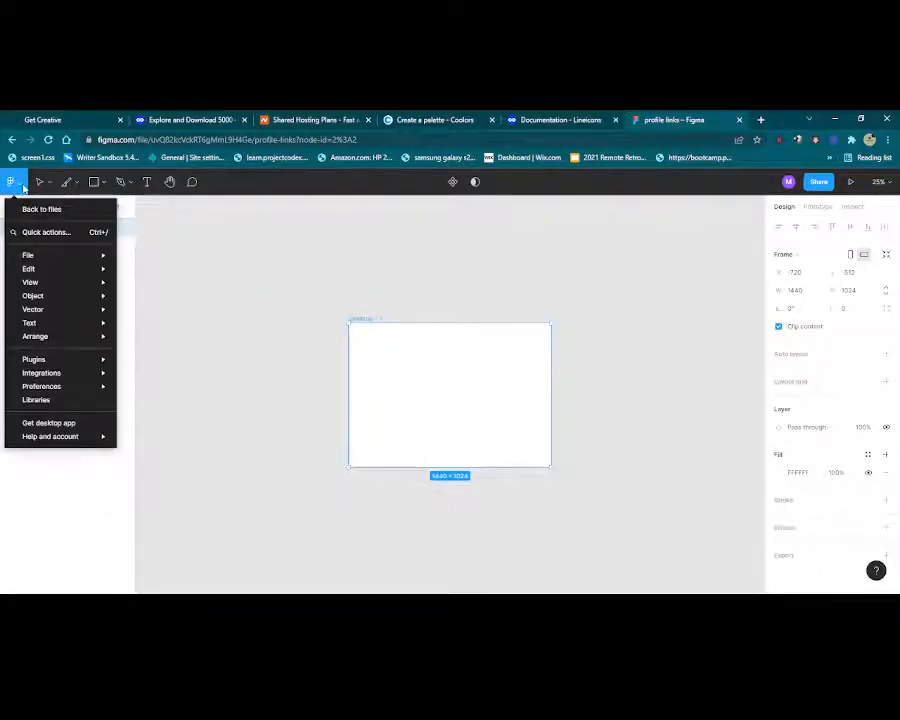
mouse_move(72, 262)
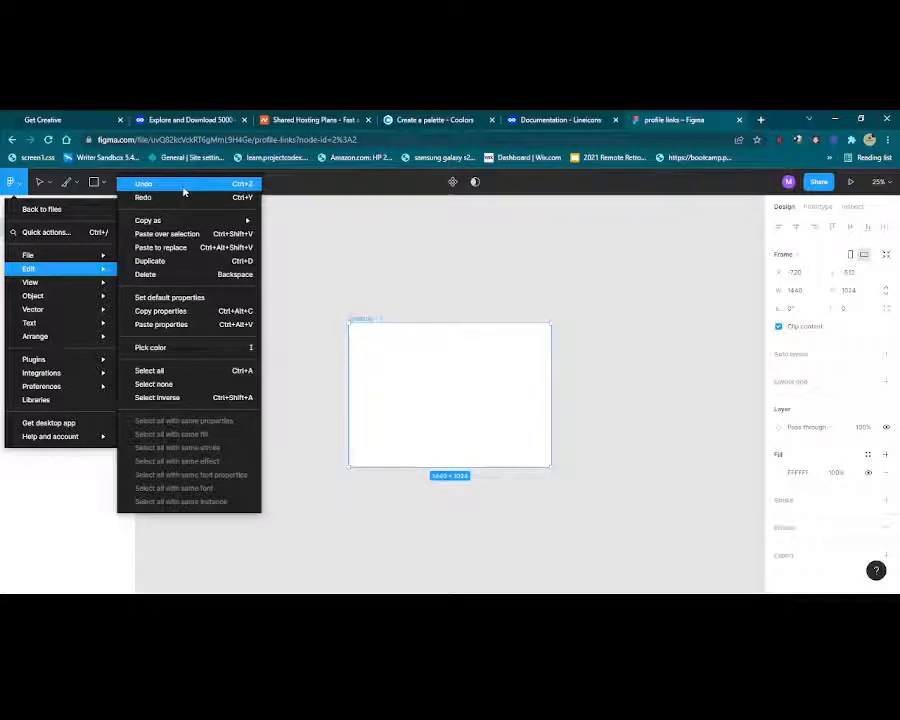
left_click(370, 240)
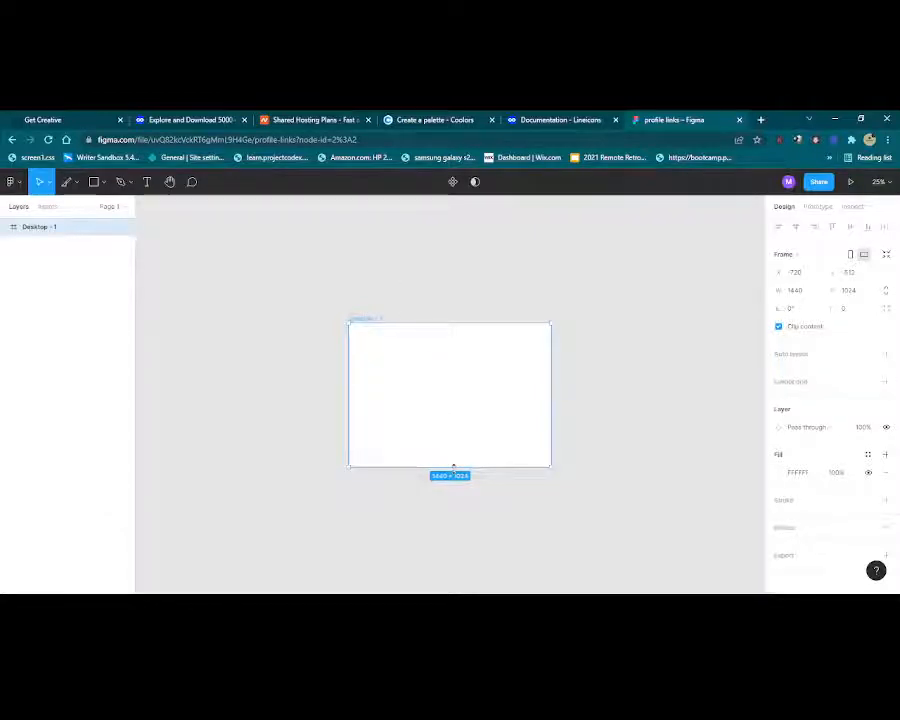
Extend the Desktop frame downward to a height of about 1932.
left_click_drag(453, 466, 455, 580)
scroll(418, 461, "down", 2)
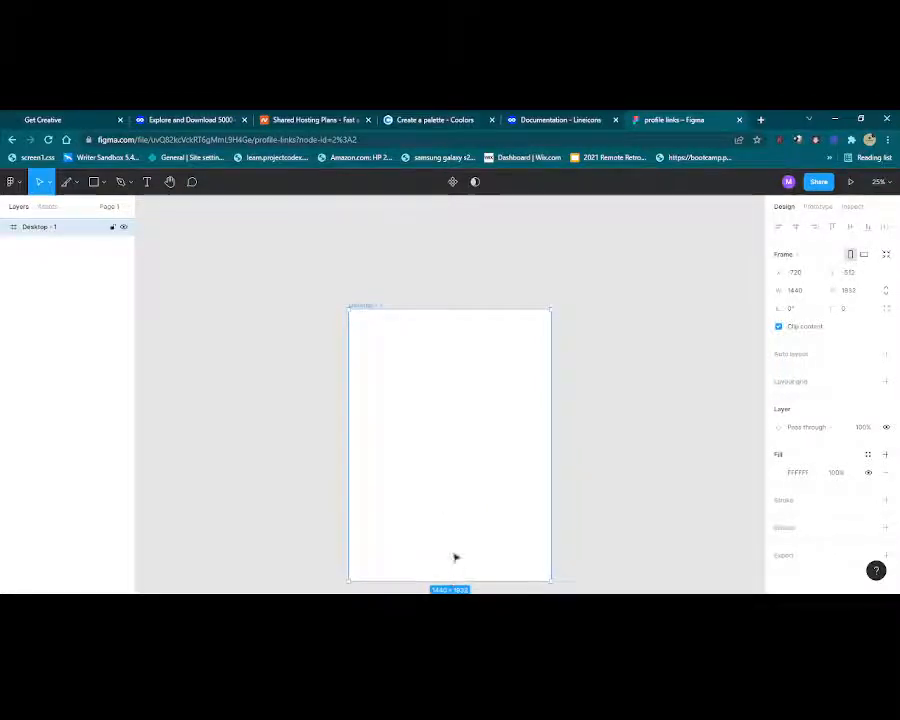
left_click(307, 352)
left_click(498, 410)
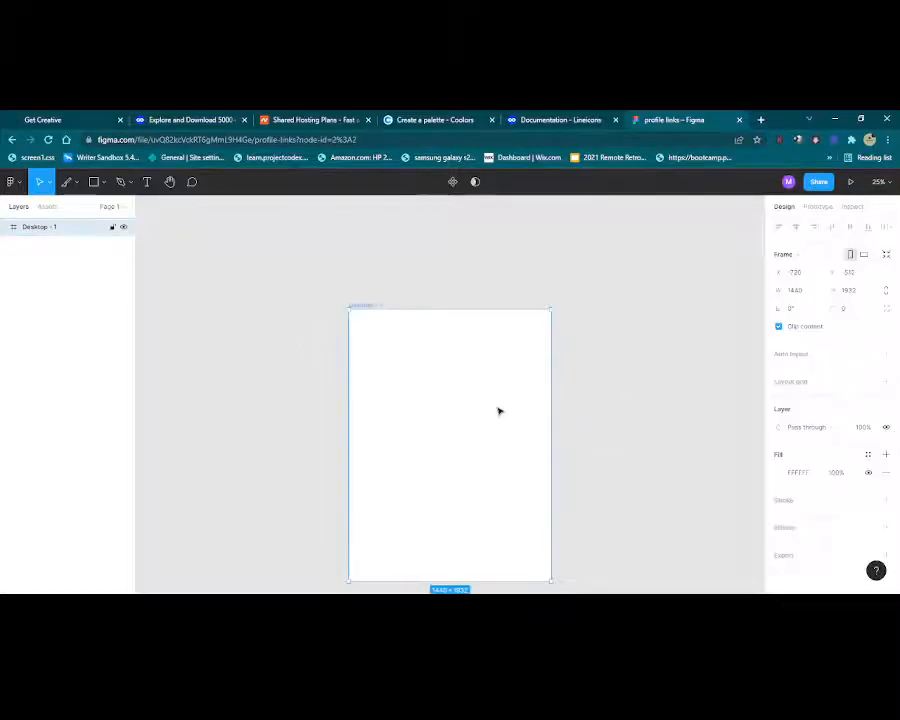
scroll(498, 408, "down", 1)
scroll(499, 407, "down", 3)
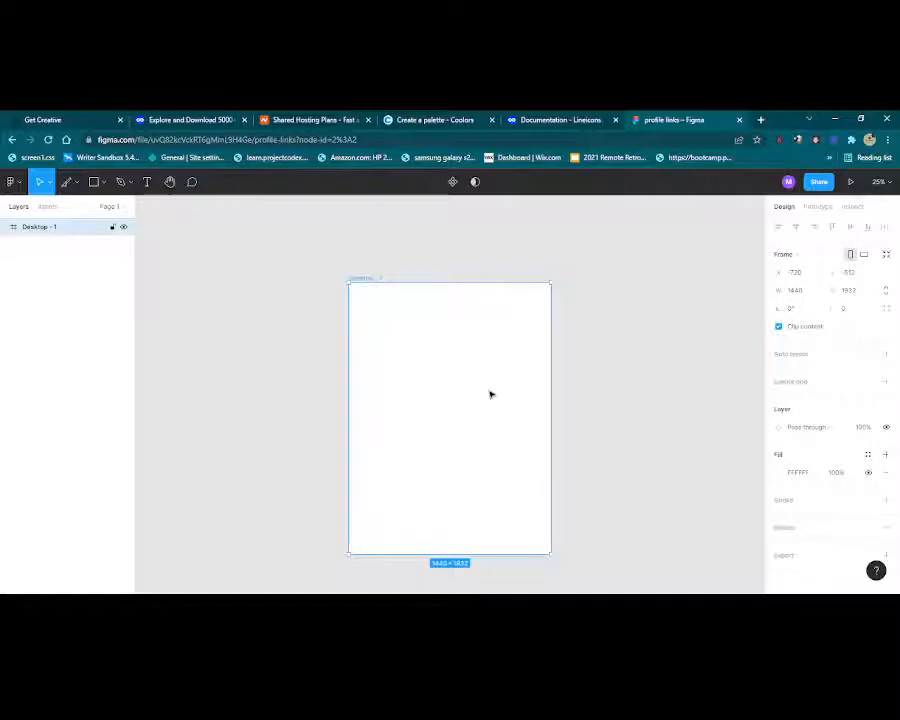
scroll(490, 394, "down", 1)
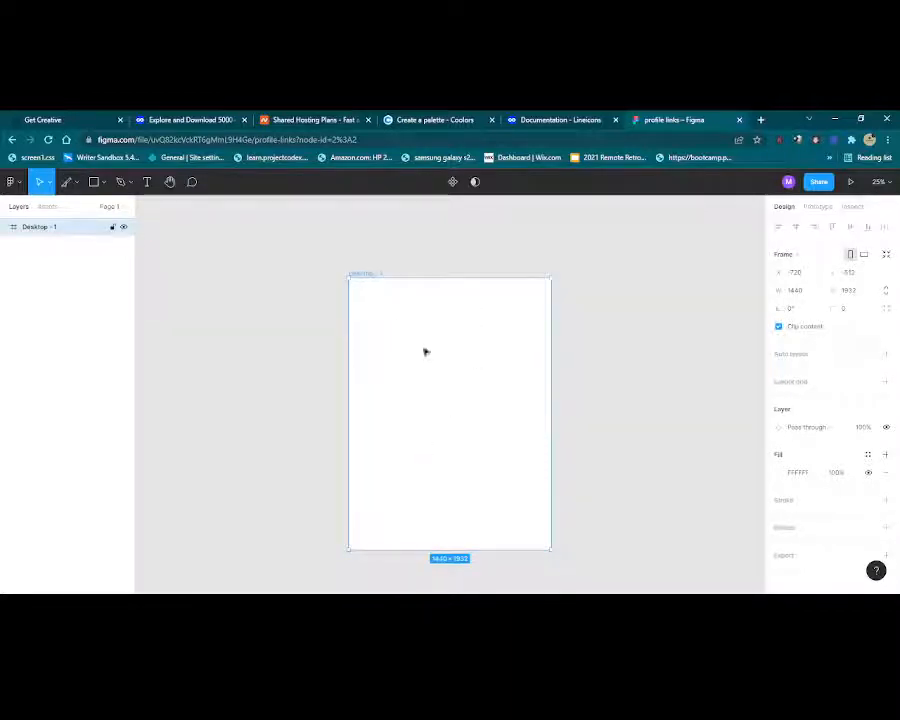
Draw a full-width rectangle about 1440 × 184 along the top of the Desktop frame as a header bar.
left_click(94, 182)
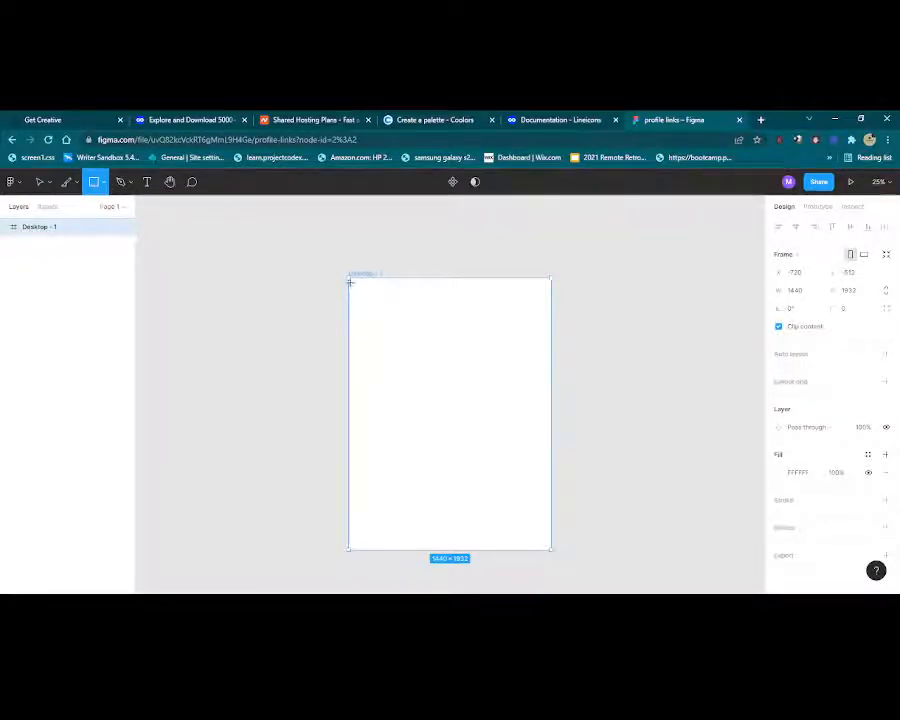
mouse_move(350, 282)
left_mouse_down()
mouse_move(496, 317)
mouse_move(553, 309)
left_mouse_up()
left_click(585, 313)
left_click(378, 296)
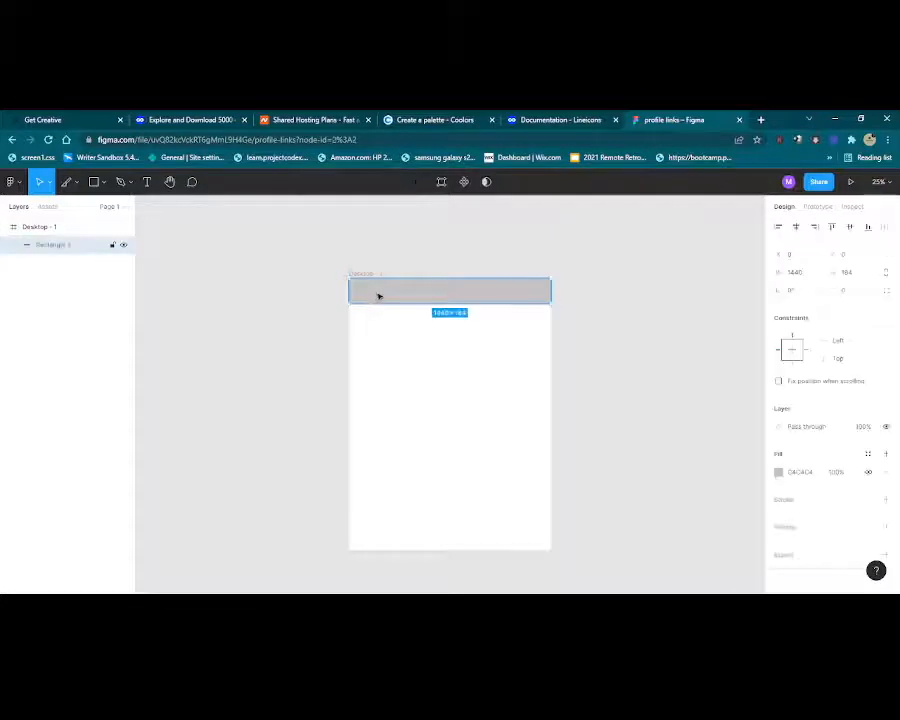
left_click(812, 472)
left_click(621, 334)
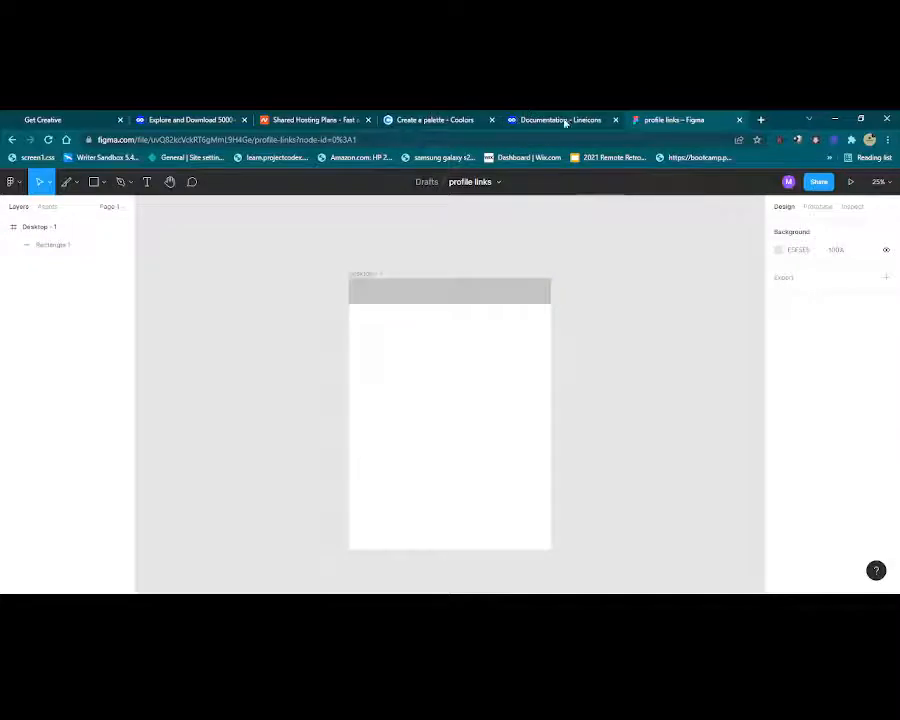
Switch to Coolors in the browser, load the coolors.co home page and start the palette generator.
left_click(462, 120)
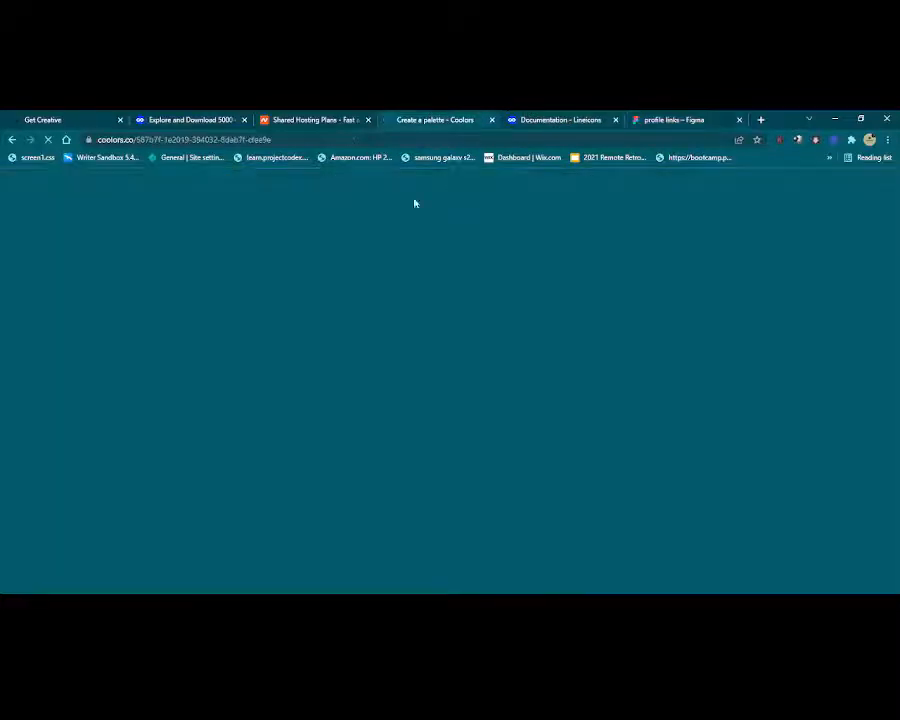
left_click(311, 139)
left_click(310, 142)
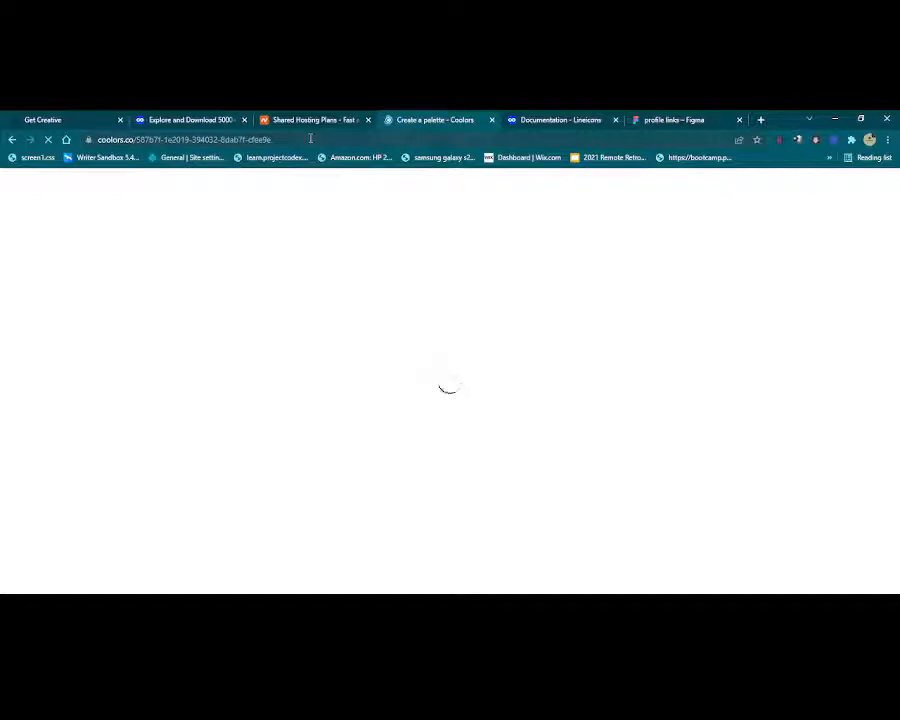
left_click(293, 139)
key("BackSpace")
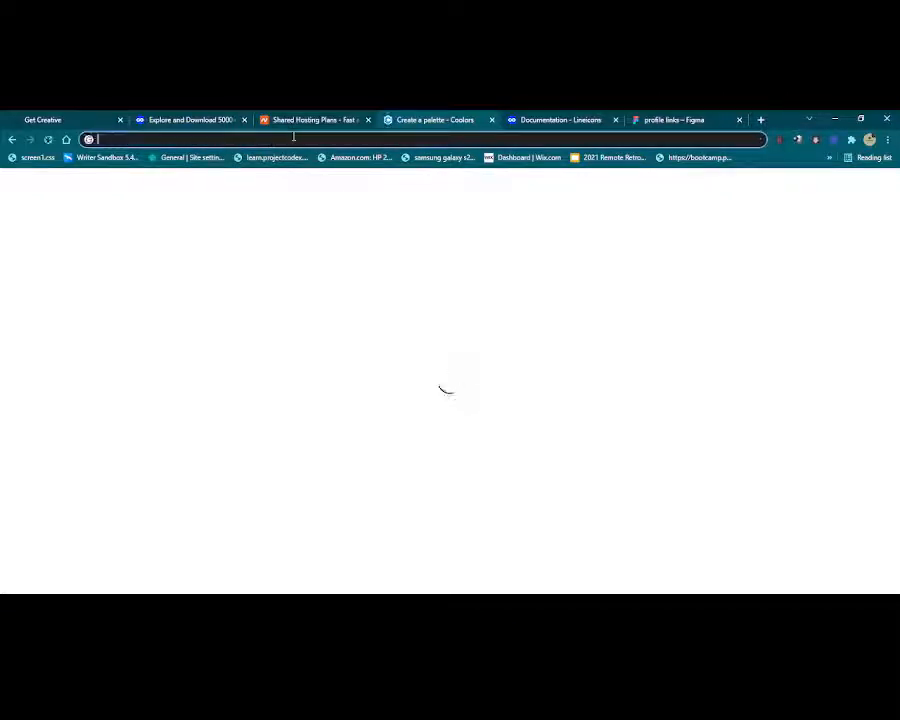
type("co")
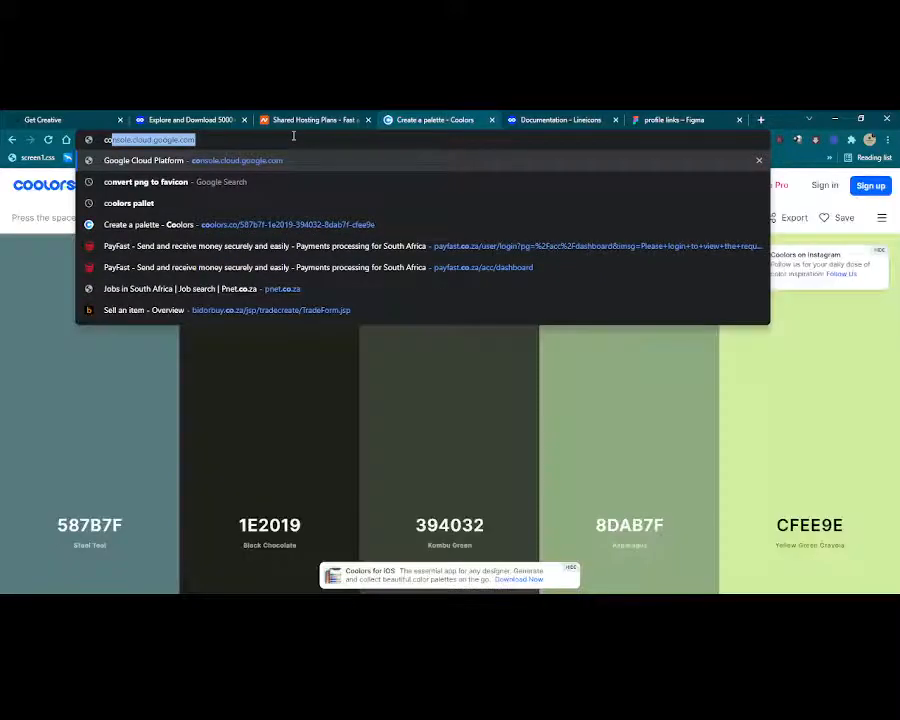
type("olors")
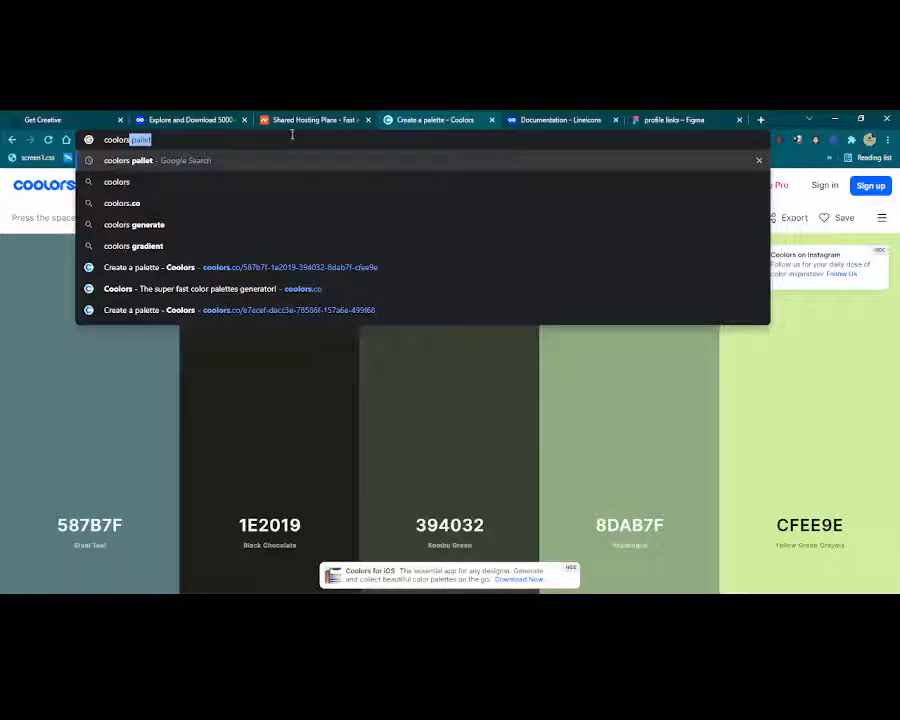
left_click(168, 289)
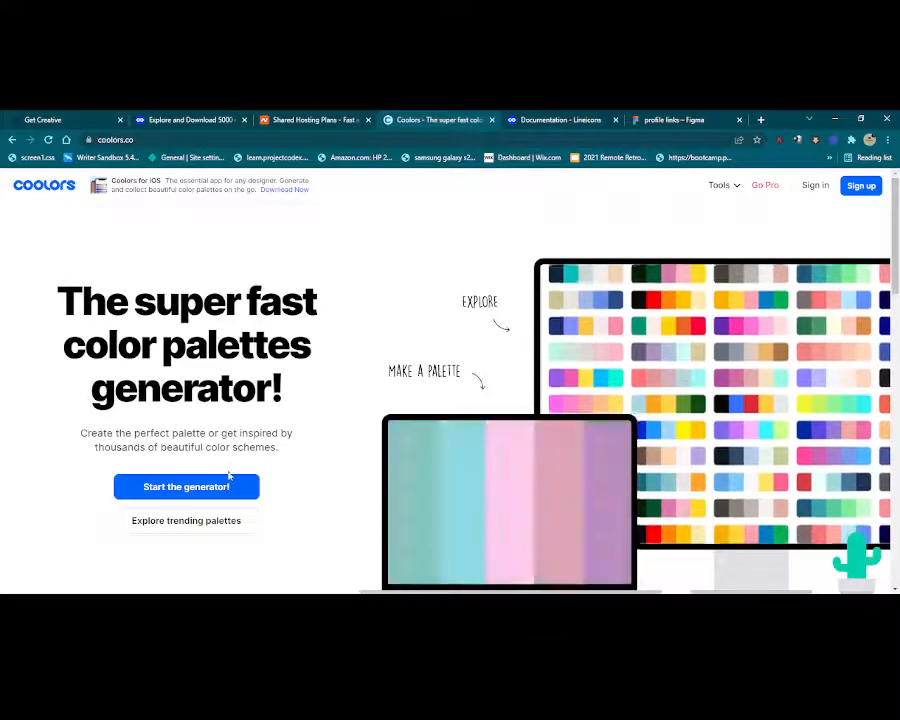
left_click(189, 489)
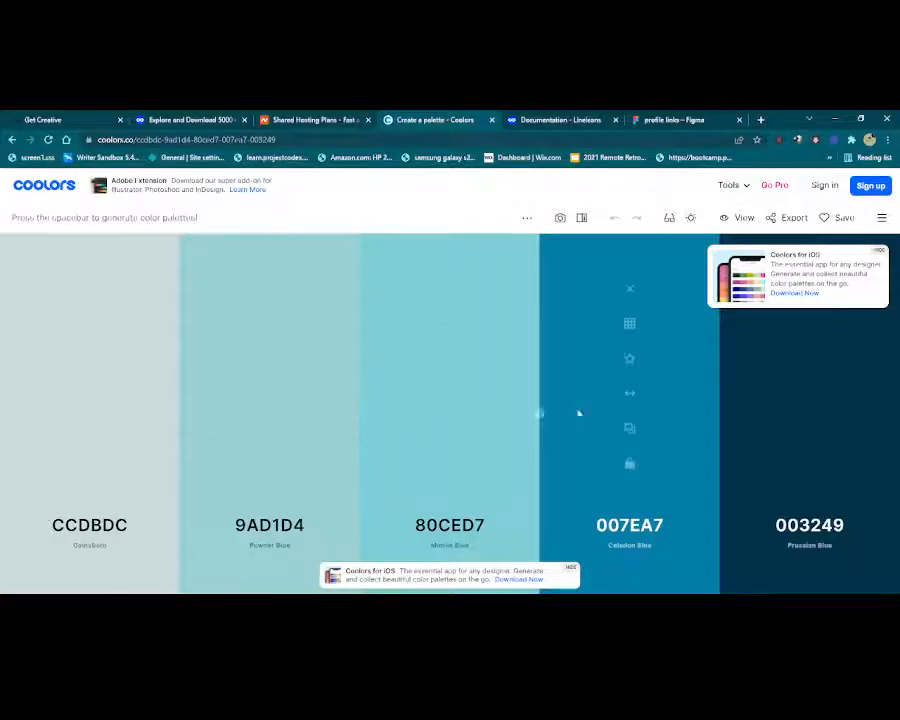
Lock the palette colors 003249, 007EA7 and 80CED7, and copy the hex code of 003249.
left_click(810, 464)
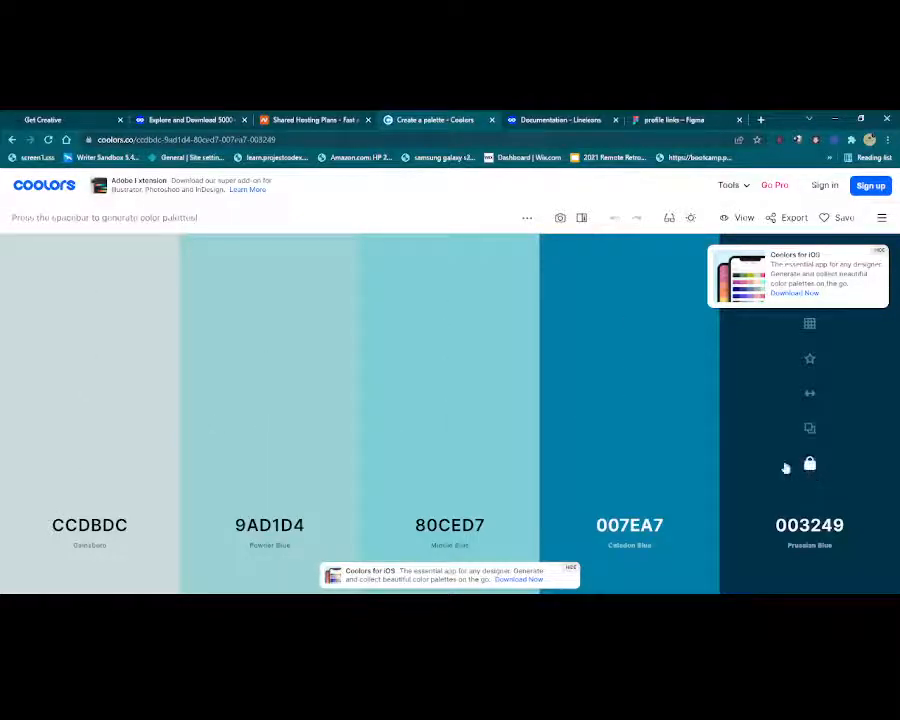
left_click(630, 463)
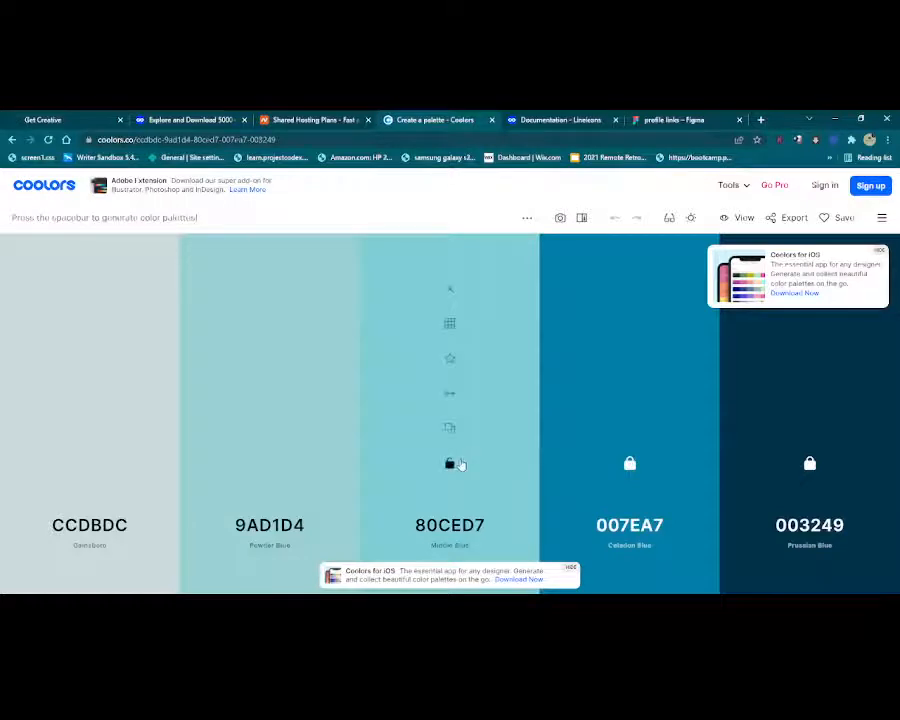
left_click(451, 464)
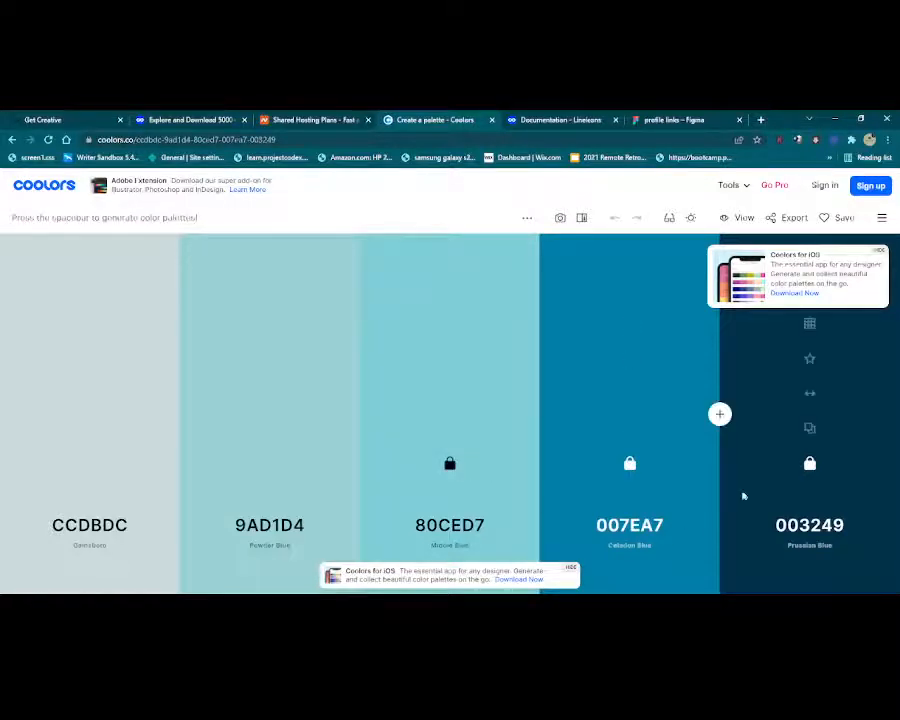
left_click(810, 430)
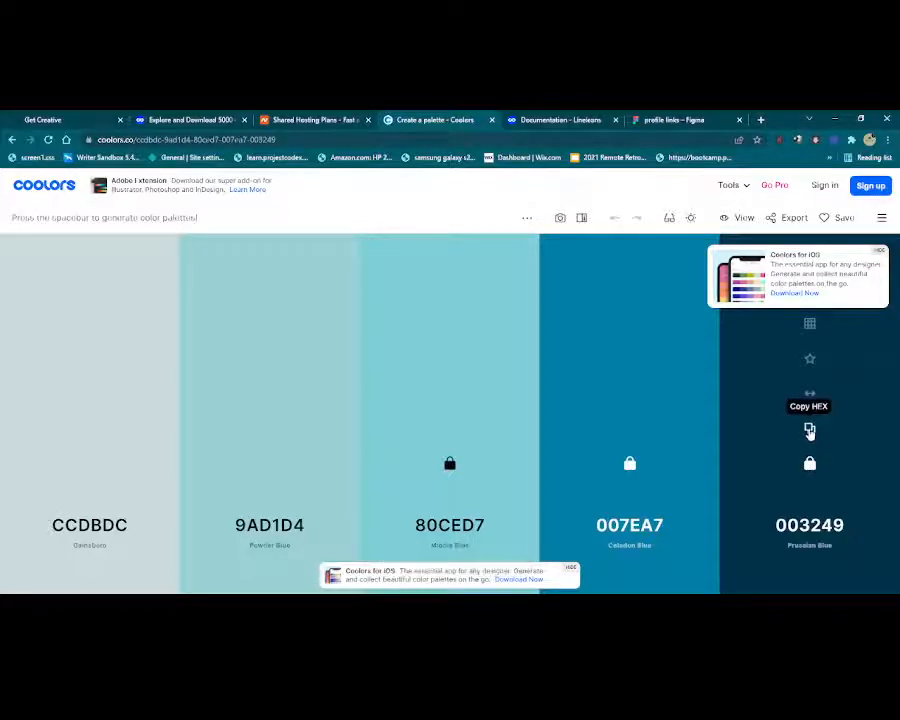
left_click(810, 430)
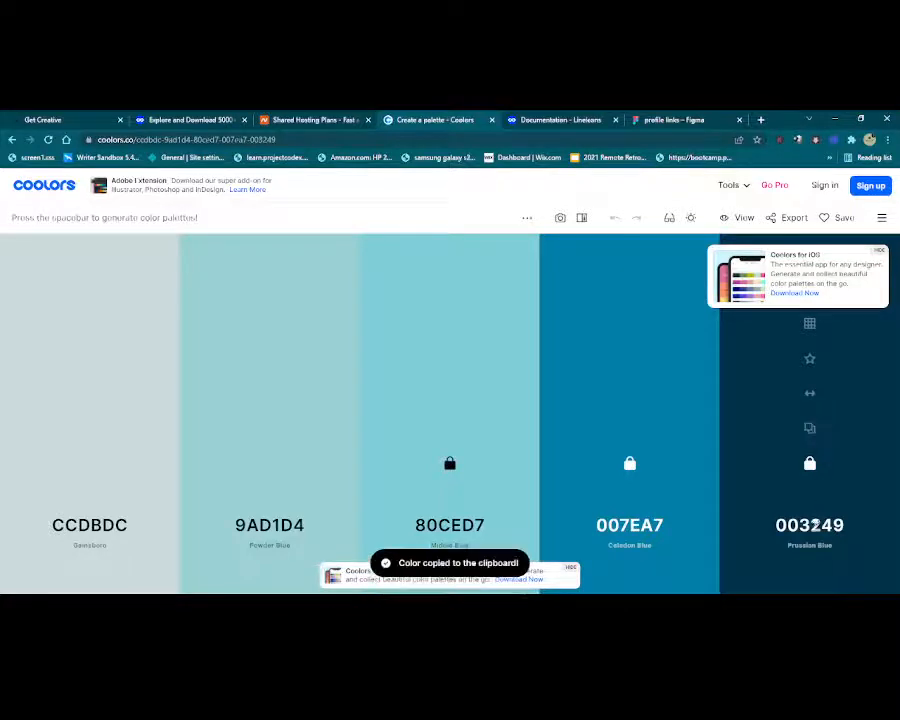
Copy the hex code 003249 from the Coolors palette again and switch back to the profile links file in Figma.
left_click(810, 527)
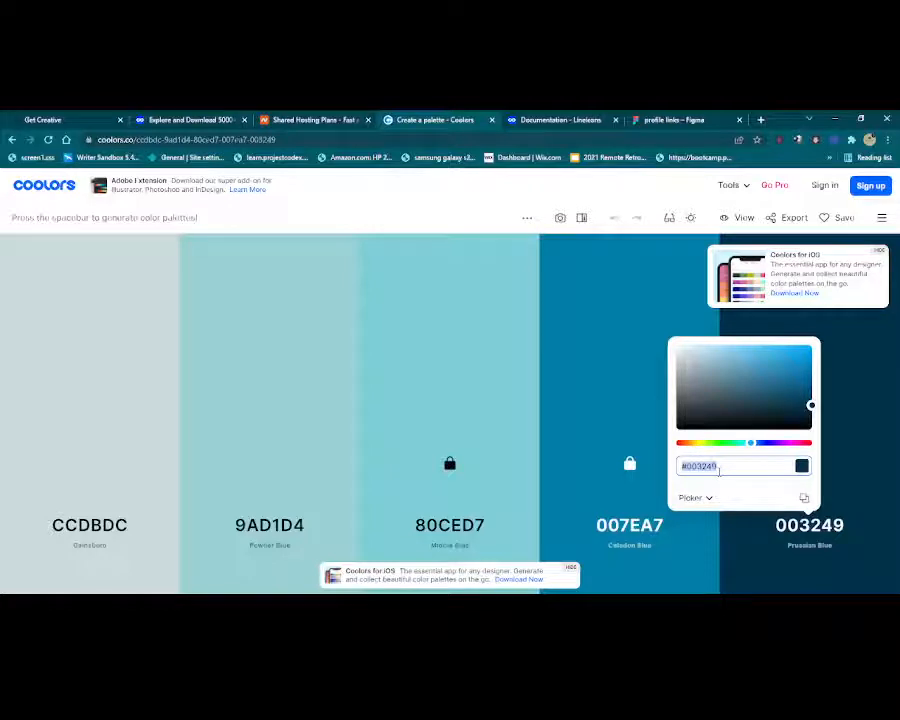
left_click(855, 498)
left_click(810, 430)
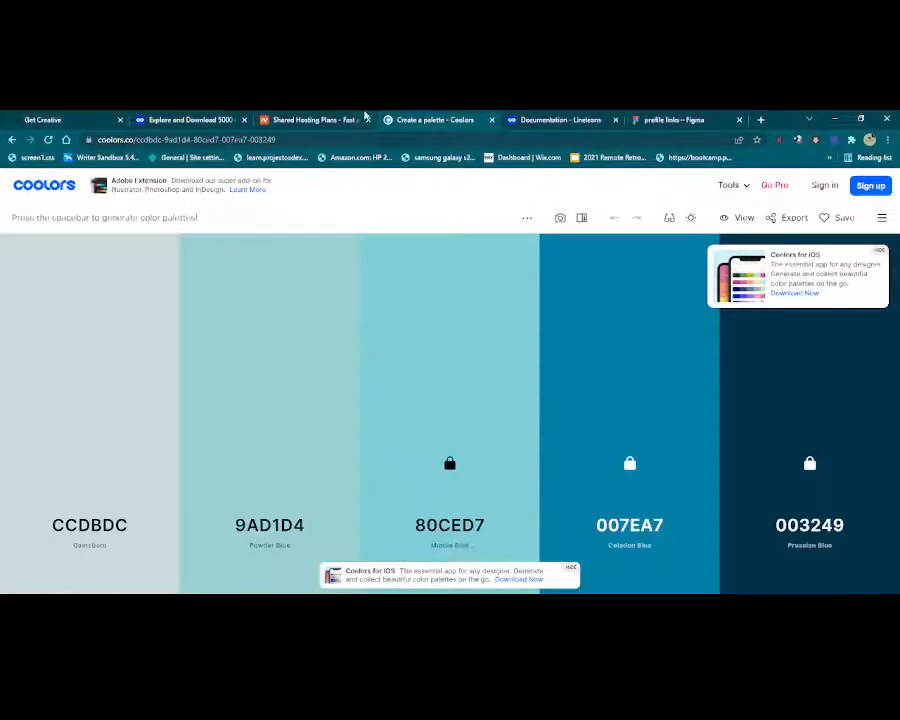
left_click(553, 120)
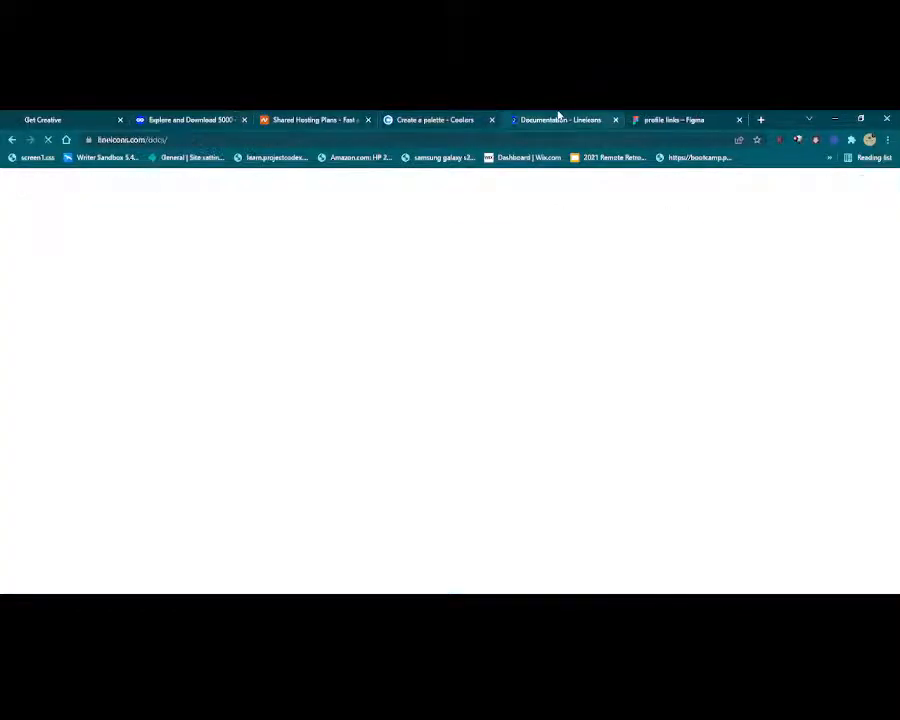
left_click(663, 119)
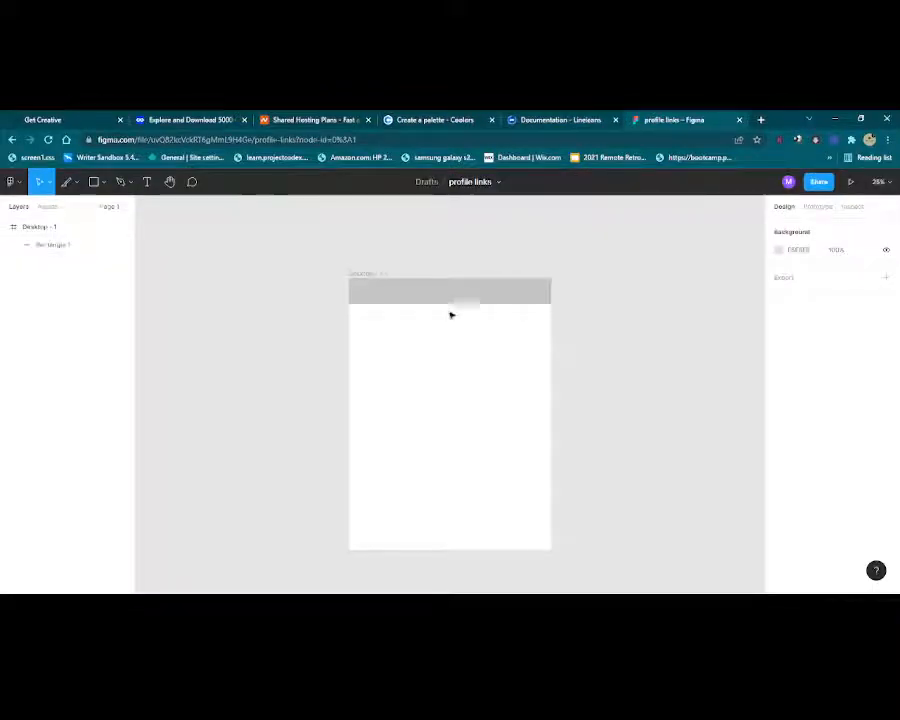
left_click(466, 294)
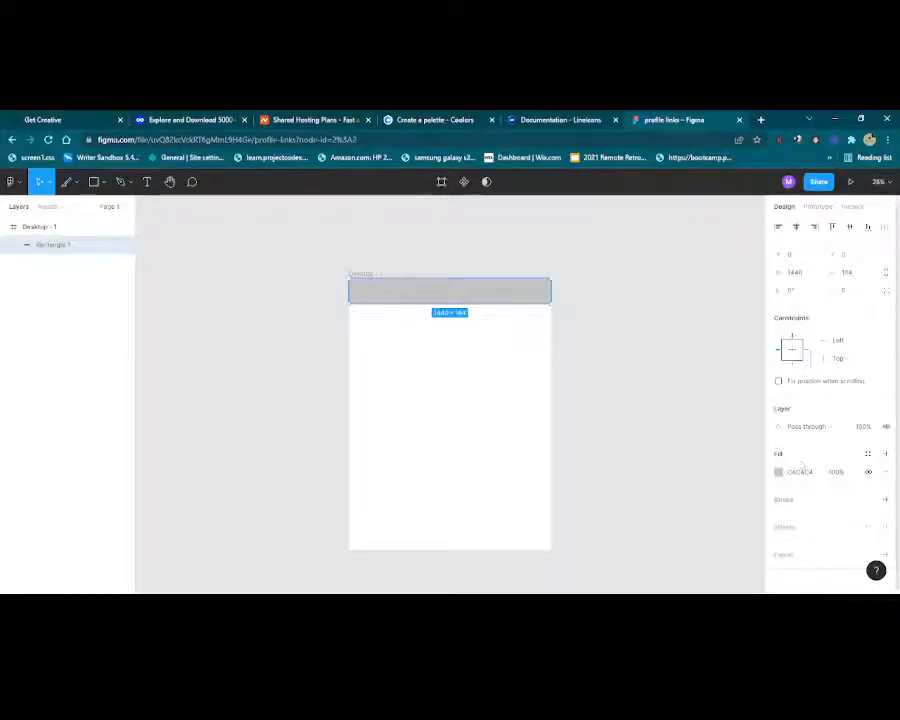
left_click(815, 476)
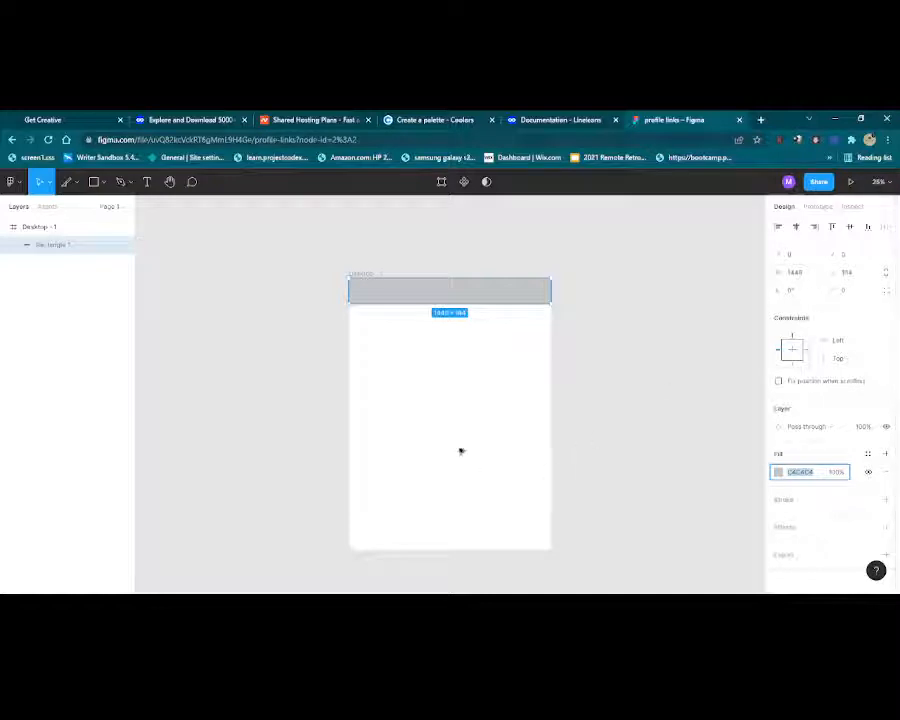
left_click(542, 430)
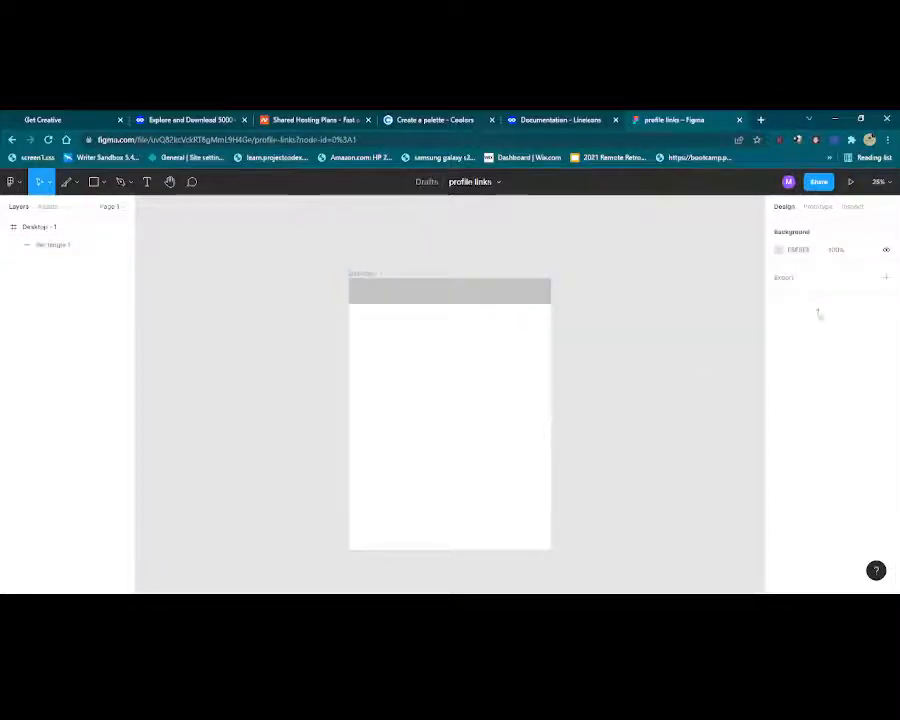
Try rounding the corners of the header rectangle.
left_click(532, 286)
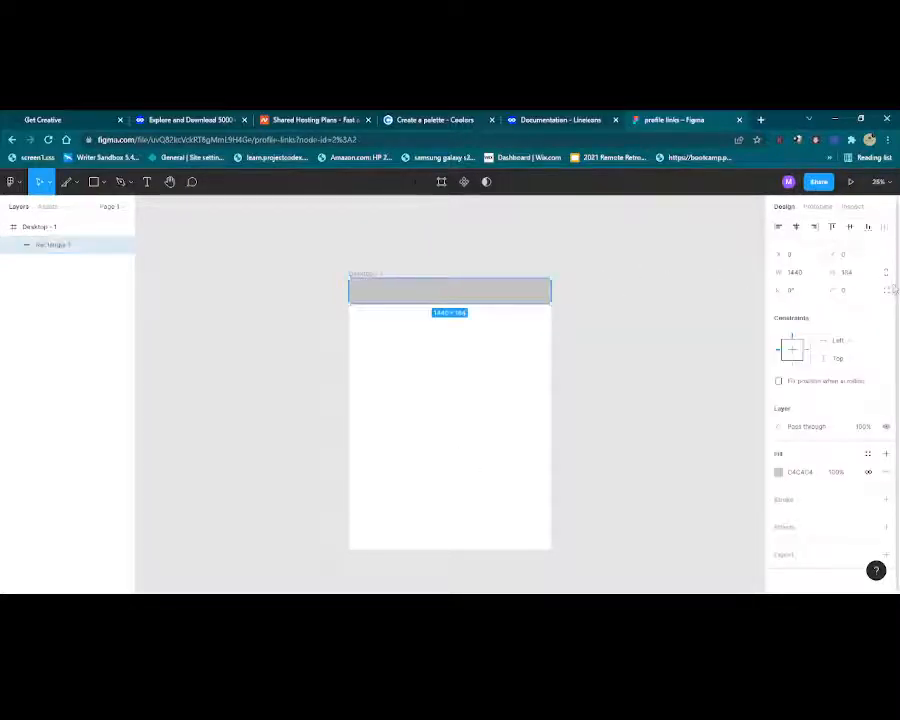
left_click(848, 291)
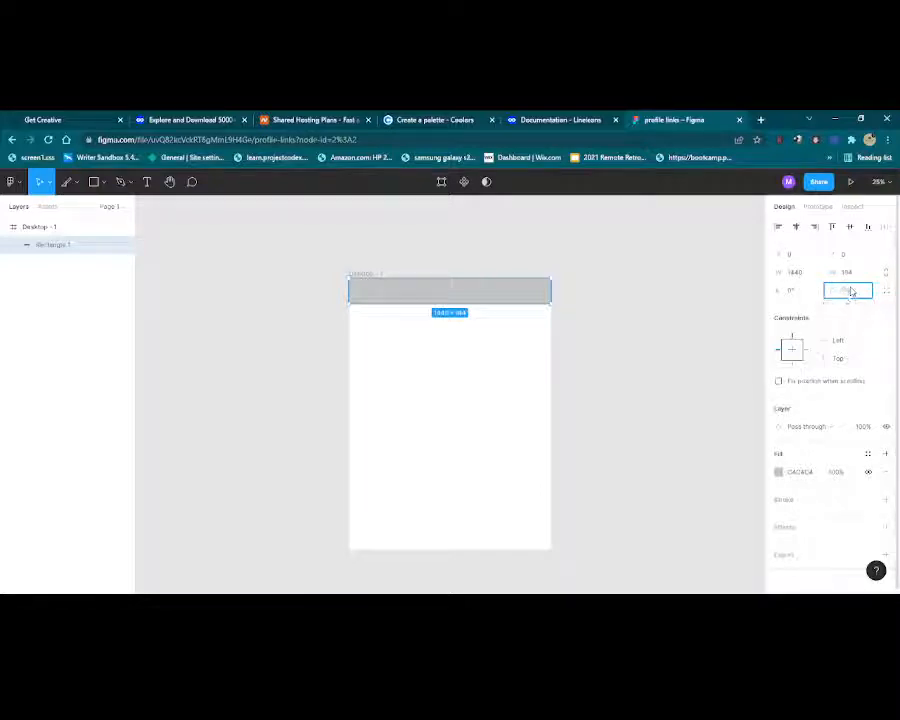
type("10")
key("Return")
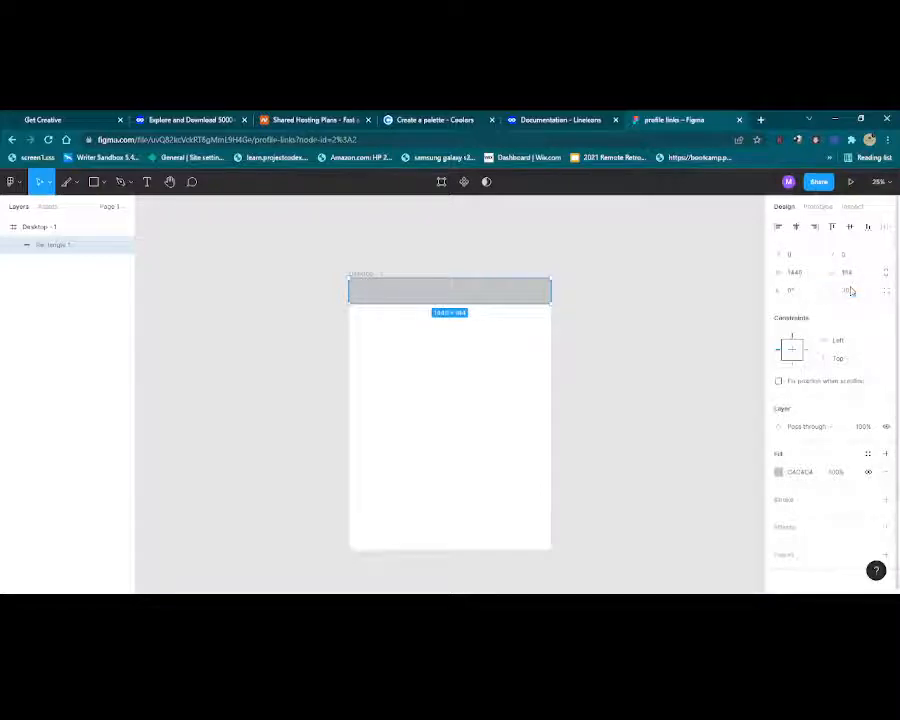
left_click(572, 351)
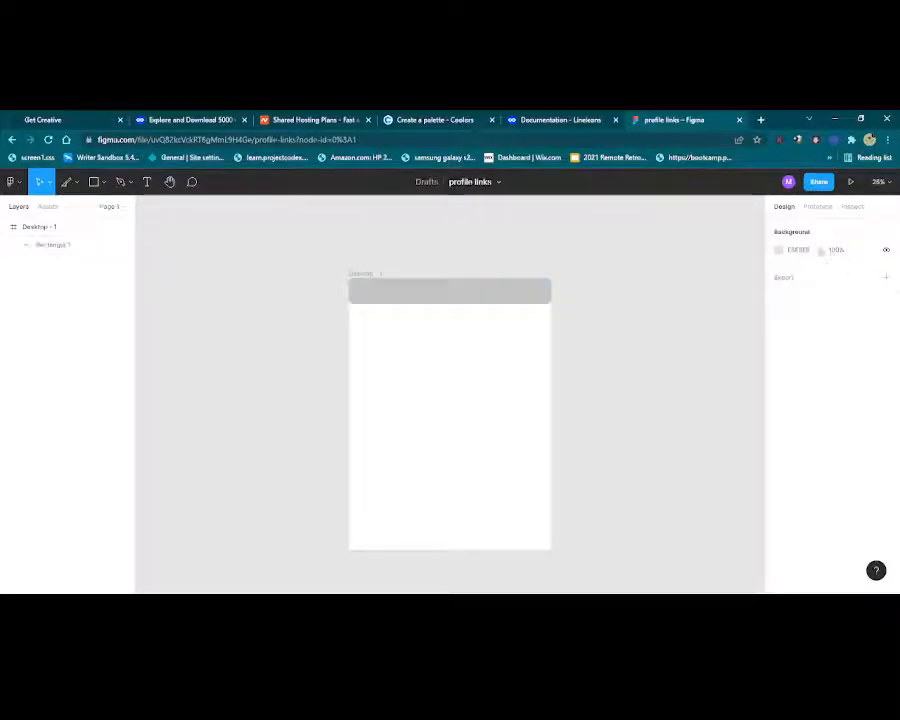
Set the header rectangle's corner radius back to 0.
left_click(526, 292)
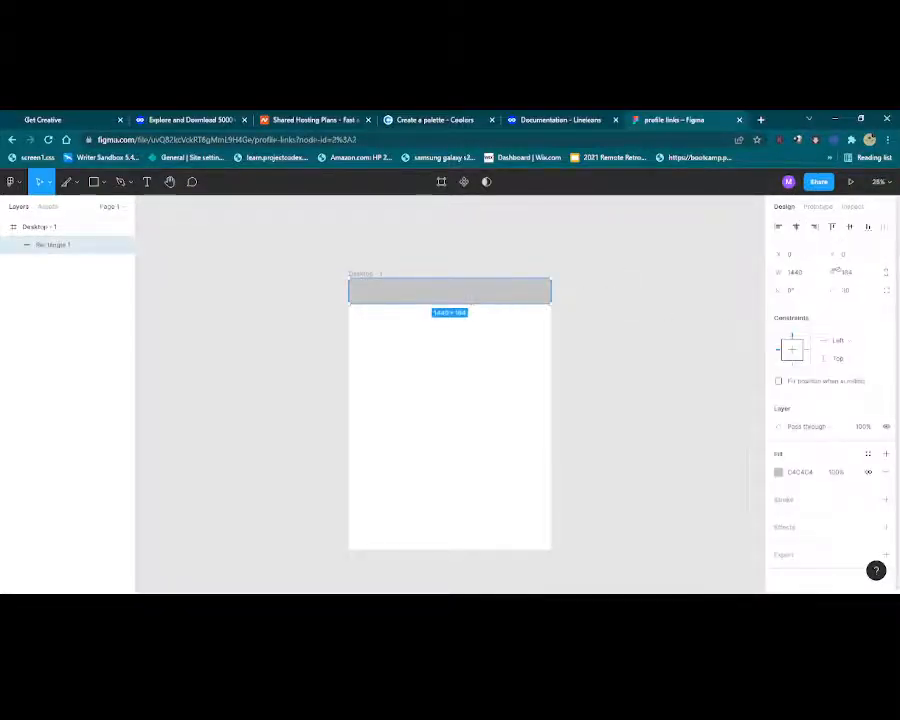
left_click(851, 293)
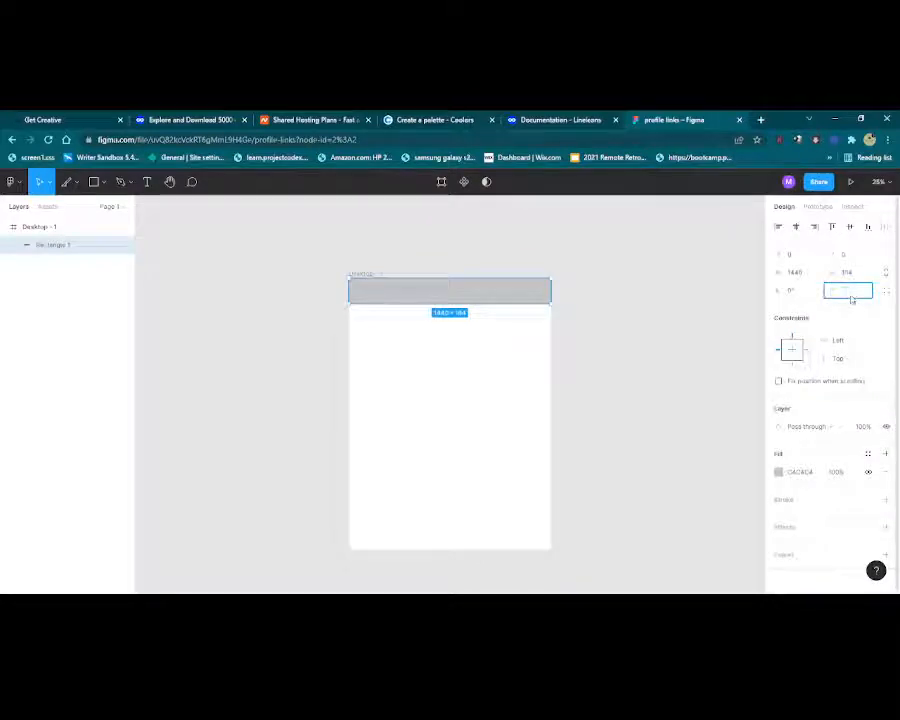
key("Return")
Try a black inside stroke of weight 1 on the header rectangle and remove it again.
scroll(852, 297, "down", 1)
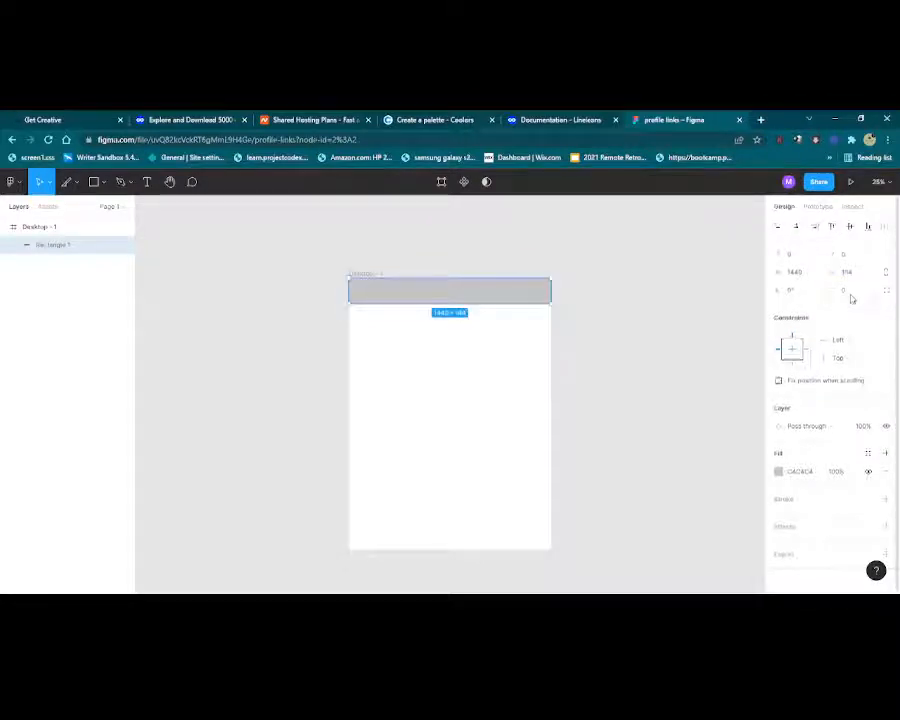
left_click(785, 499)
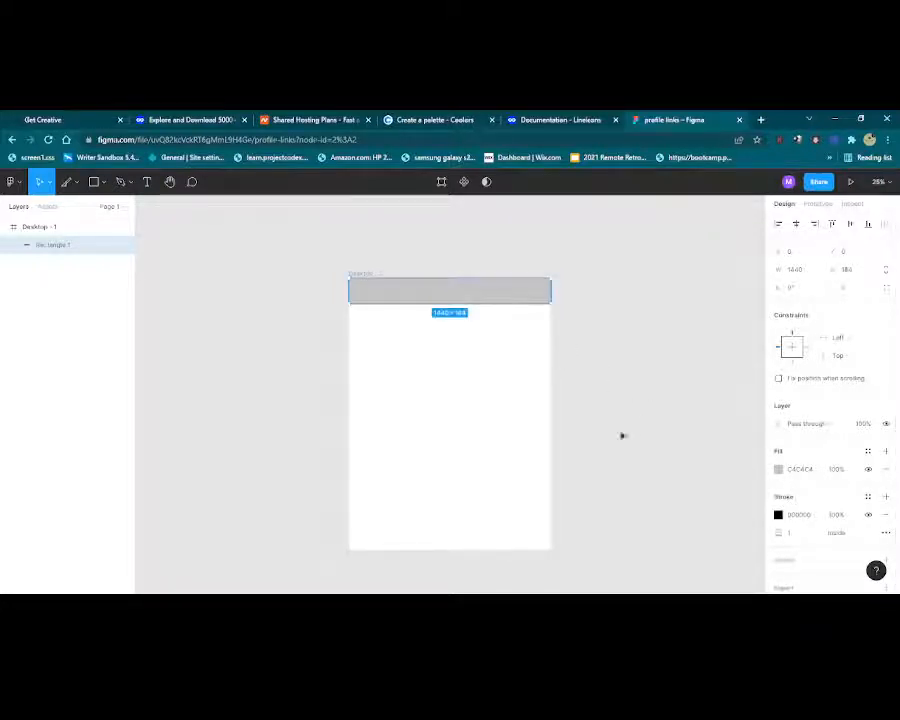
left_click(605, 399)
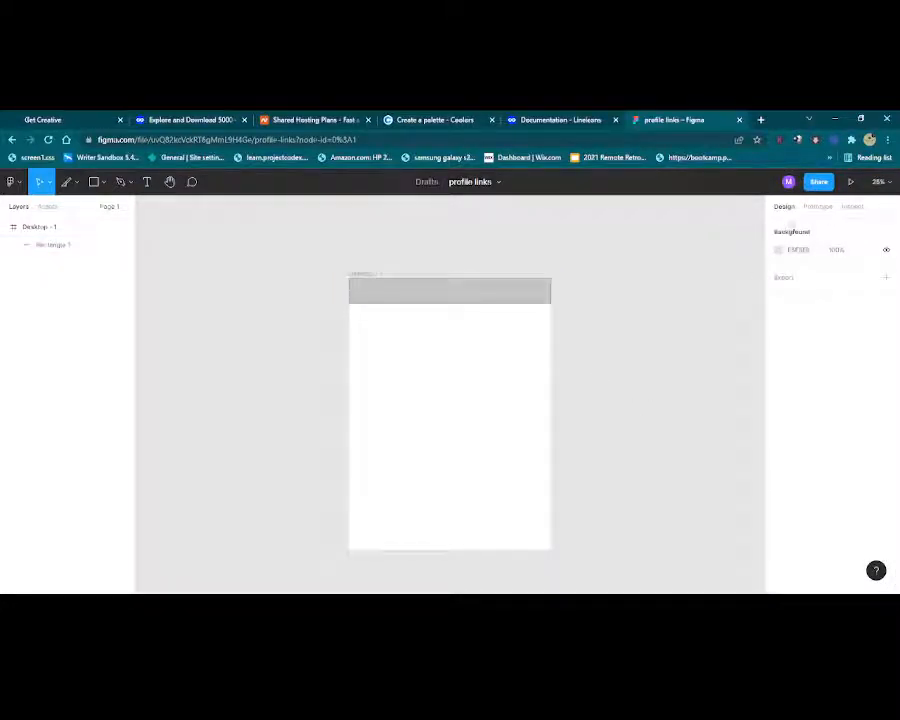
left_click(527, 298)
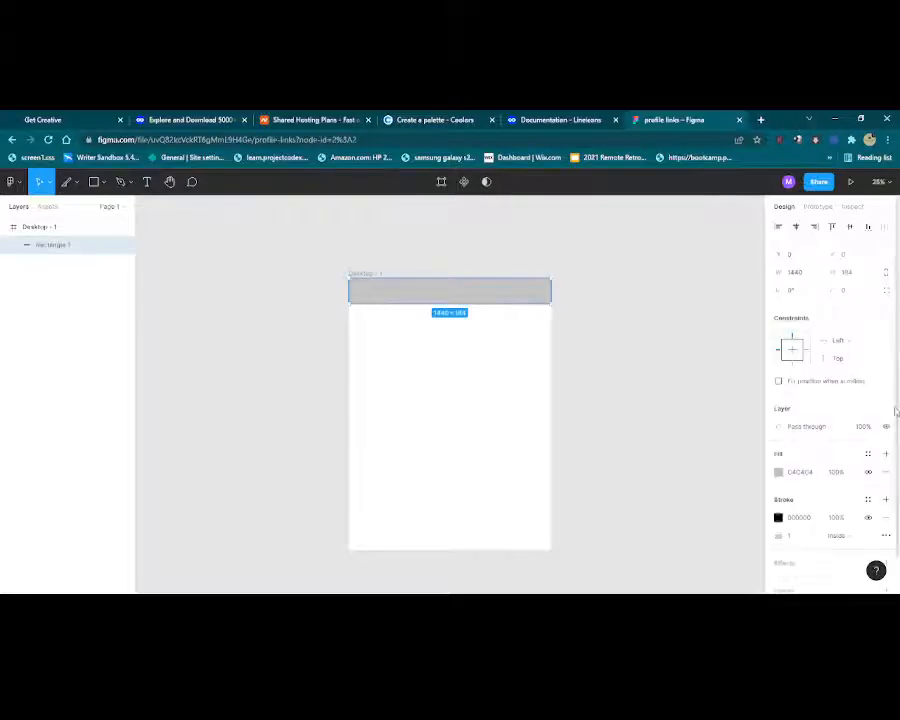
scroll(840, 436, "down", 2)
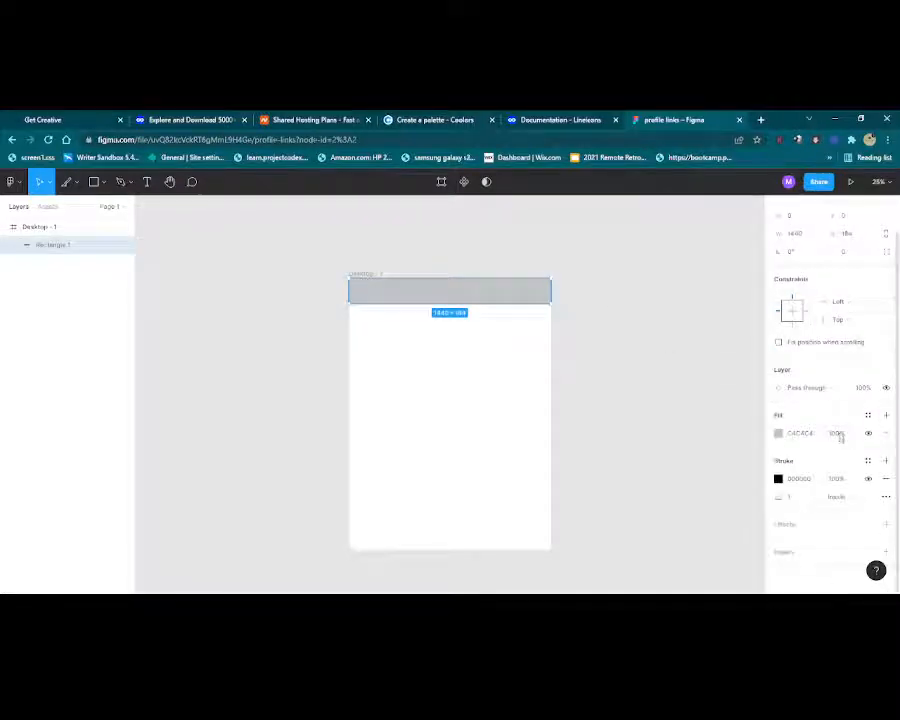
left_click(885, 479)
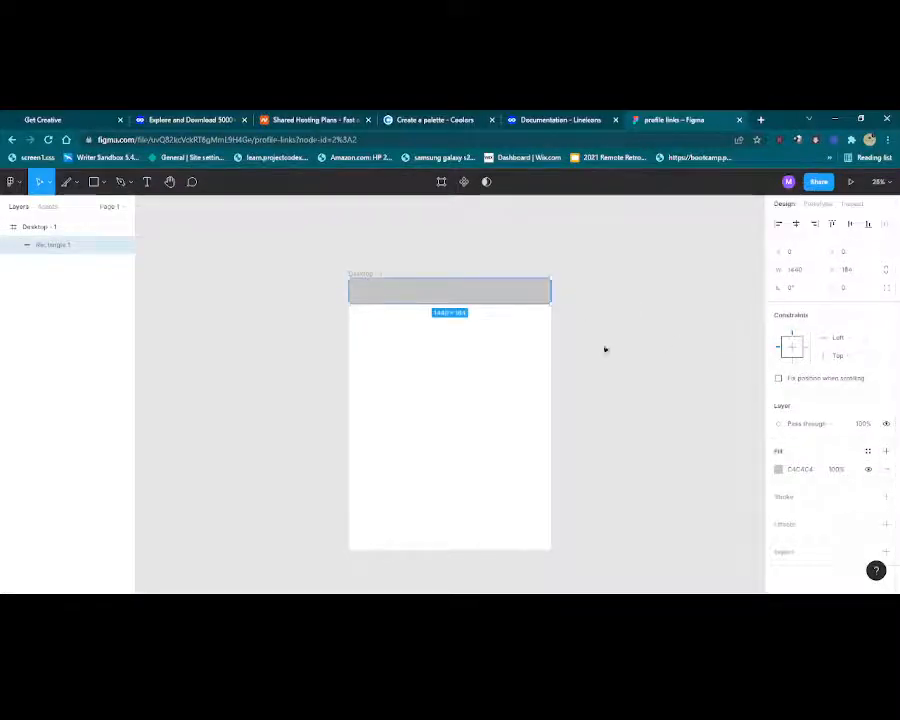
left_click(638, 433)
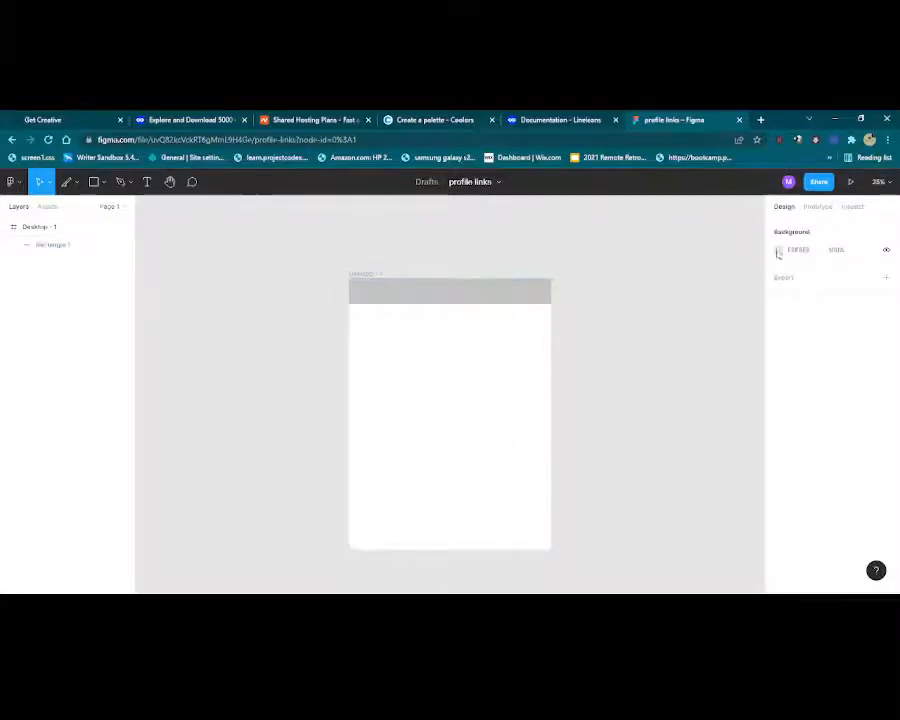
Set the fill of the header rectangle to the copied dark blue 003249.
left_click(532, 297)
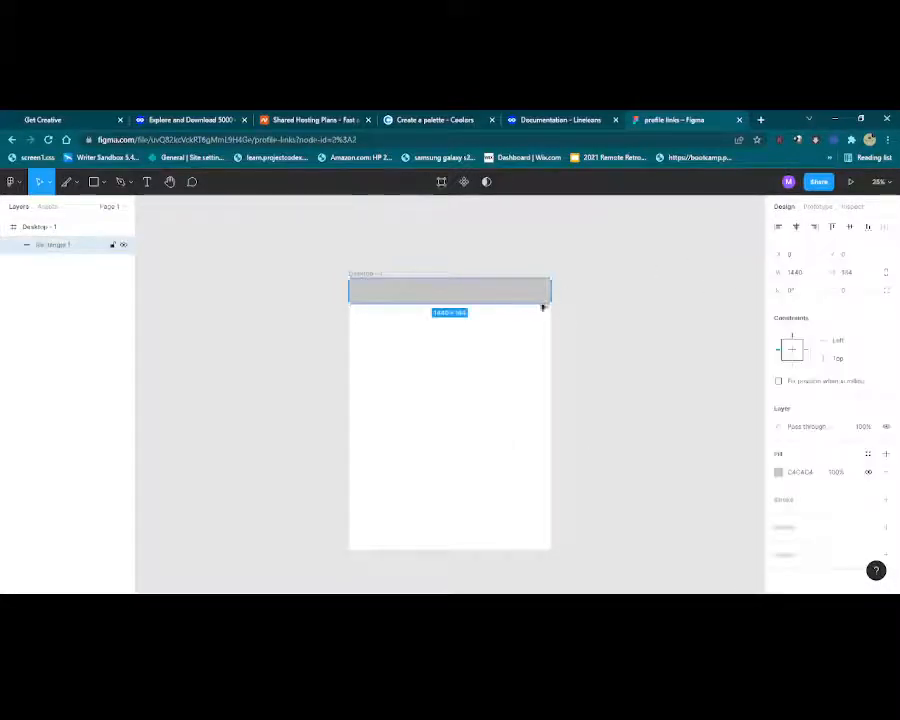
scroll(818, 432, "down", 1)
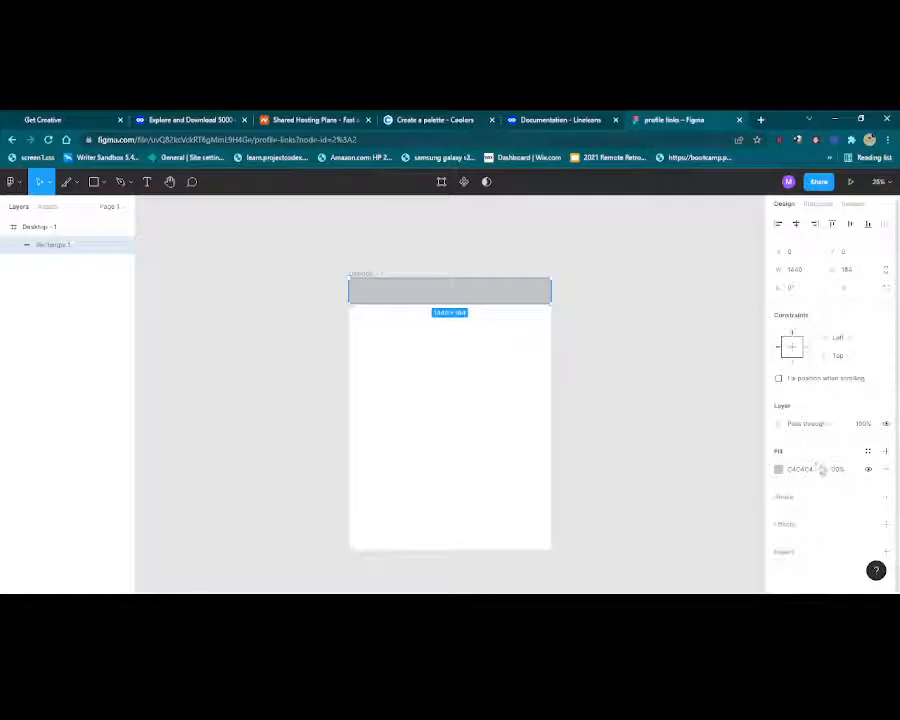
left_click(817, 469)
left_click_drag(817, 469, 790, 467)
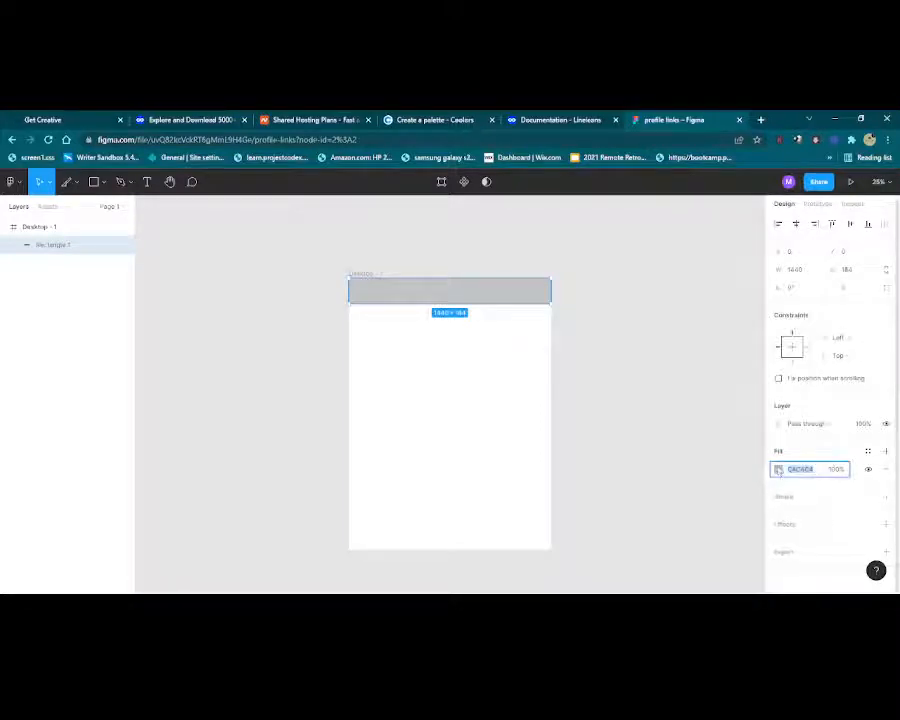
left_click(779, 470)
mouse_move(670, 393)
left_mouse_down()
mouse_move(637, 430)
mouse_move(690, 376)
mouse_move(718, 380)
mouse_move(703, 405)
mouse_move(666, 401)
left_mouse_up()
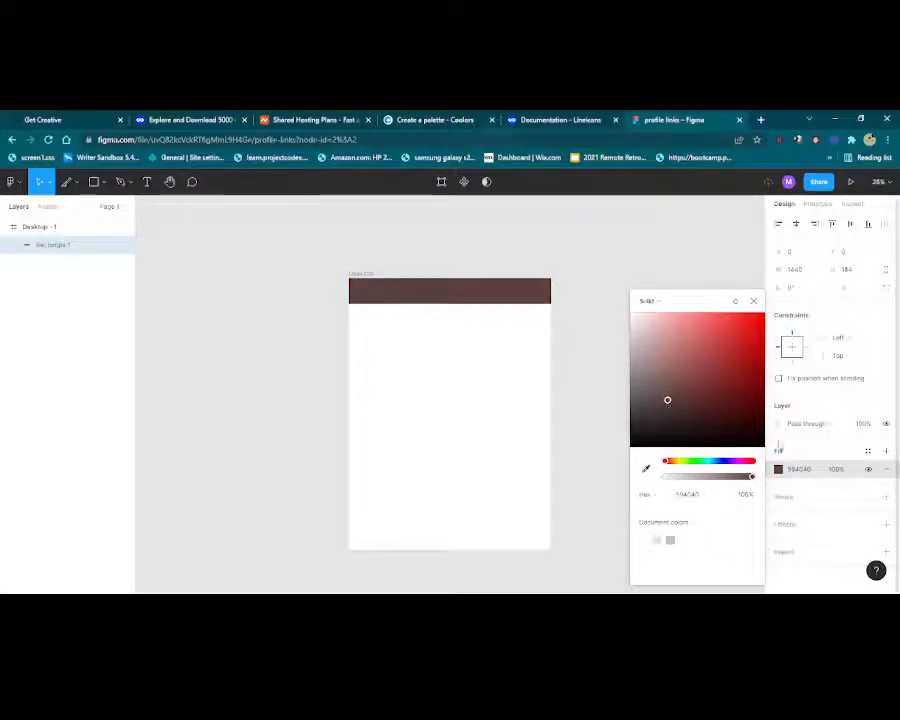
left_click(813, 467)
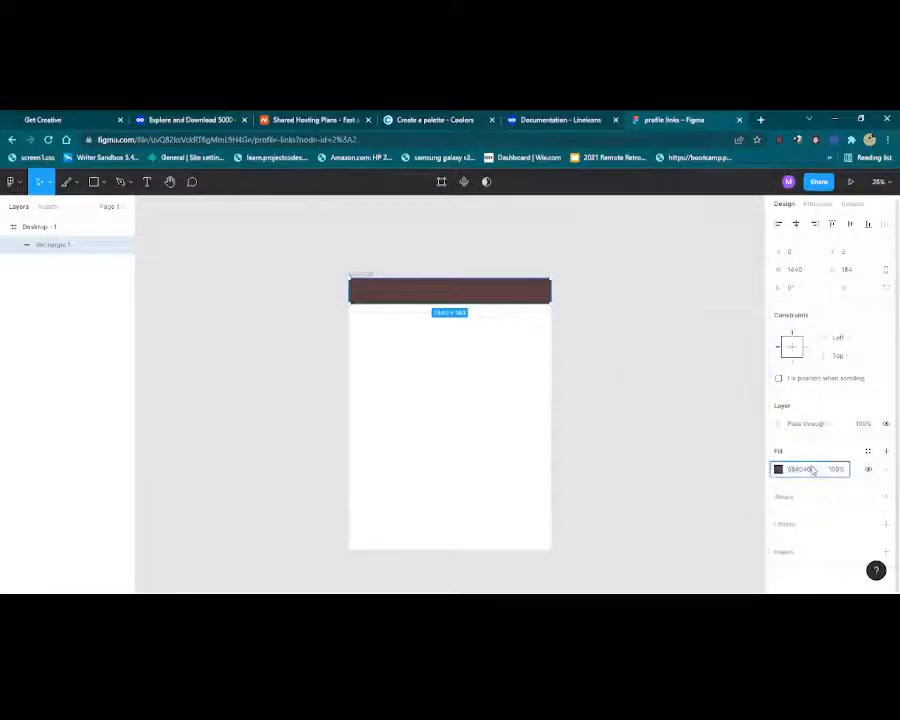
key("BackSpace")
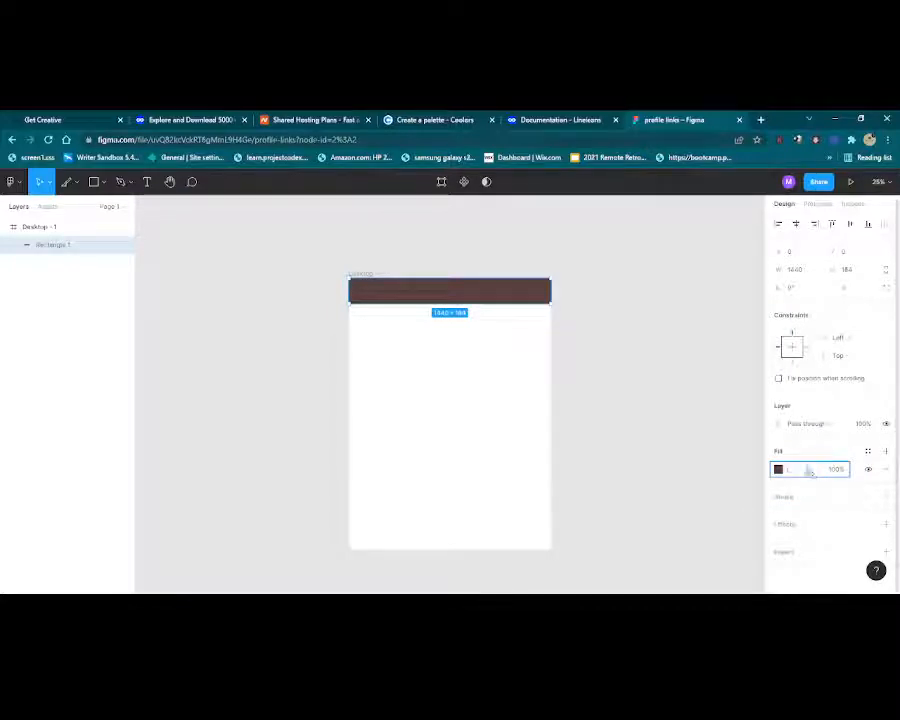
key("Return")
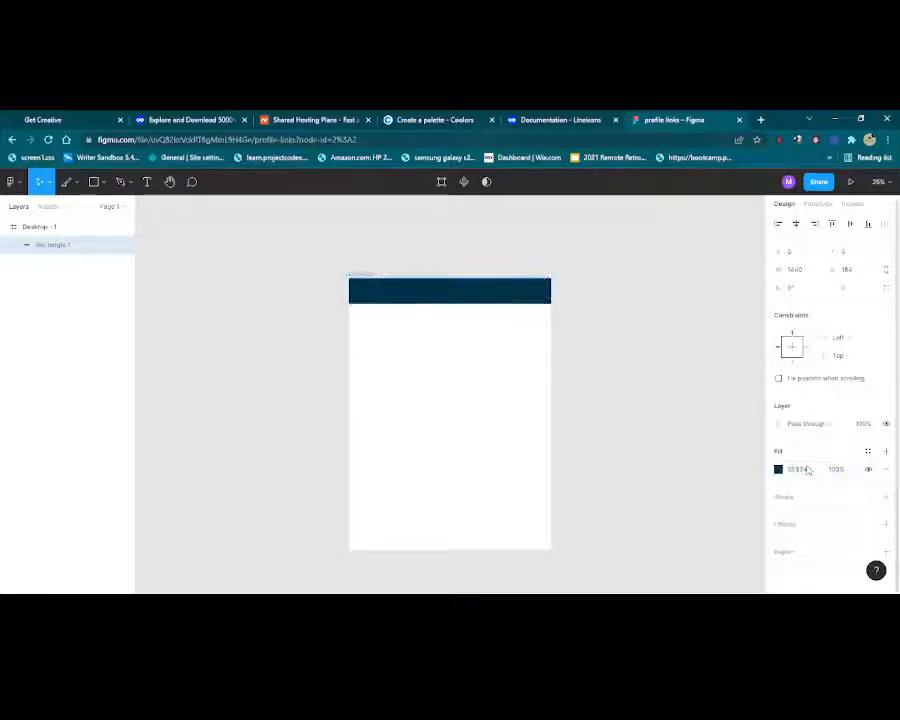
left_click(592, 366)
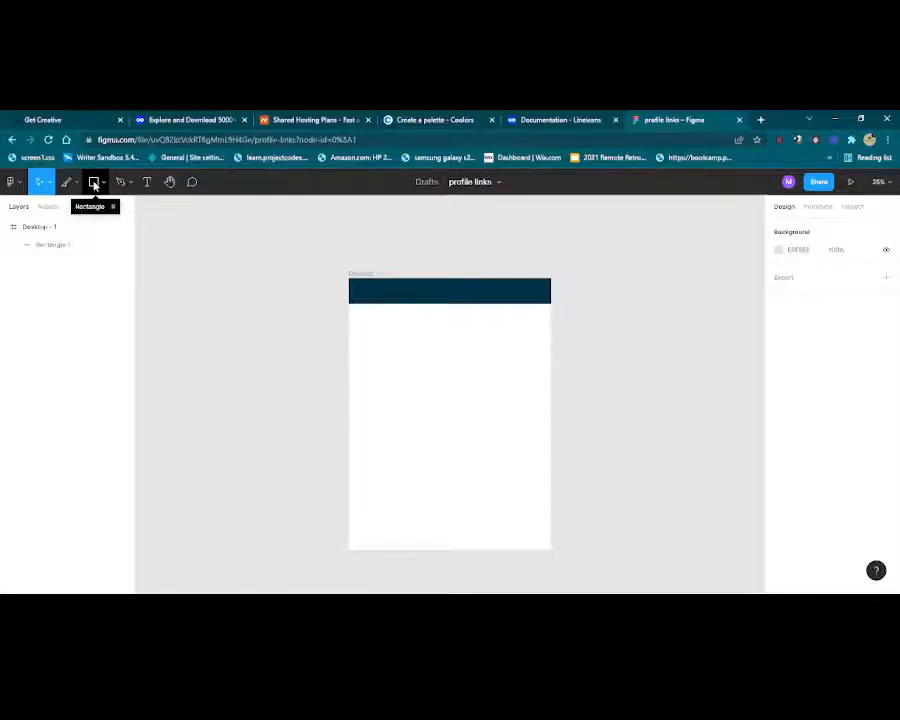
Add the text "Profile Links" in the left part of the dark blue header rectangle.
left_click(146, 182)
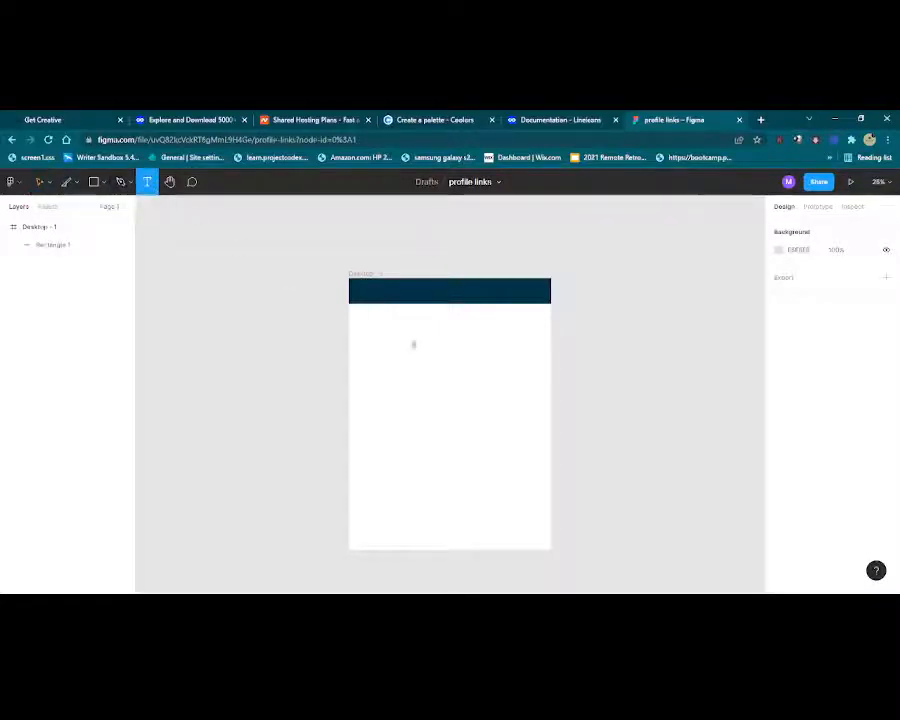
left_click(390, 292)
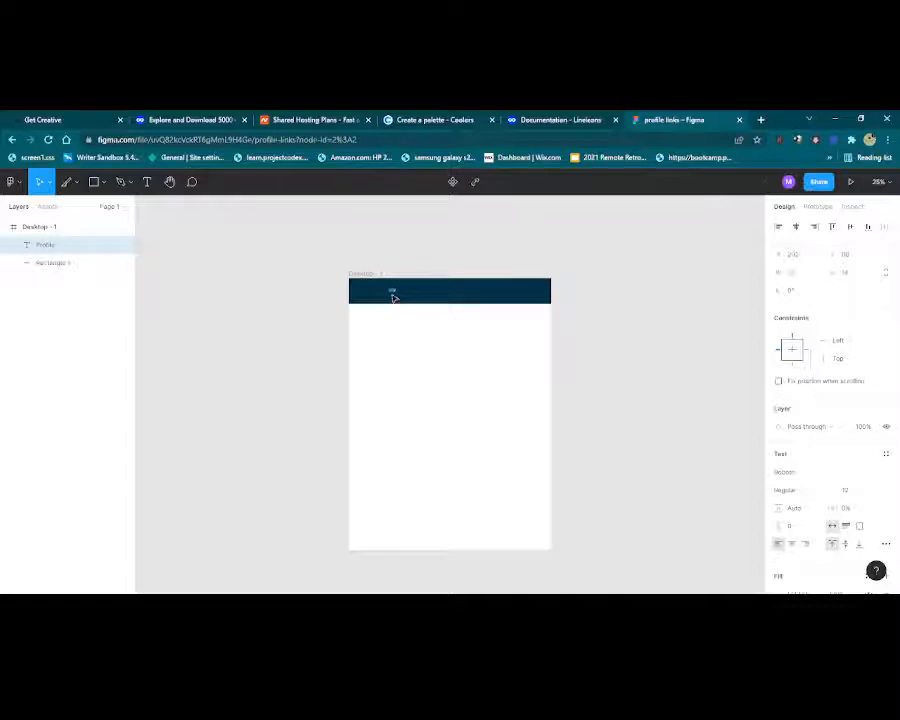
type("Links")
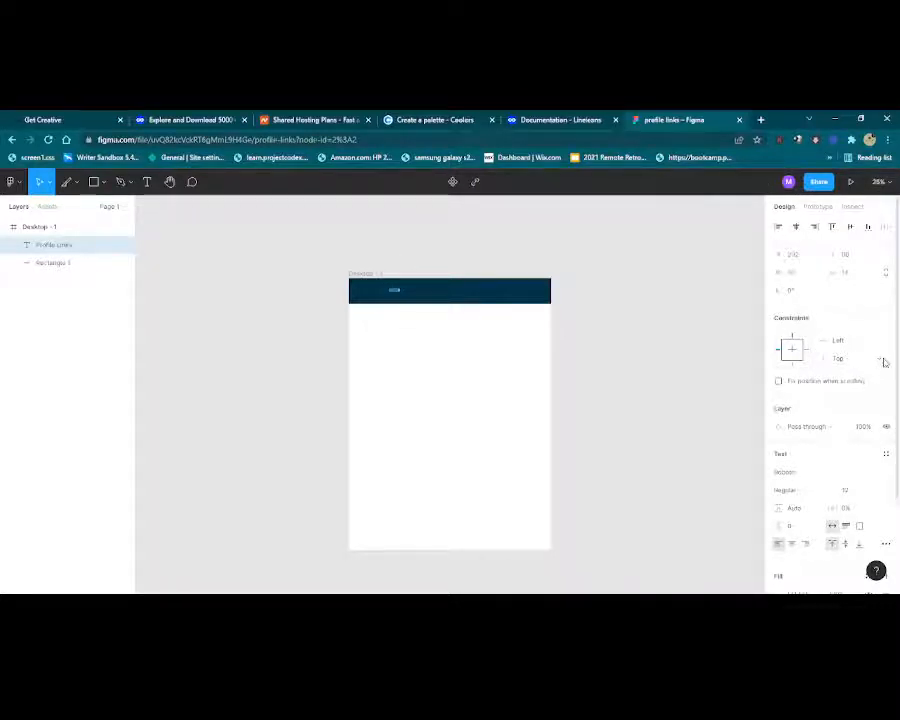
Try to set the font size of the "Profile Links" header text to 50.
scroll(884, 362, "down", 3)
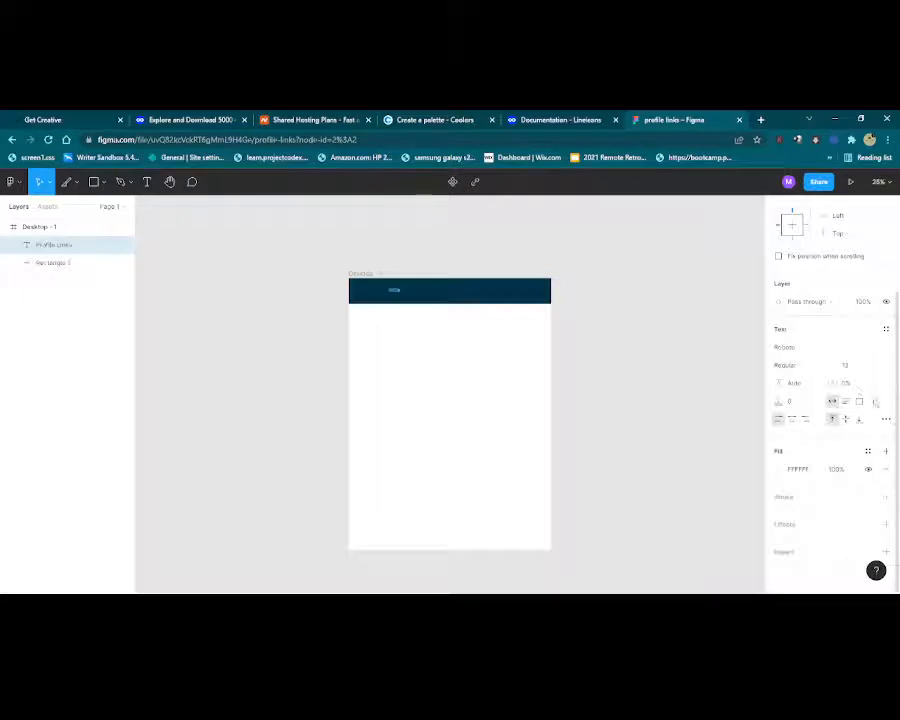
left_click(849, 366)
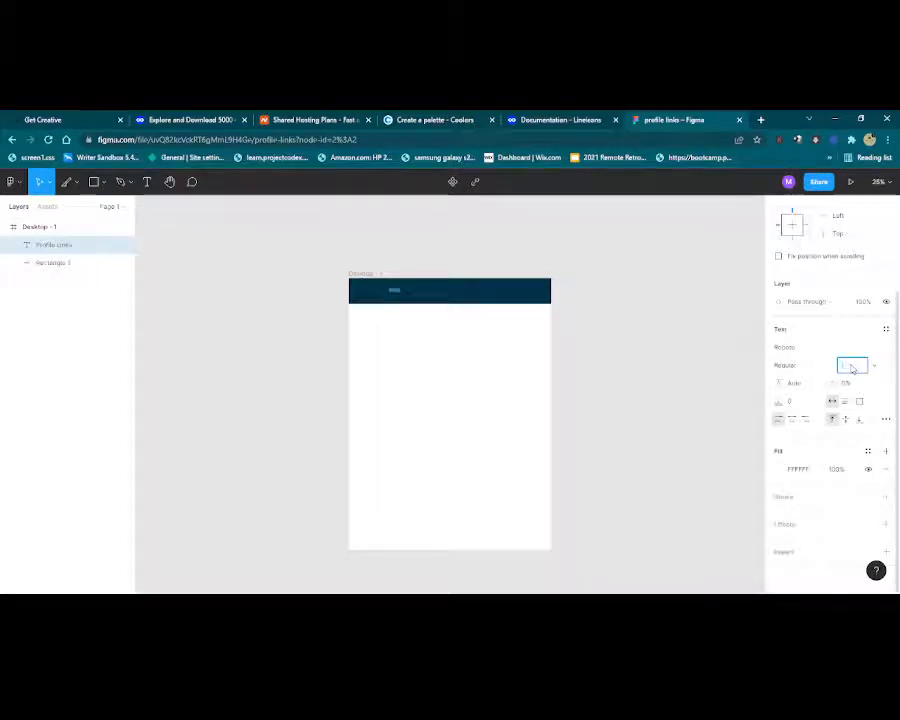
type("50")
key("Return")
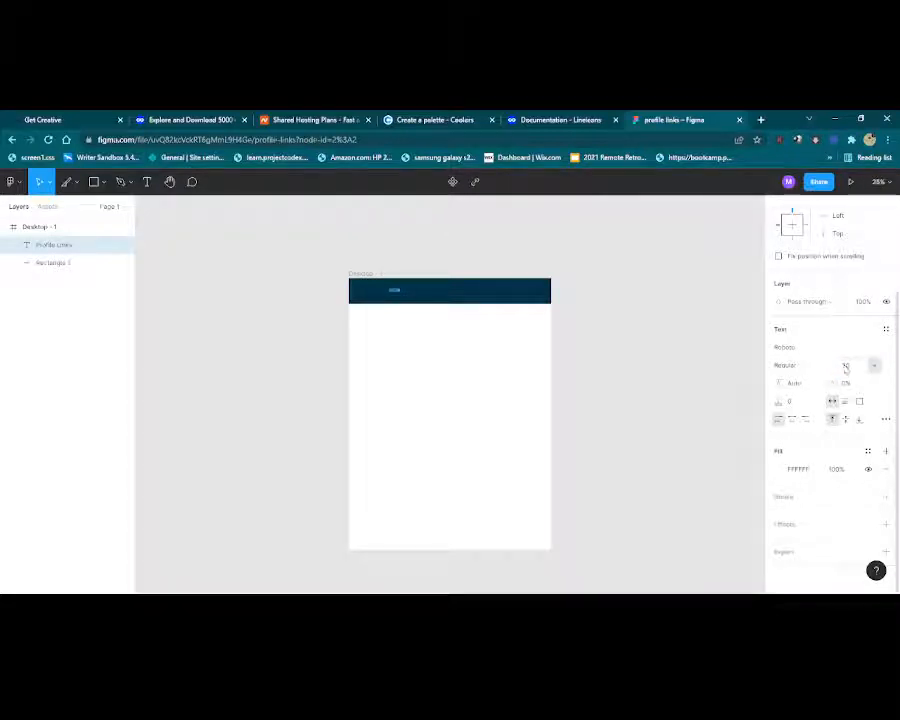
left_click(448, 360)
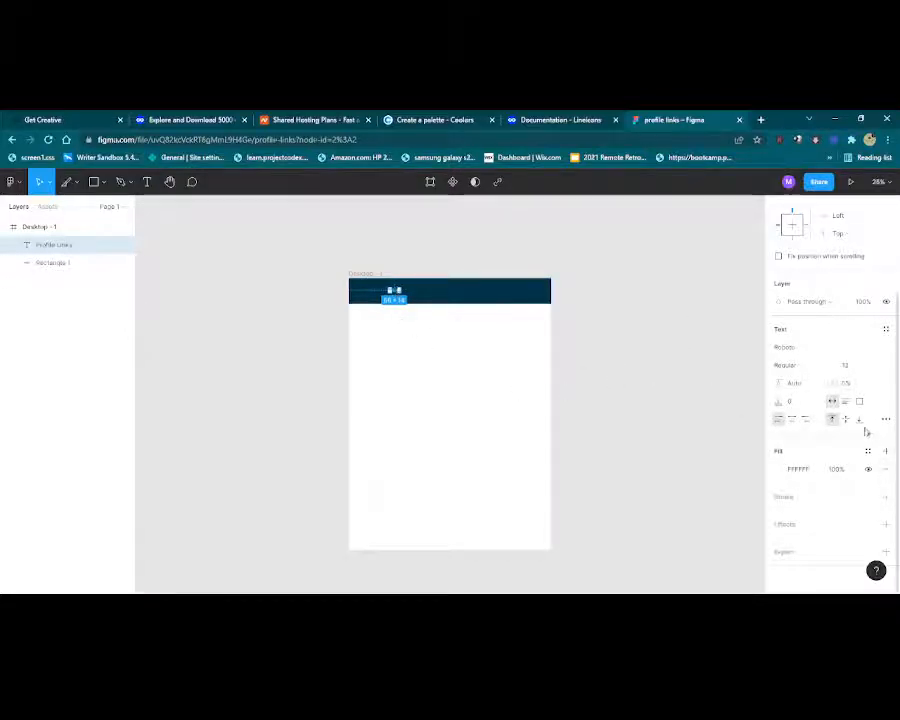
Set the font size of the "Profile Links" header text to 20.
left_click(358, 344)
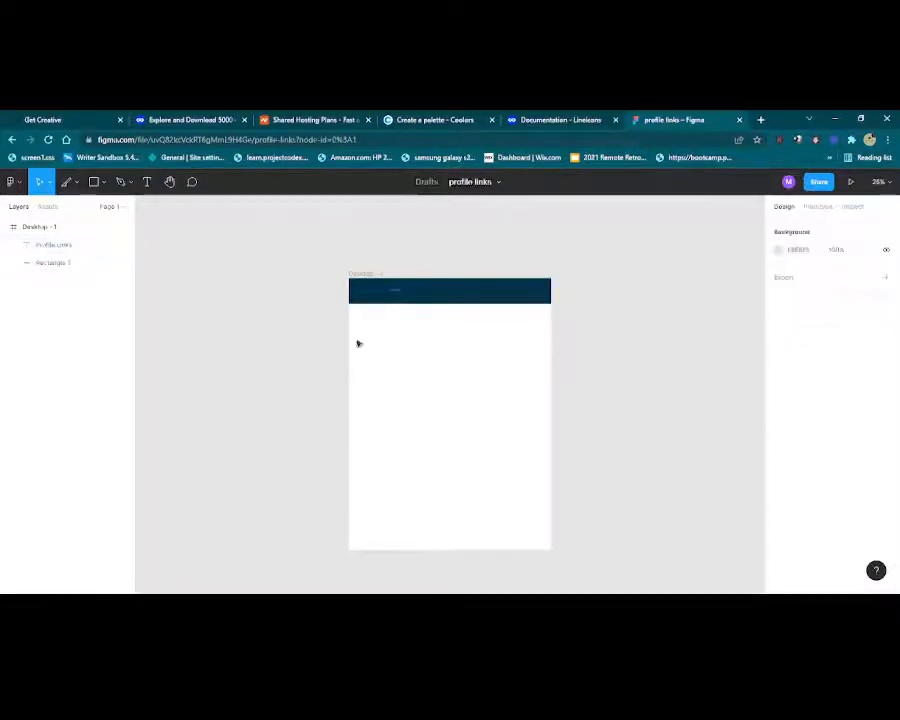
left_click(399, 290)
left_click(848, 489)
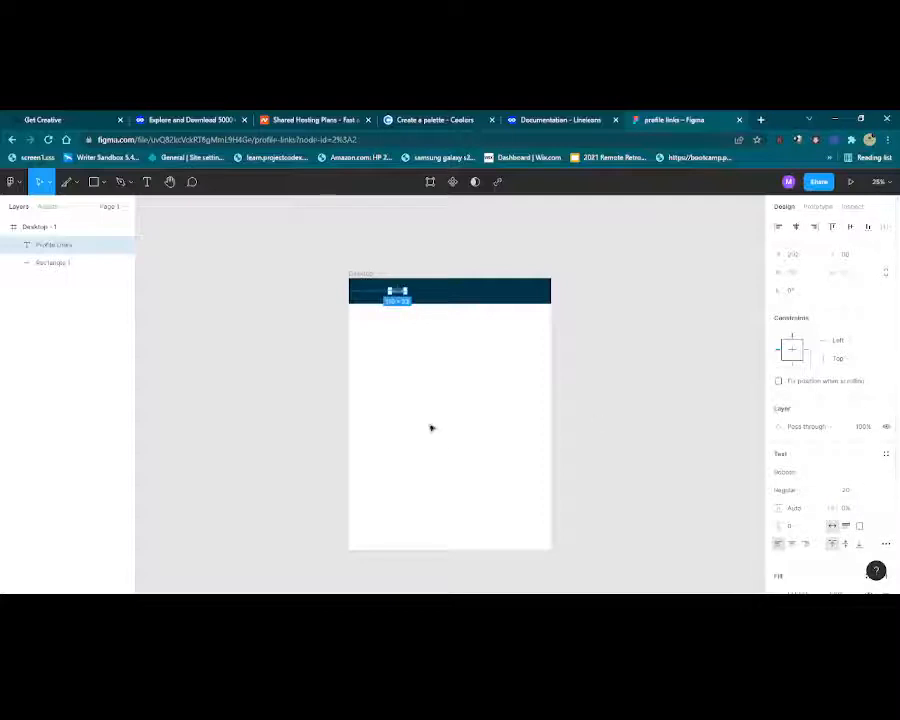
left_click(410, 342)
Increase the font size of the "Profile Links" header text to 50.
left_click(398, 291)
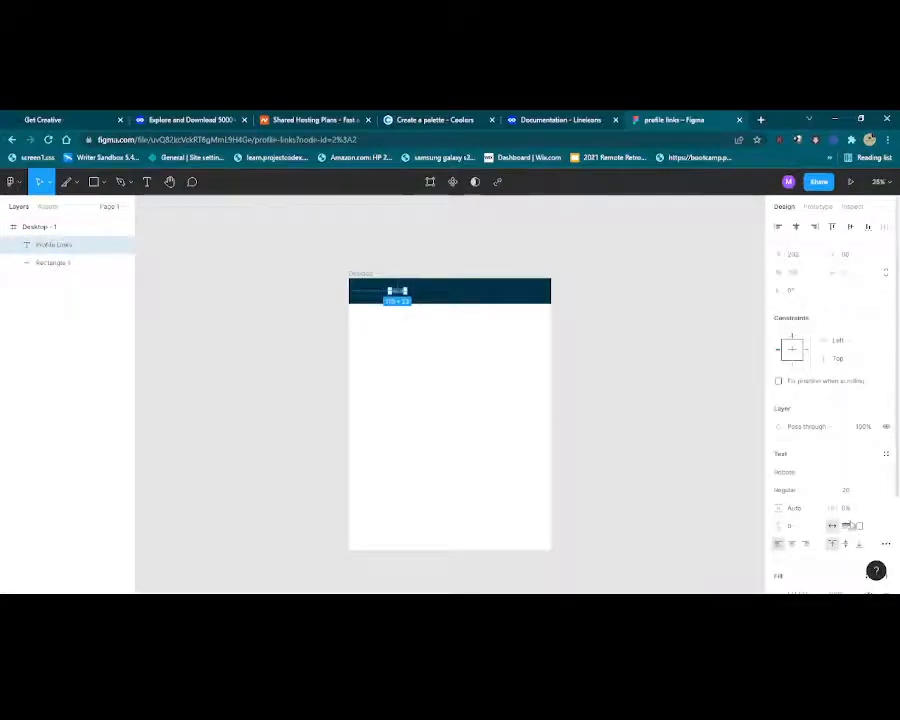
left_click(852, 491)
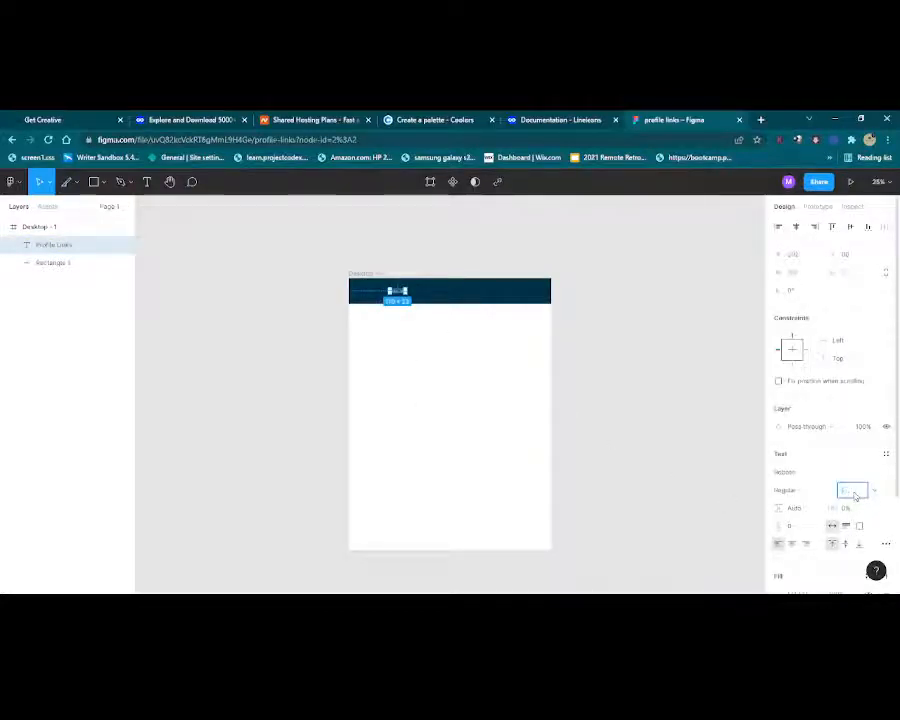
type("10")
key("Return")
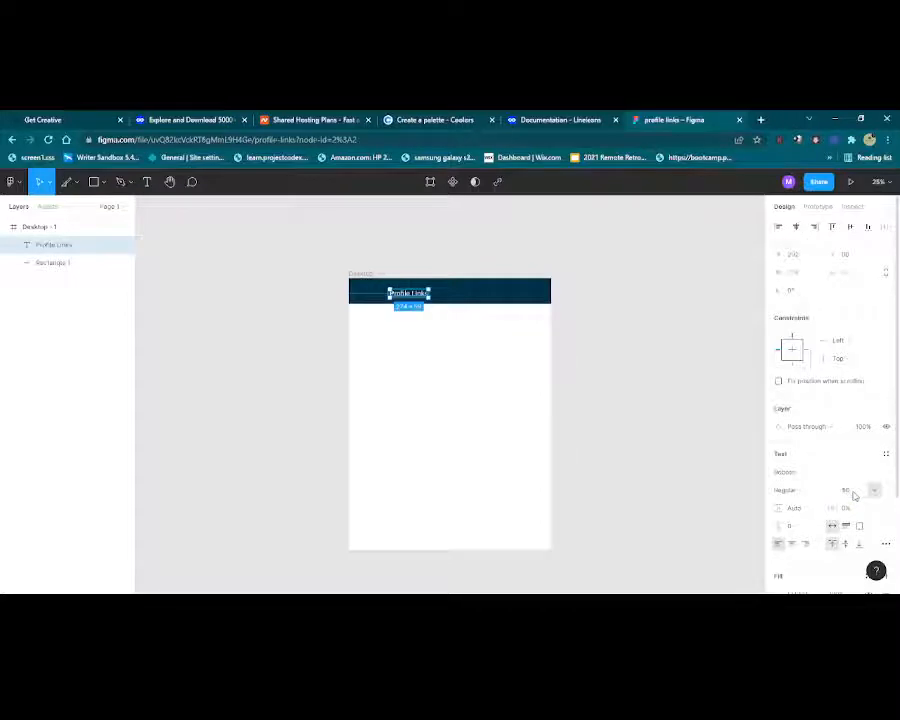
left_click(482, 410)
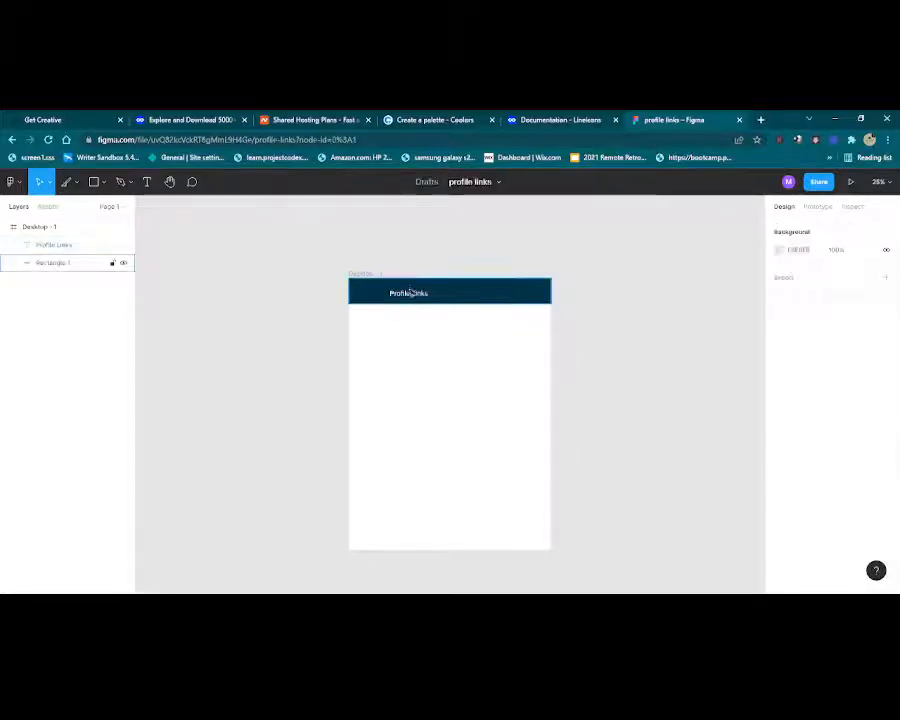
Set the "Profile Links" title in the header to font size 70.
left_click(410, 291)
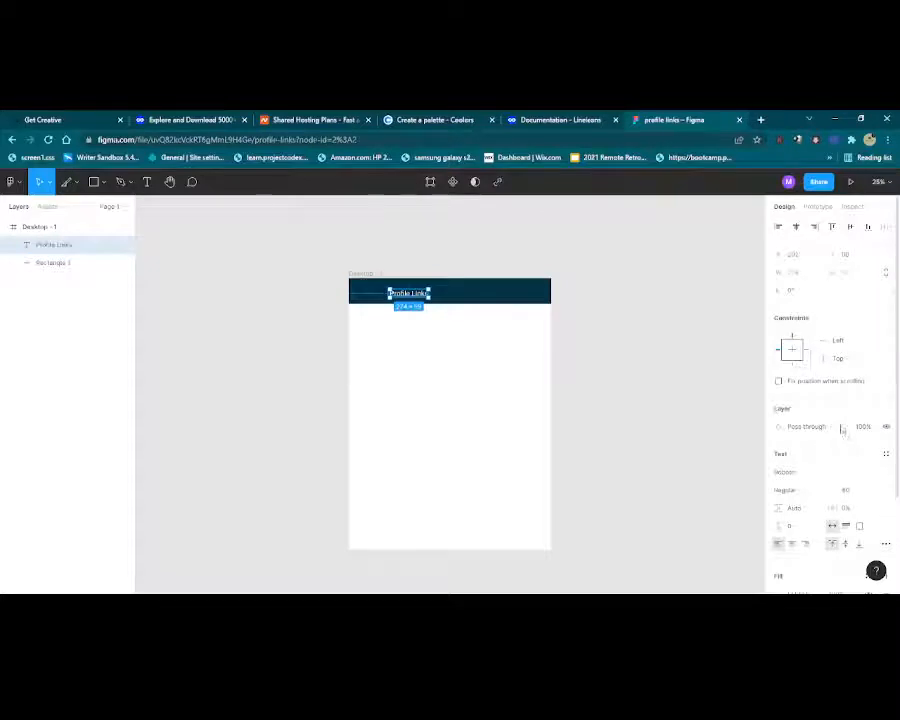
scroll(840, 468, "down", 1)
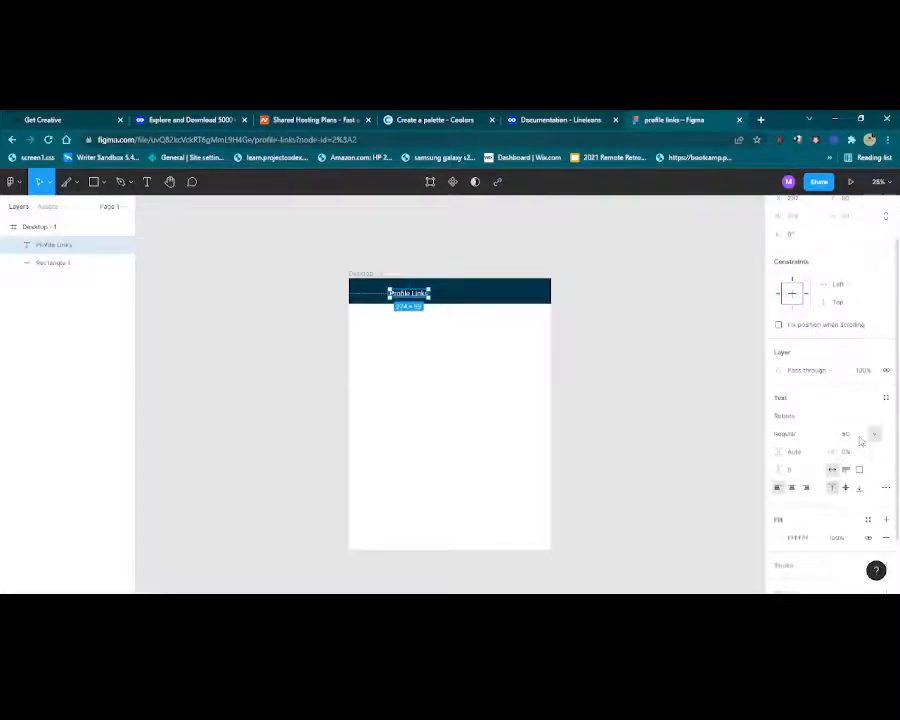
left_click(858, 436)
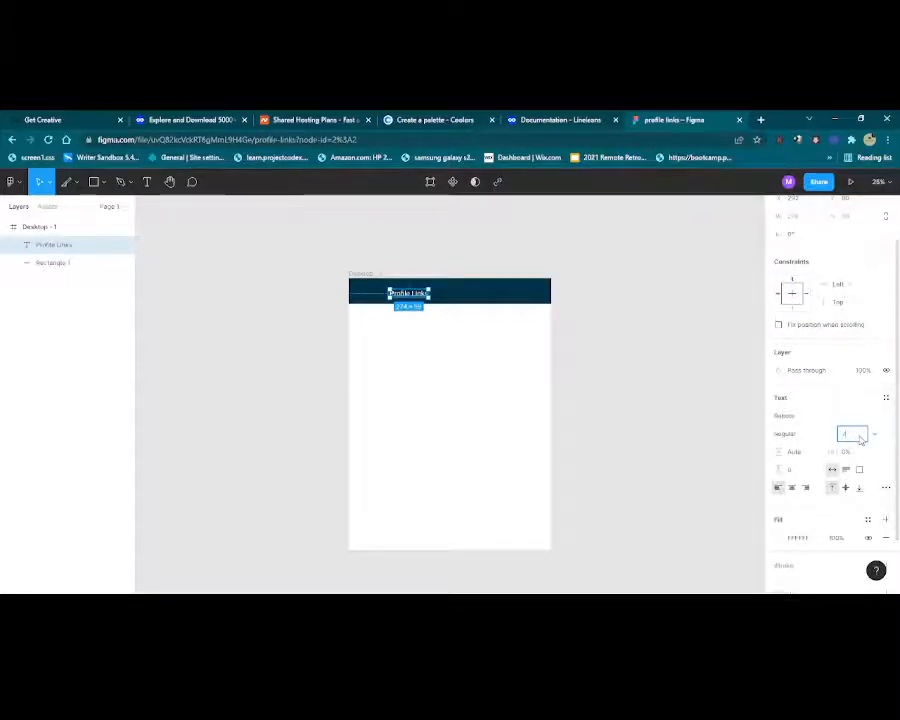
type("20")
key("Return")
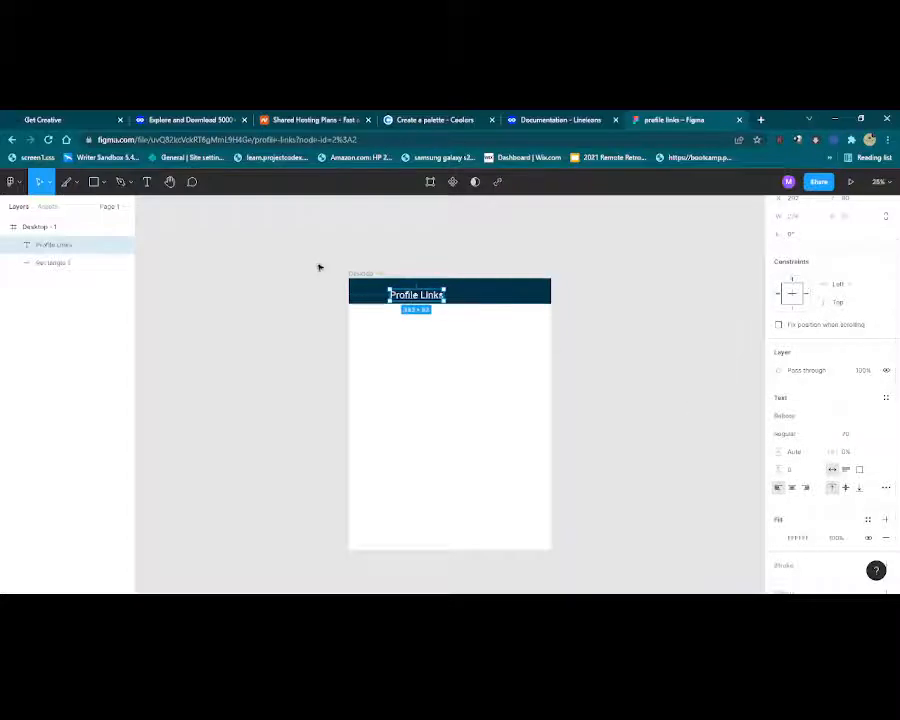
Move the "Profile Links" title to the centre of the dark blue header rectangle.
left_click_drag(423, 297, 450, 291)
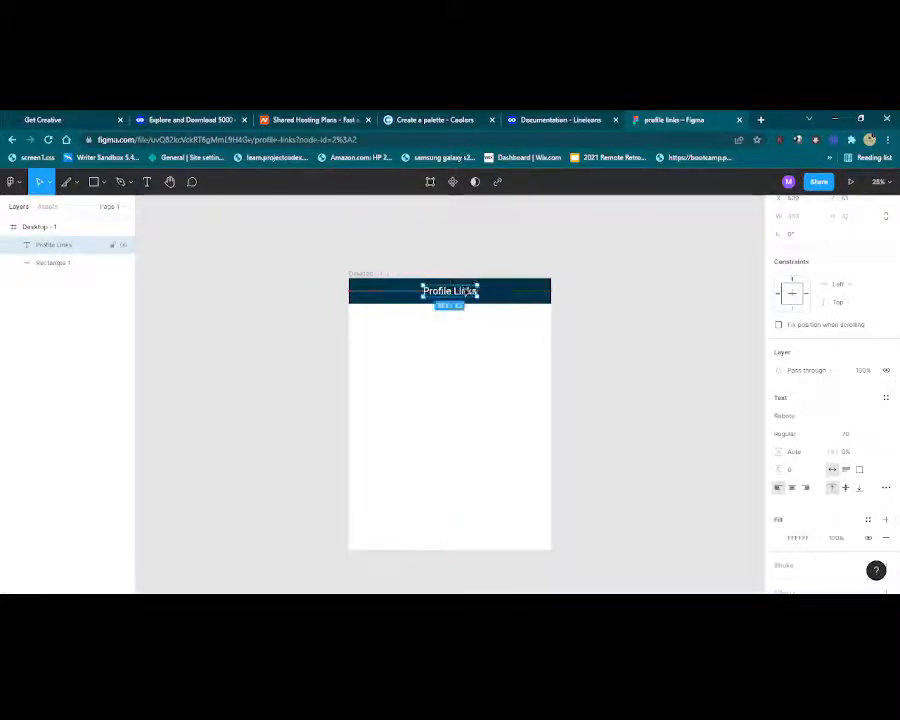
left_click(502, 397)
left_click(444, 289)
left_click(478, 394)
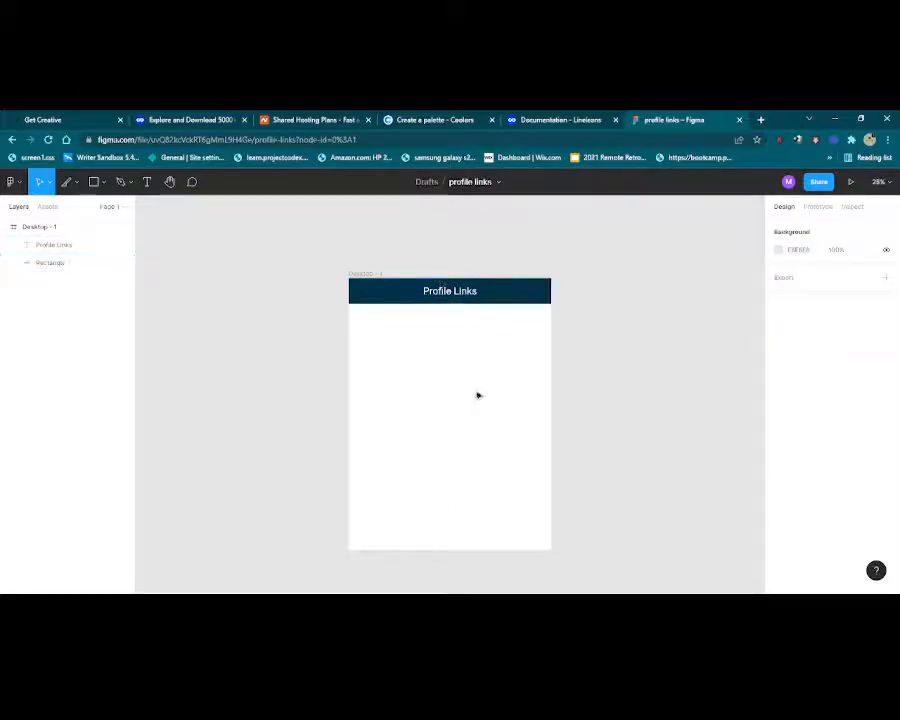
Rewrite the header title in capitals as "PROFILE LINKS" and re-centre it in the header rectangle.
left_click(452, 291)
double_click(475, 292)
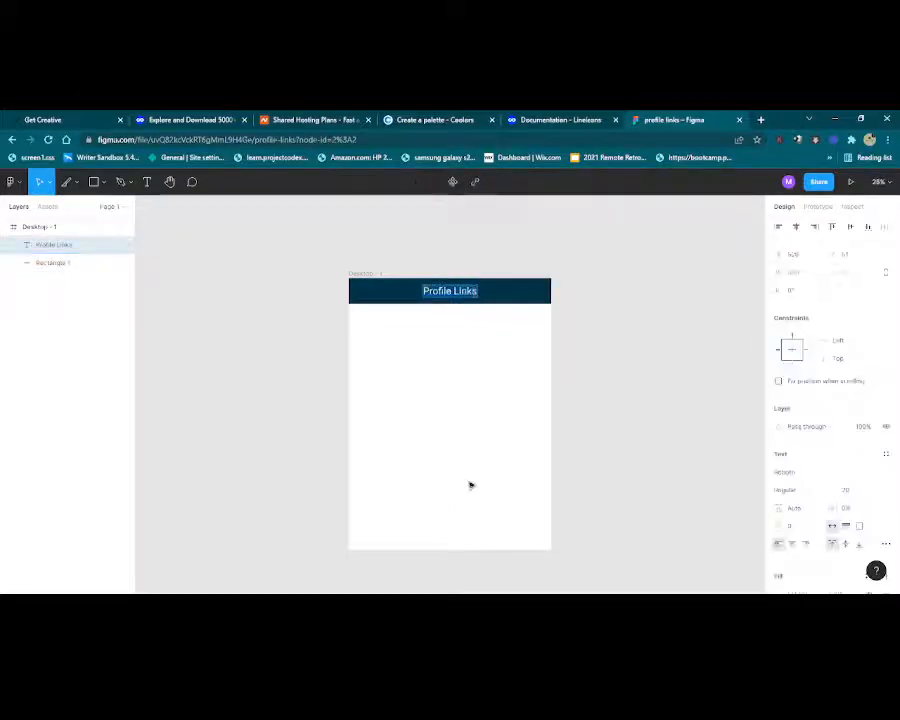
key("BackSpace")
type("P")
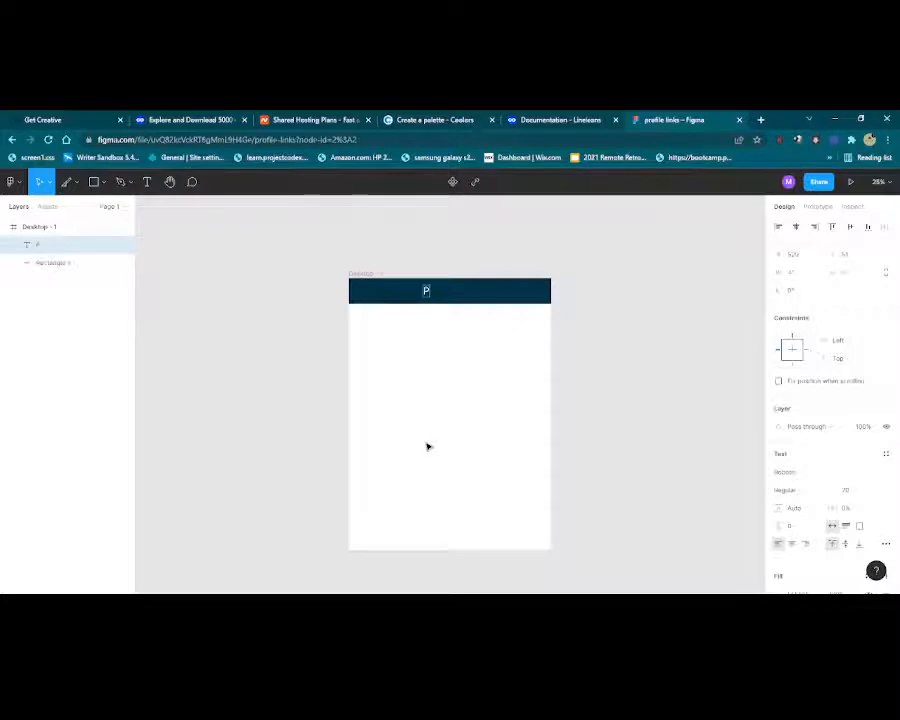
type("ROFI")
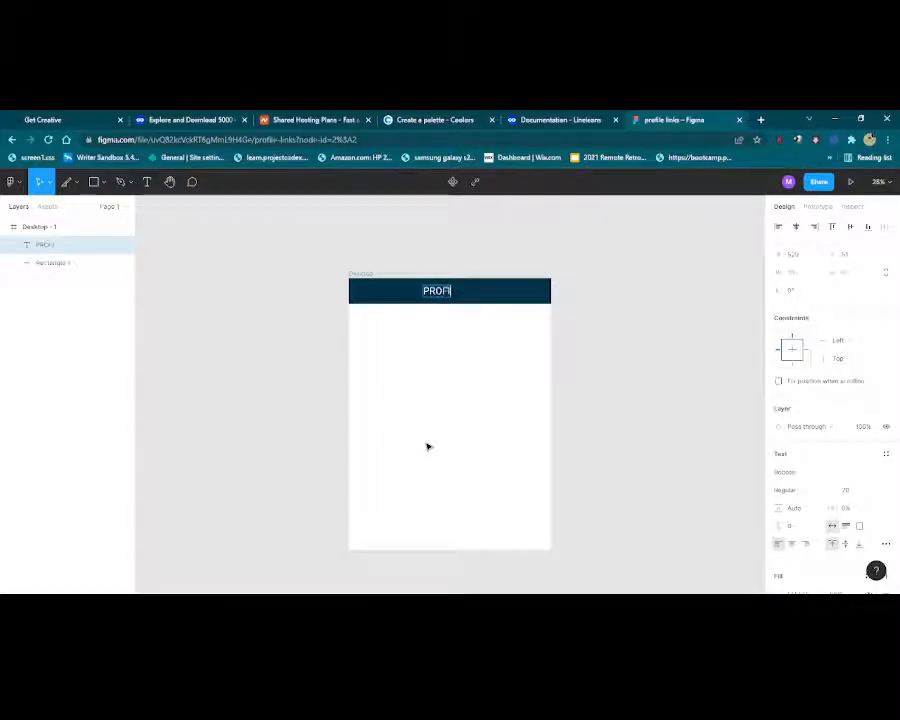
type("LE")
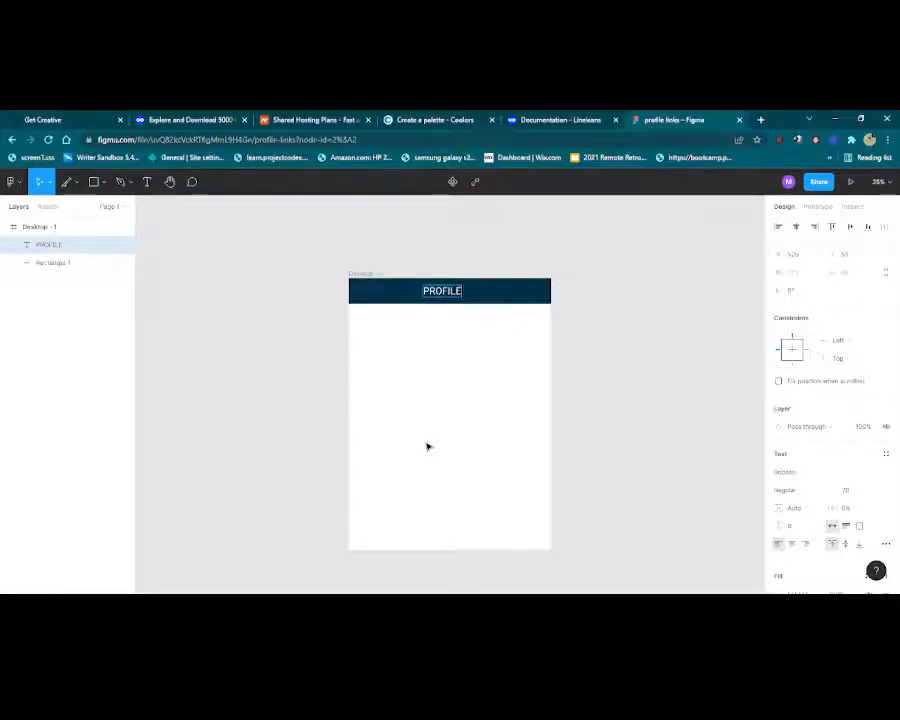
type(" LINKS")
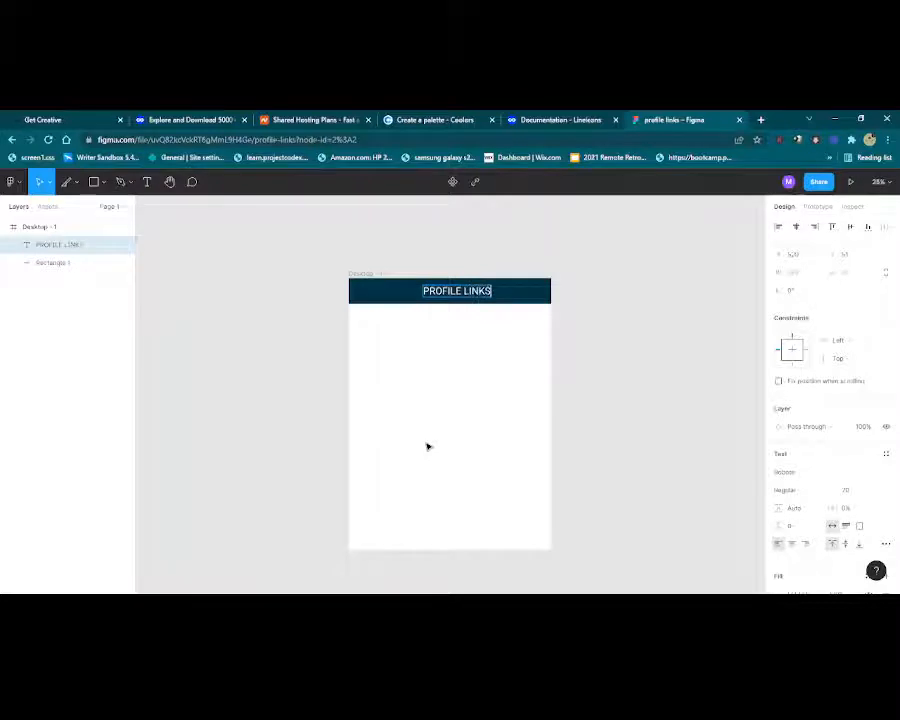
key("Escape")
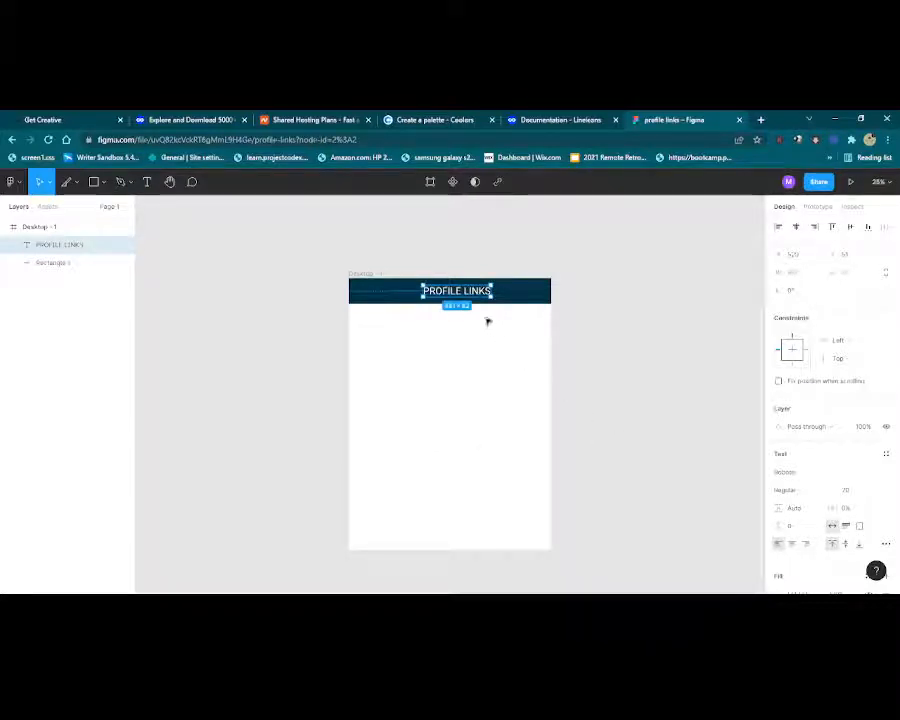
left_click_drag(466, 291, 459, 291)
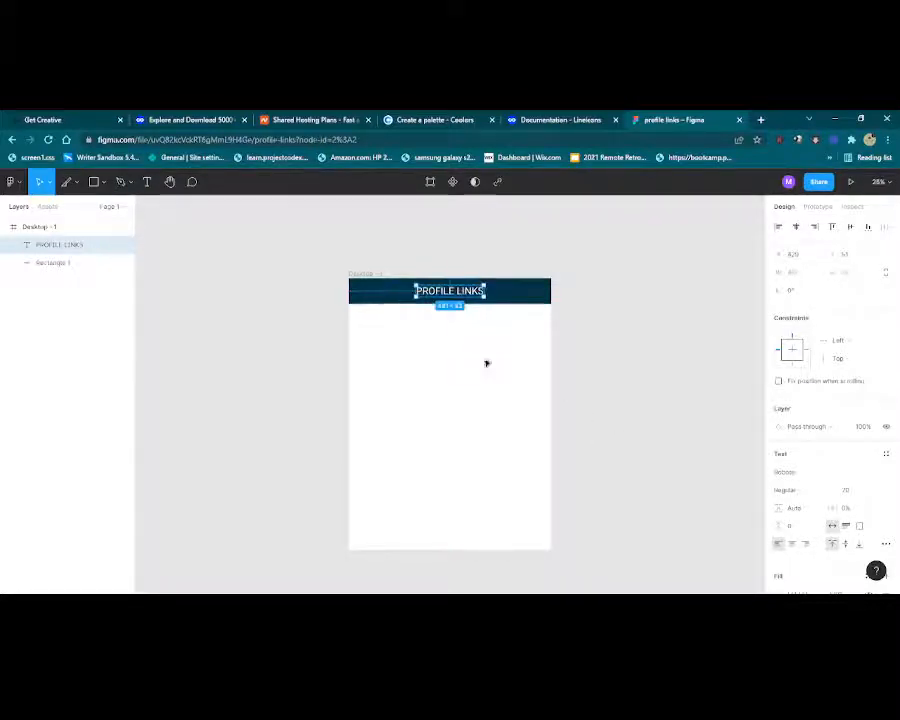
left_click(521, 421)
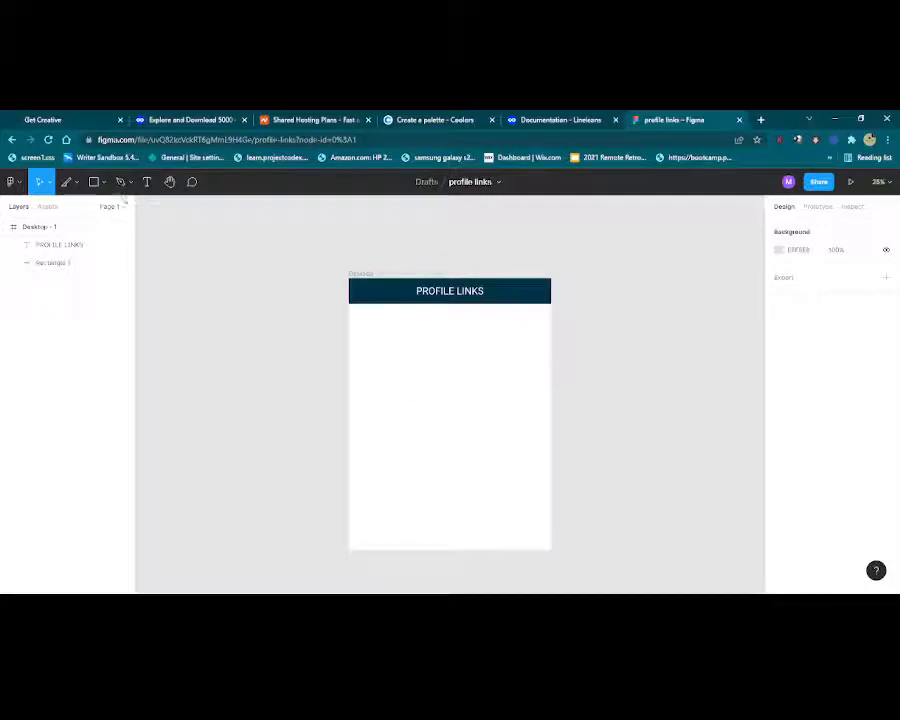
Insert a round avatar photo on the page with the Avatars plugin.
left_click(17, 186)
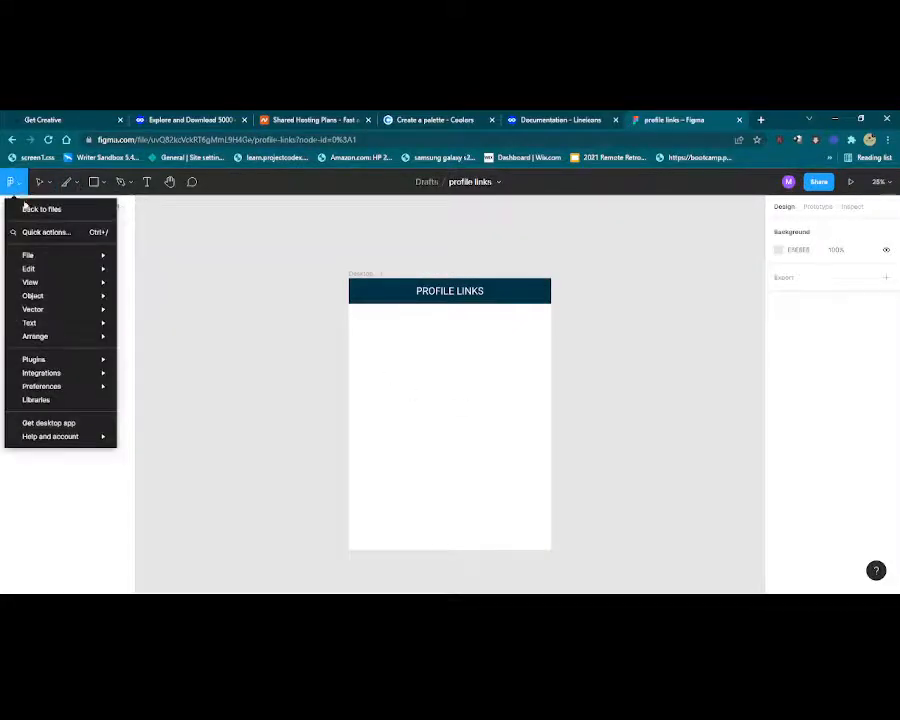
mouse_move(87, 376)
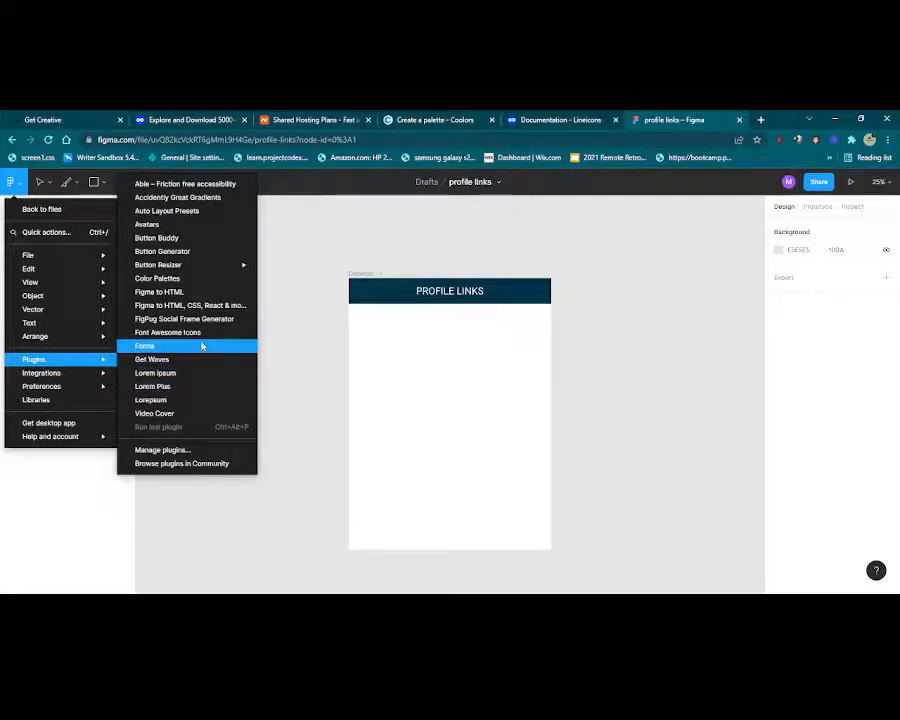
left_click(186, 229)
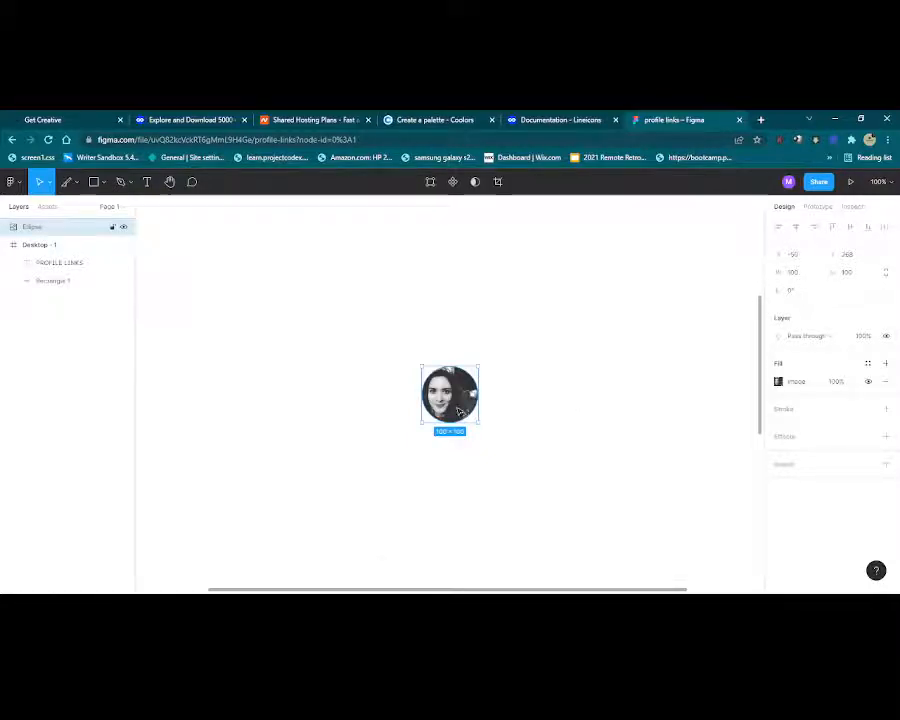
Enlarge the avatar photo to about 694 × 668 and centre it in the frame just below the header.
scroll(568, 438, "up", 1)
scroll(567, 436, "down", 1)
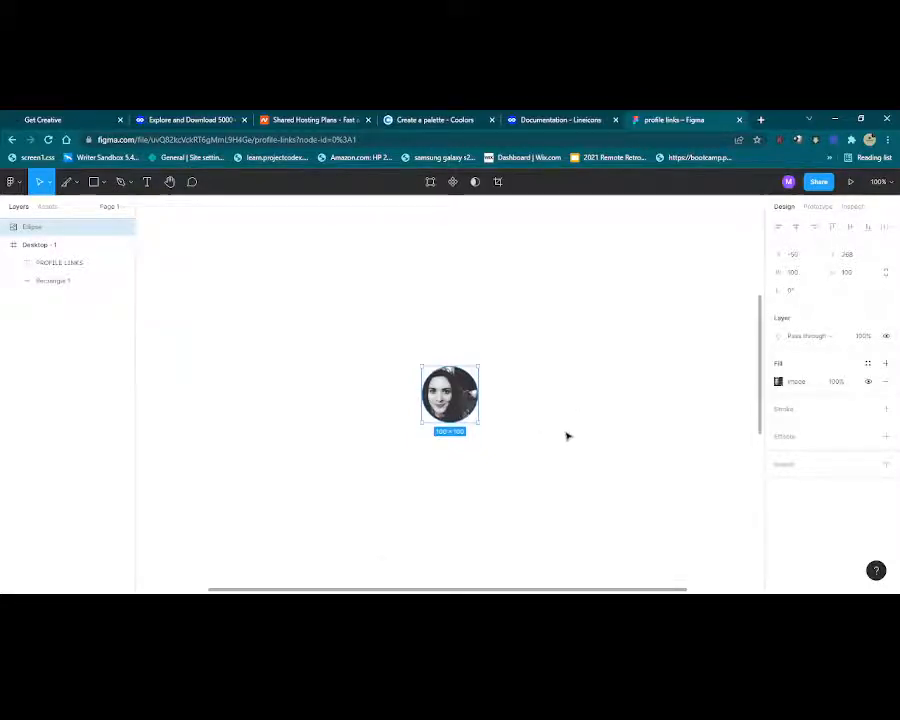
left_click(880, 182)
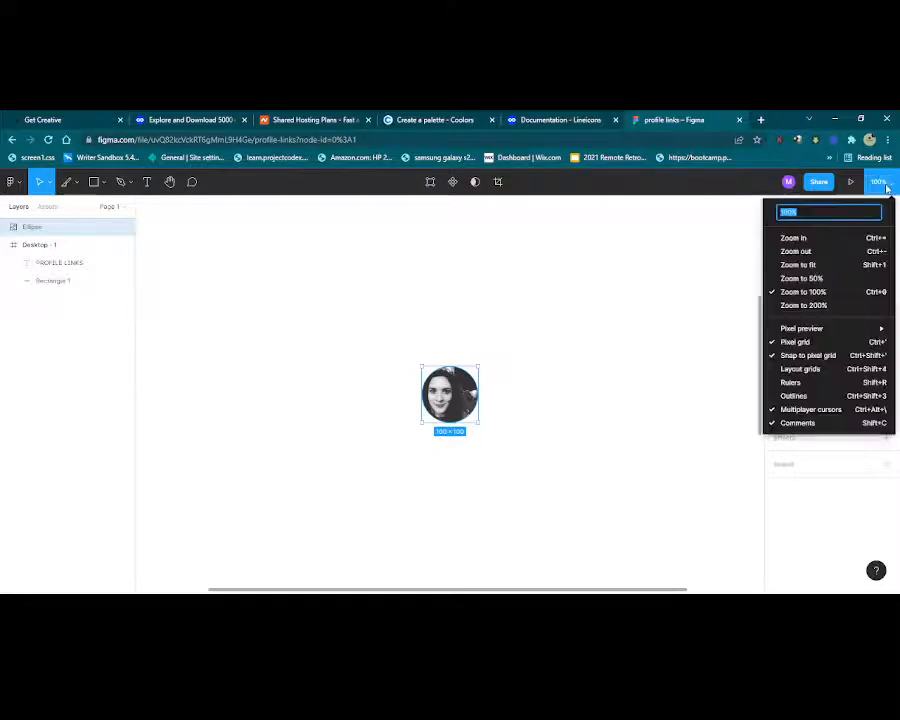
left_click(826, 251)
left_click(877, 182)
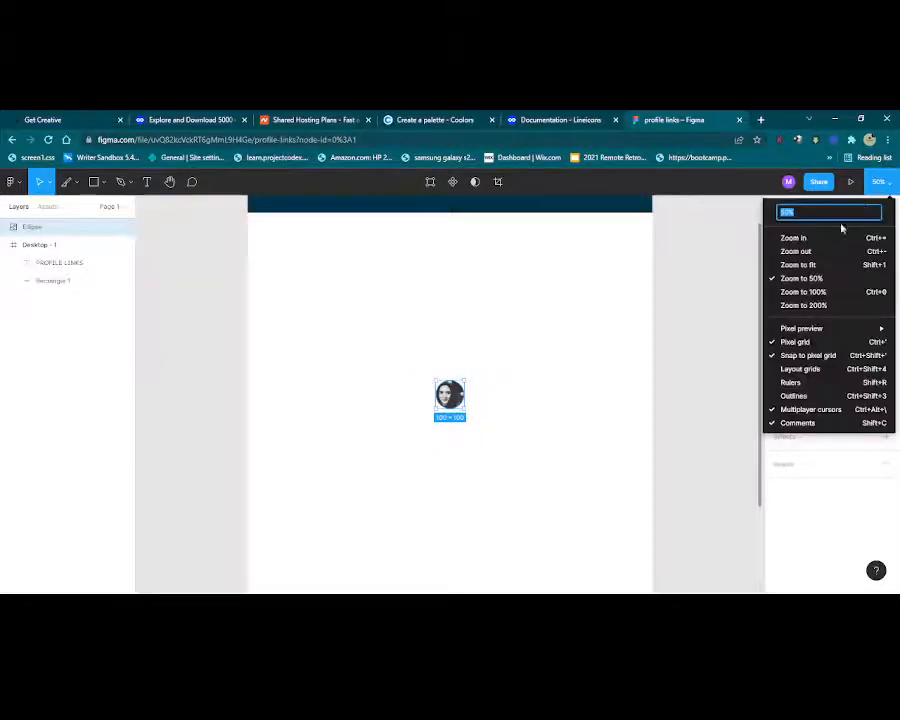
left_click(797, 250)
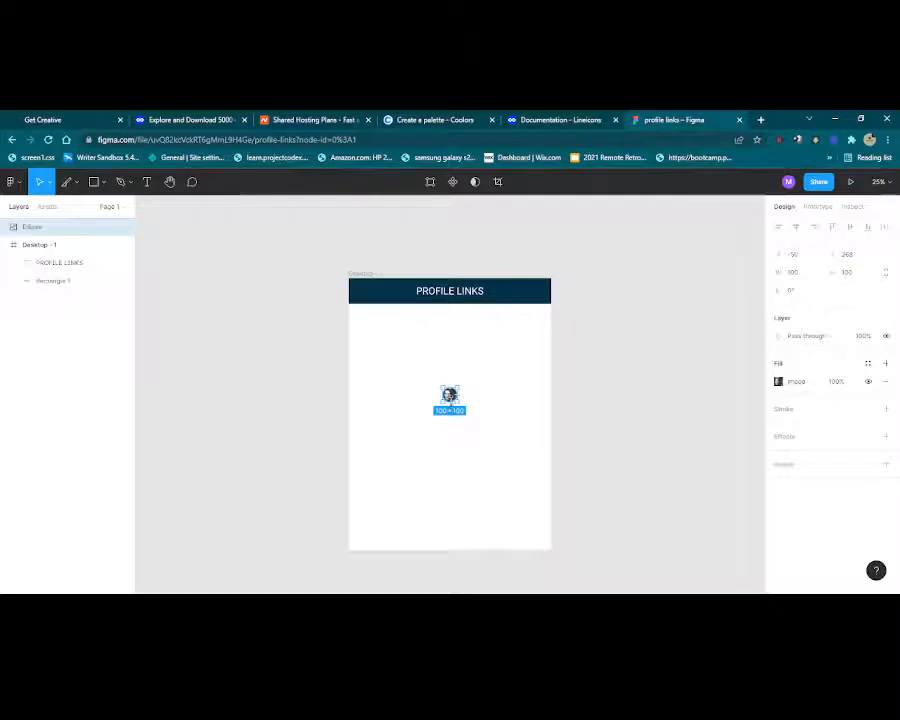
left_click_drag(450, 395, 540, 418)
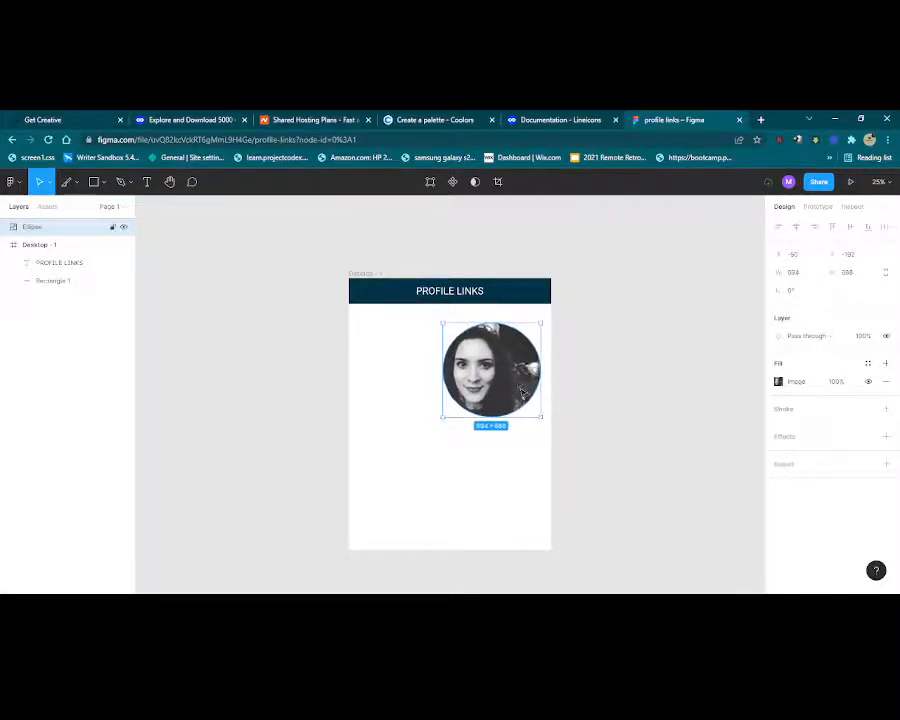
left_click_drag(504, 377, 460, 363)
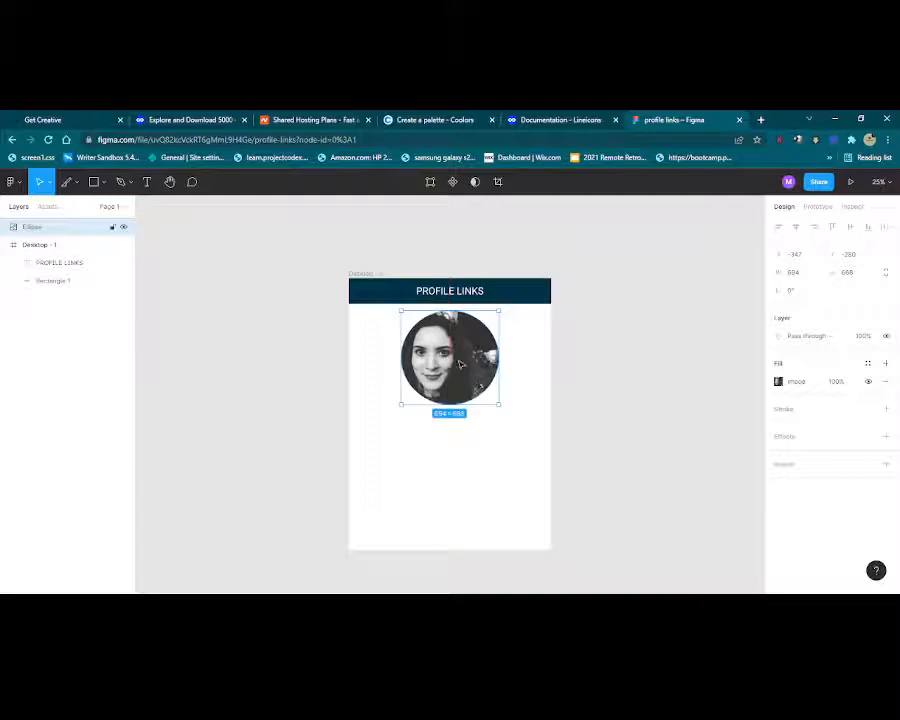
Shrink the avatar photo slightly and place it centred and lower, leaving room for text below the header.
left_click_drag(497, 403, 455, 375)
left_click(516, 447)
left_click(425, 325)
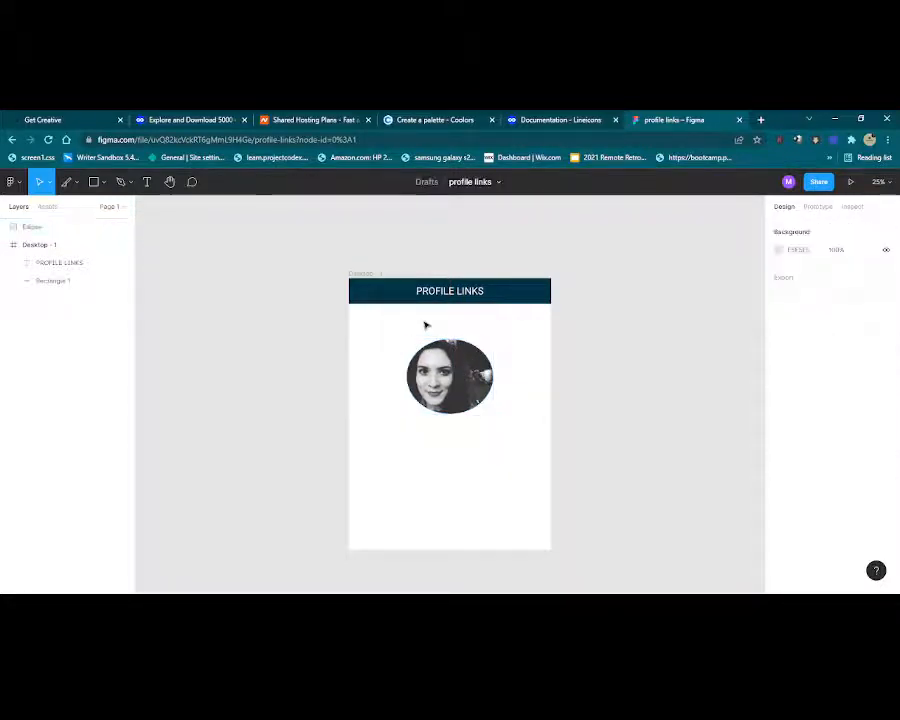
Add a text with the profile owner's full name between the header rectangle and the avatar photo.
left_click(146, 181)
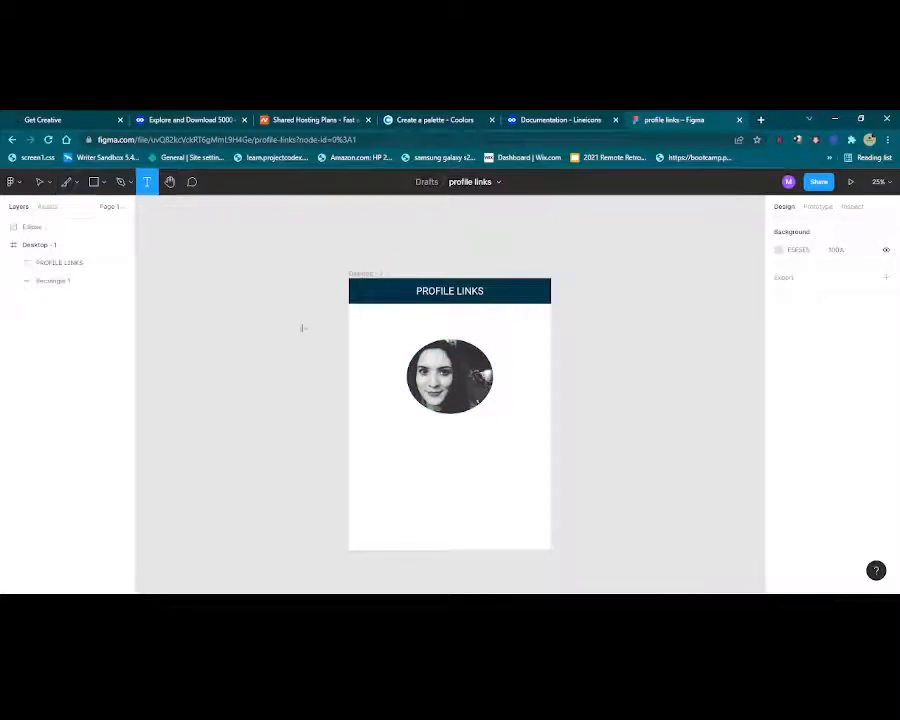
left_click(403, 315)
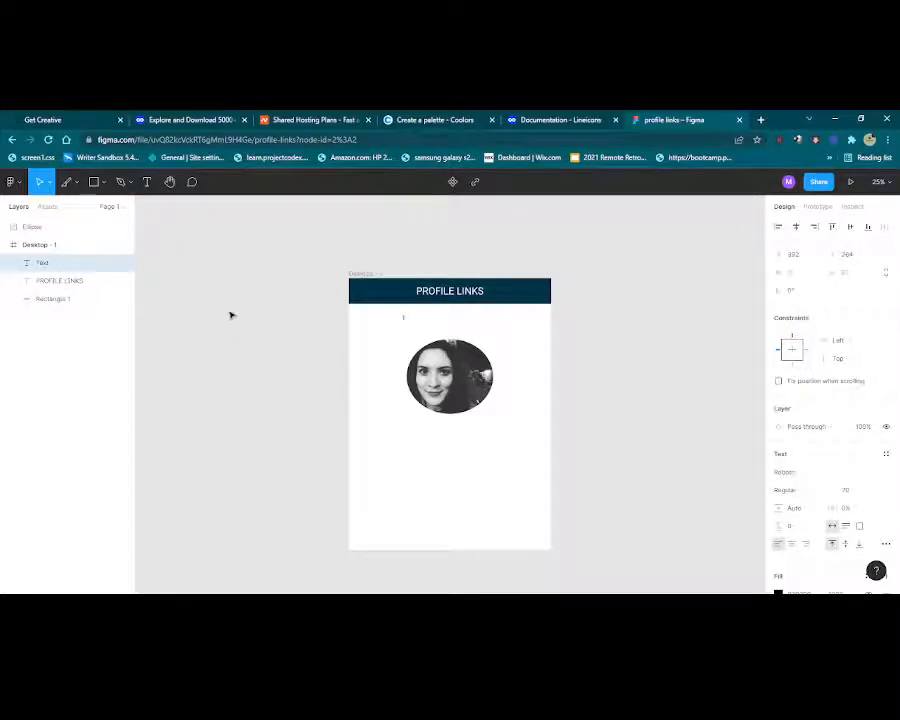
type("JACK")
key("BackSpace")
key("BackSpace")
key("BackSpace")
key("BackSpace")
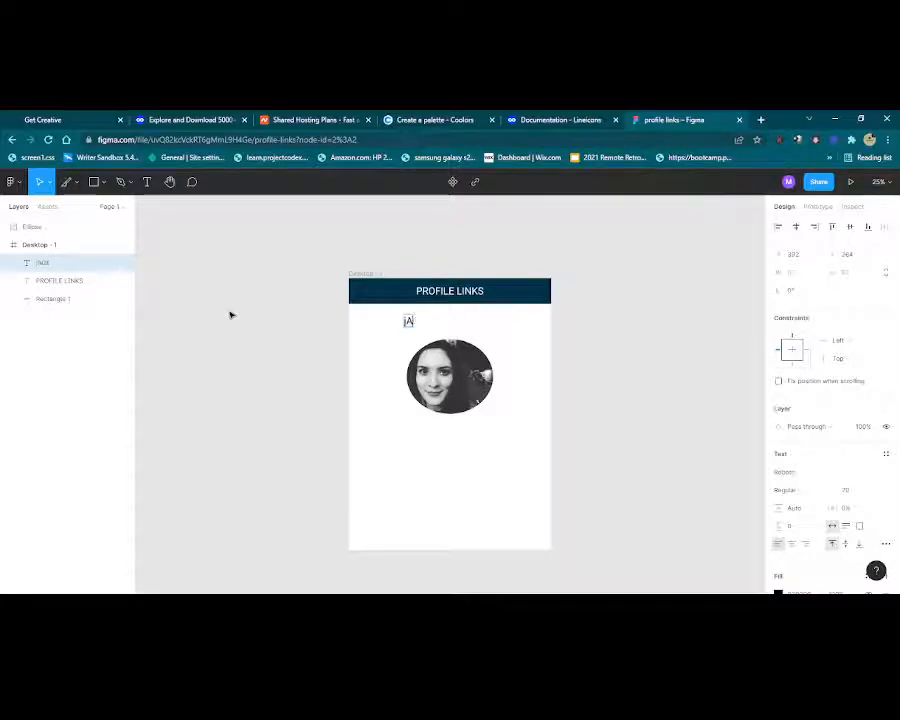
type("Jack")
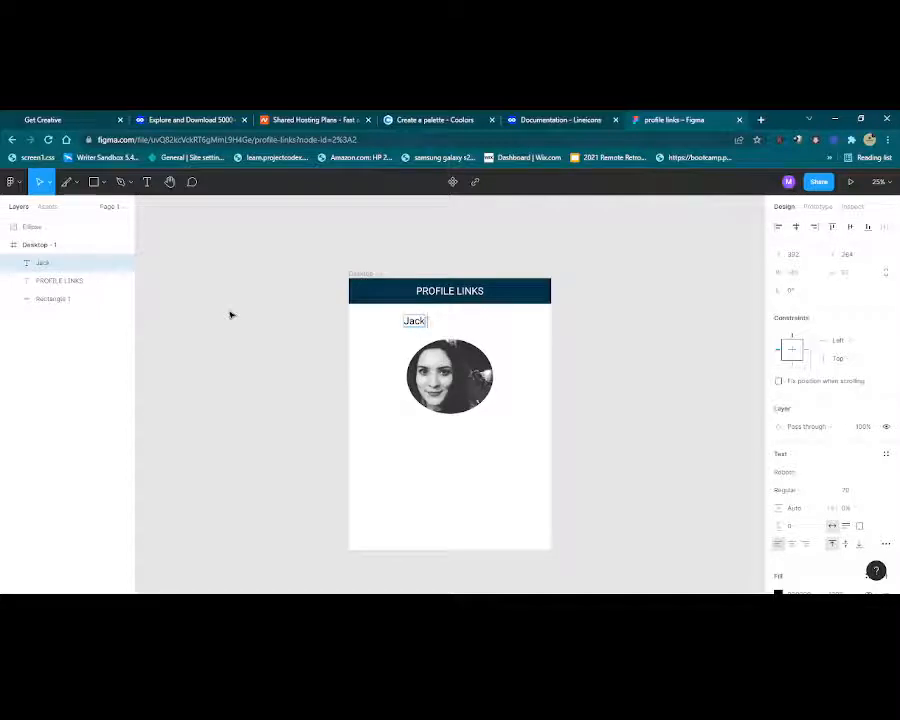
type(" Dyne")
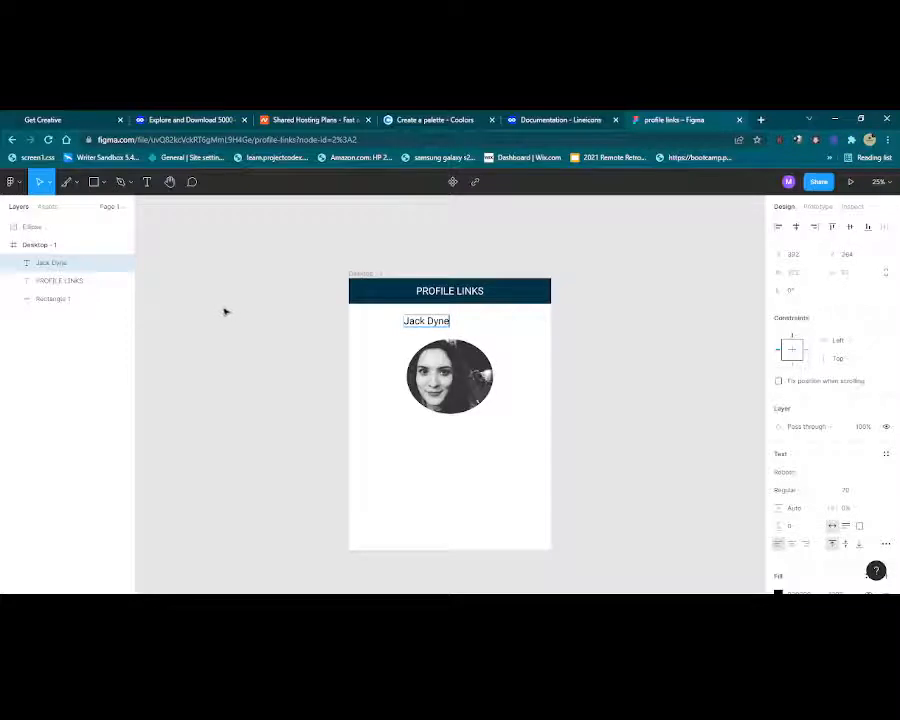
Centre the full-name text horizontally below the header and move the avatar photo up closer to it.
key("Escape")
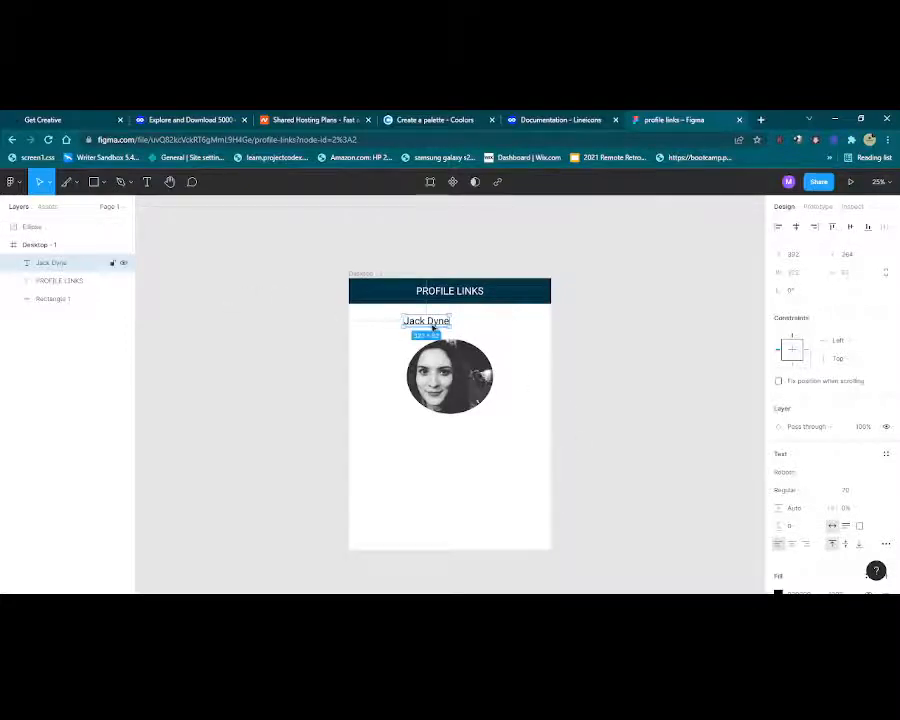
left_click_drag(436, 321, 459, 322)
left_click(480, 468)
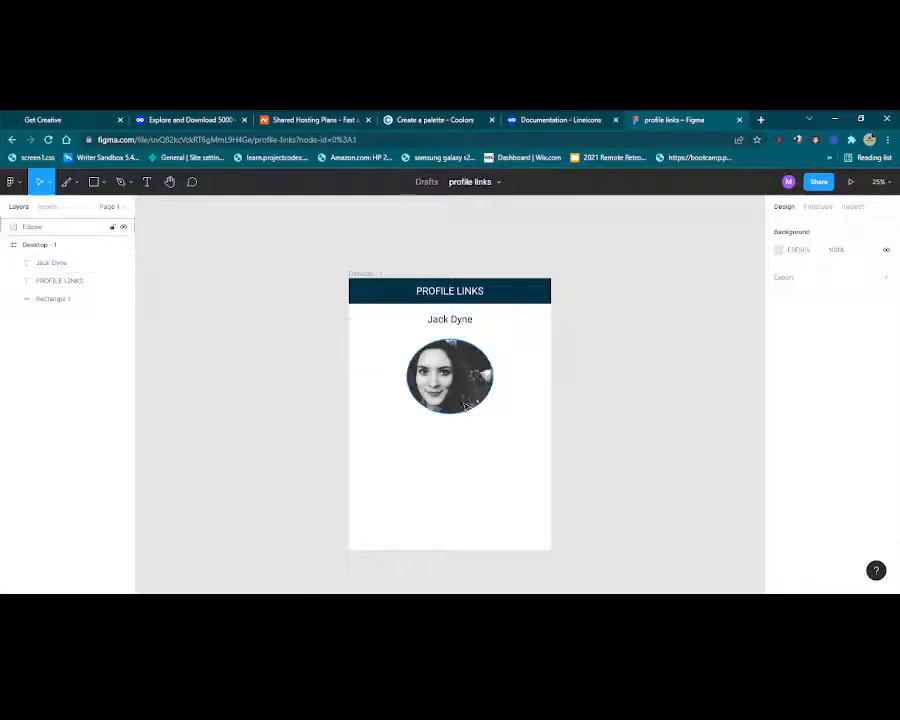
left_click_drag(465, 405, 466, 391)
left_click(500, 476)
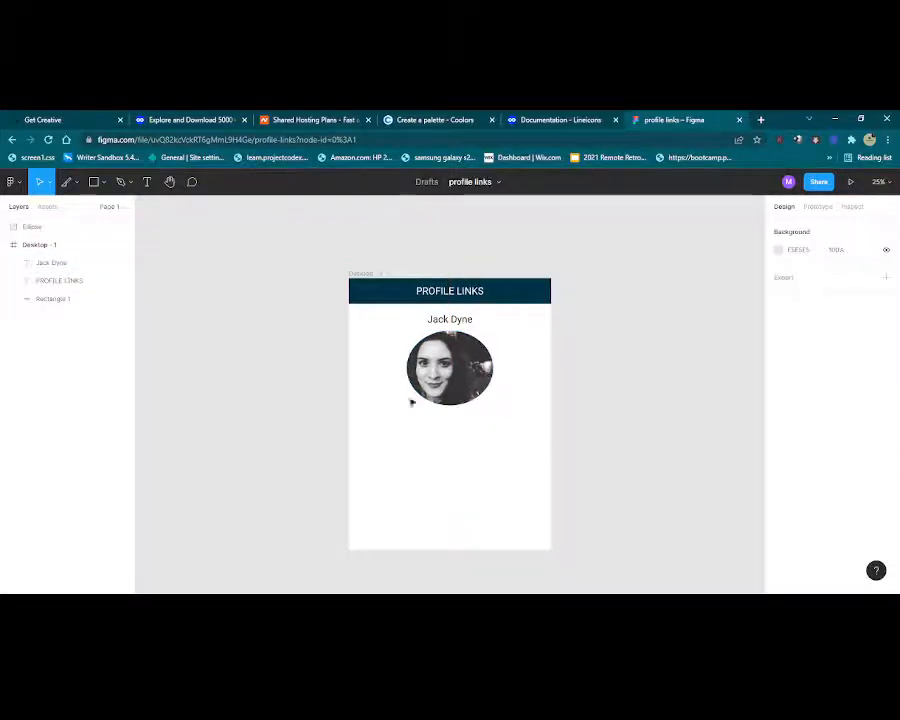
Add an "Age:" label text below the avatar photo, near the frame's left side.
left_click(155, 184)
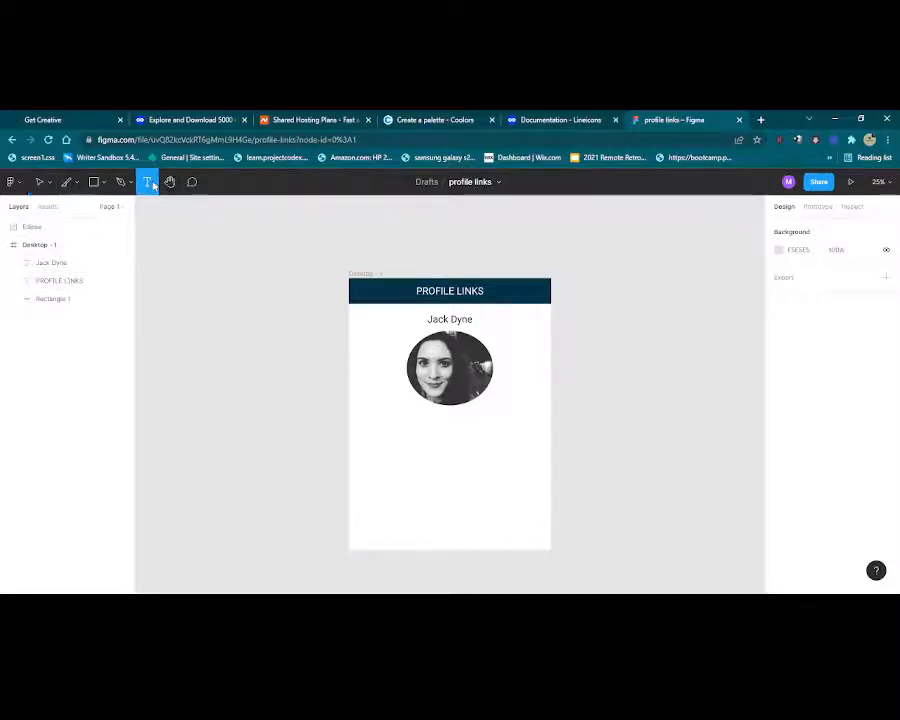
left_click(369, 443)
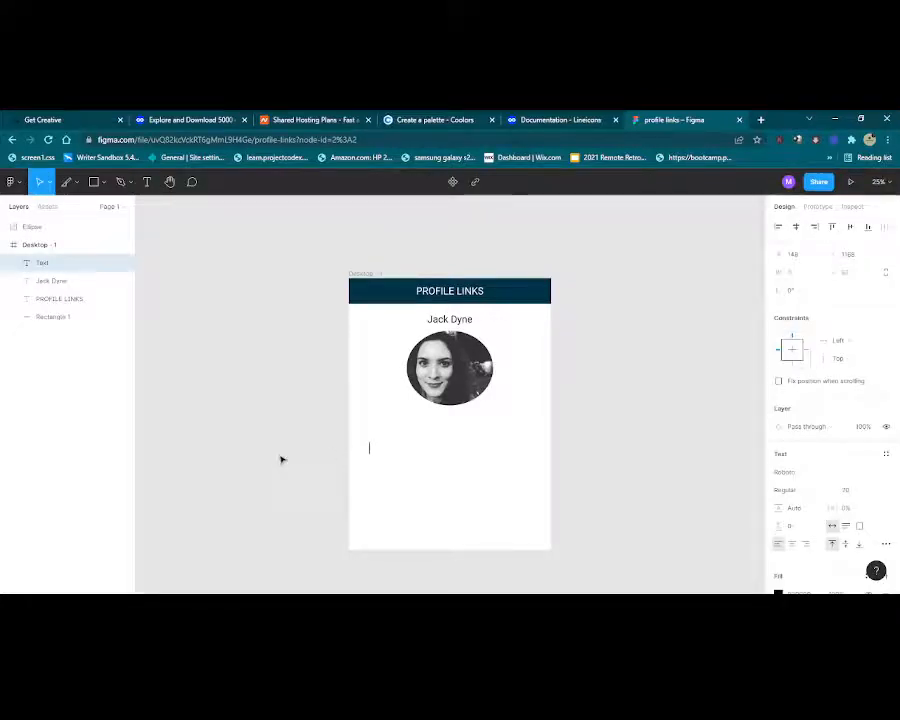
type("a")
key("BackSpace")
type("a")
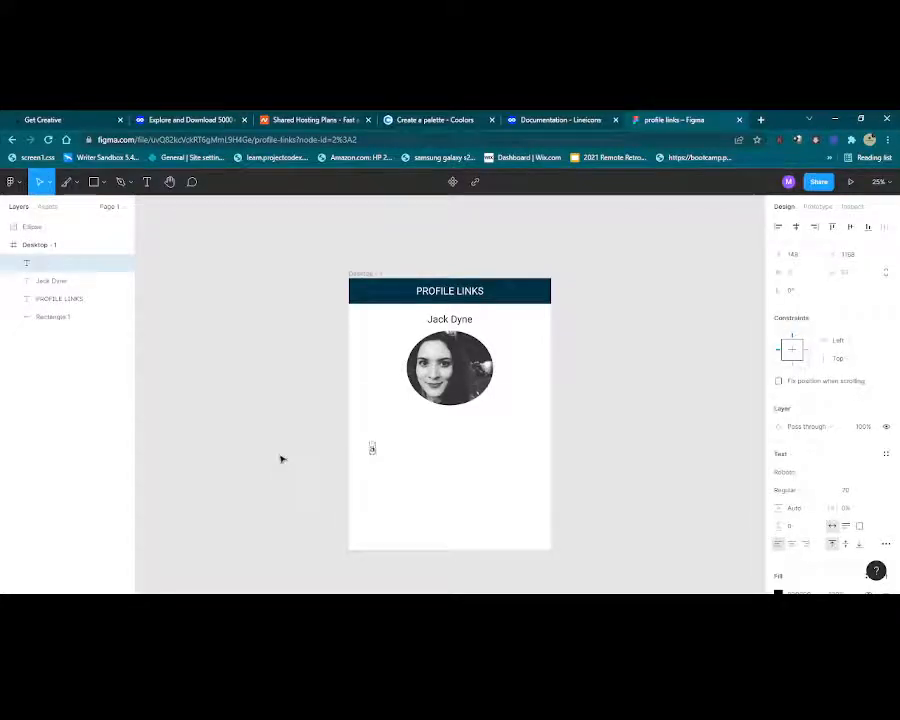
type("GE")
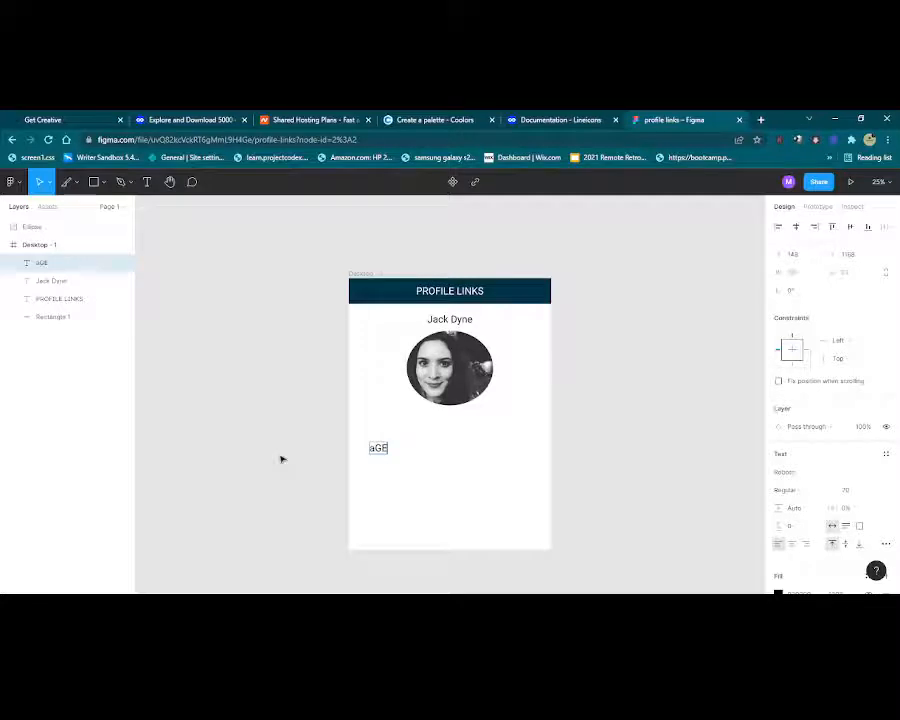
key("BackSpace")
key("BackSpace")
key("BackSpace")
type("Age")
key("Escape")
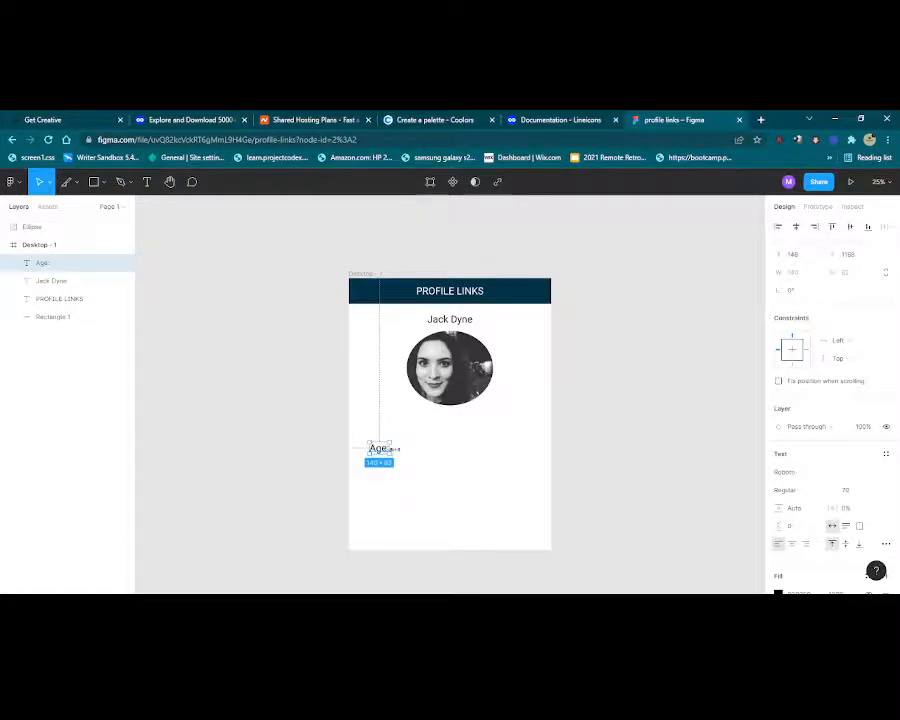
Widen the "Age:" text box to about 1112 and add the profile owner's first name, spaced well away from the label.
left_click_drag(391, 448, 526, 451)
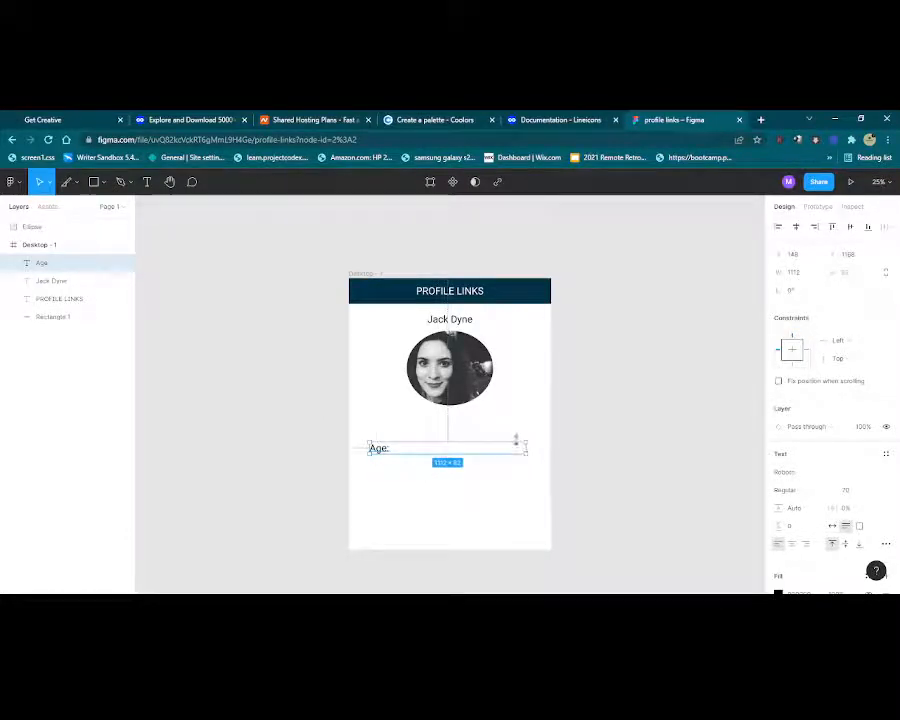
left_click(514, 451)
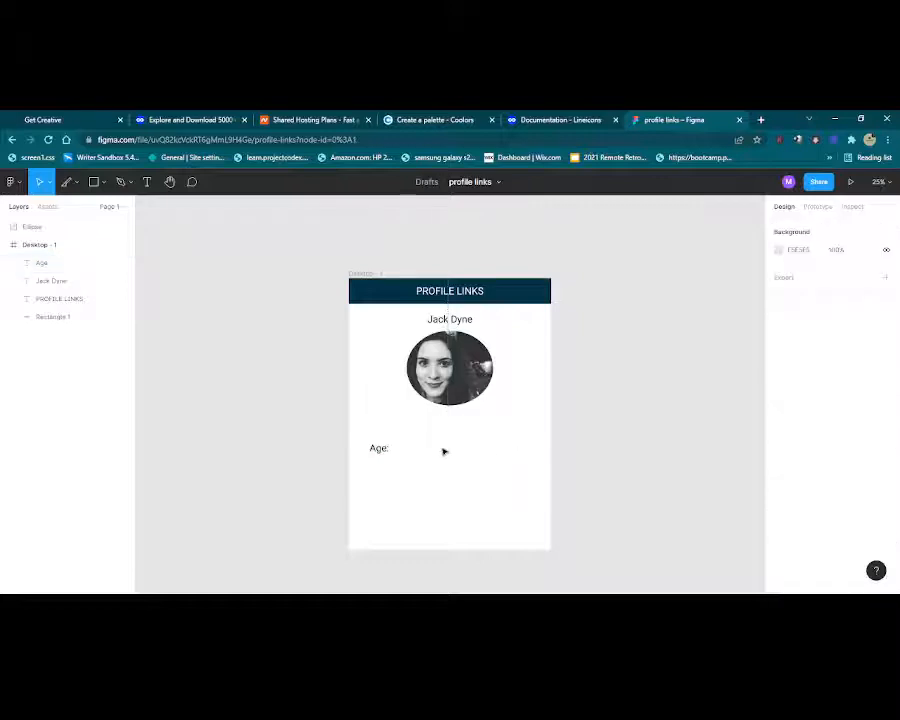
left_click(386, 451)
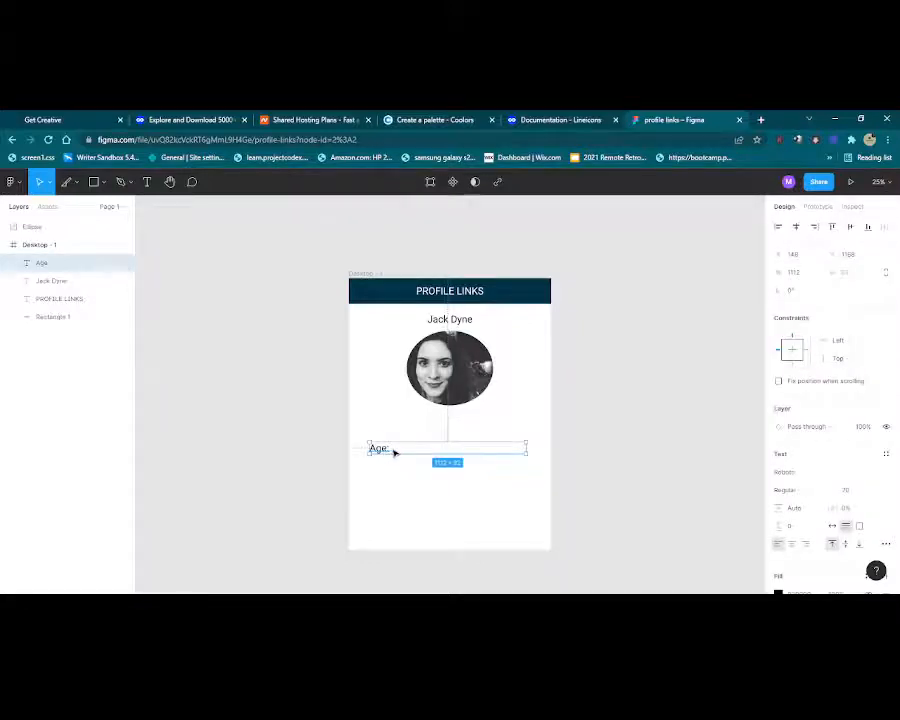
key("Escape")
left_click(391, 451)
double_click(391, 451)
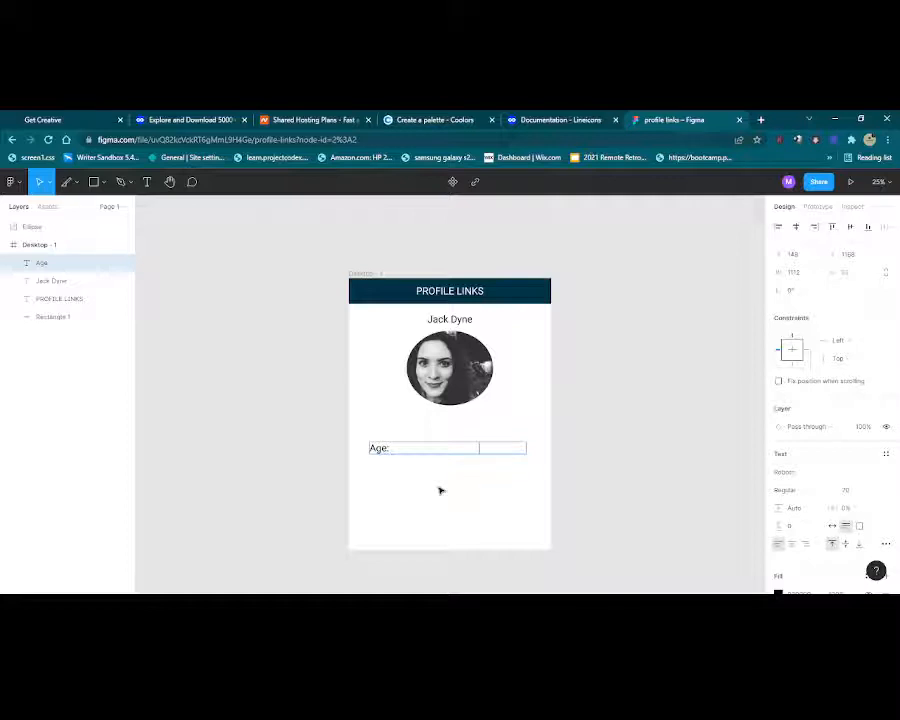
type("Jack")
key("Escape")
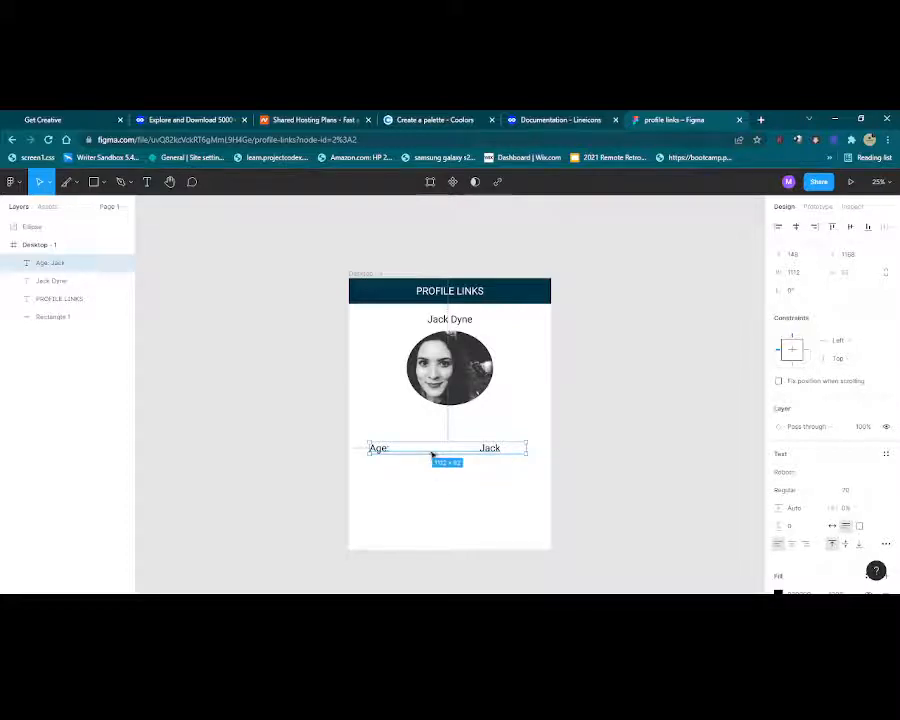
Duplicate the "Age:" text row in place.
key("ctrl+v")
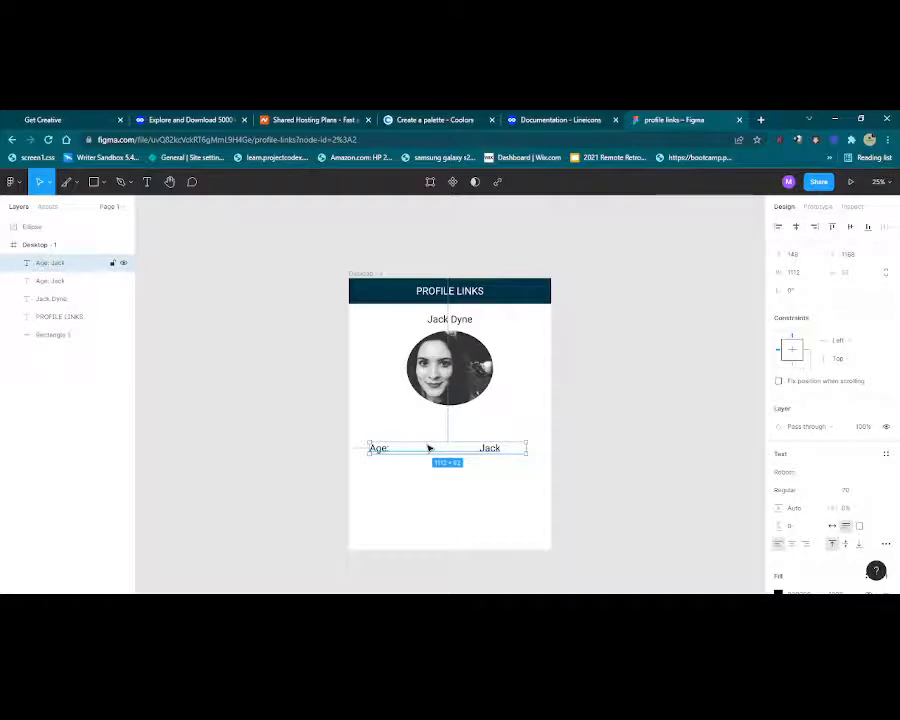
left_click(14, 185)
mouse_move(55, 256)
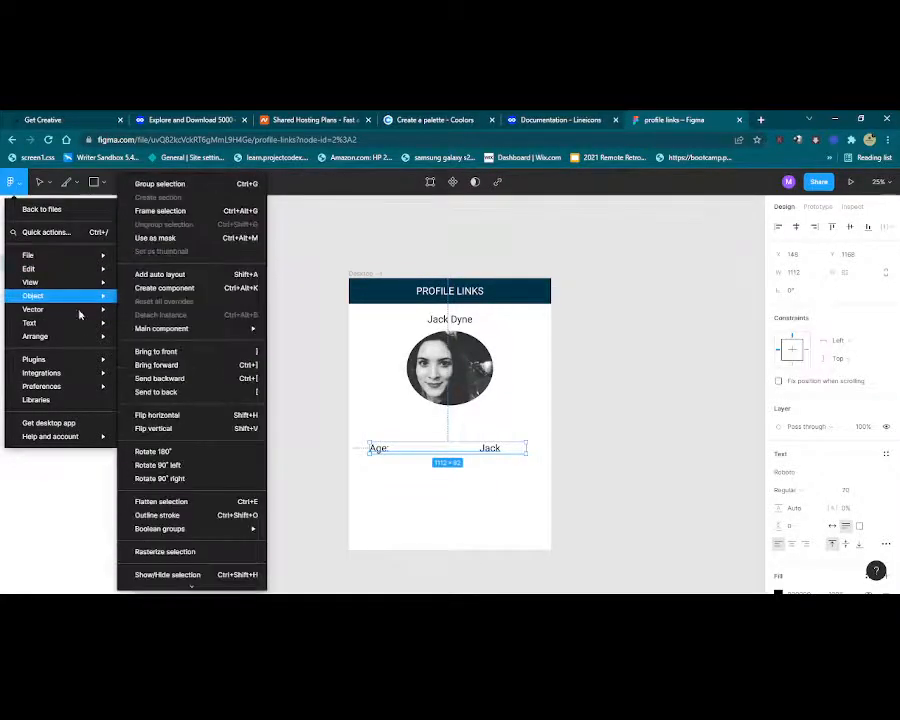
mouse_move(72, 390)
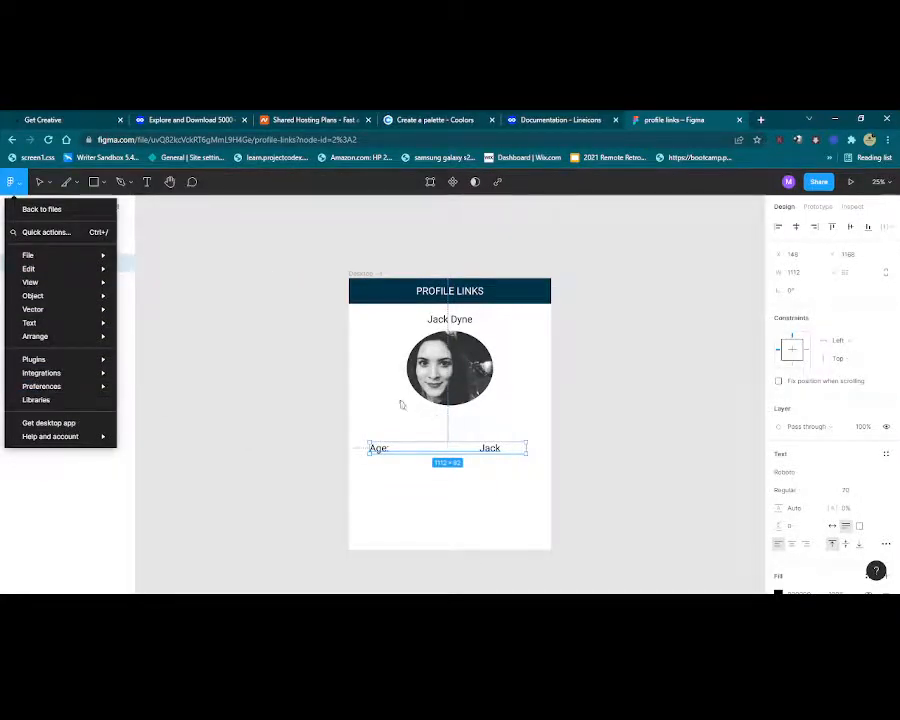
left_click(66, 233)
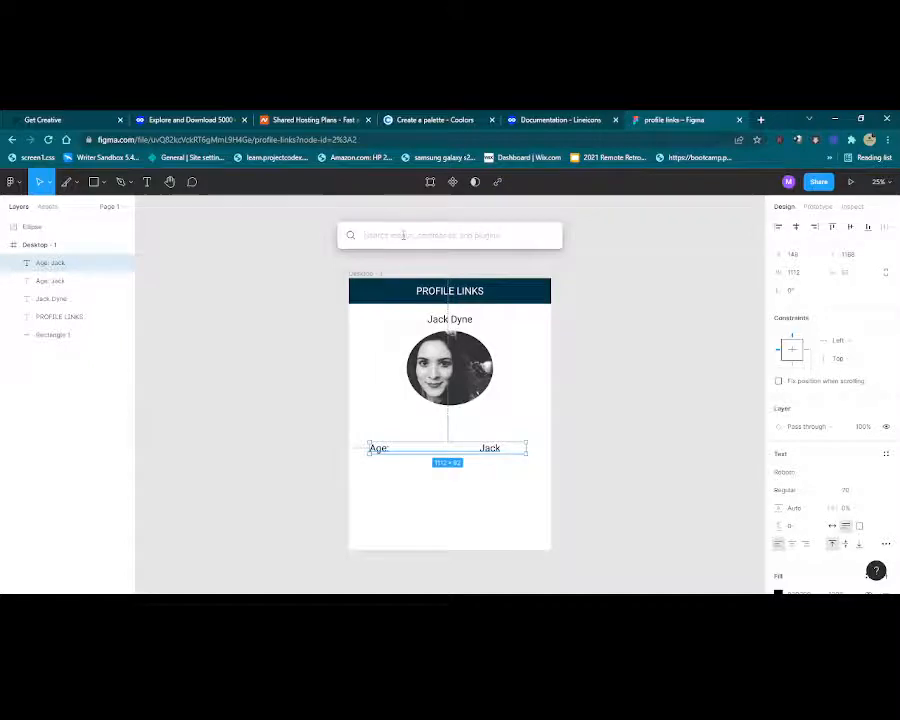
type("cop")
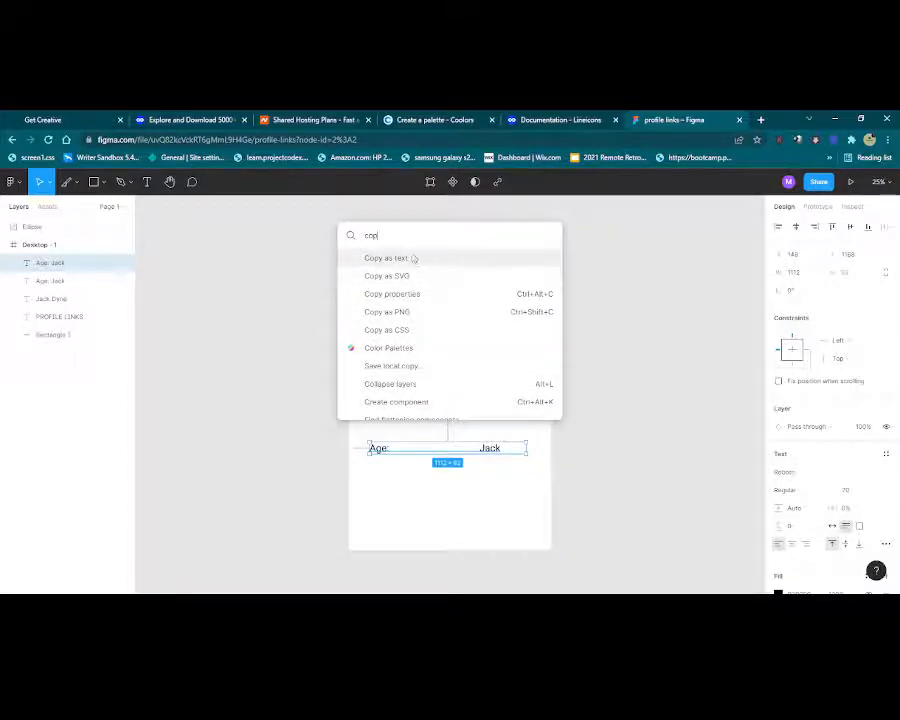
left_click(279, 335)
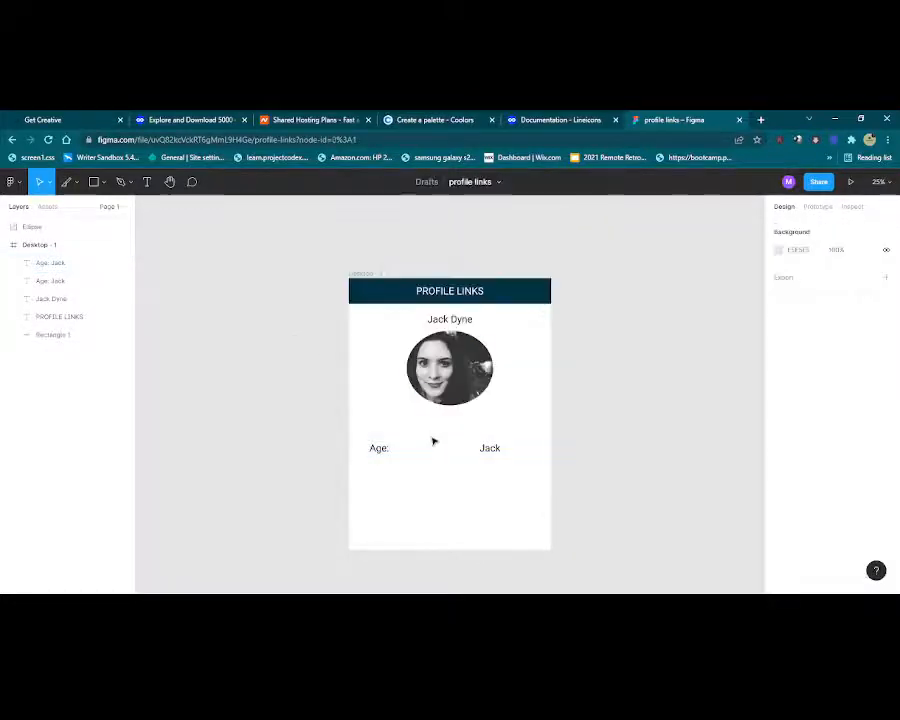
Move the duplicated "Age:" row directly below the original, to about Y 1318.
left_click(452, 449)
left_click_drag(461, 453, 460, 474)
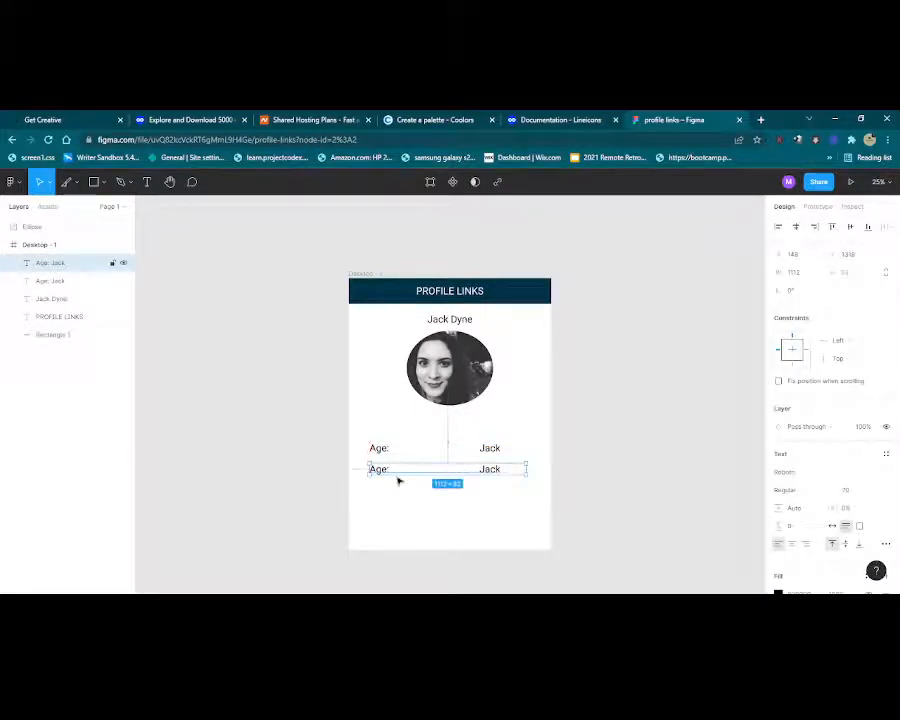
double_click(395, 471)
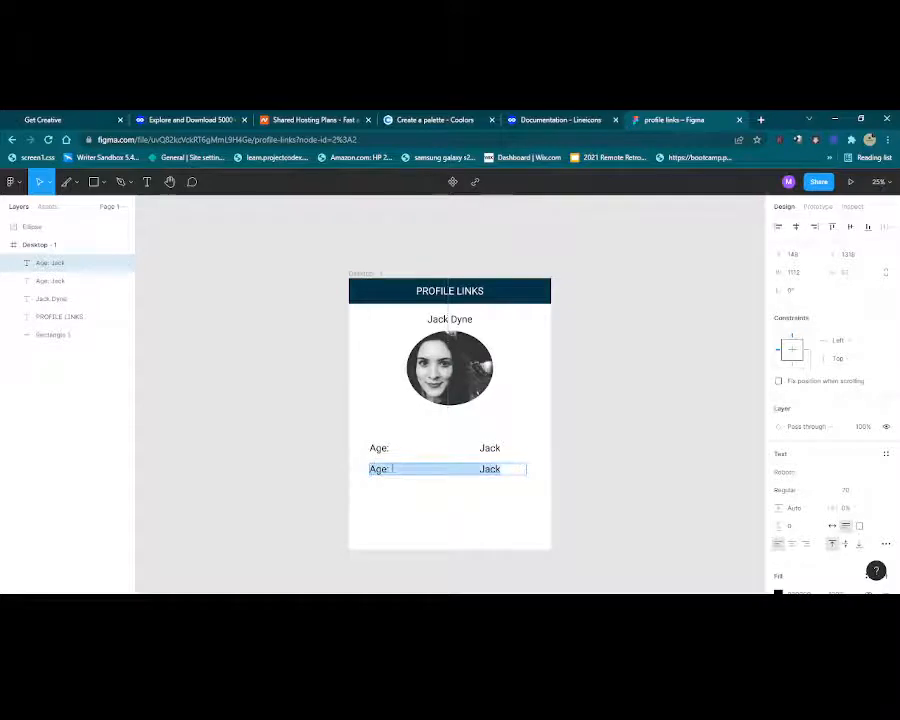
left_click(392, 469)
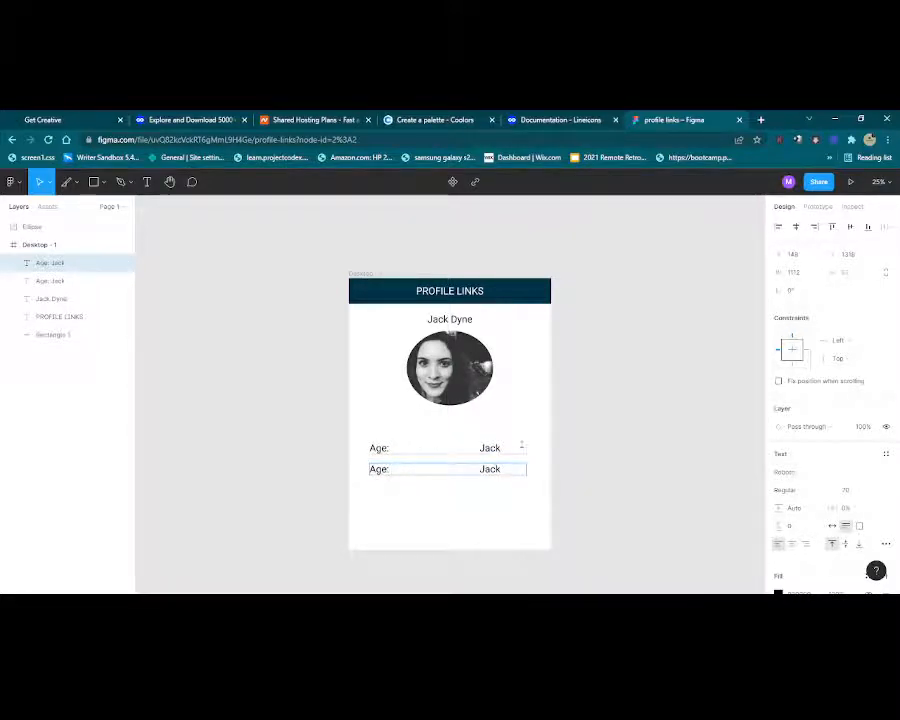
Change the label of the upper "Age:" row to "Name:".
left_click(393, 448)
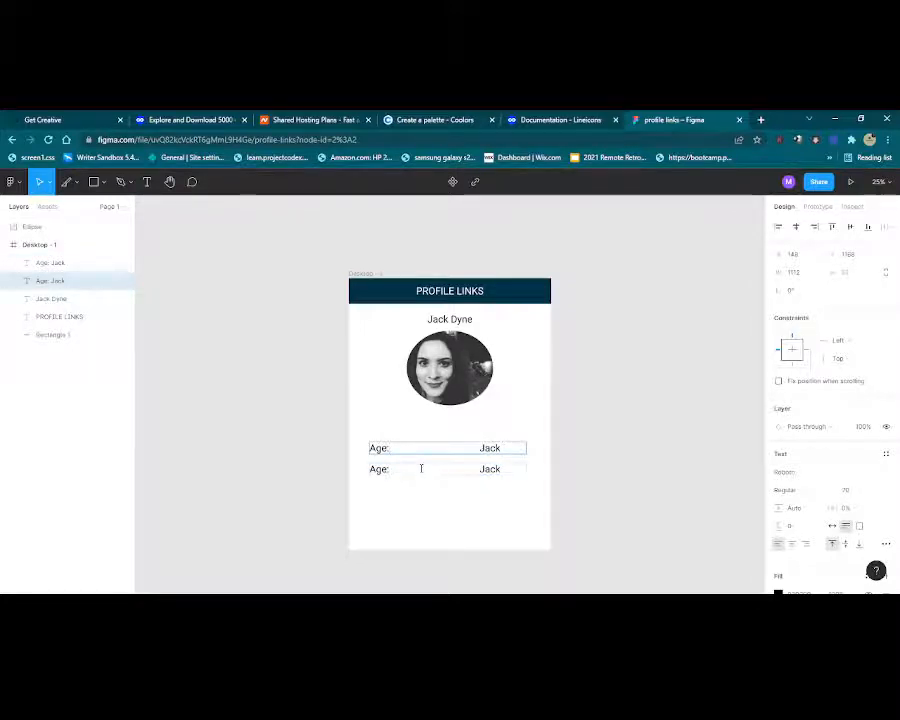
key("BackSpace")
key("BackSpace")
key("BackSpace")
key("BackSpace")
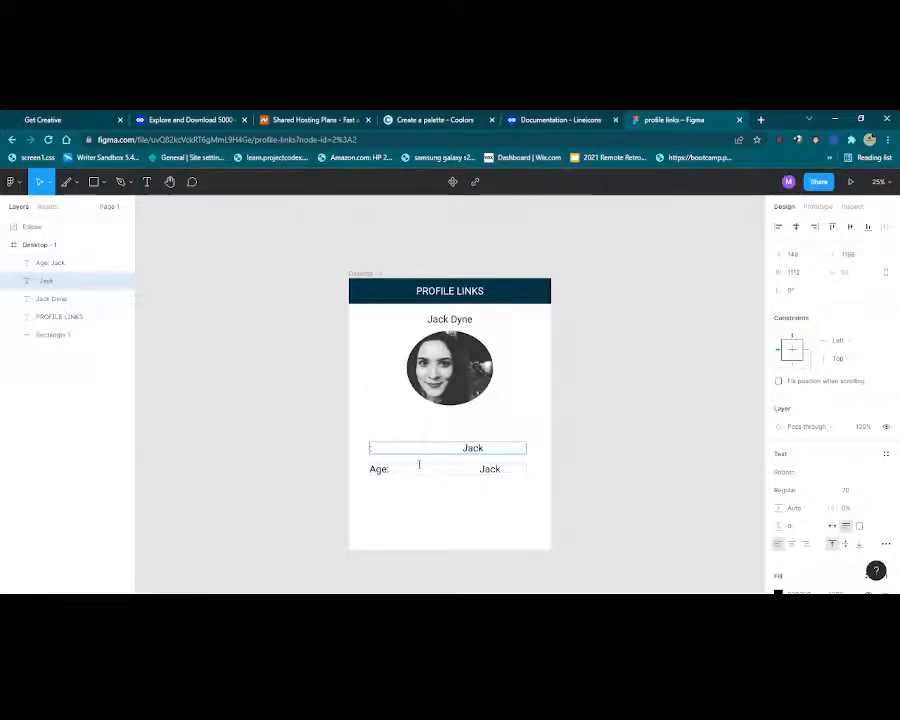
type("Name:")
Replace the first name in the "Age:" row with 24.
double_click(389, 470)
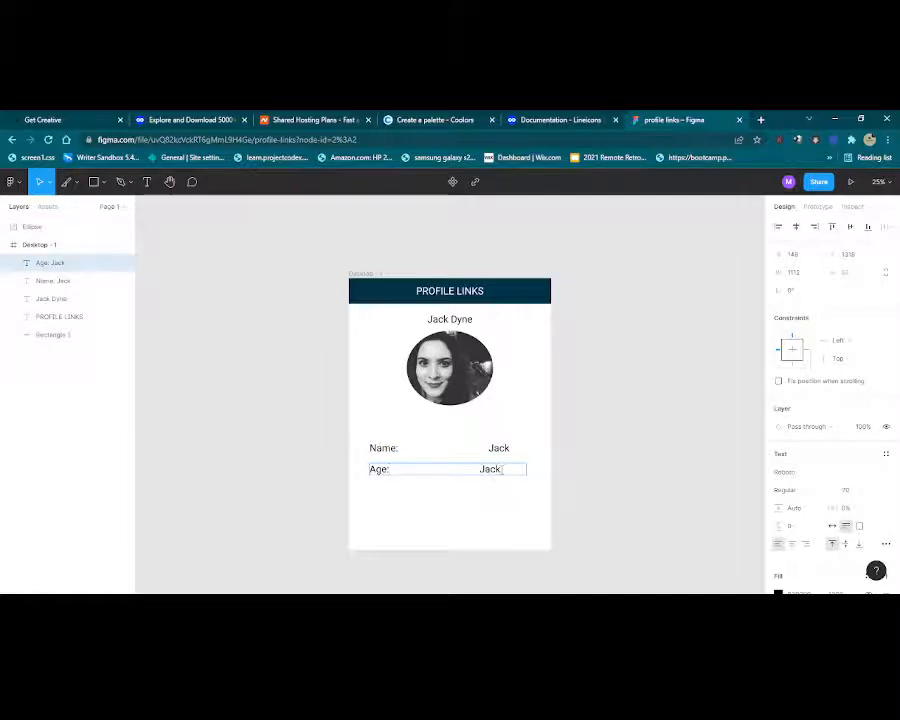
key("BackSpace")
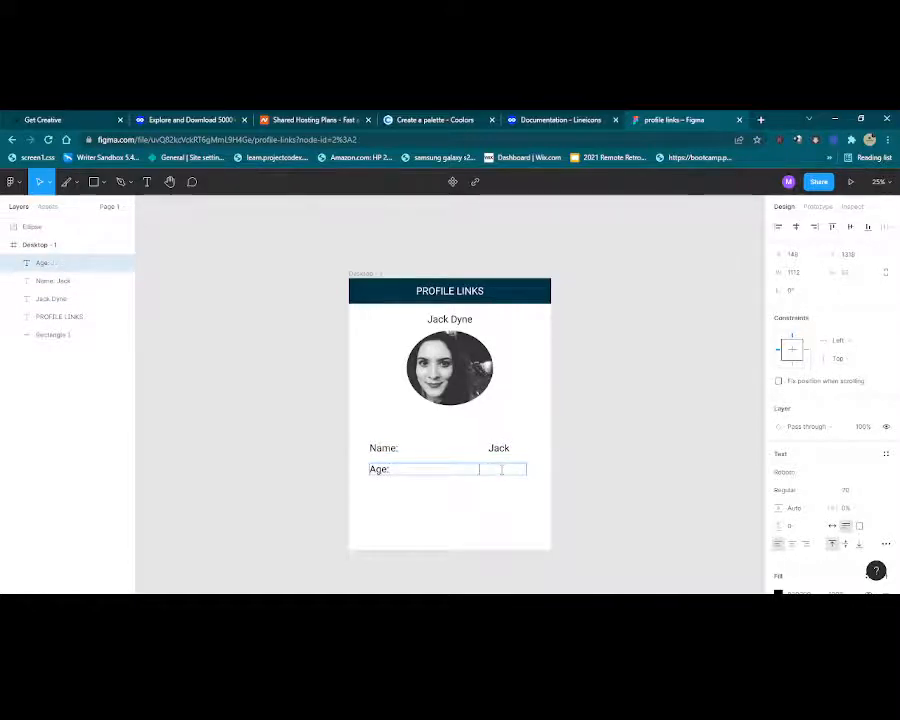
key("BackSpace")
type("24")
Remove extra spaces before the first name in the "Name:" row to line it up with the age value.
left_click(489, 448)
key("BackSpace")
key("BackSpace")
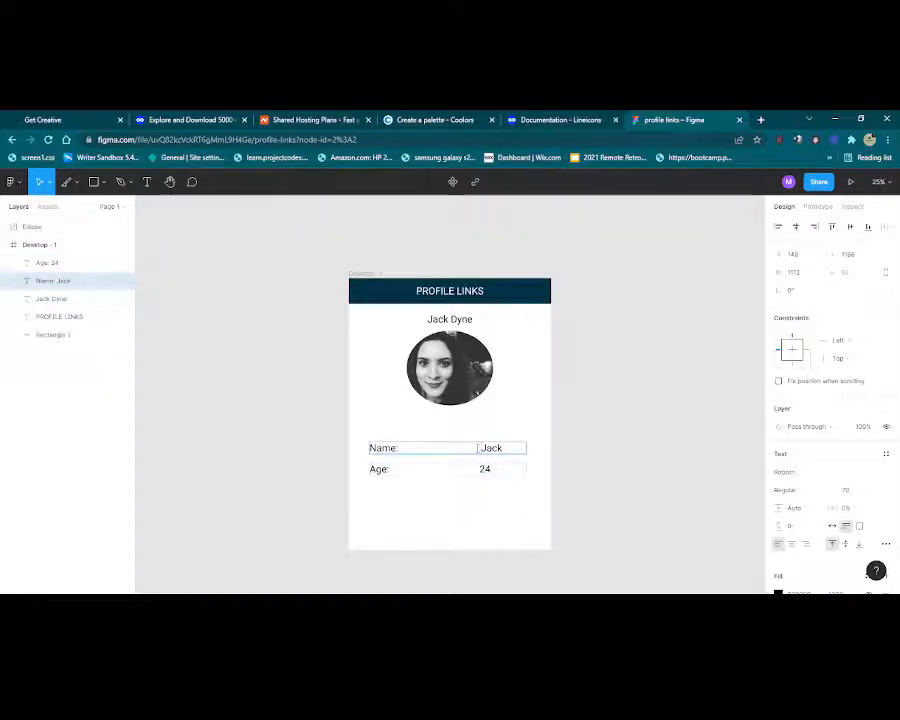
key("BackSpace")
left_click(481, 516)
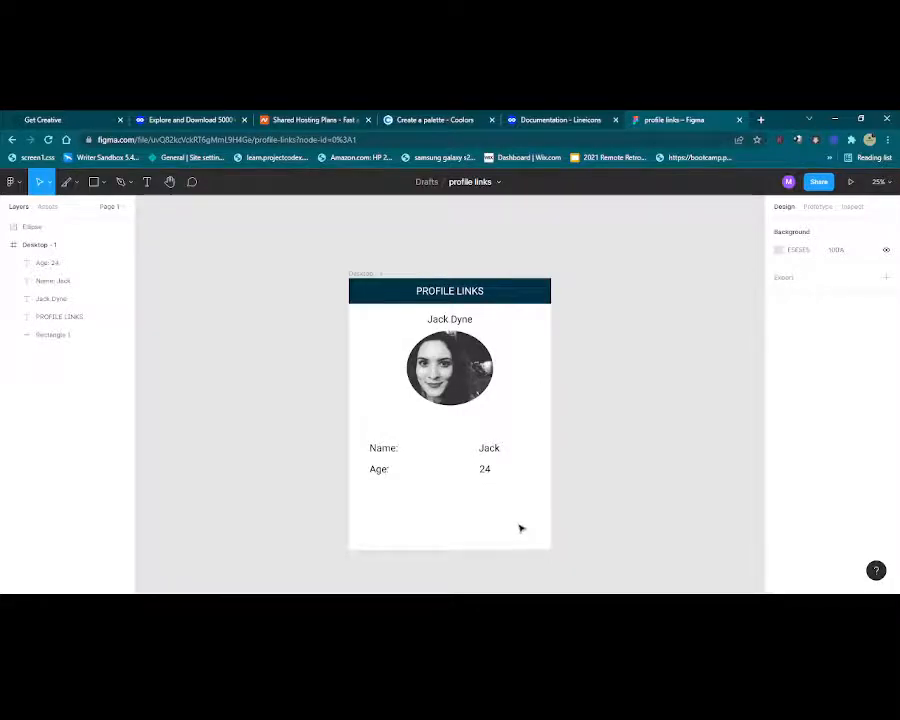
Duplicate the "Age:" row and place the copy below it at about Y 1490.
left_click(146, 183)
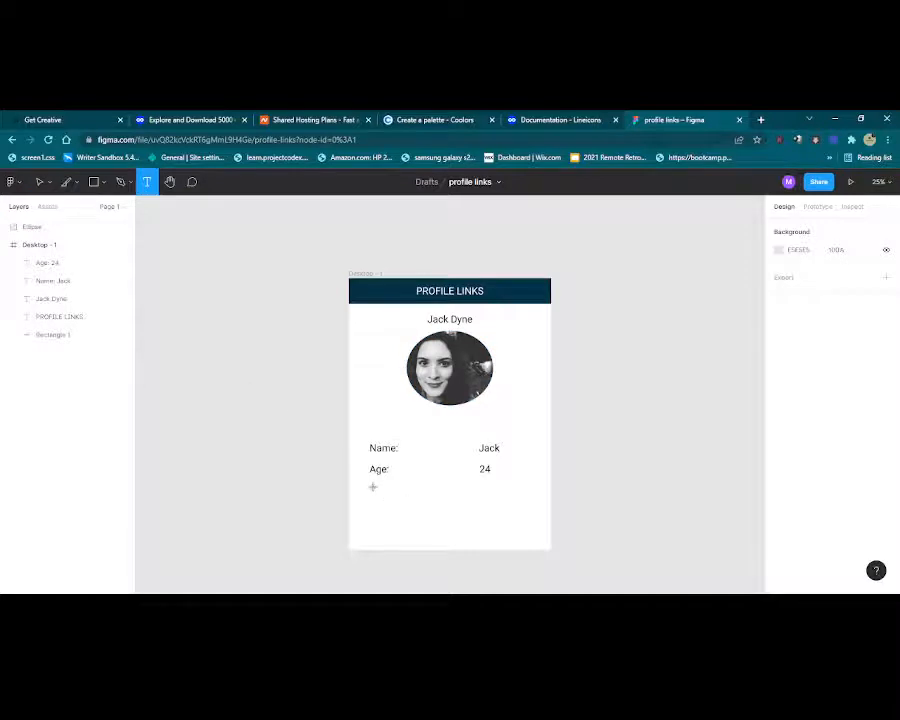
left_click(42, 183)
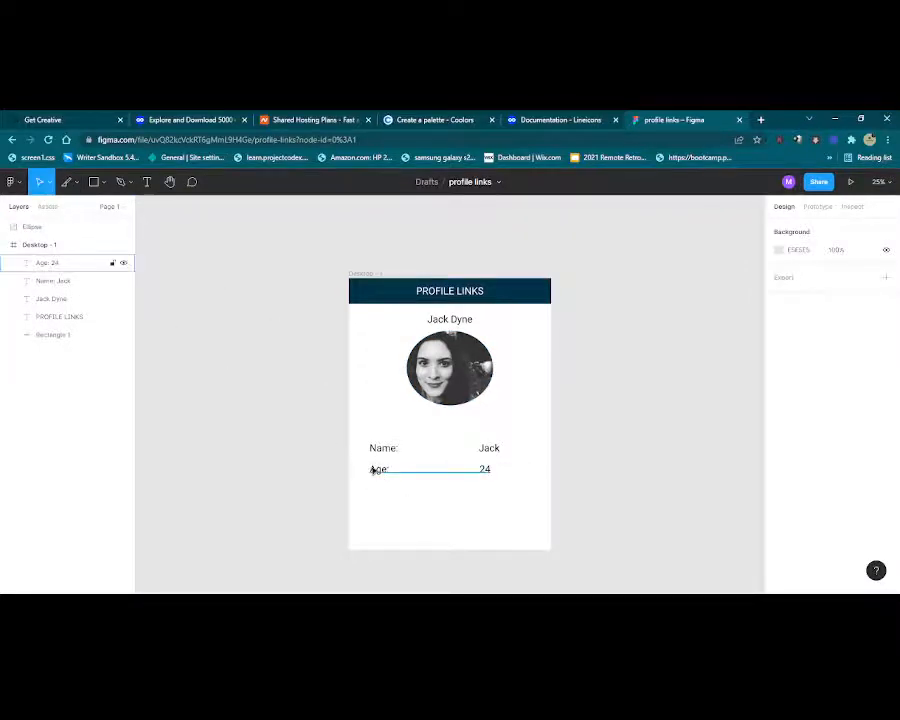
left_click(372, 467)
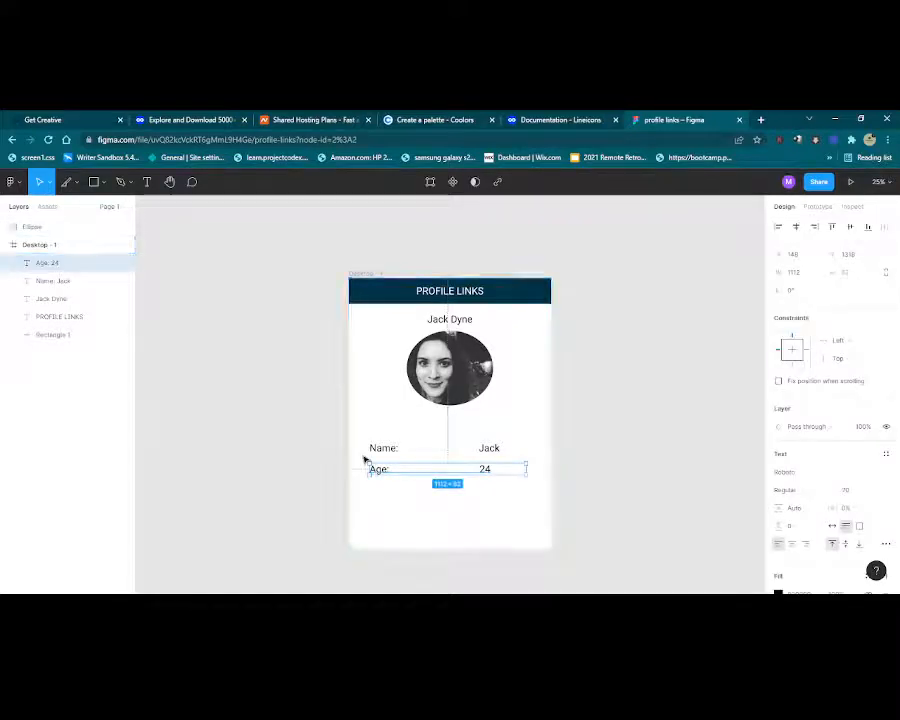
key("ctrl+v")
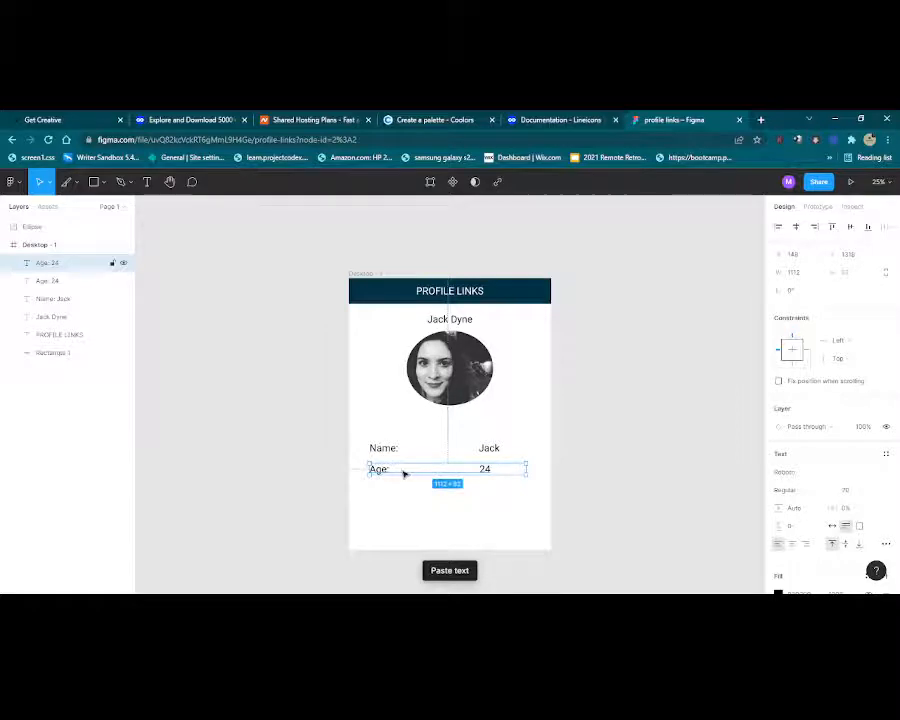
left_click_drag(404, 470, 403, 497)
Change the label of the lowest "Age:" row to "Gender:".
double_click(378, 493)
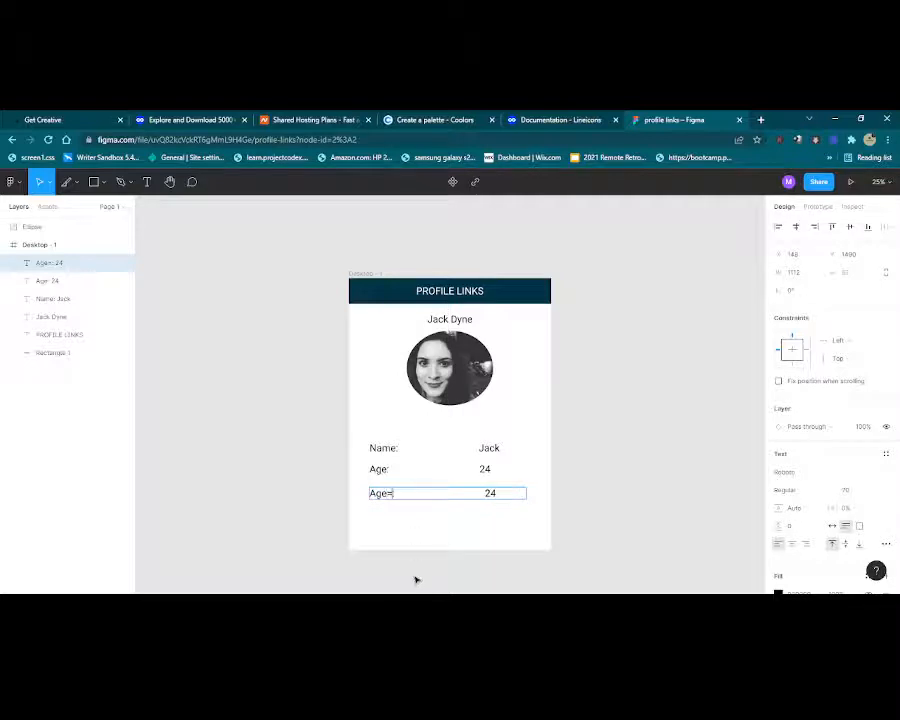
key("BackSpace")
key("BackSpace")
key("BackSpace")
key("BackSpace")
type("Gende")
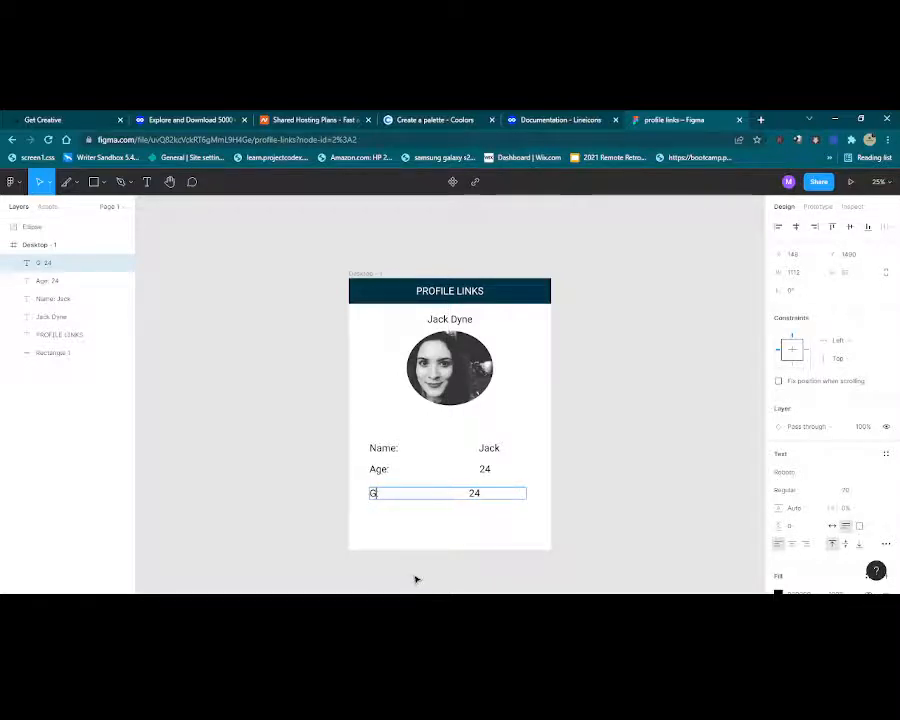
type("r:")
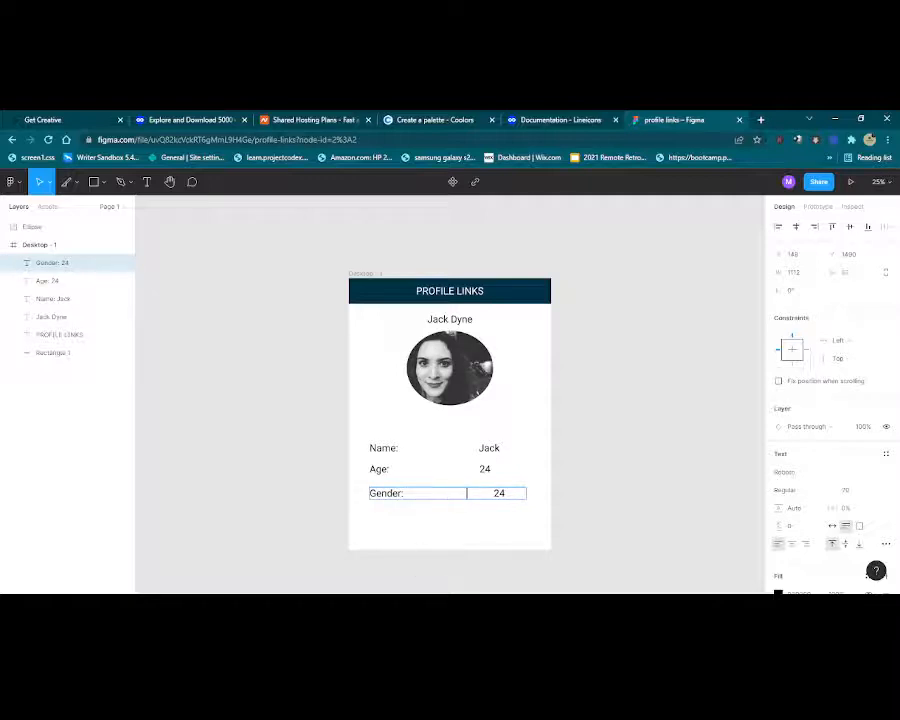
Replace the value 24 in the "Gender:" row with Female, lined up with the values above.
key("BackSpace")
key("BackSpace")
type("Female")
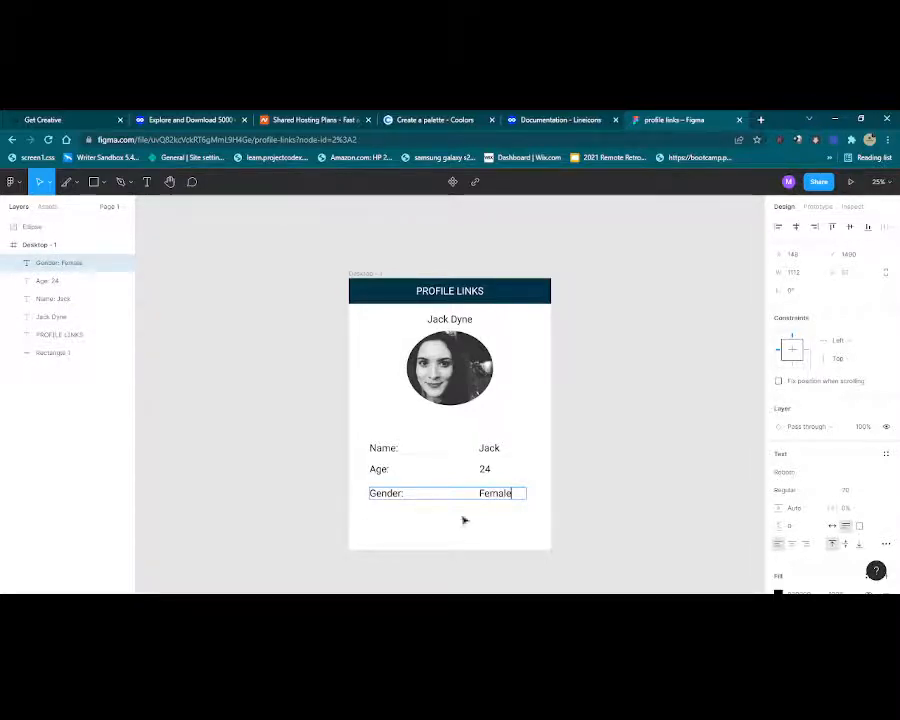
key("Escape")
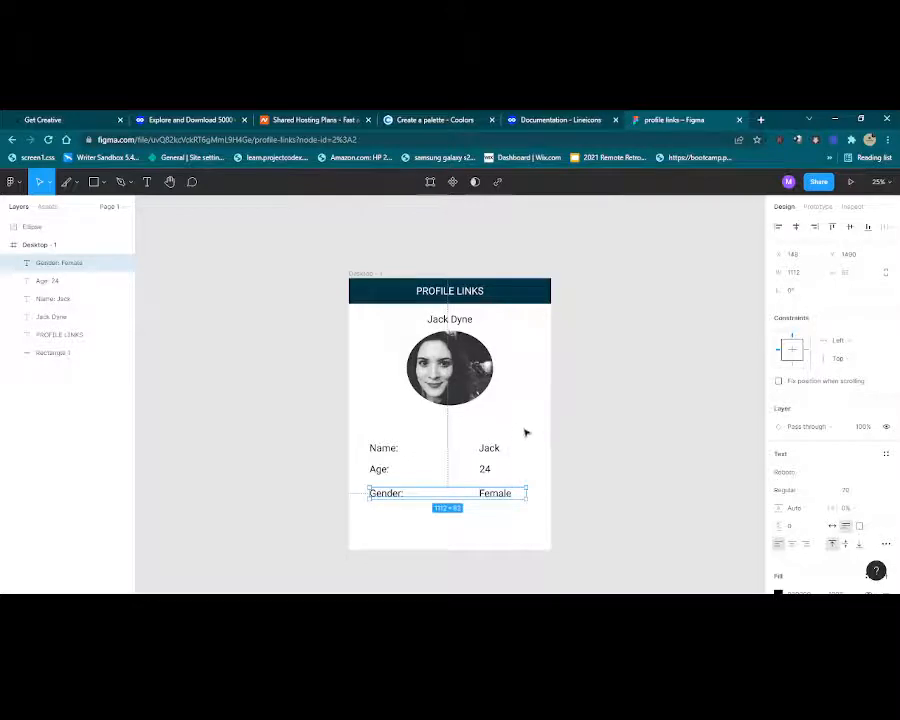
key("Escape")
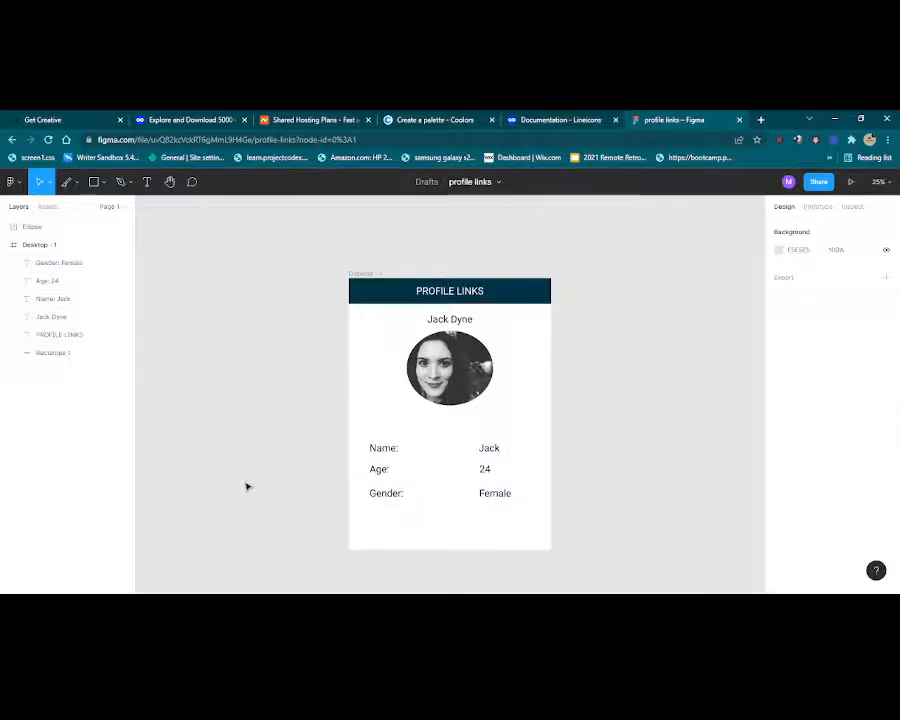
Draw a rectangle about 564 × 172 below the "Gender:" row and set its corner radius to 30.
left_click(96, 182)
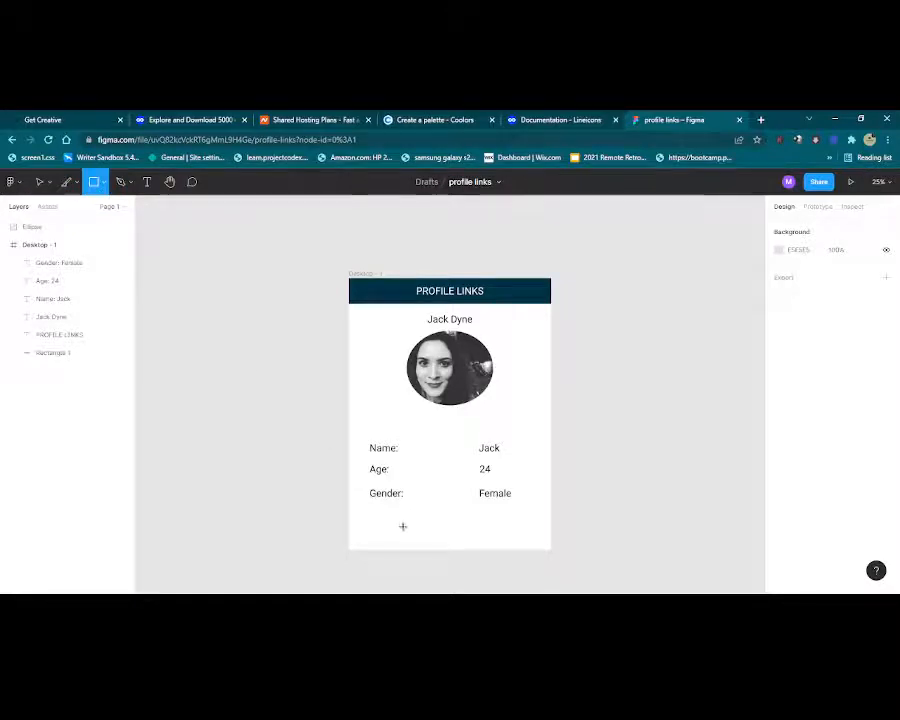
left_click_drag(396, 521, 444, 531)
left_click(504, 538)
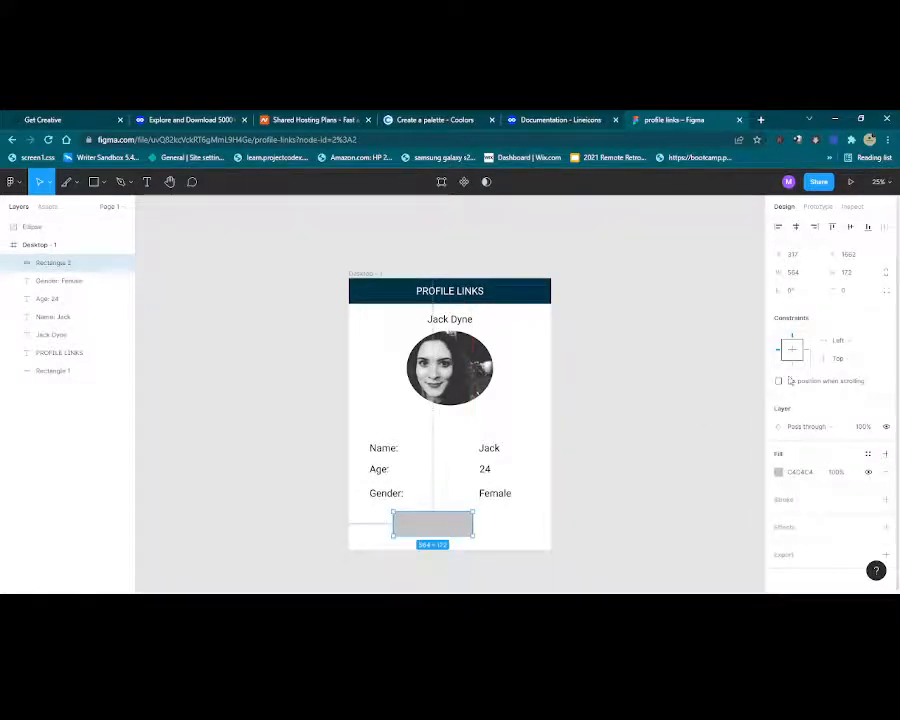
left_click(849, 292)
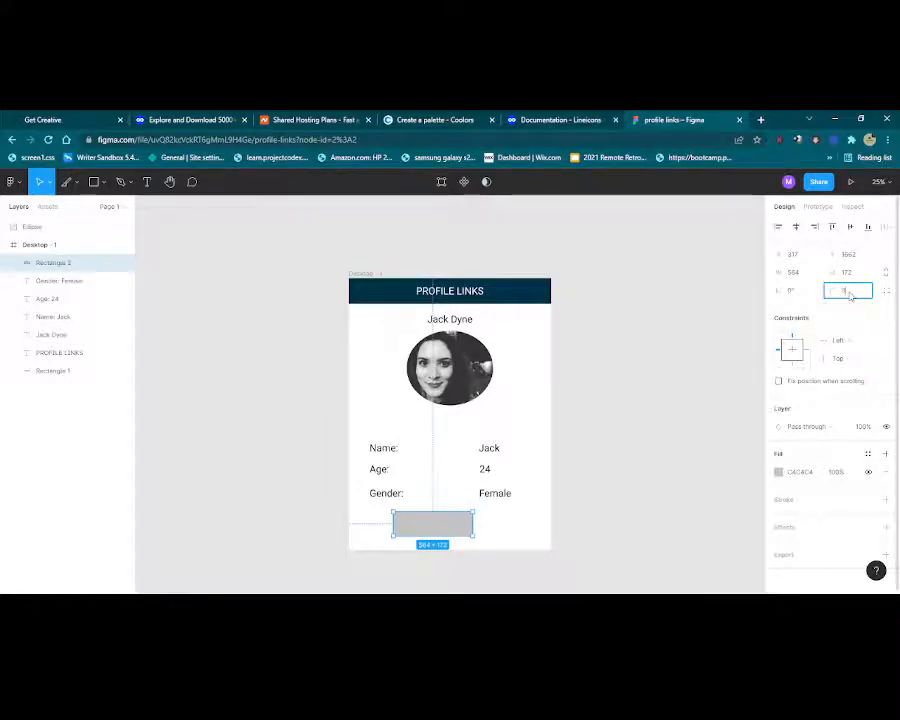
key("Return")
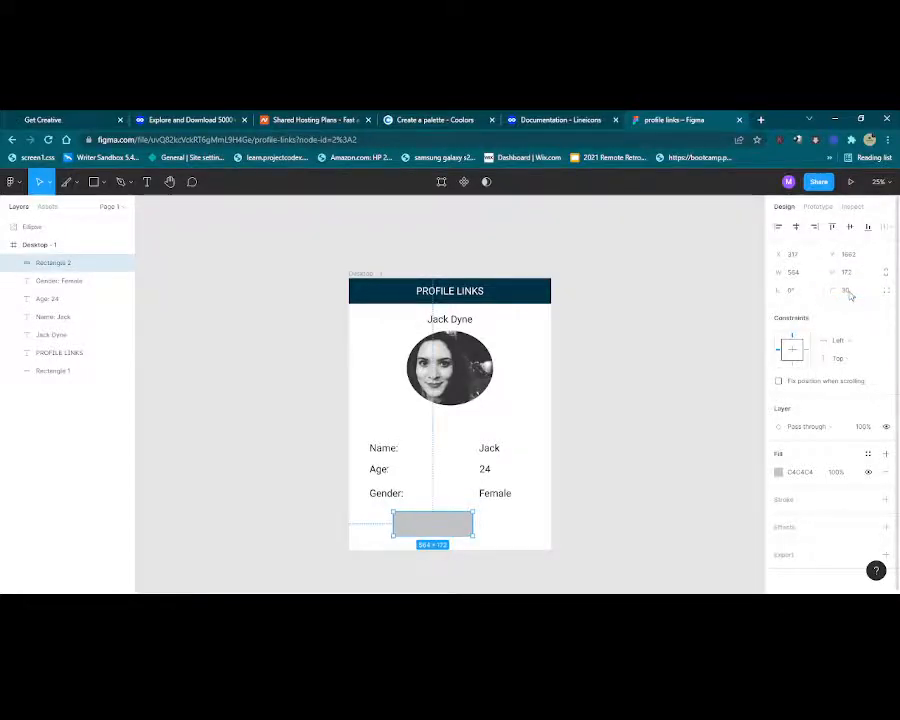
Fill the rectangle with Celadon Blue 007EA7 copied from the Coolors palette and move it to about X 422, Y 1640.
left_click(815, 472)
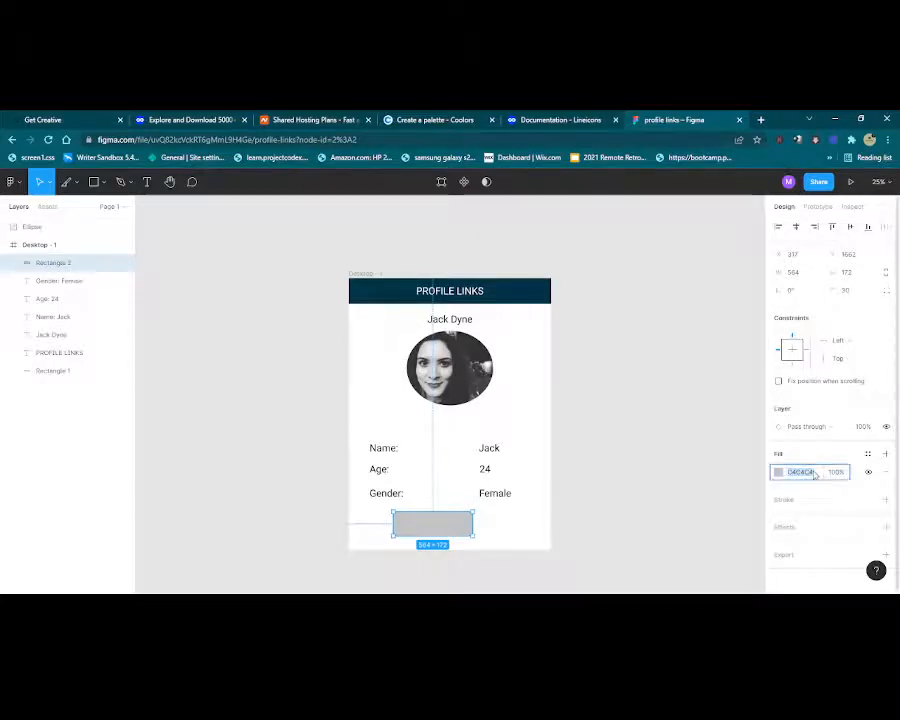
left_click(420, 119)
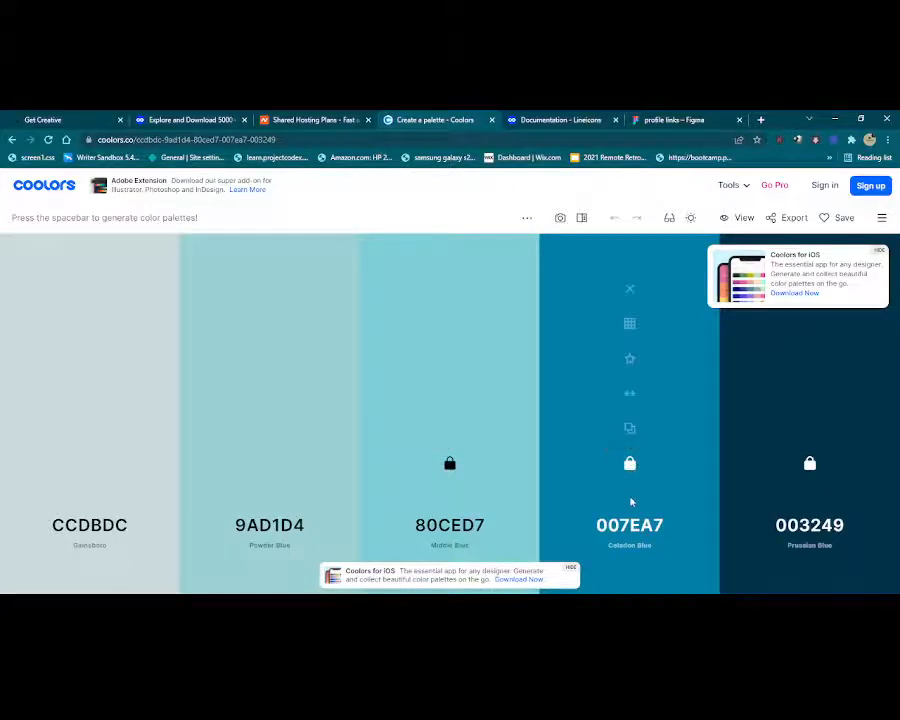
left_click(629, 428)
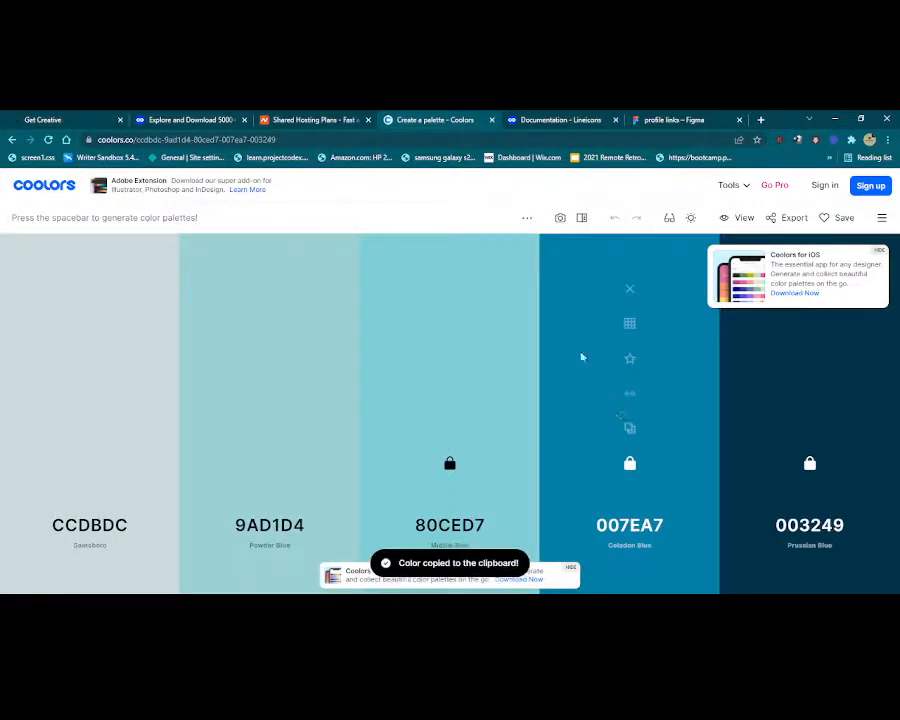
left_click(651, 119)
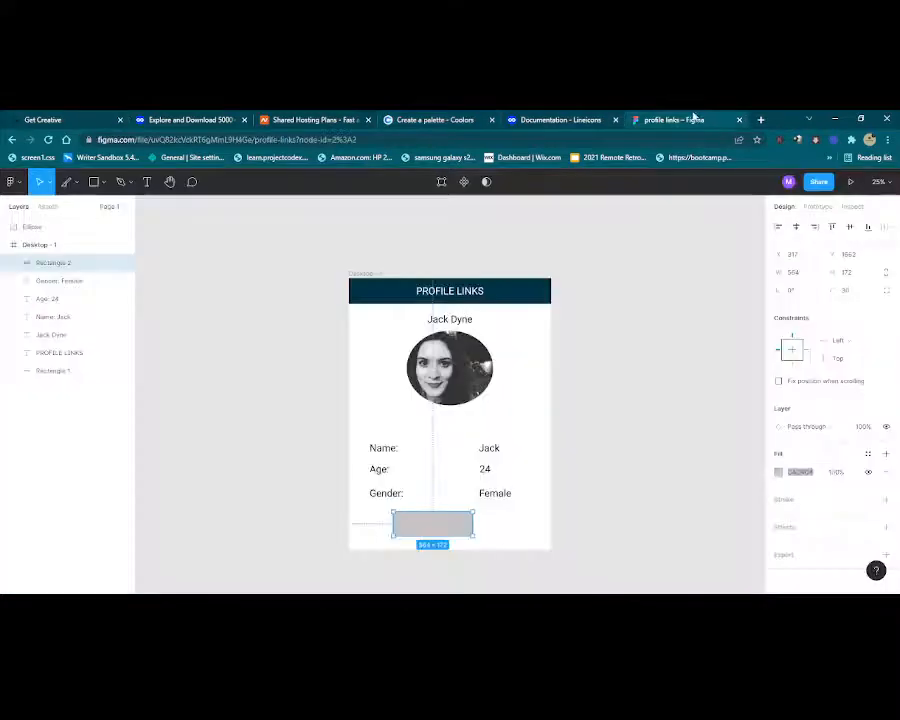
key("BackSpace")
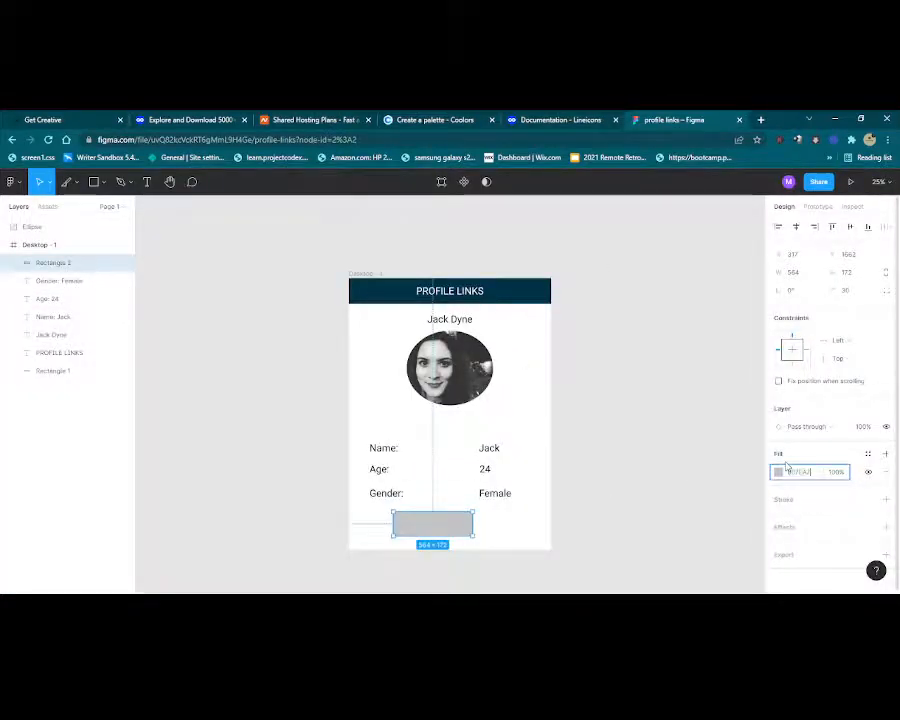
key("Return")
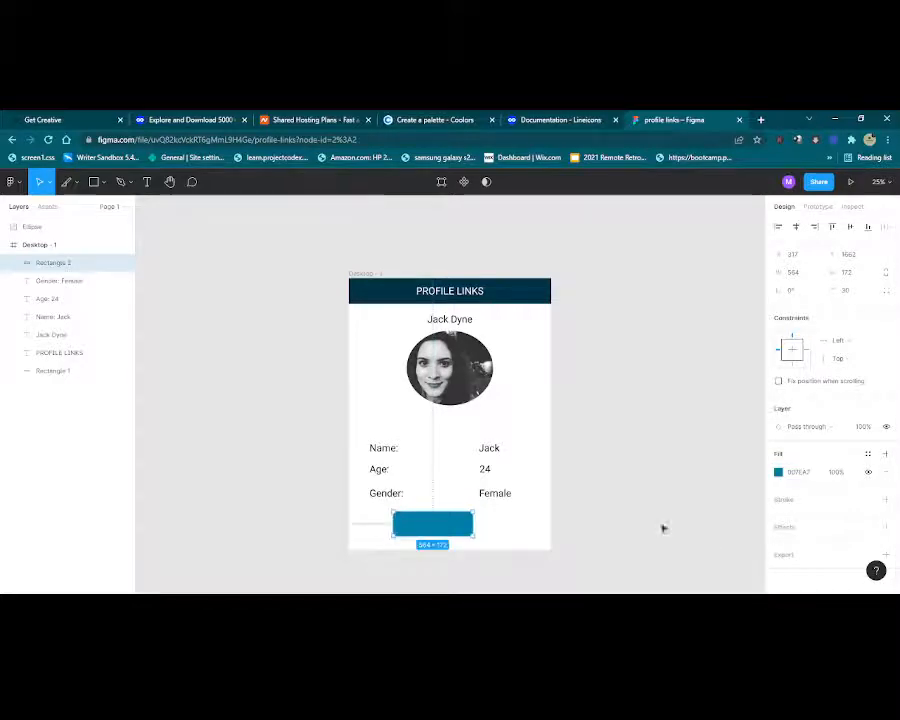
left_click(617, 434)
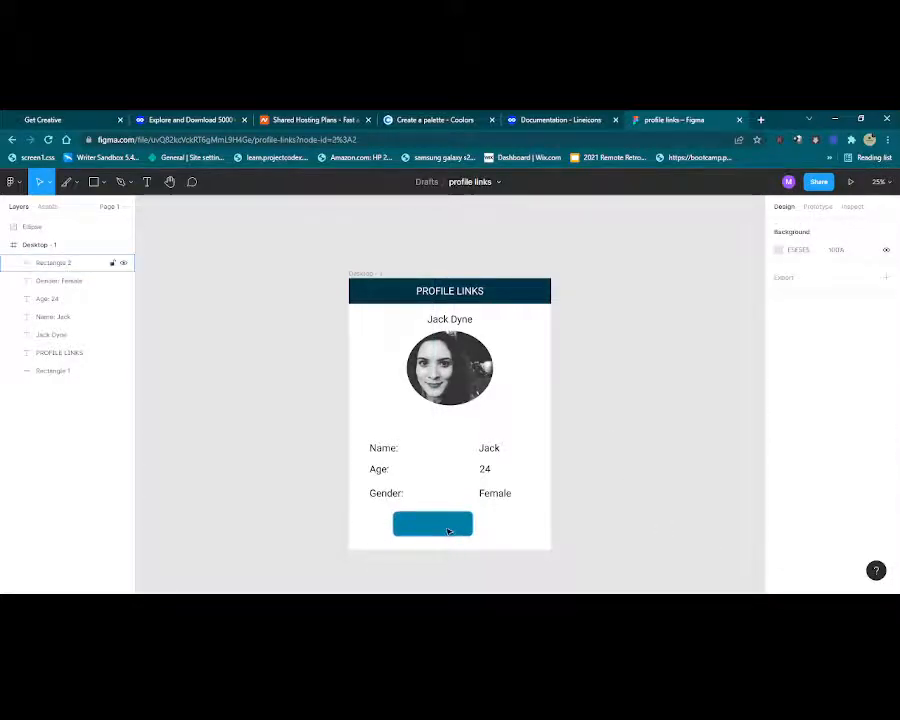
left_click_drag(447, 525, 467, 530)
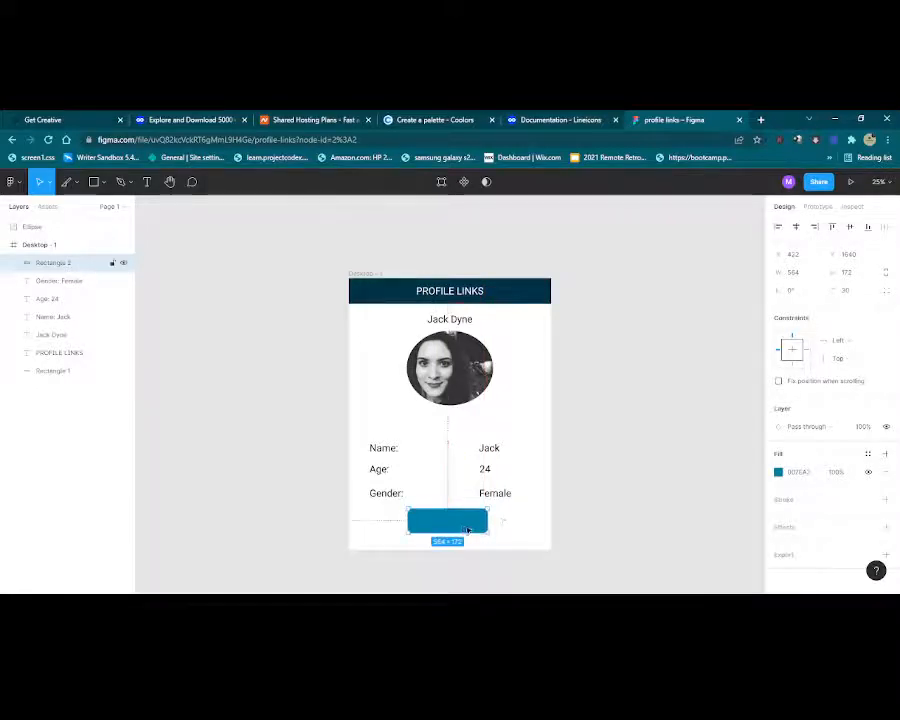
left_click(560, 526)
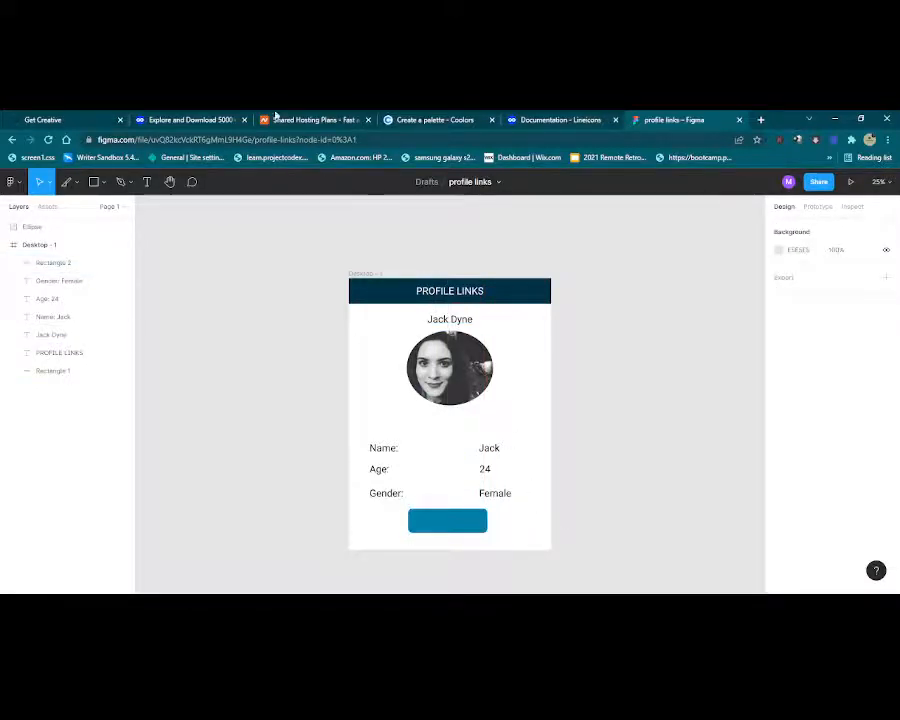
Add the text label "Viiew" on the blue button and centre it within the button.
left_click(147, 182)
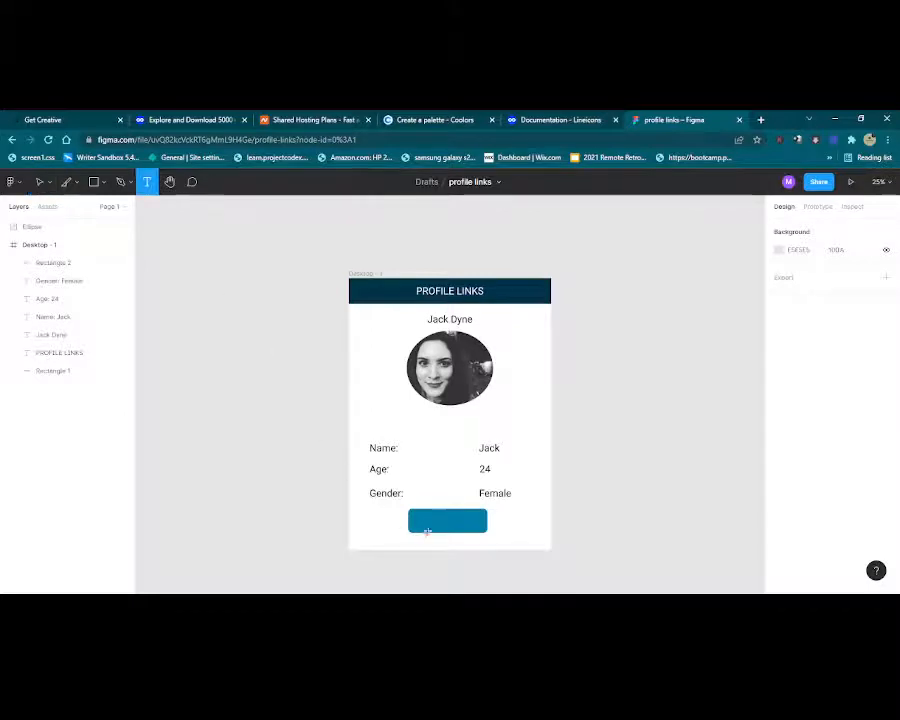
left_click(422, 516)
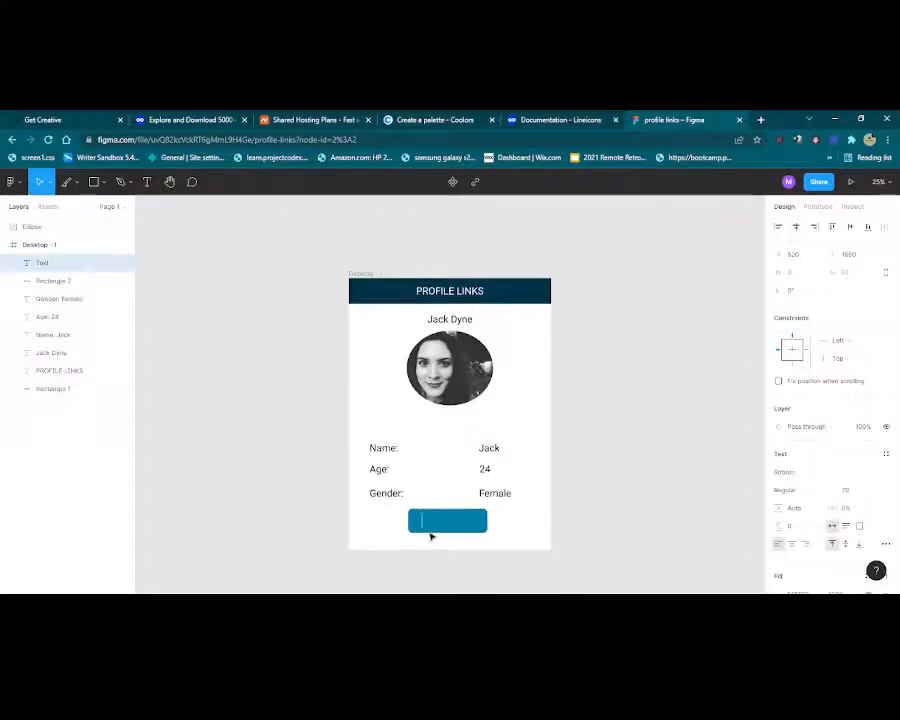
type("View")
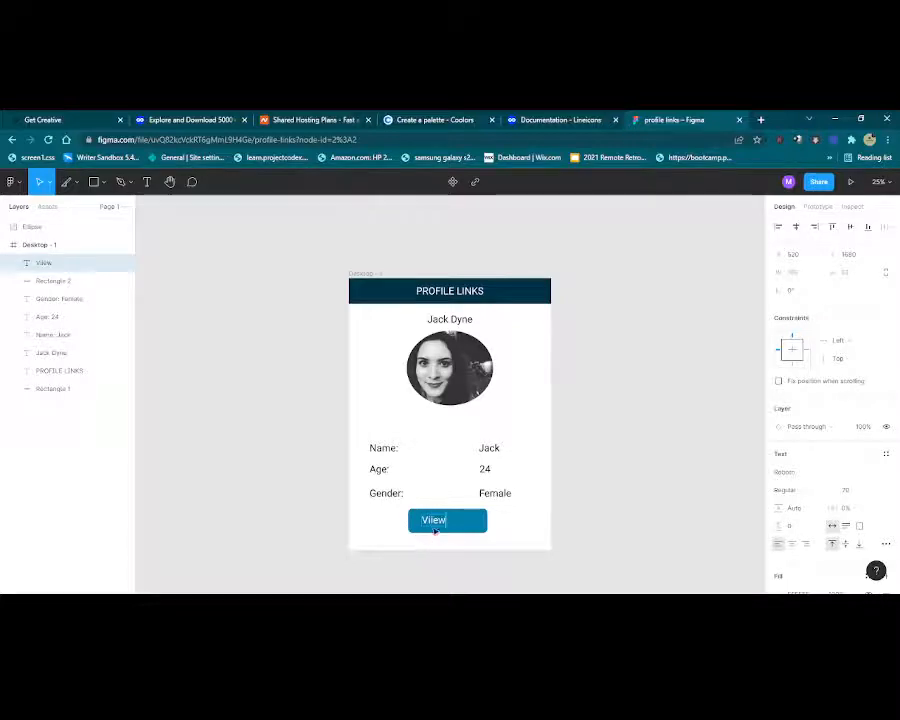
key("Escape")
key("Escape")
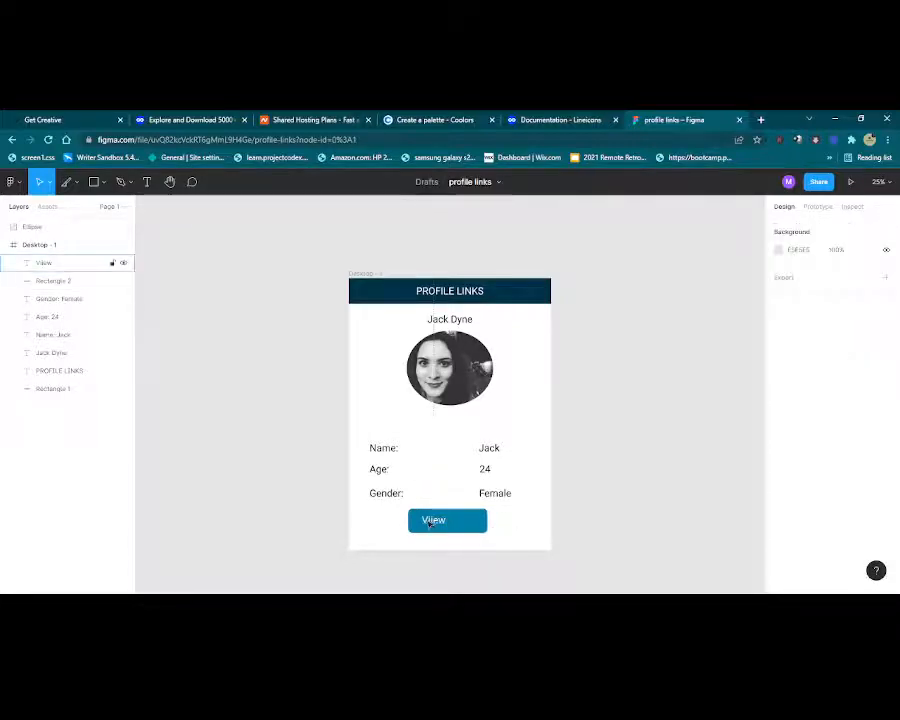
left_click_drag(435, 522, 447, 522)
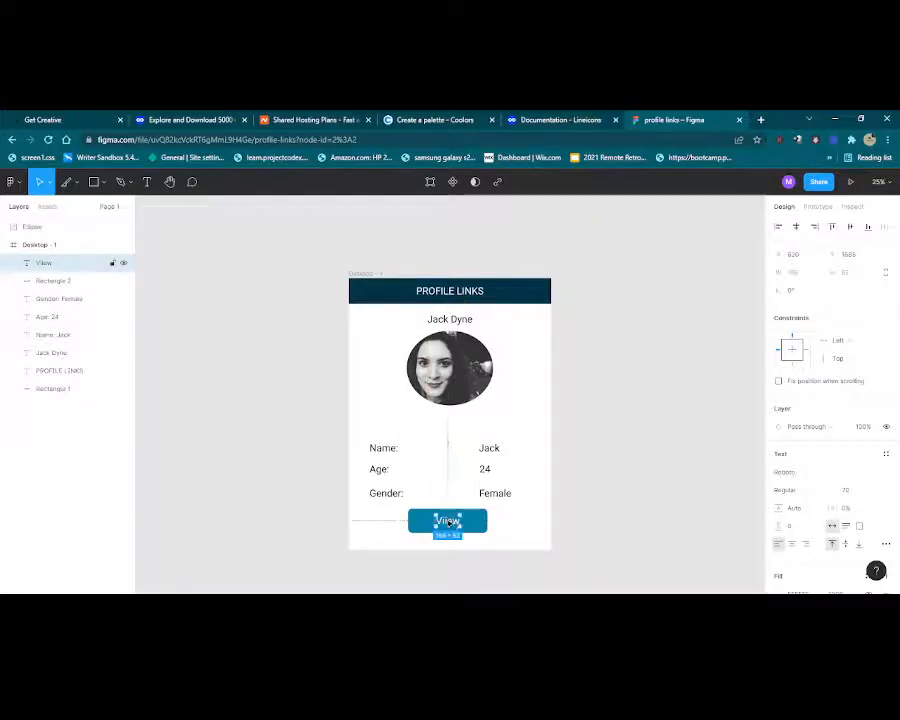
left_click(524, 519)
scroll(585, 481, "down", 1)
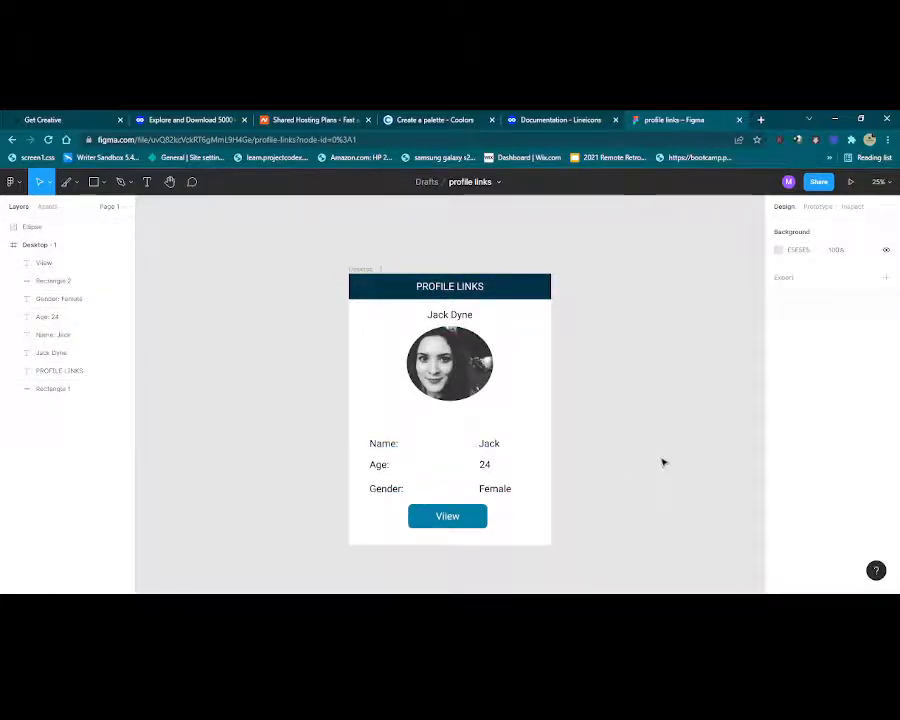
left_click(23, 180)
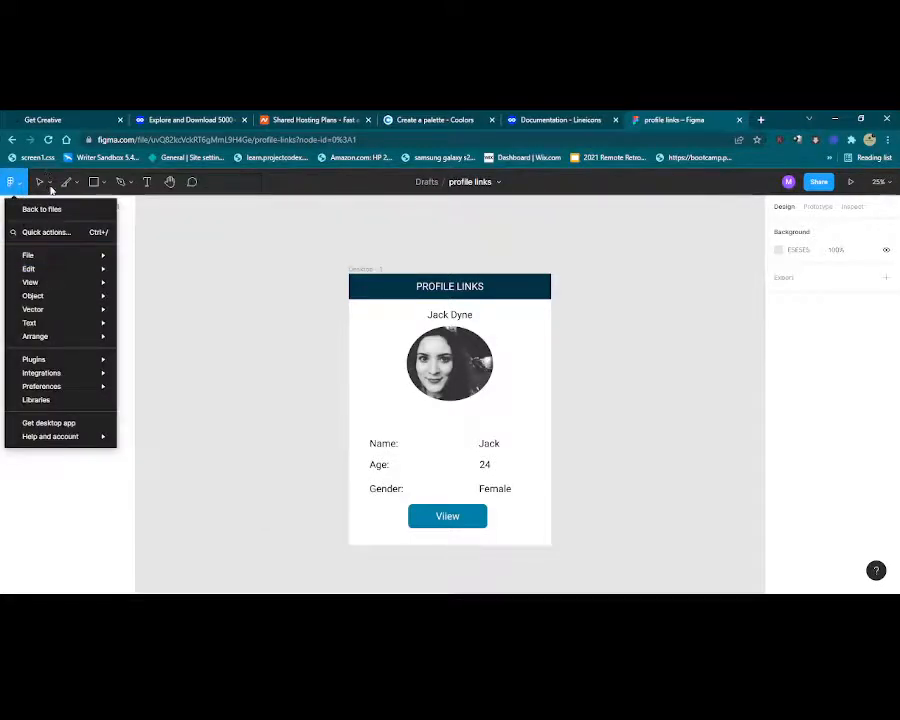
left_click(175, 233)
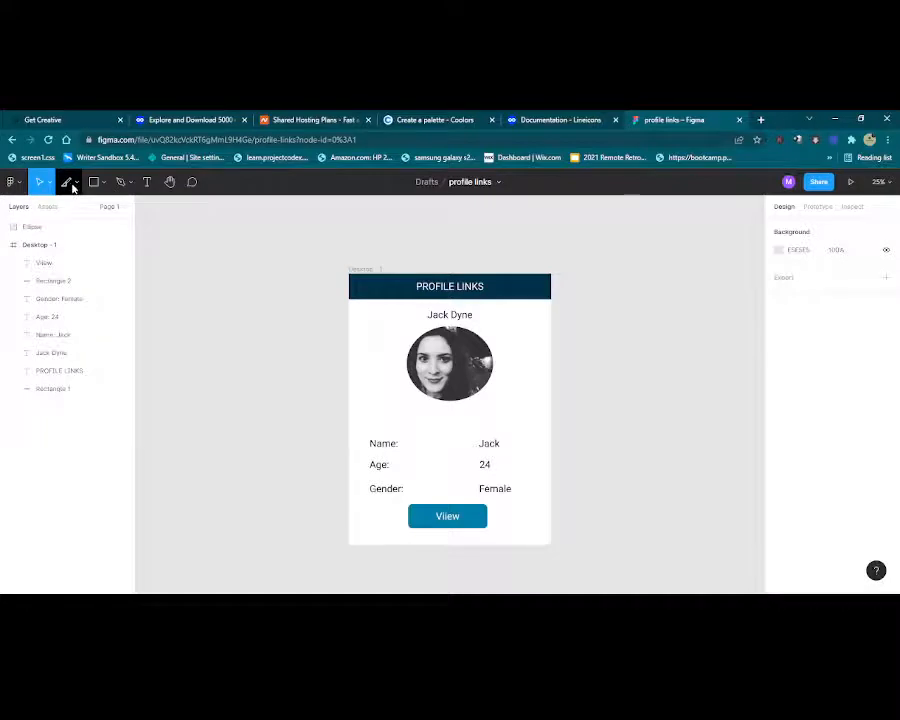
left_click(75, 183)
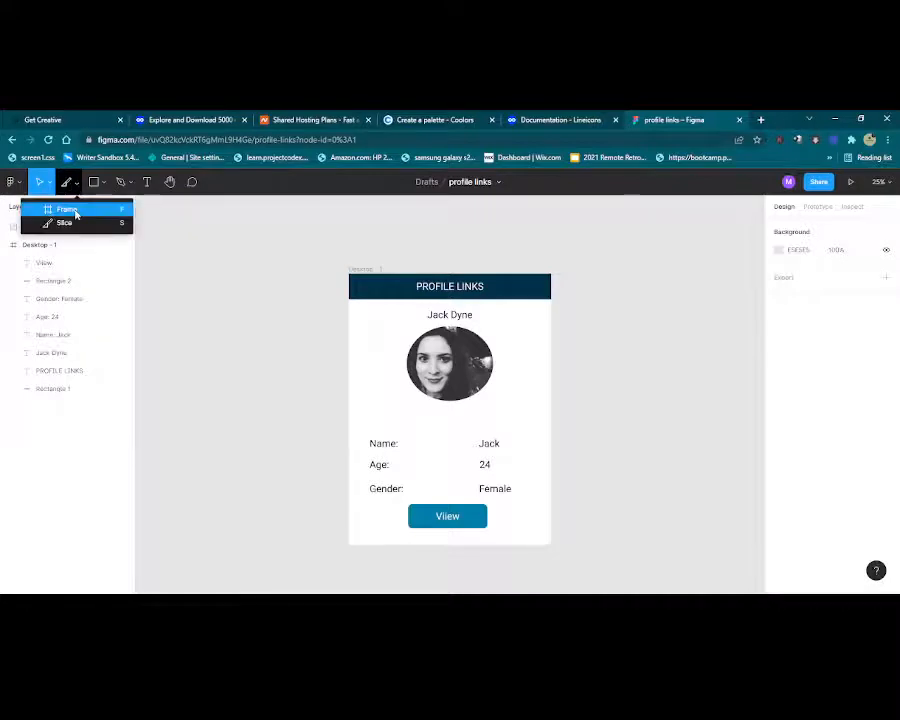
left_click(206, 283)
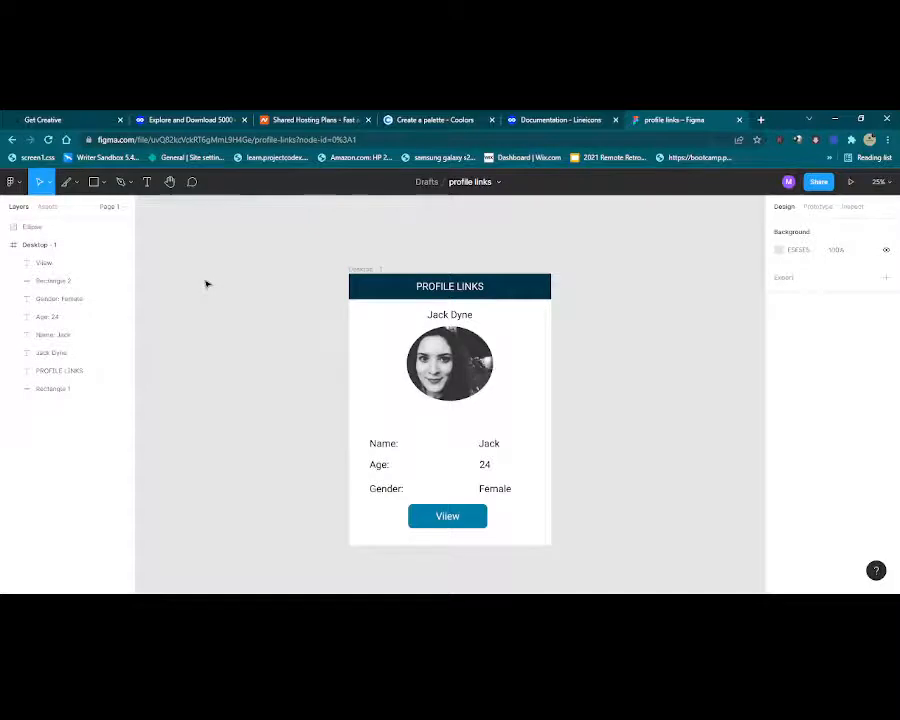
Add a second Desktop frame beside the profile page and extend its height to 1932.
key("f")
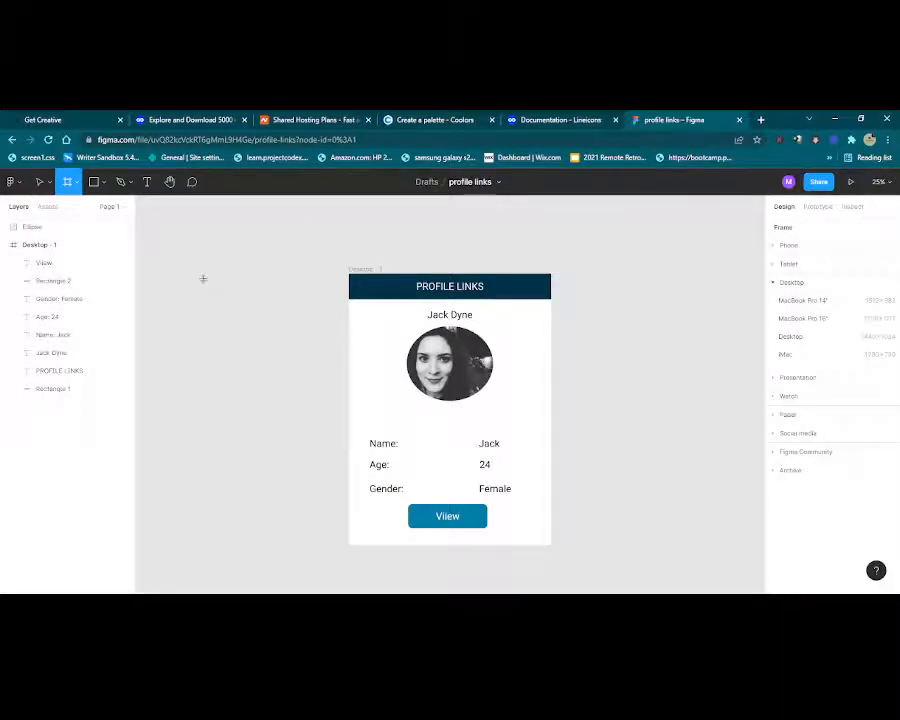
left_click(817, 338)
left_click_drag(616, 331, 635, 324)
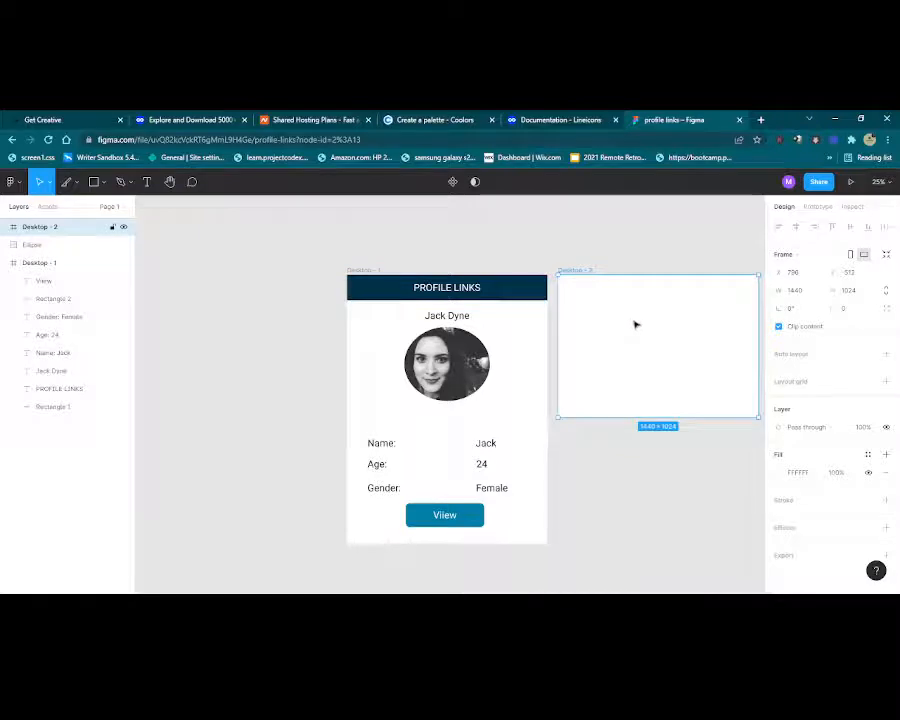
left_click_drag(668, 416, 676, 540)
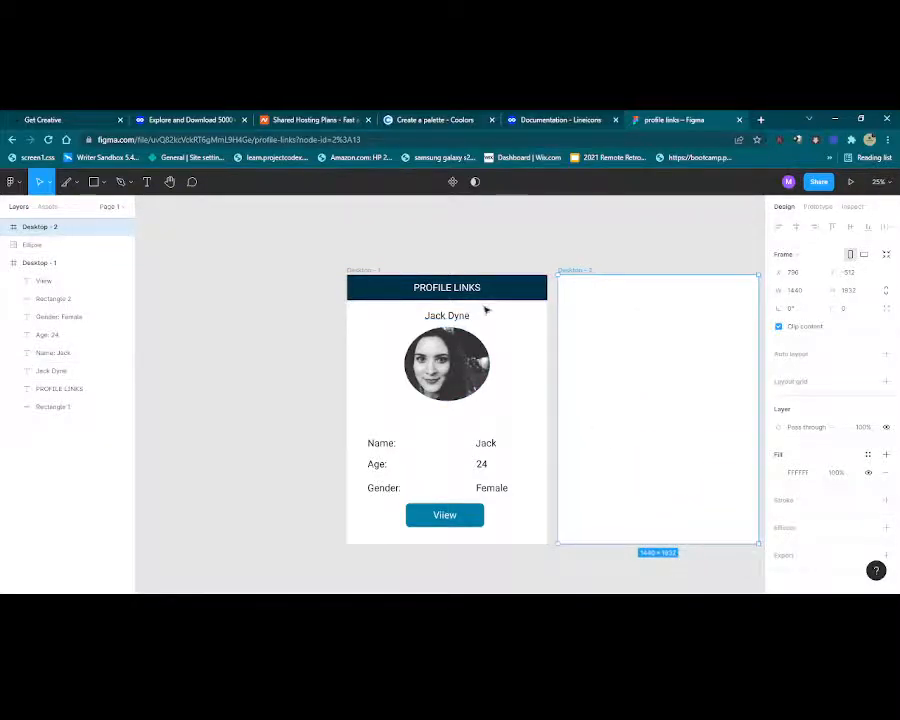
Duplicate the dark header bar and place the copy along the upper edge of the second frame.
left_click(511, 290)
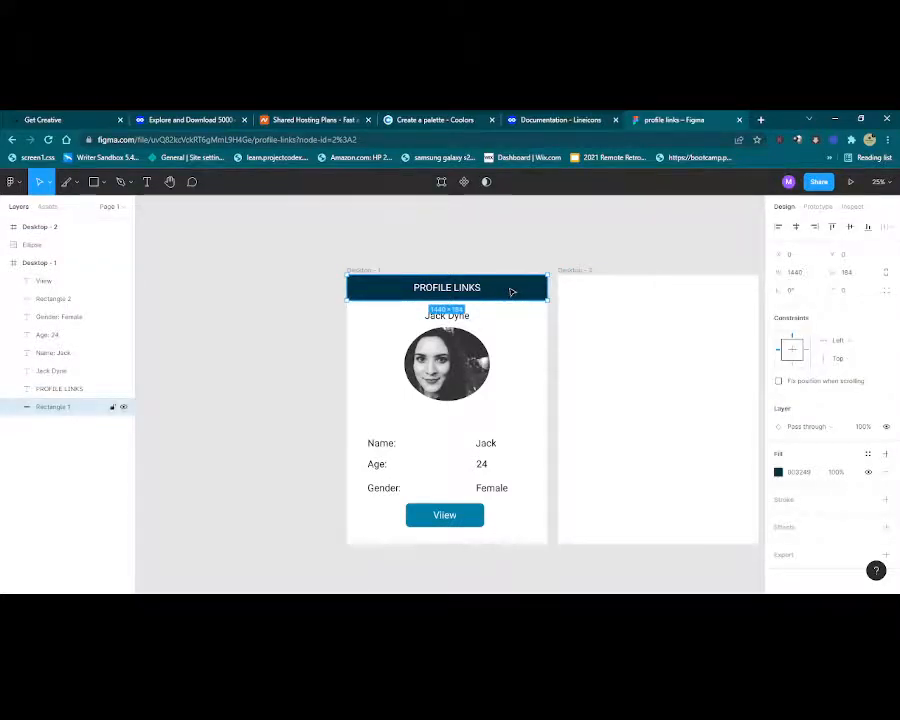
key("ctrl+v")
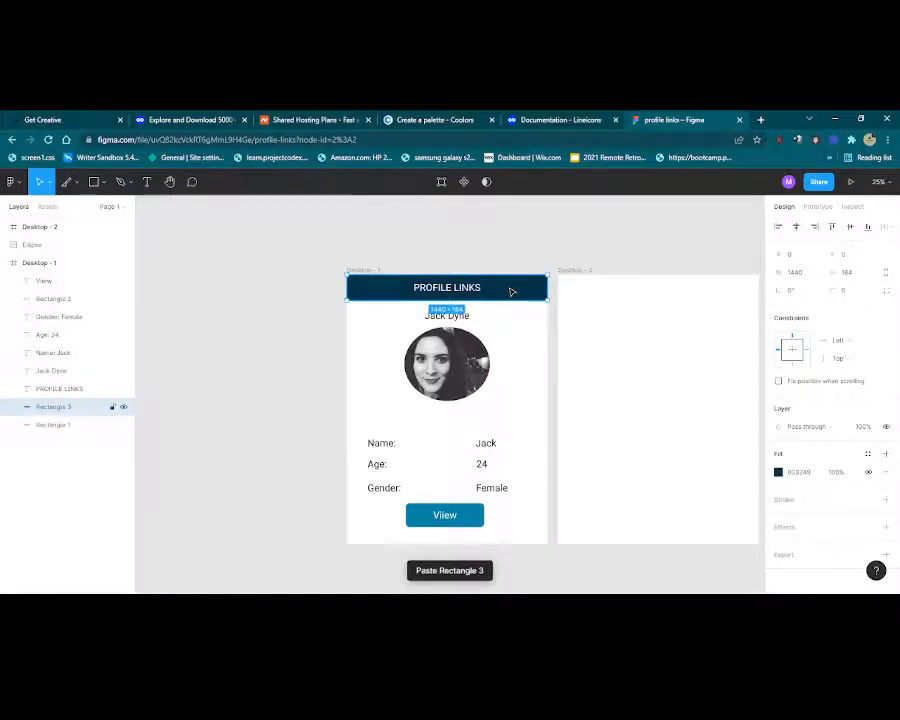
left_click_drag(518, 292, 716, 289)
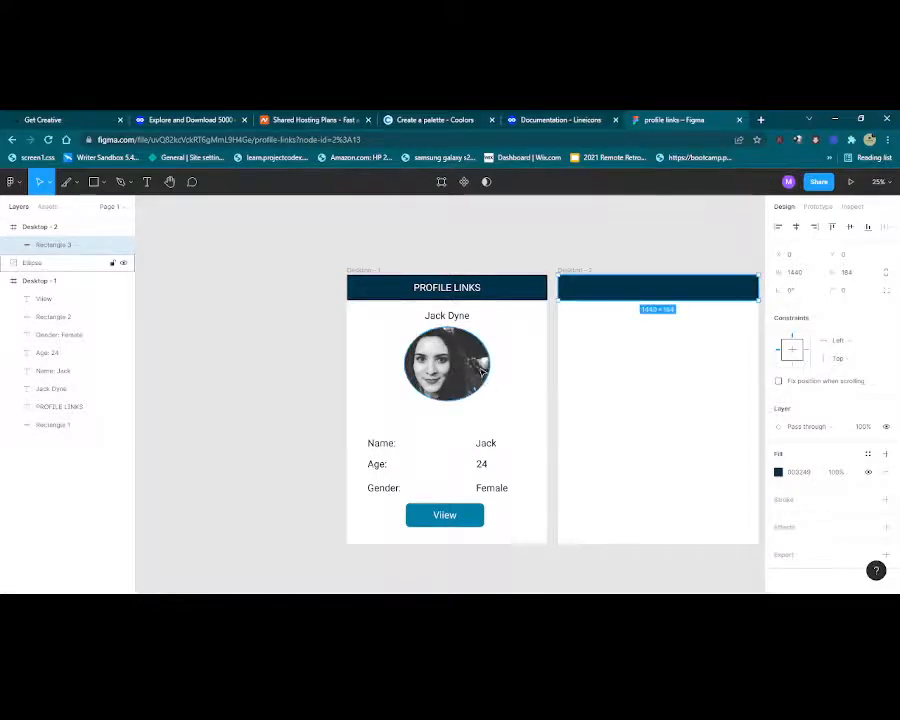
Duplicate the owner's full-name text and place the copy under the second frame's header at about X 97, Y 248.
left_click(446, 315)
key("ctrl+v")
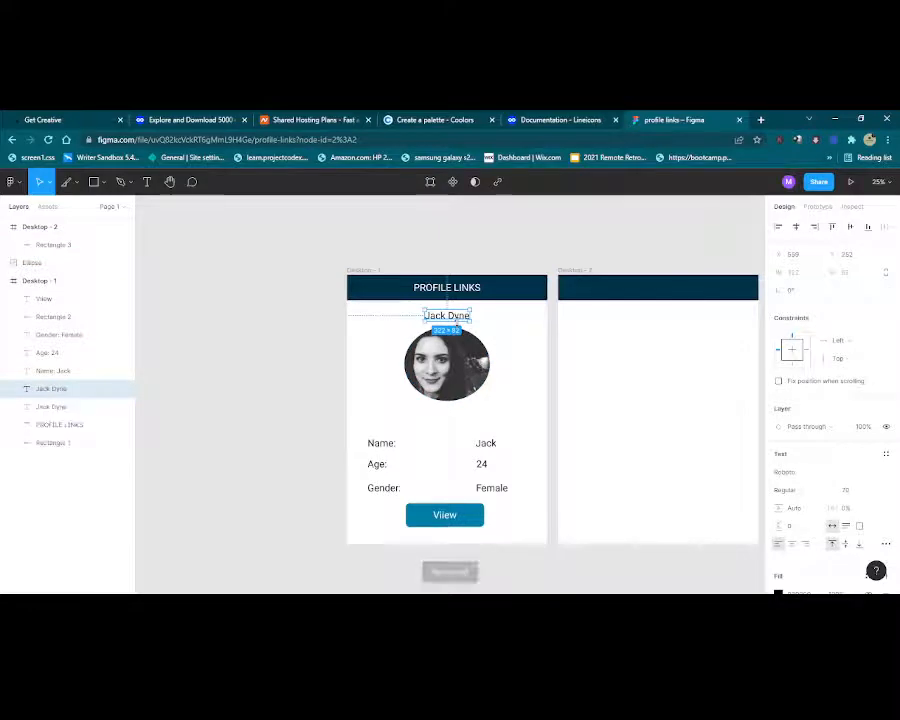
left_click_drag(455, 320, 600, 317)
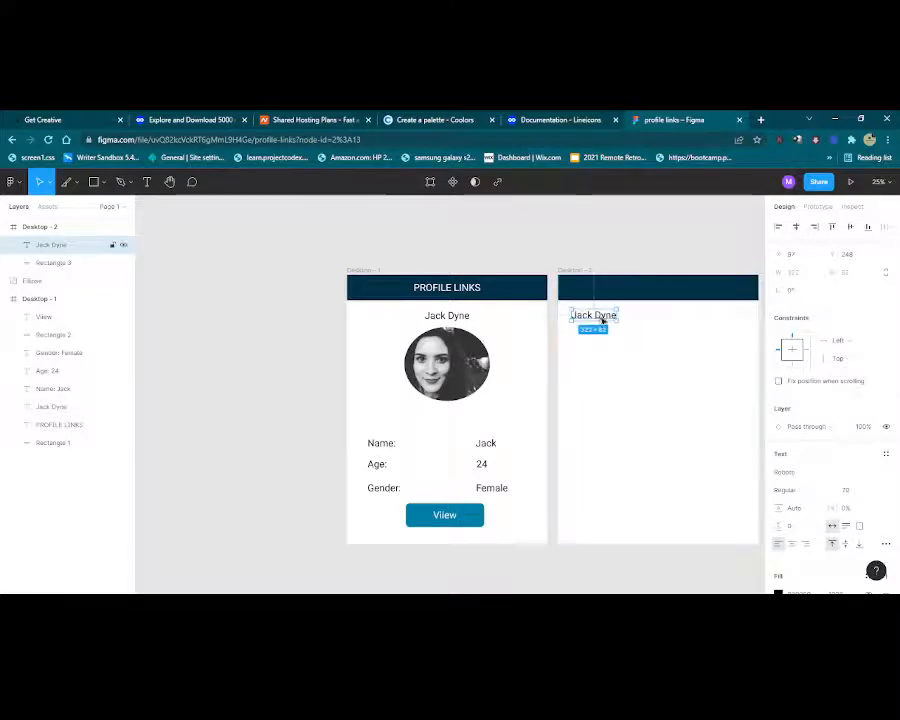
left_click(614, 376)
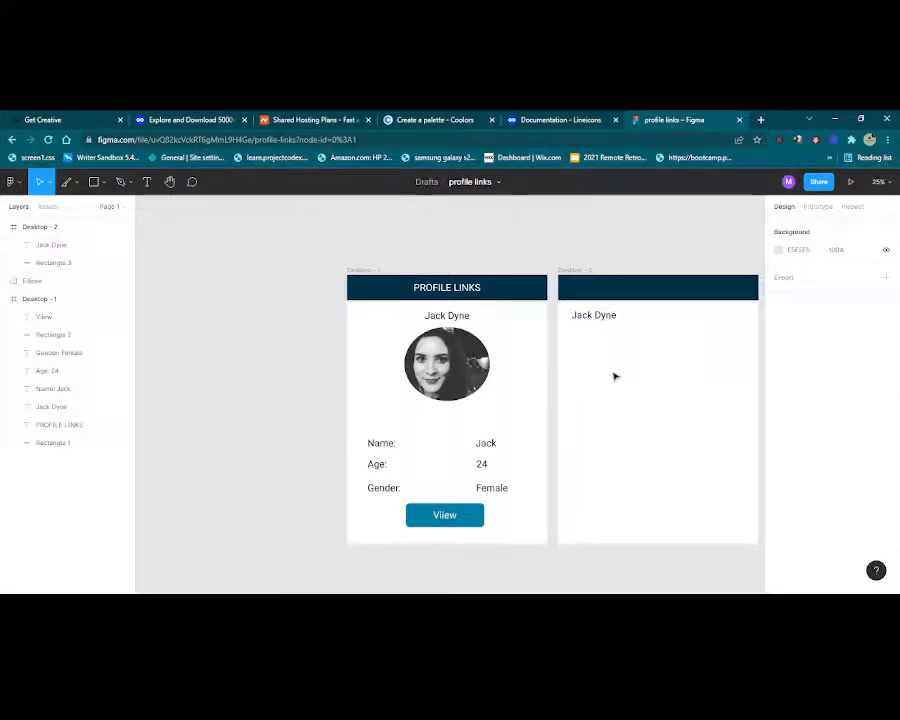
Duplicate the oval portrait and place the copy opposite the name in the second frame, resized to about 393 × 417.
left_click(447, 375)
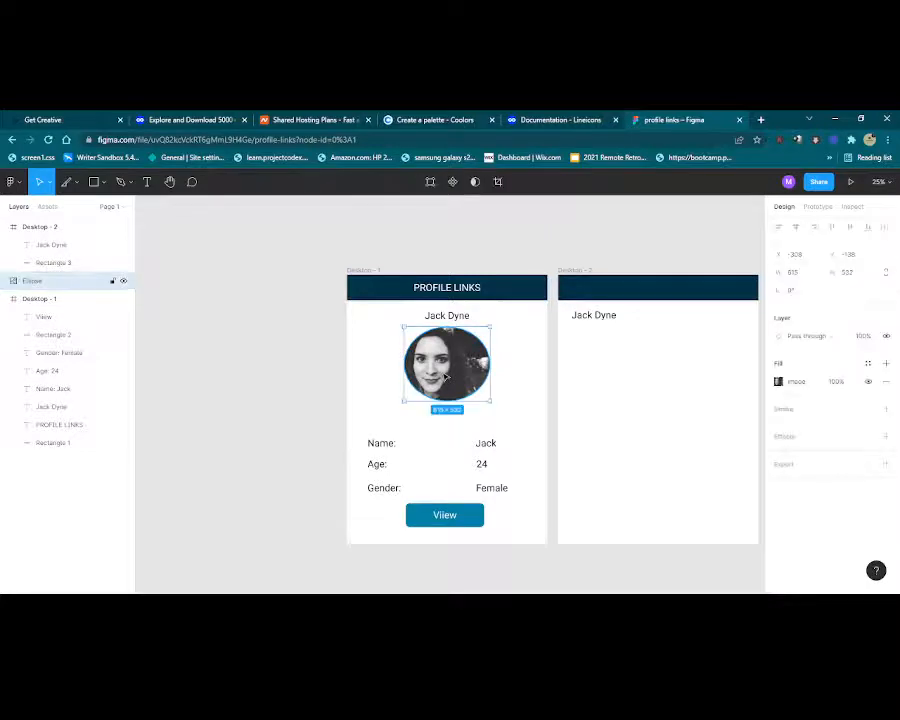
key("ctrl+v")
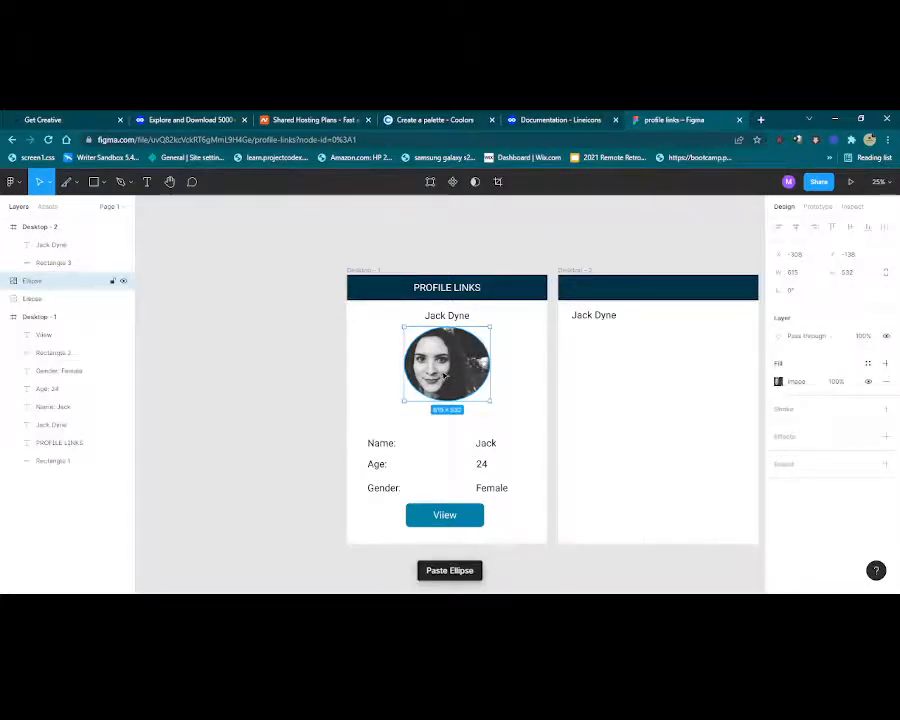
left_click_drag(447, 375, 597, 350)
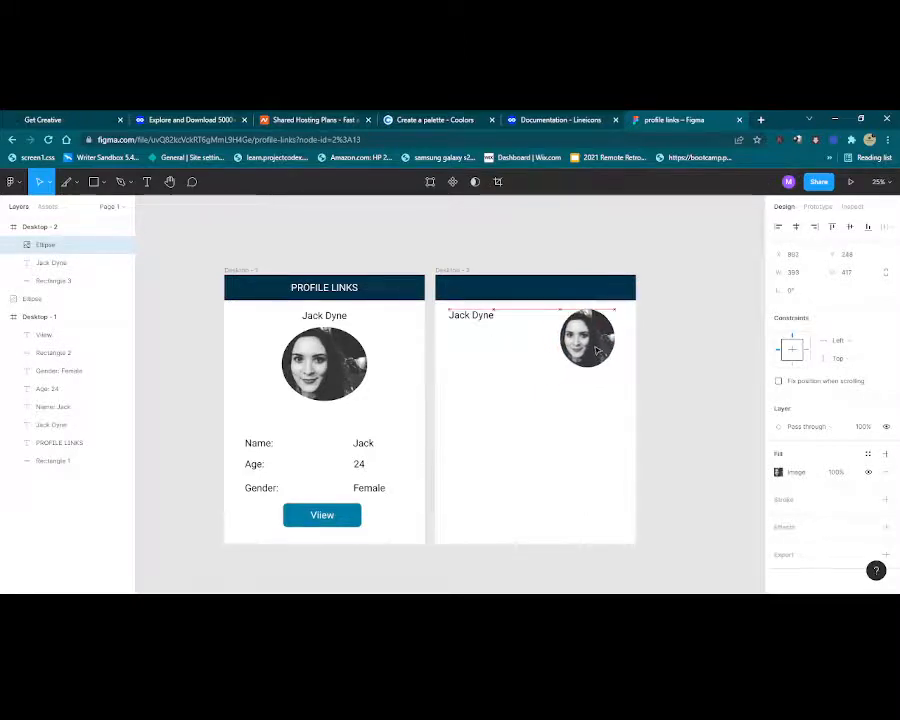
left_click(472, 438)
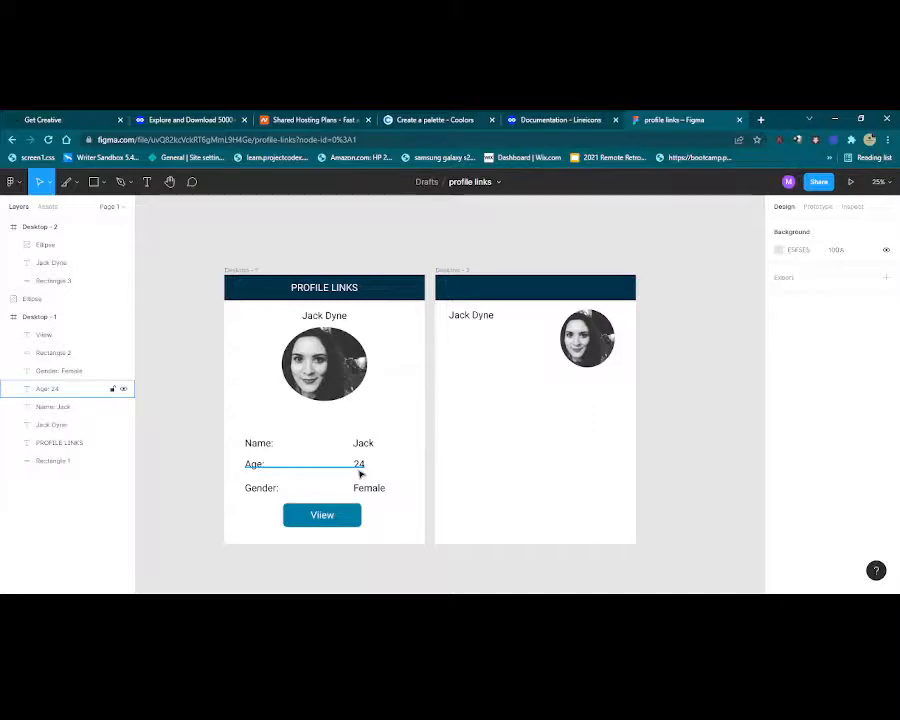
Duplicate the profile page's age line and place the copy below the portrait in the second frame, at about X 258, Y 966.
left_click(360, 466)
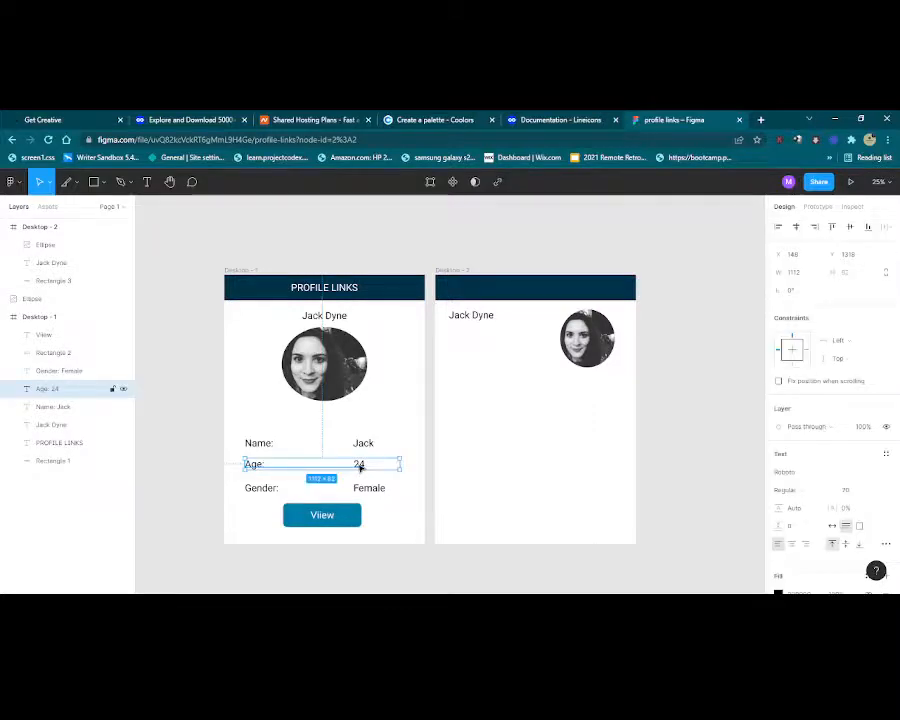
key("ctrl+v")
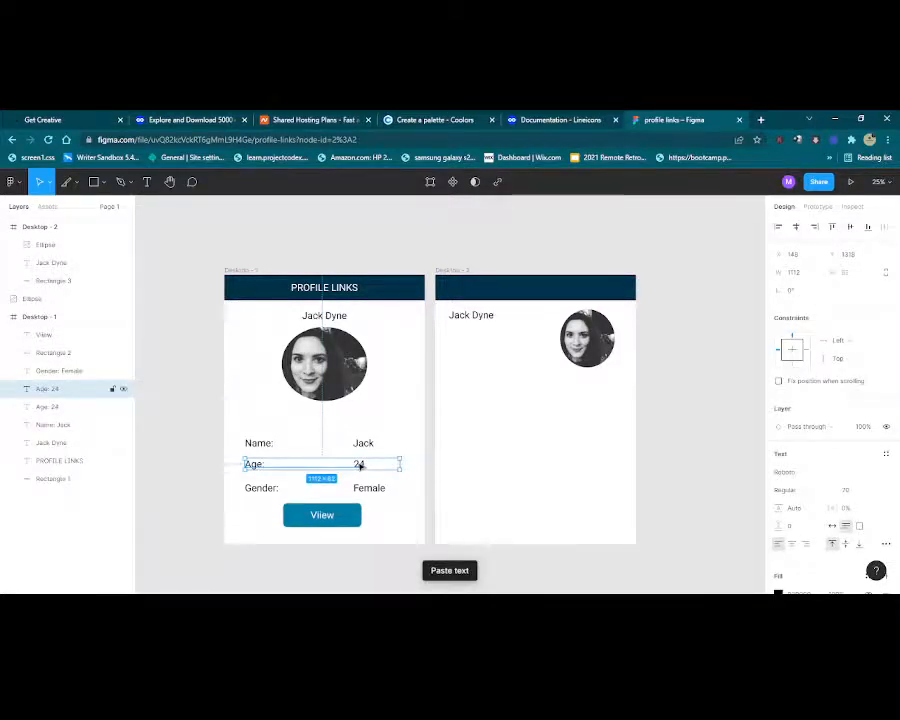
left_click_drag(359, 466, 604, 419)
Delete the "Age:" label and the spacing from the copied line, keeping only the text 24.
double_click(580, 416)
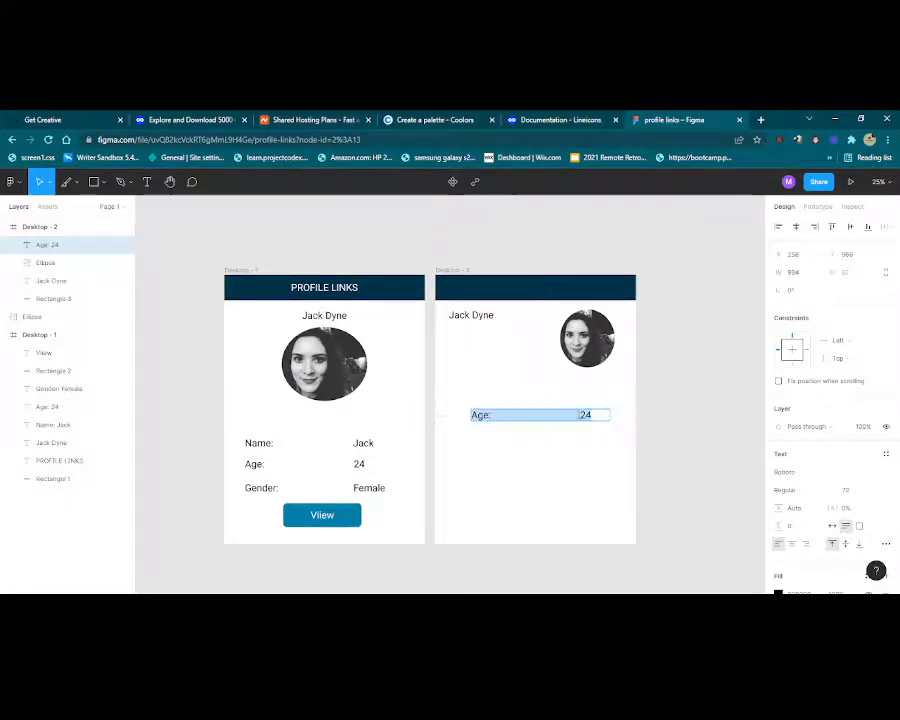
left_click(578, 415)
key("BackSpace")
key("BackSpace")
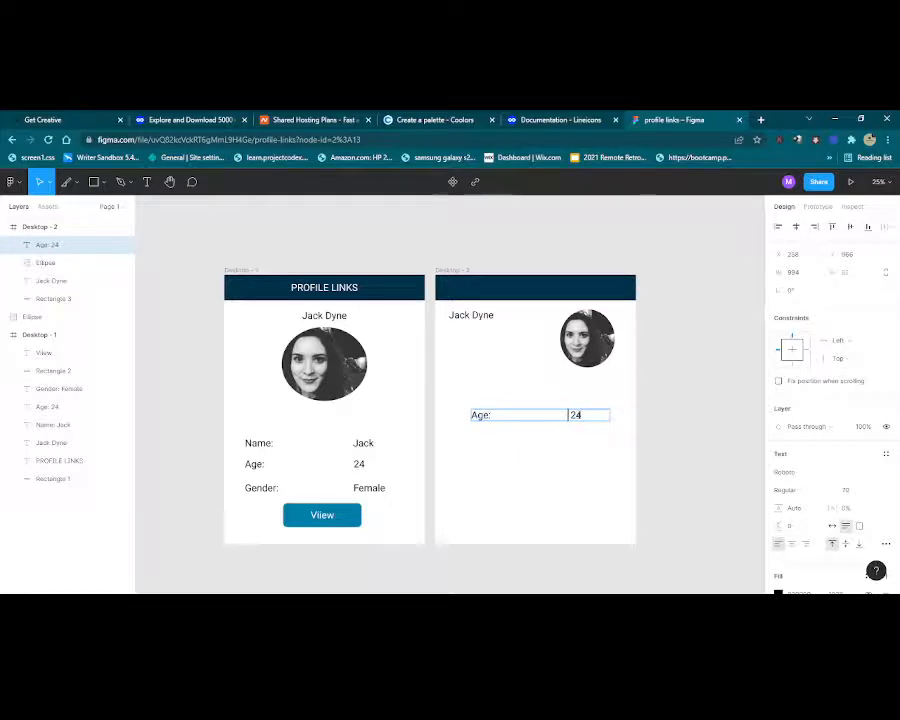
key("BackSpace")
key("BackSpace")
key("BackSpace")
key("BackSpace")
key("BackSpace")
key("BackSpace")
key("BackSpace")
key("BackSpace")
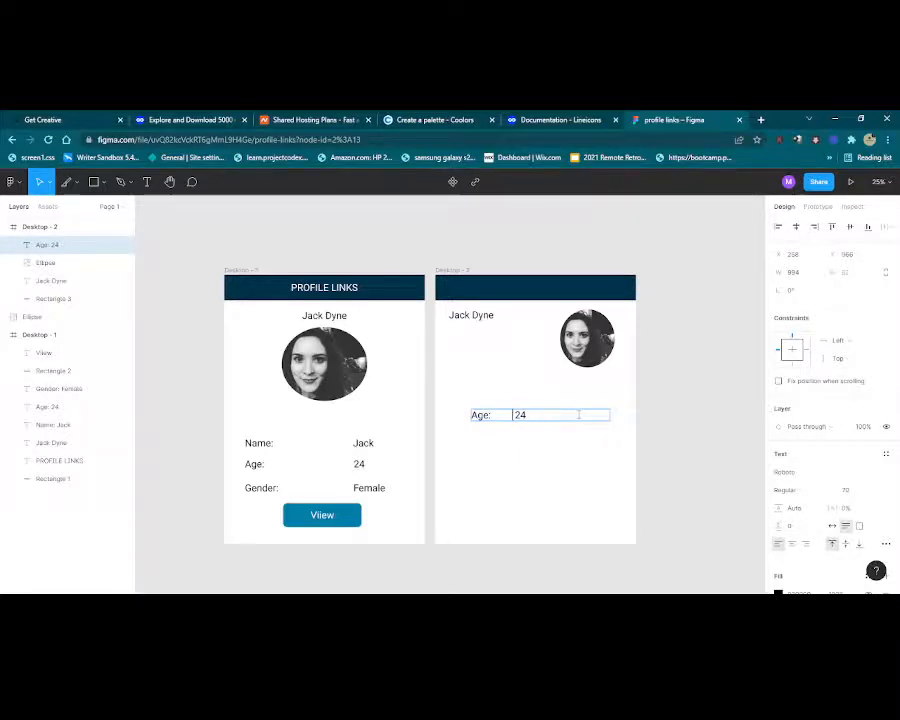
key("BackSpace")
key("BackSpace")
key("BackSpace")
key("BackSpace")
key("BackSpace")
key("BackSpace")
key("BackSpace")
key("BackSpace")
key("BackSpace")
key("BackSpace")
key("Escape")
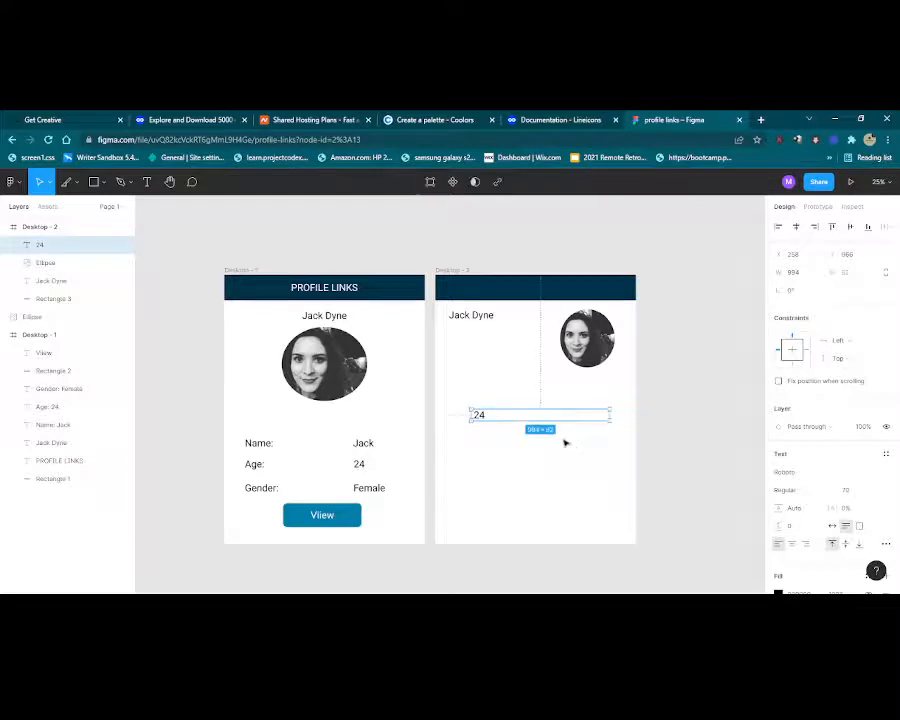
Move the 24 text directly under the name at about X 97, Y 374 and narrow its box to about 533 wide.
left_click_drag(545, 418, 516, 335)
left_click(552, 468)
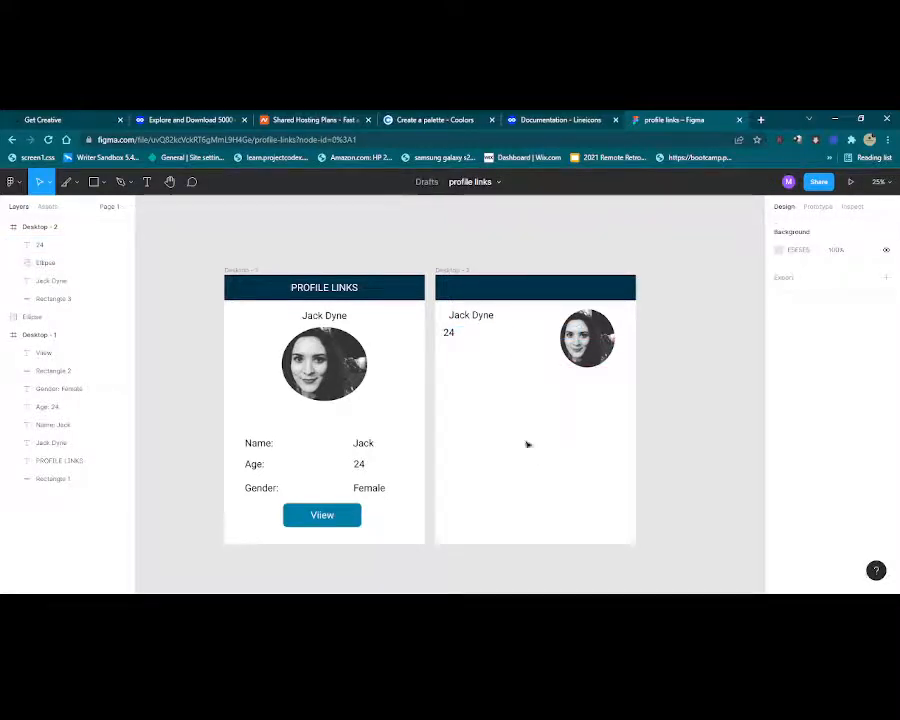
left_click(449, 333)
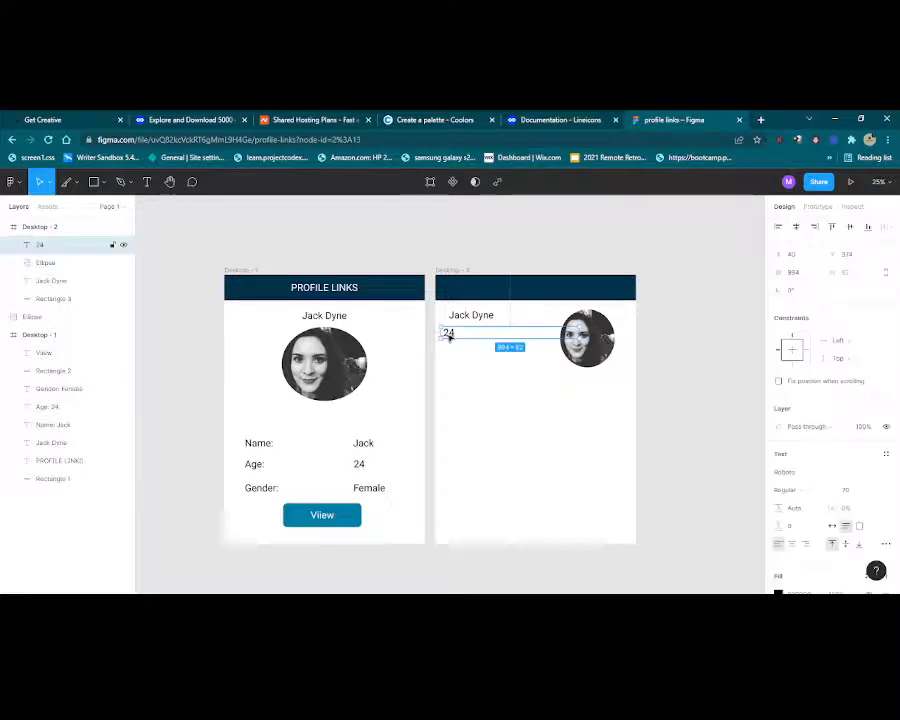
left_click_drag(580, 333, 510, 335)
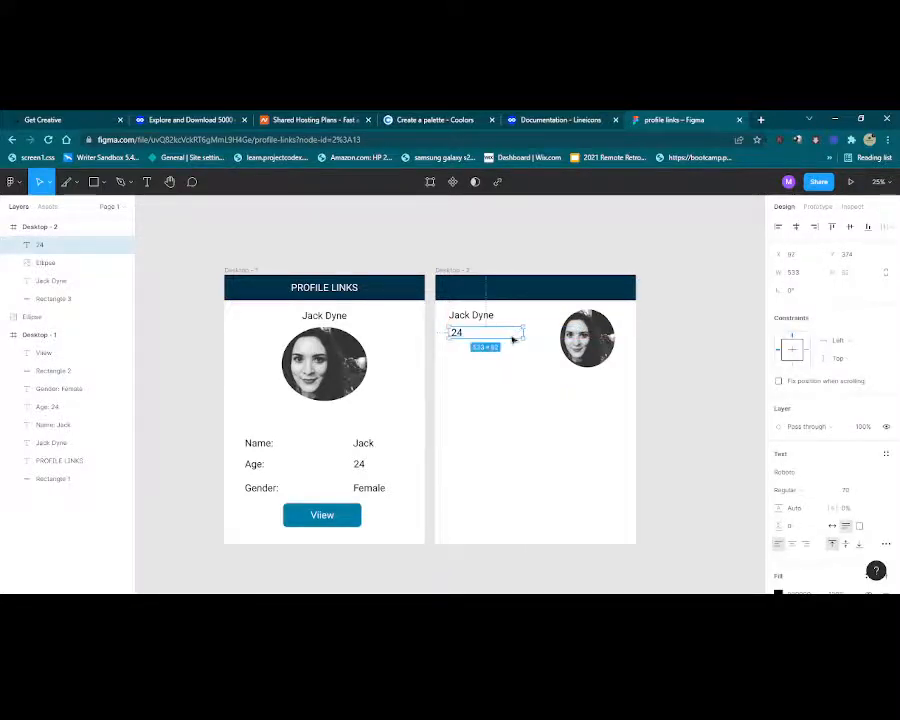
left_click(509, 418)
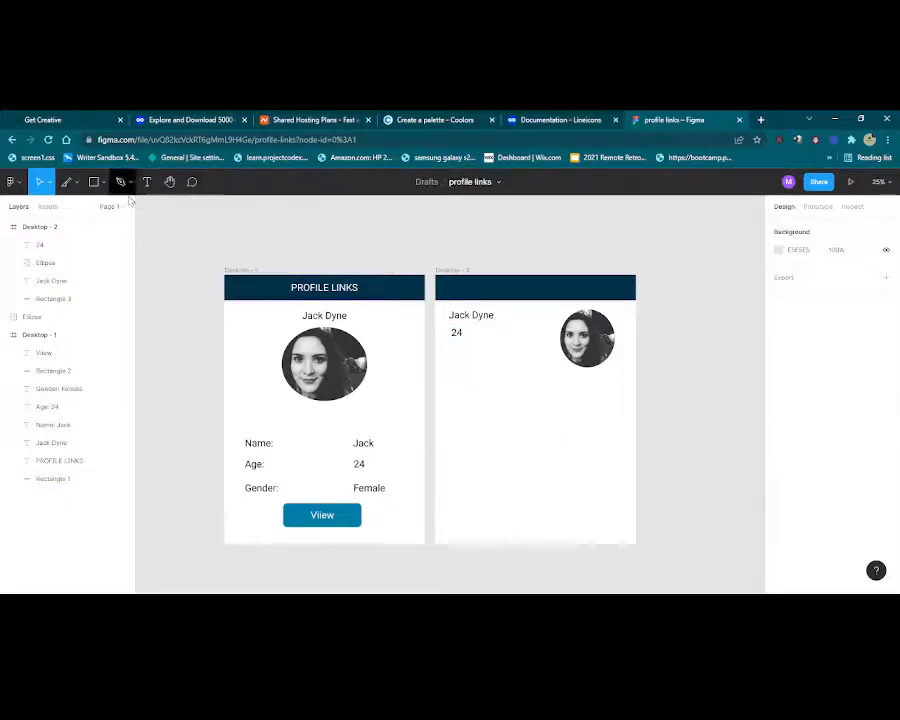
Draw a rectangle about 1005 × 1030 below the portrait in the second frame and set its corner radius to 30.
left_click(94, 183)
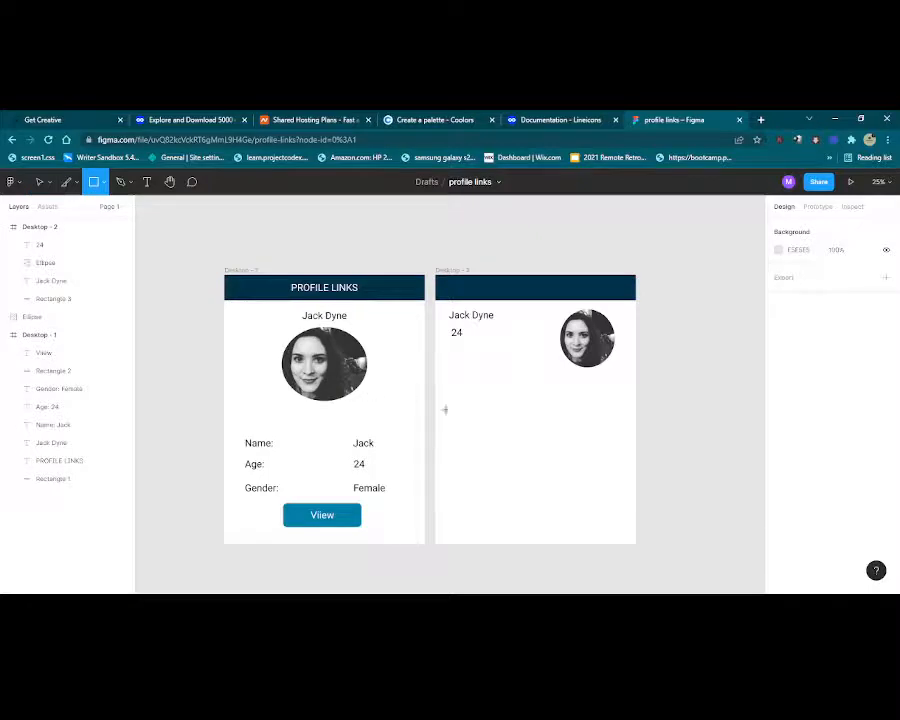
left_click_drag(474, 386, 613, 530)
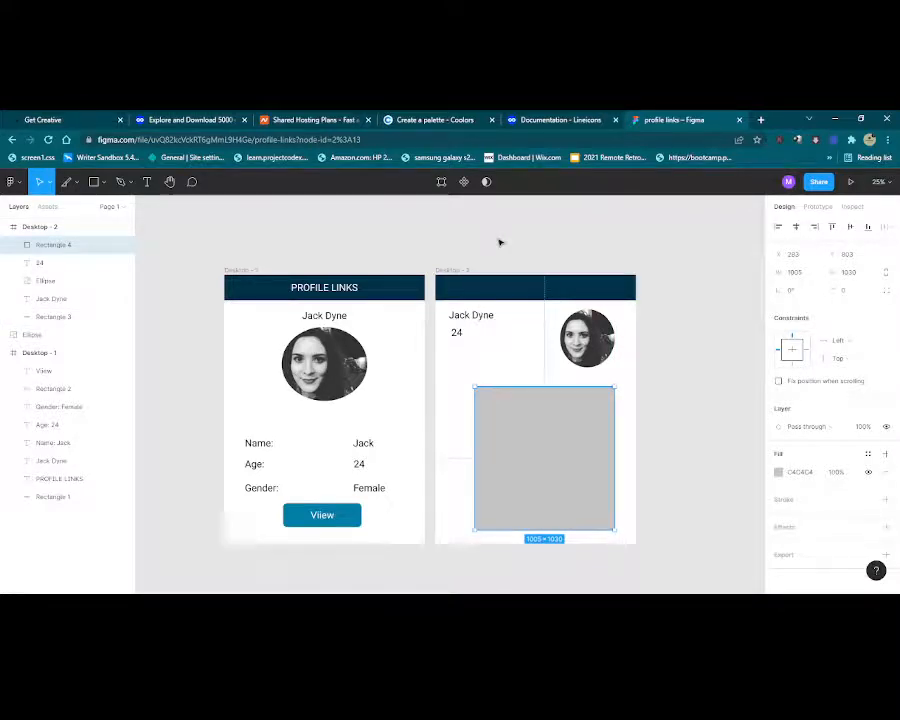
left_click_drag(554, 431, 545, 426)
left_click(851, 295)
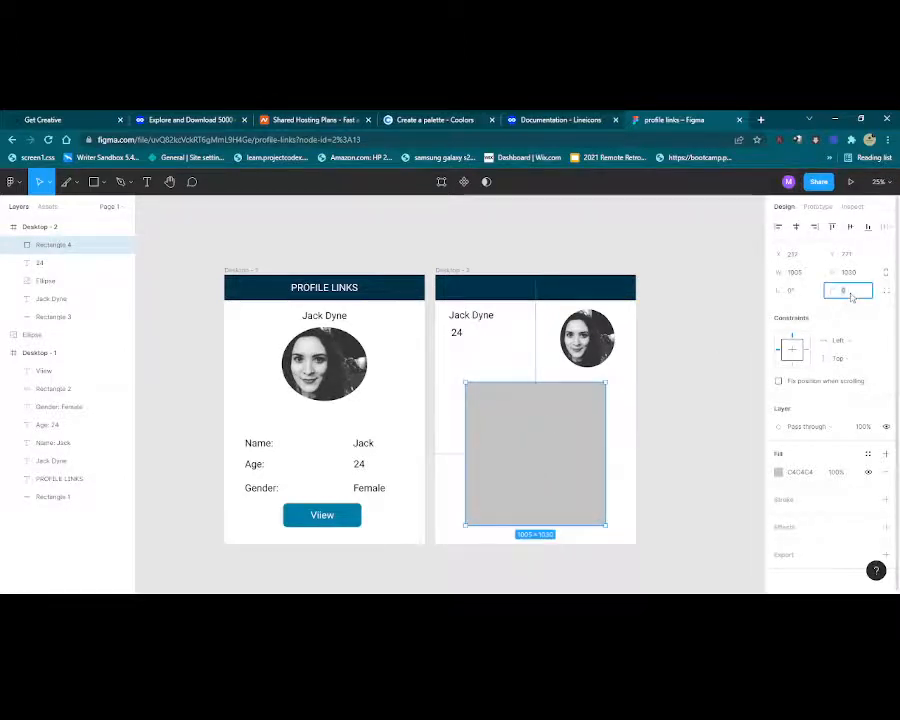
type("30")
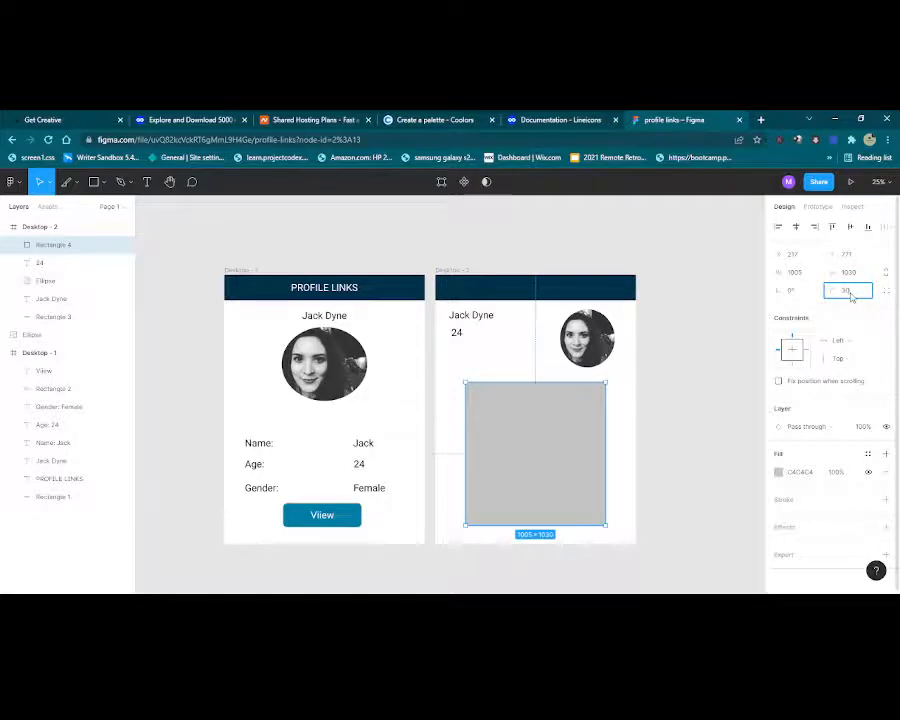
key("Return")
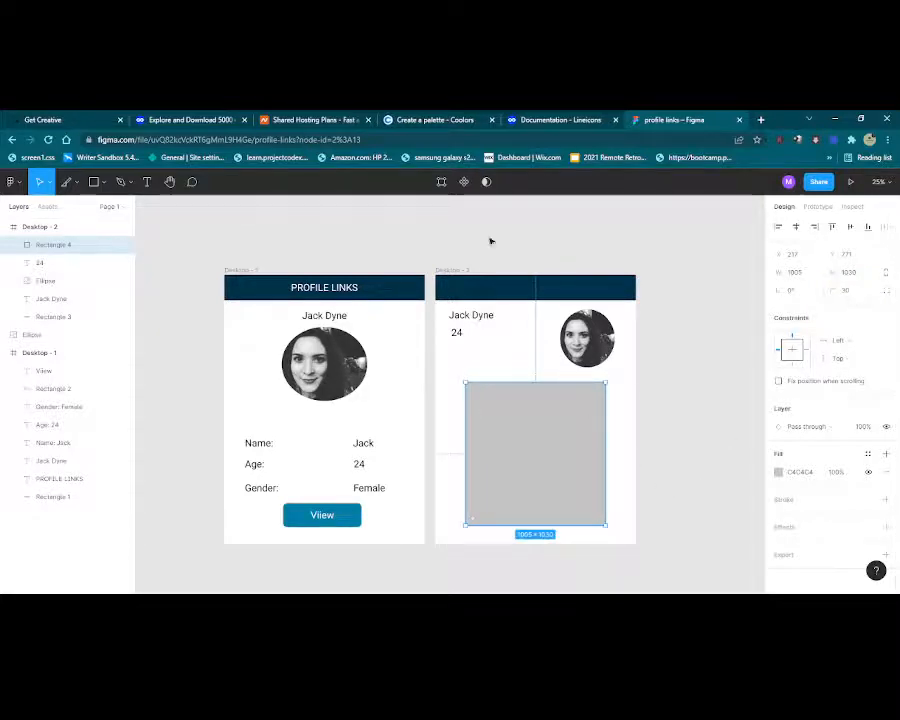
Switch to the Coolors palette, copy the Powder Blue code 9AD1D4, and return to the Figma design.
left_click(460, 119)
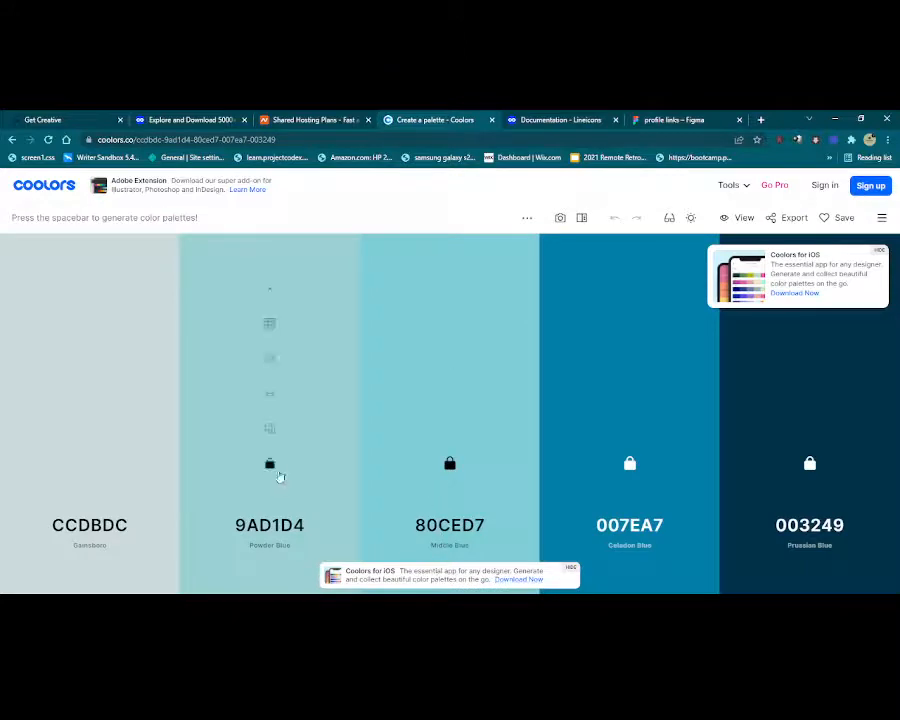
left_click(272, 433)
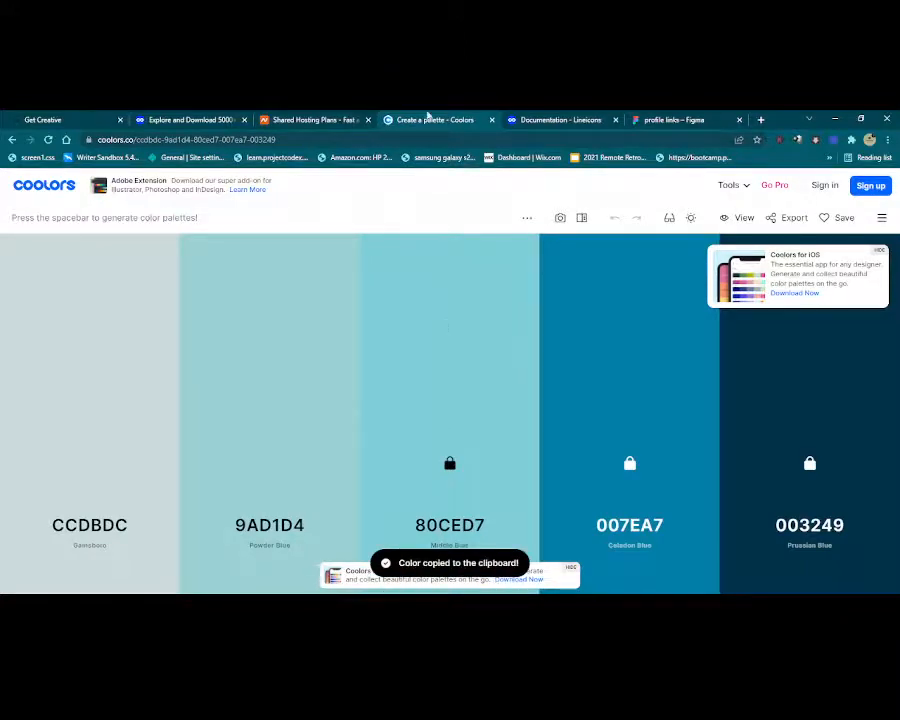
left_click(82, 117)
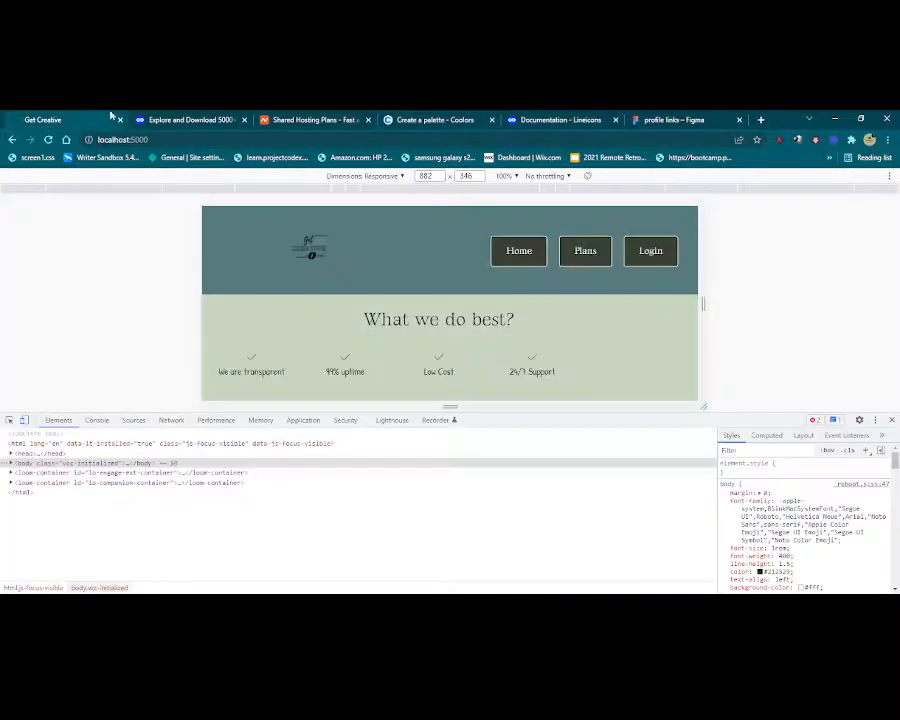
left_click(640, 119)
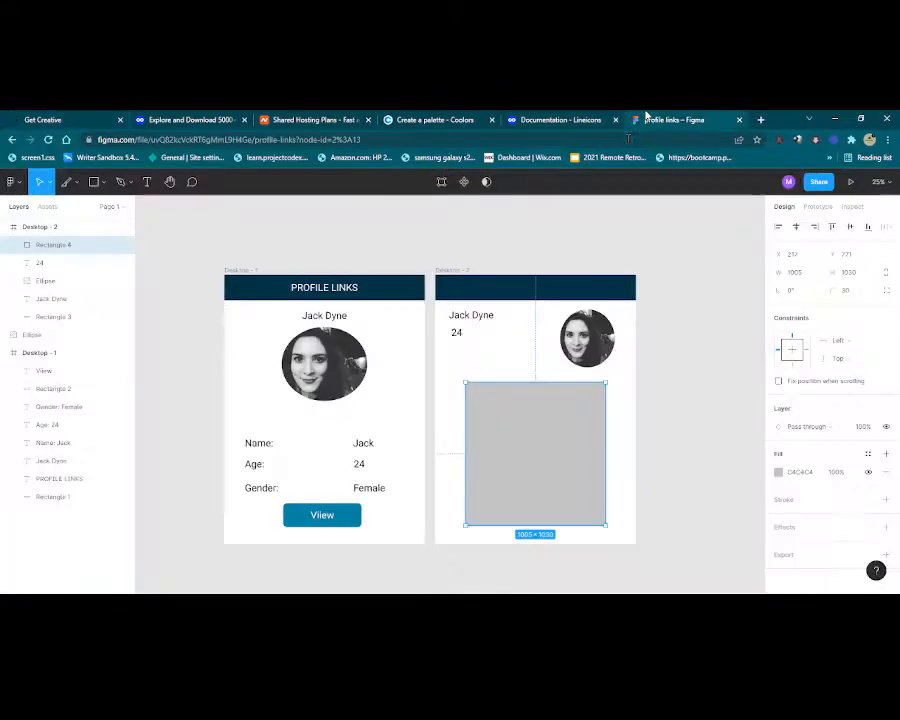
Fill the large rectangle with 9AD1D4 and reposition it at about X 189, Y 728.
left_click(820, 476)
key("BackSpace")
key("ctrl+v")
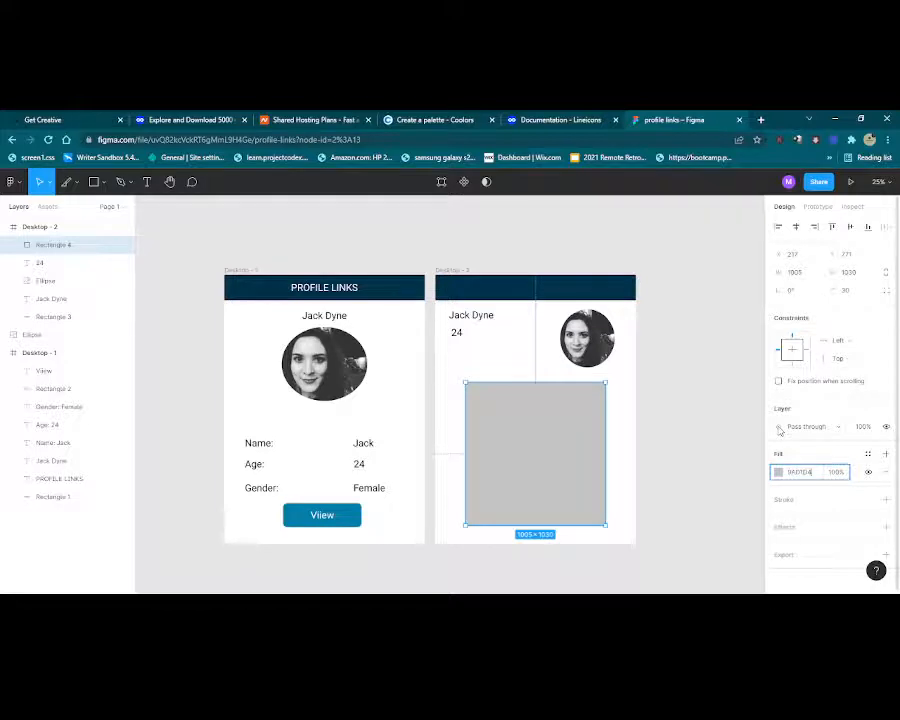
key("Return")
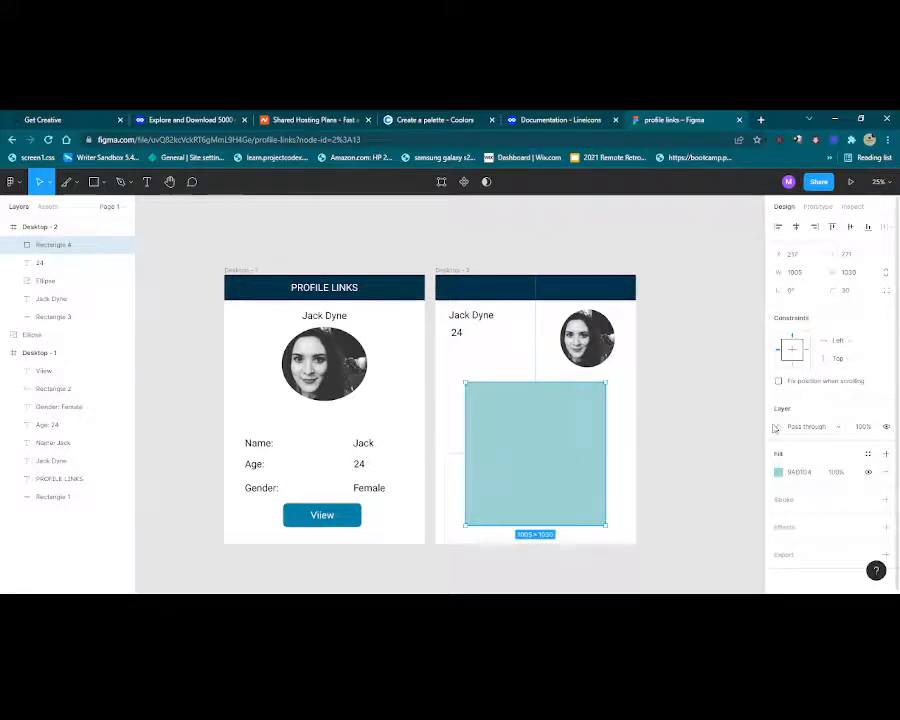
left_click(665, 364)
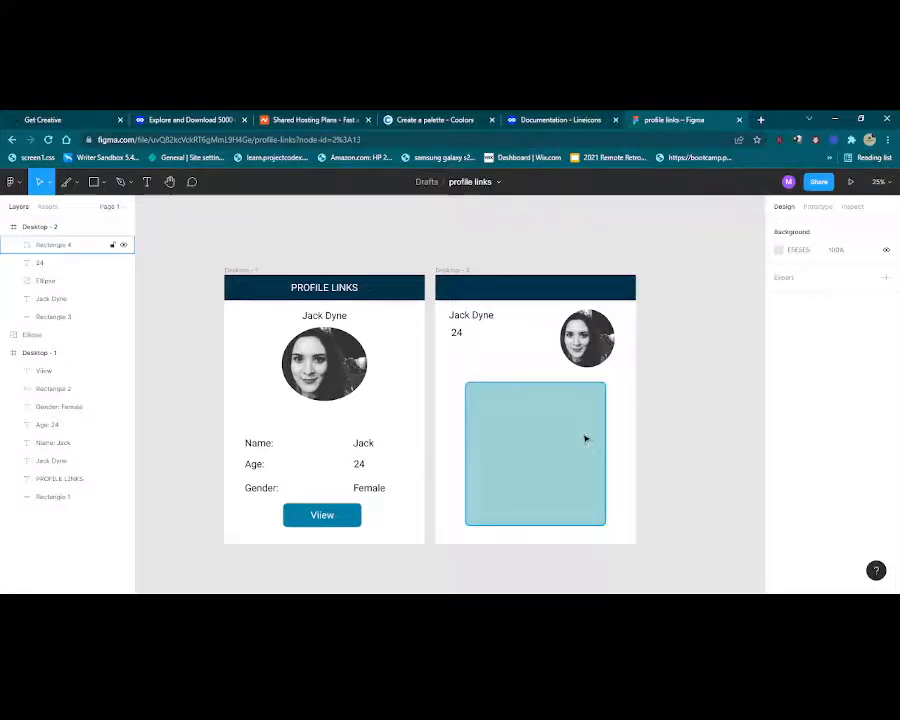
left_click_drag(582, 434, 582, 435)
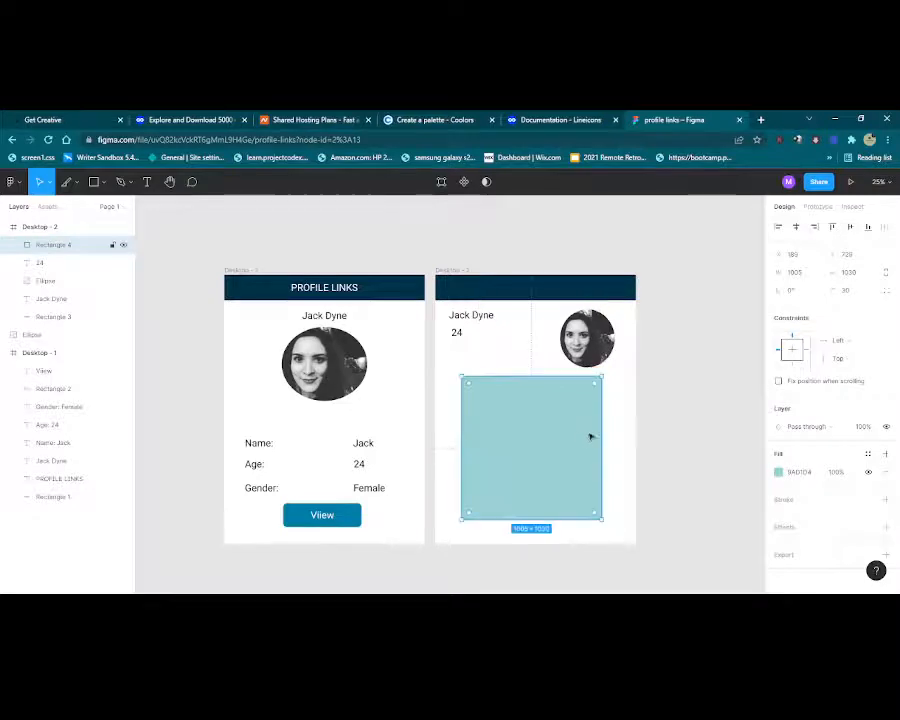
left_click(651, 436)
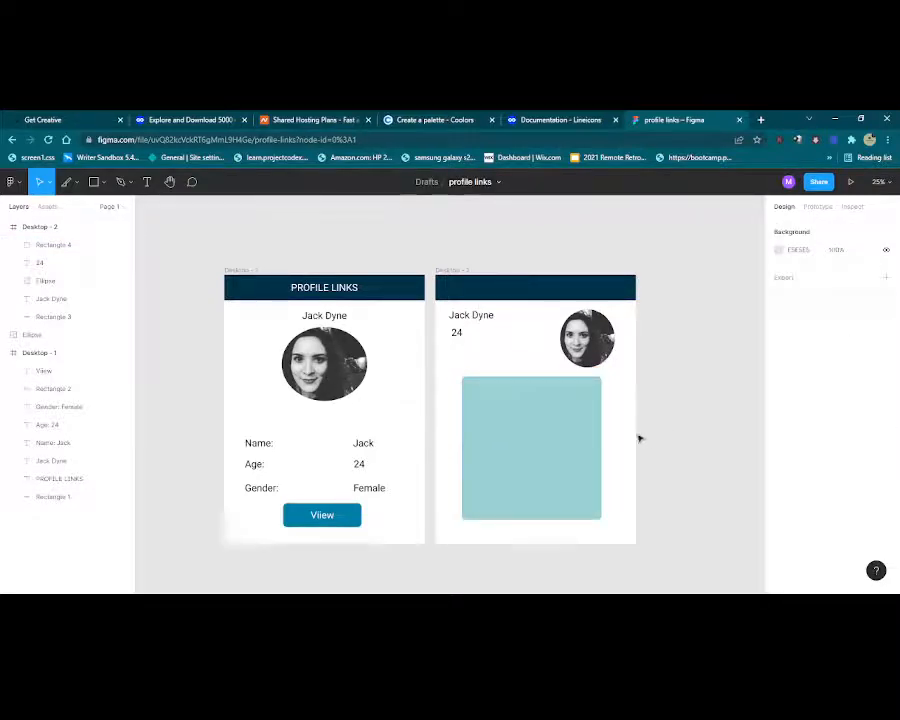
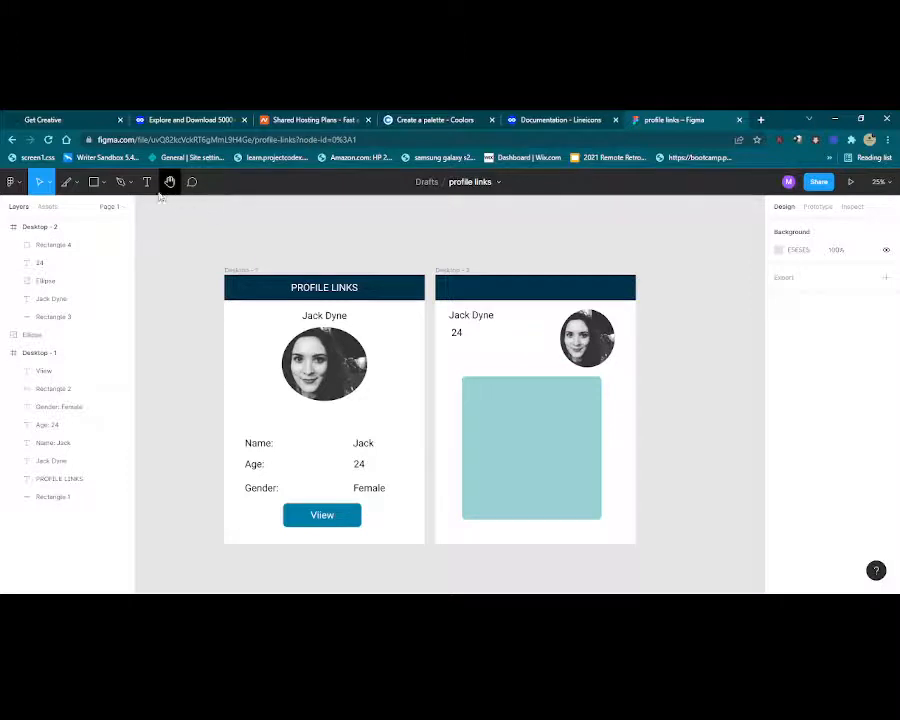
Draw a small rectangle about 339 × 154 and place it near the upper edge of the teal rectangle.
left_click(92, 185)
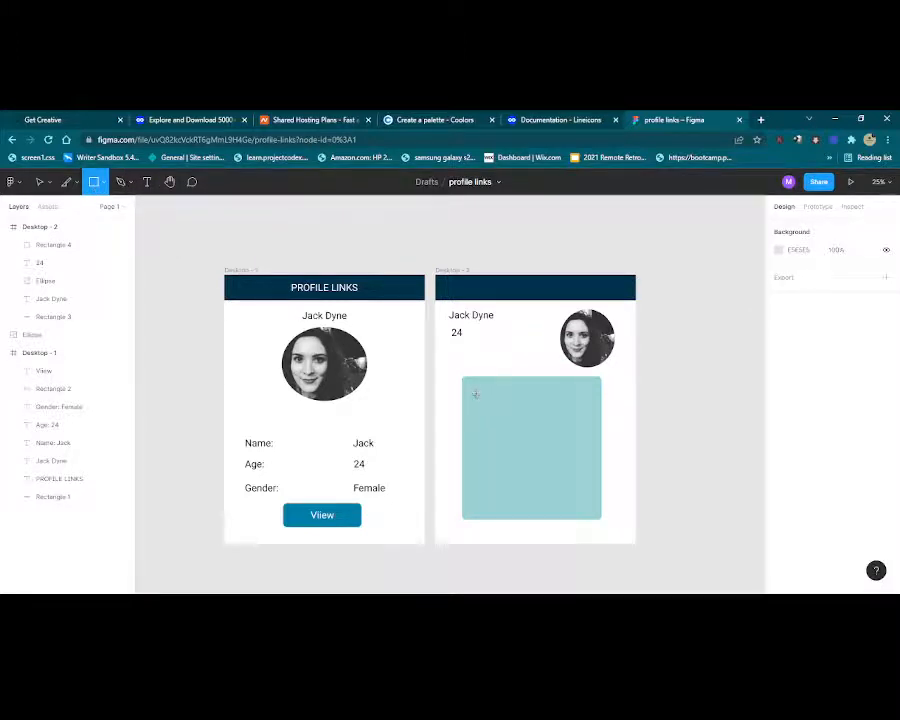
left_click_drag(475, 394, 524, 420)
left_click_drag(506, 410, 540, 402)
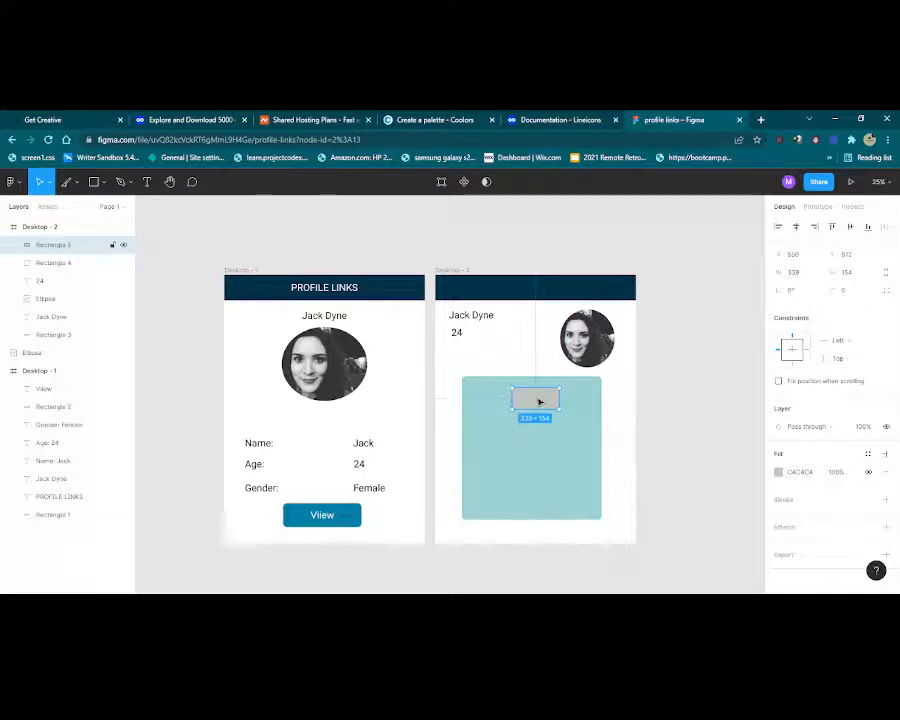
Set the small rectangle's corner radius to 30 and centre it horizontally within the teal rectangle at about X 522, Y 812.
left_click(849, 290)
type("3")
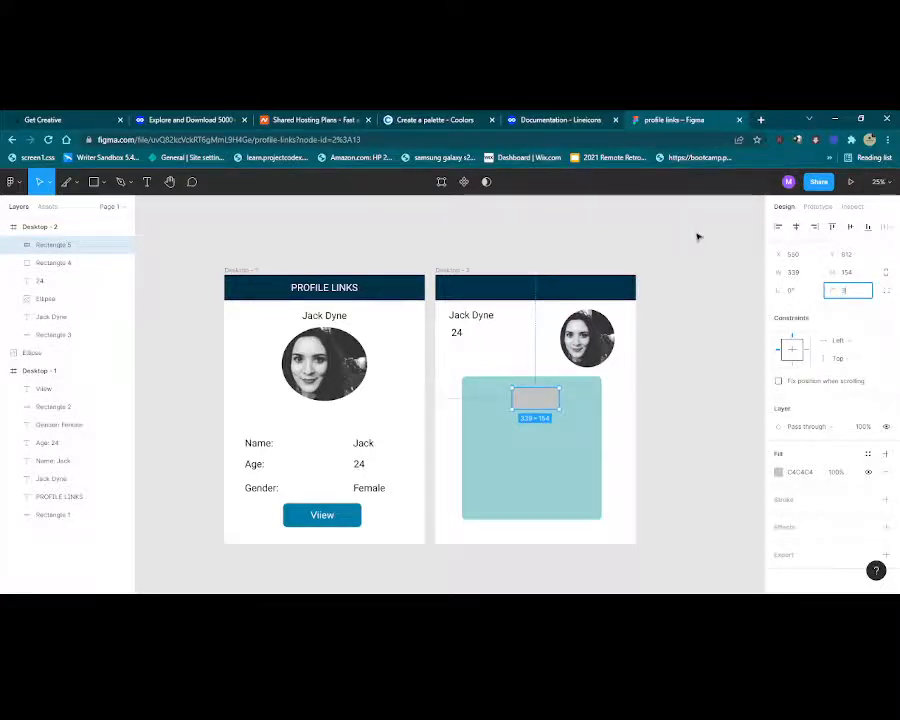
type("0")
key("Return")
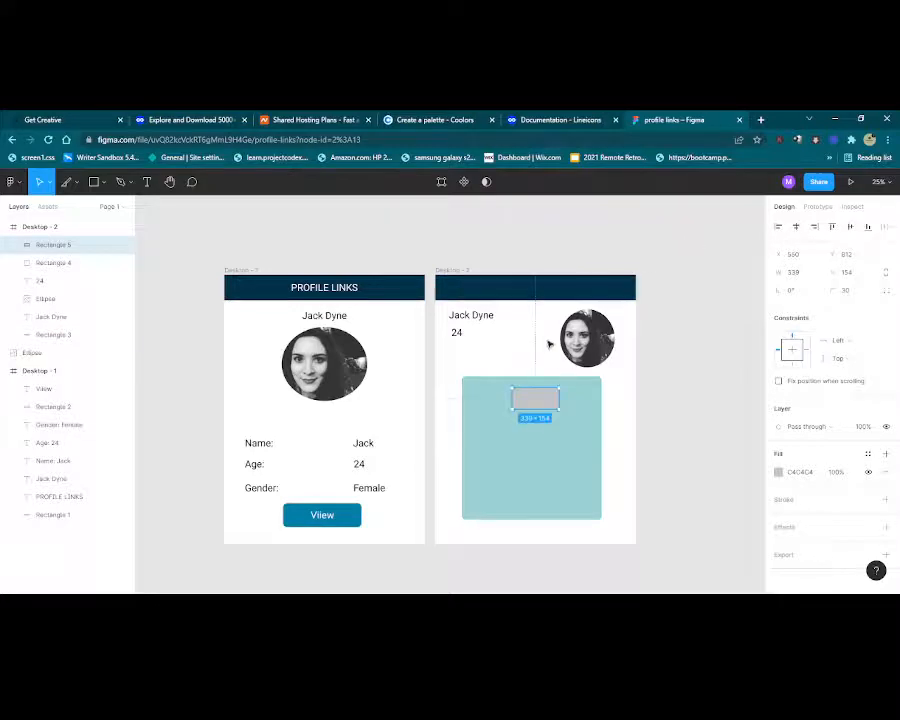
left_click_drag(547, 396, 536, 407)
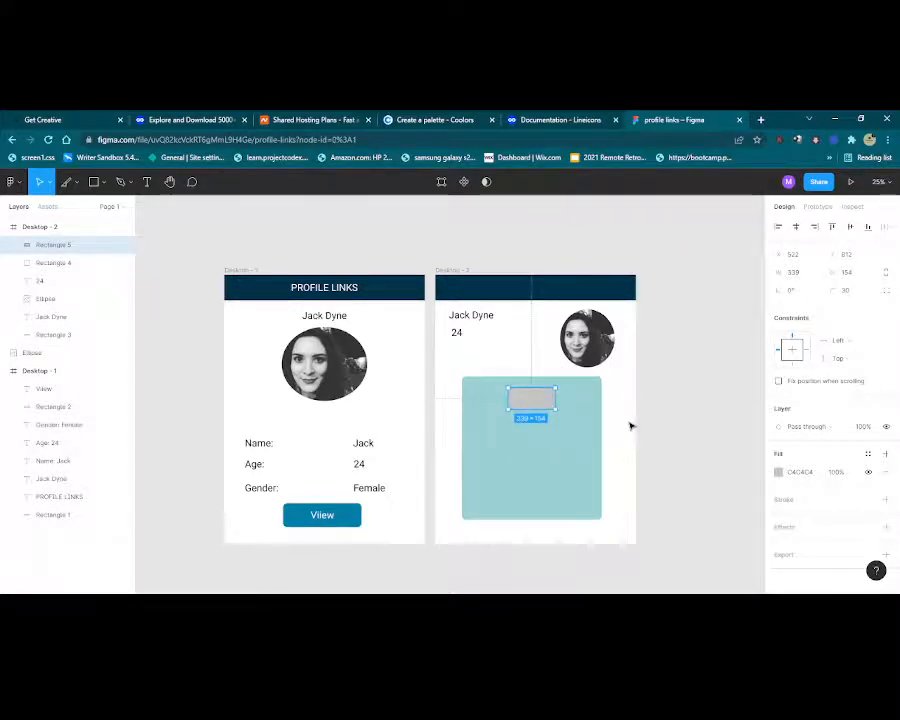
left_click(631, 426)
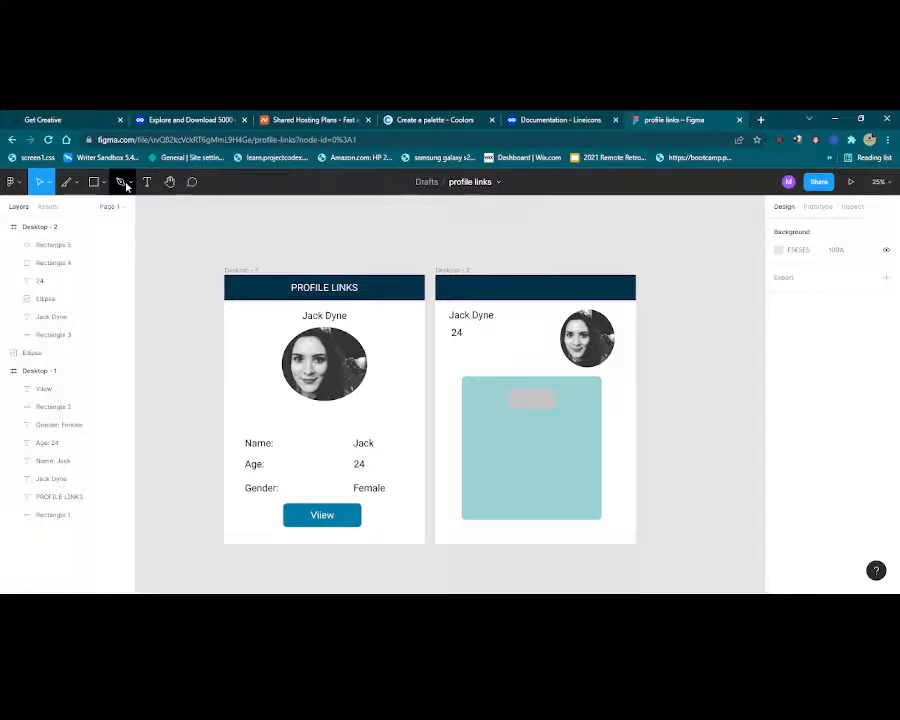
Run the Font Awesome Icons plugin, search for "face" and insert the circular Facebook icon.
left_click(10, 182)
mouse_move(72, 364)
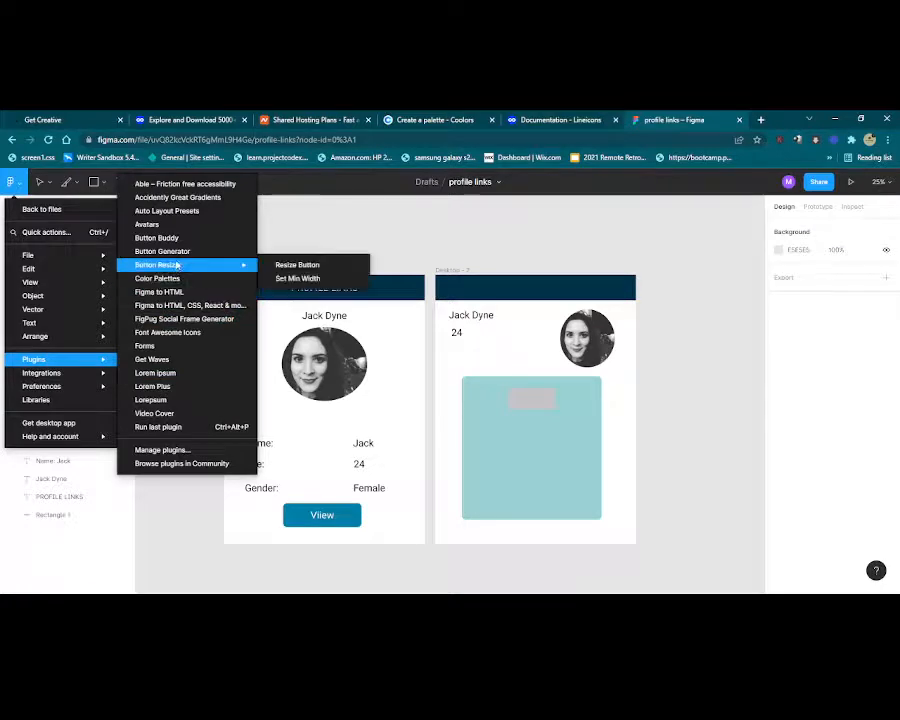
mouse_move(183, 262)
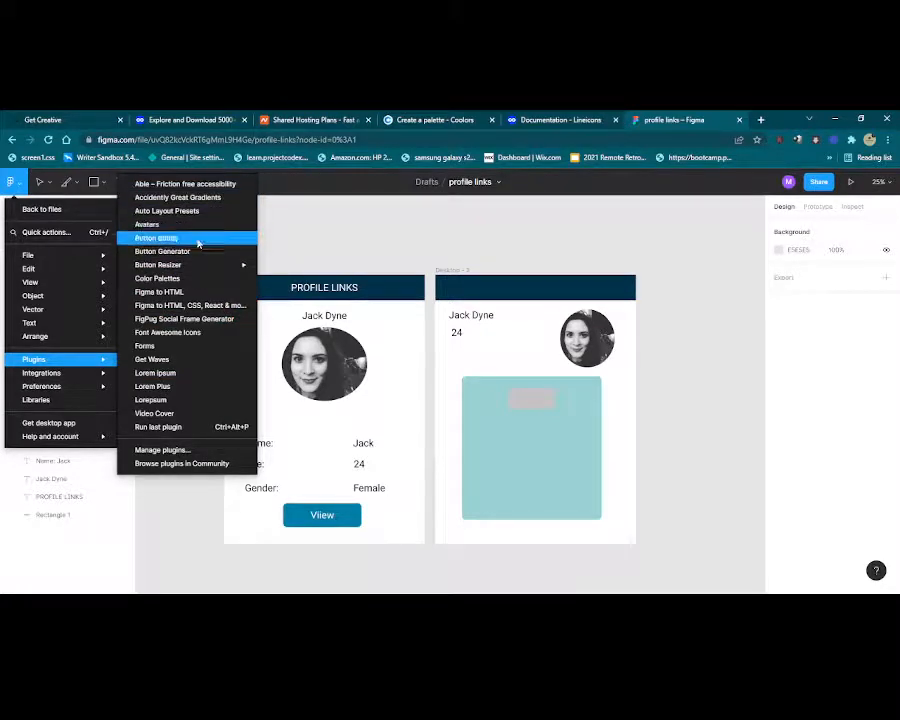
left_click(200, 334)
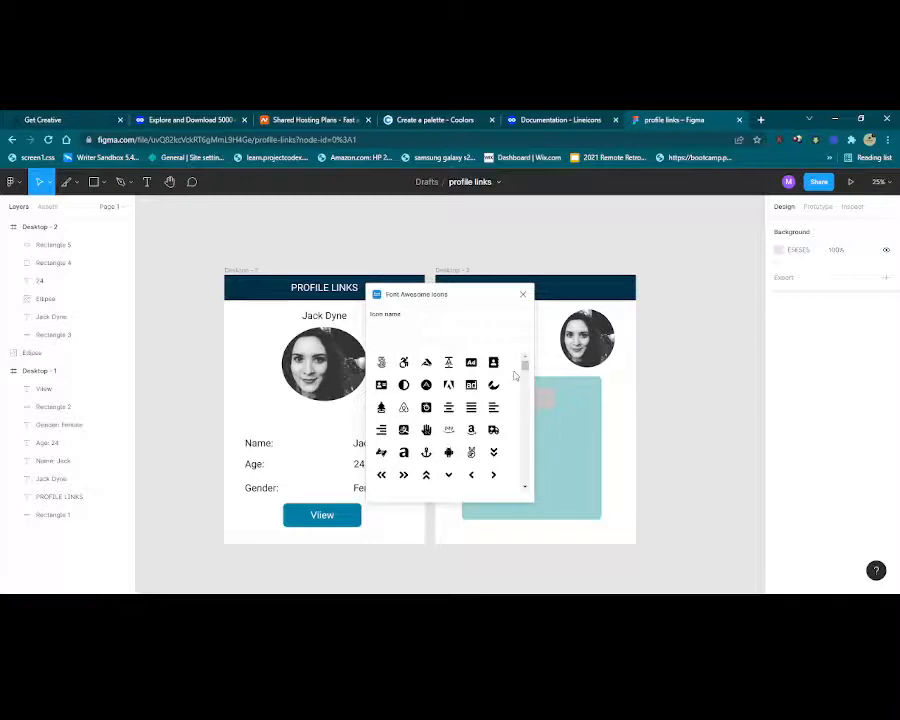
left_click(446, 333)
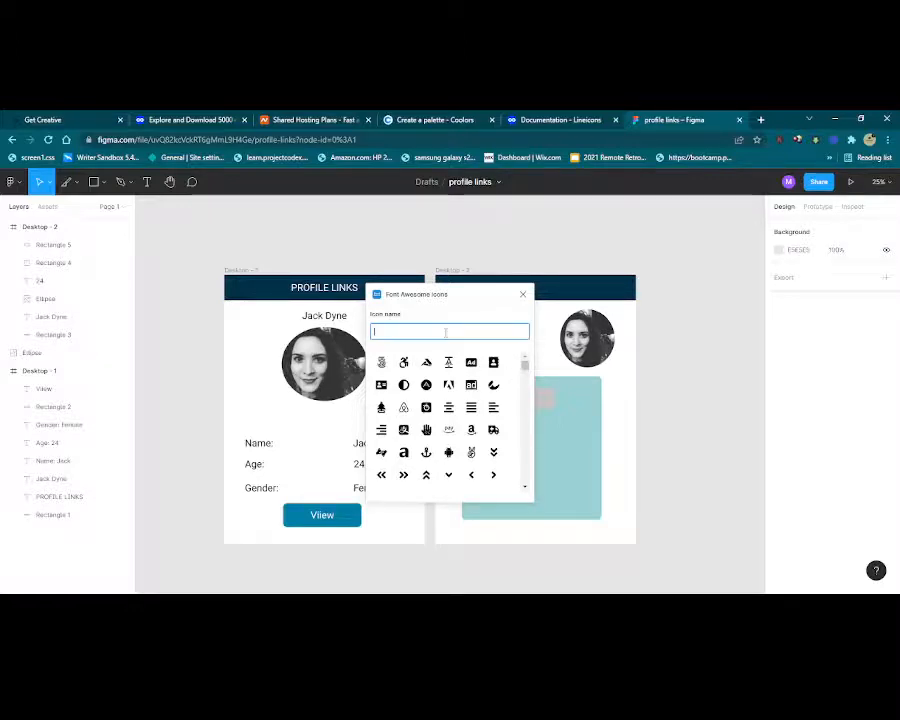
type("face")
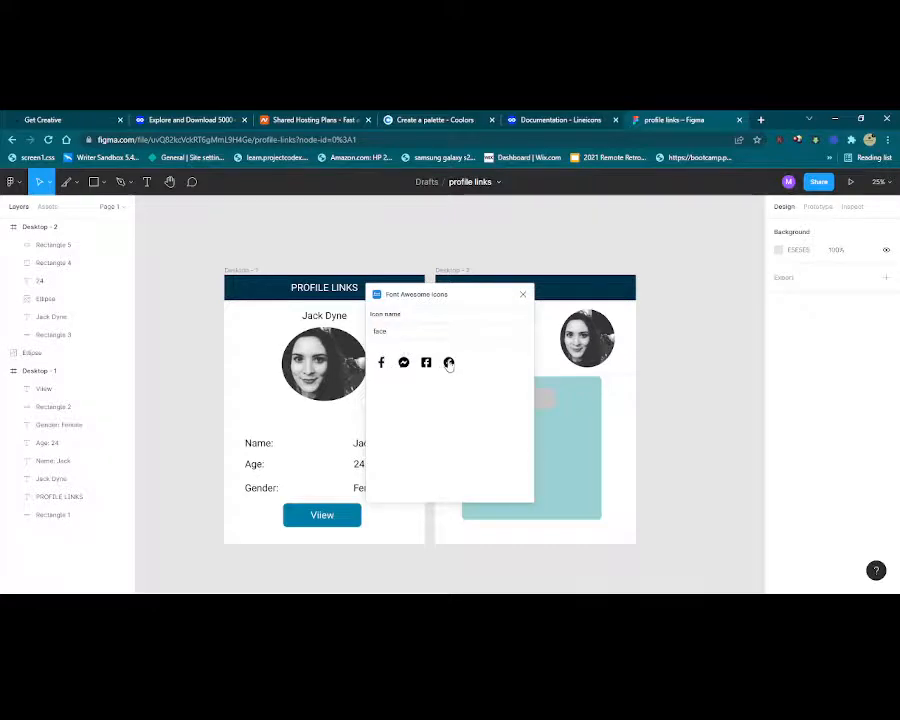
left_click(449, 363)
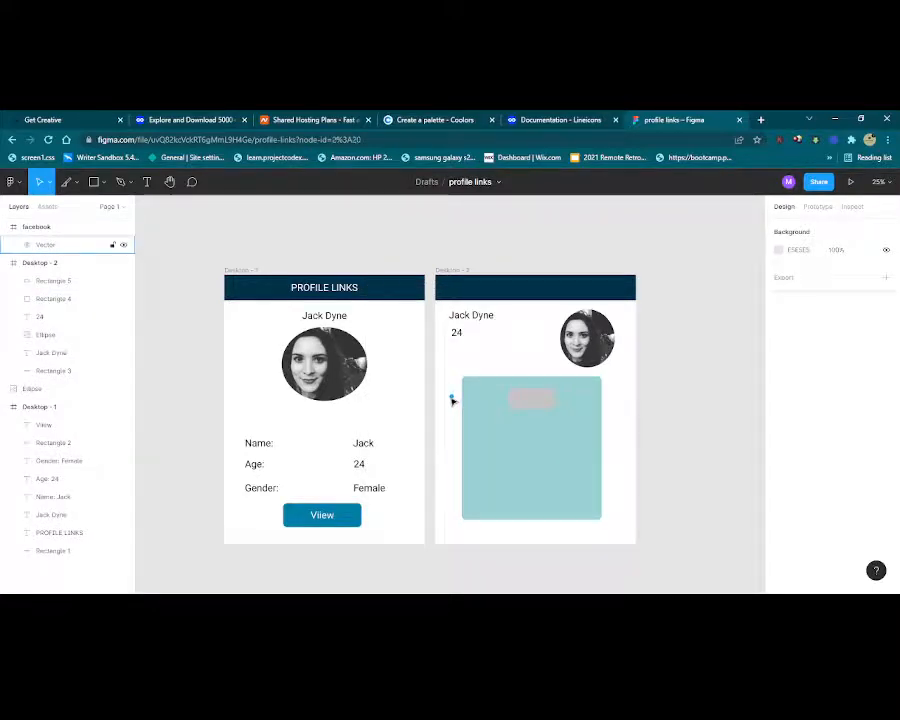
Move the Facebook icon onto the small grey rectangle and enlarge it to about 162 × 131 at about X 598, Y 823.
left_click(451, 398)
left_click_drag(454, 399, 531, 397)
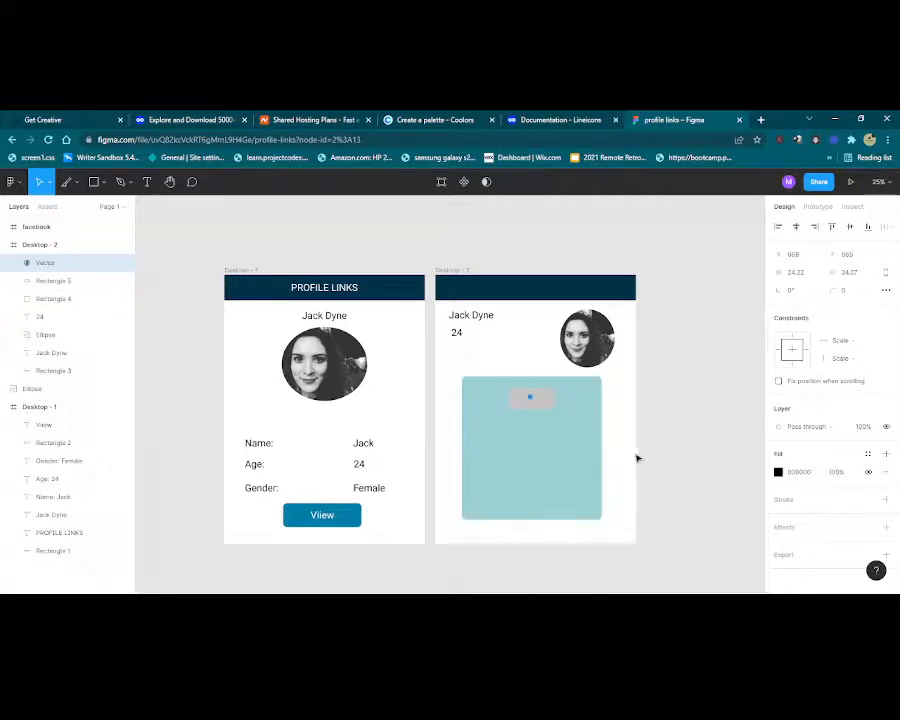
left_click(669, 459)
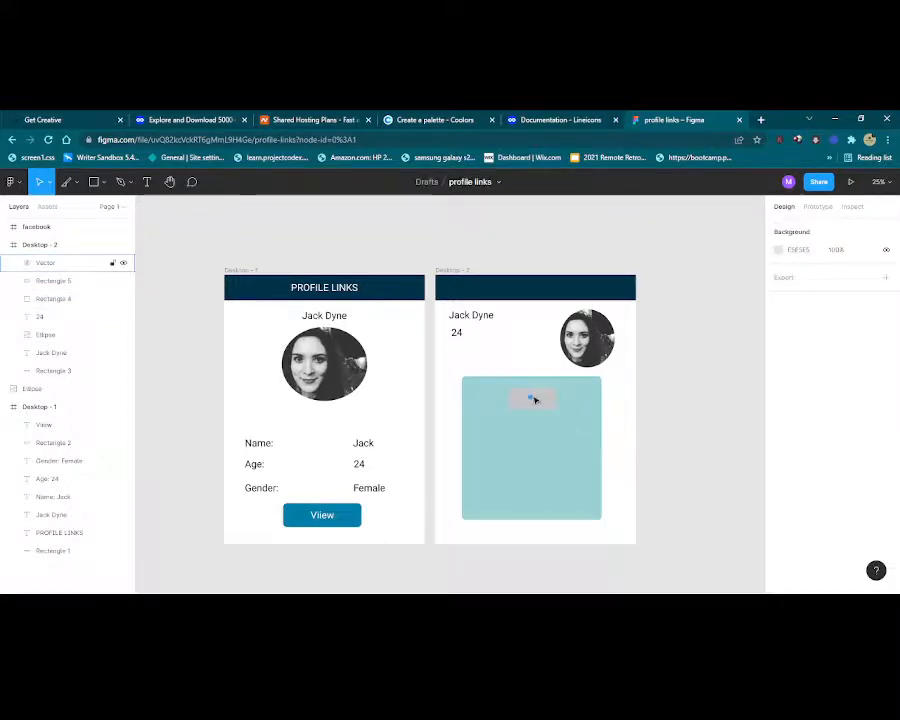
left_click(533, 398)
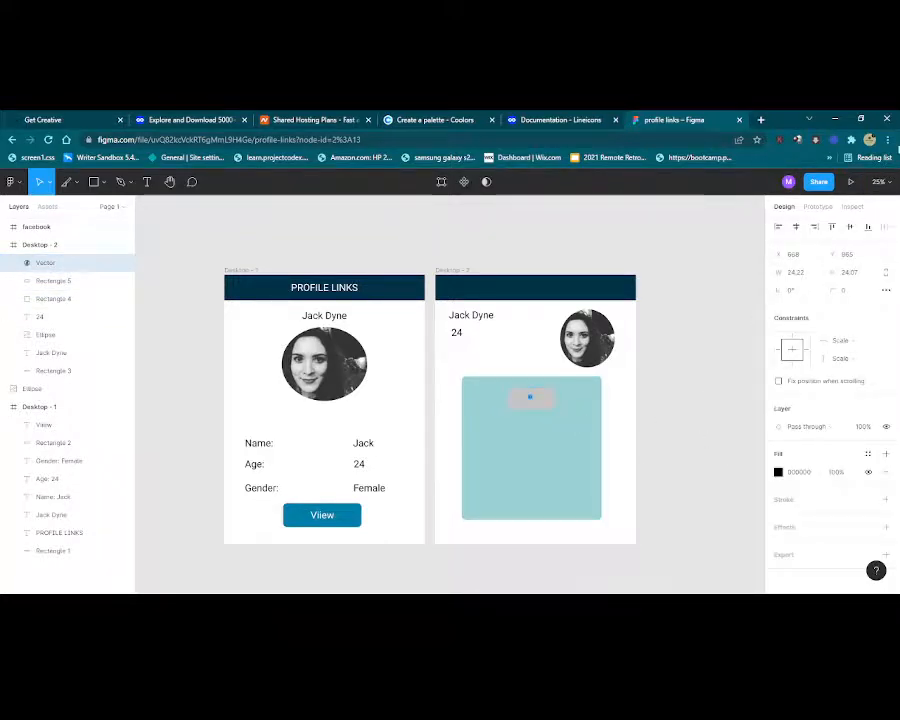
left_click(880, 180)
left_click(828, 237)
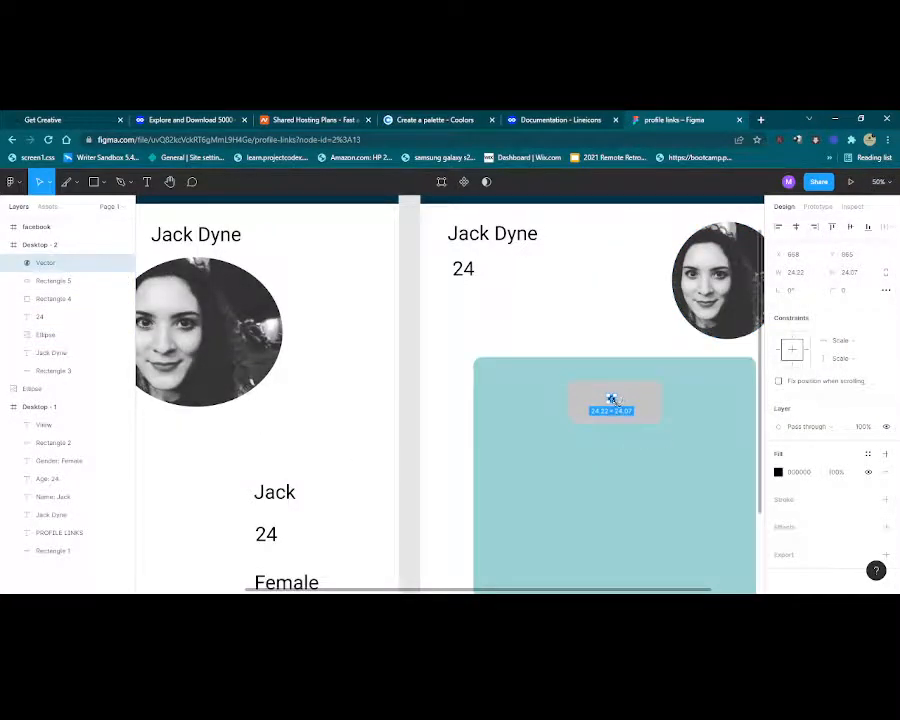
mouse_move(612, 399)
left_mouse_down()
mouse_move(654, 431)
mouse_move(616, 401)
left_mouse_up()
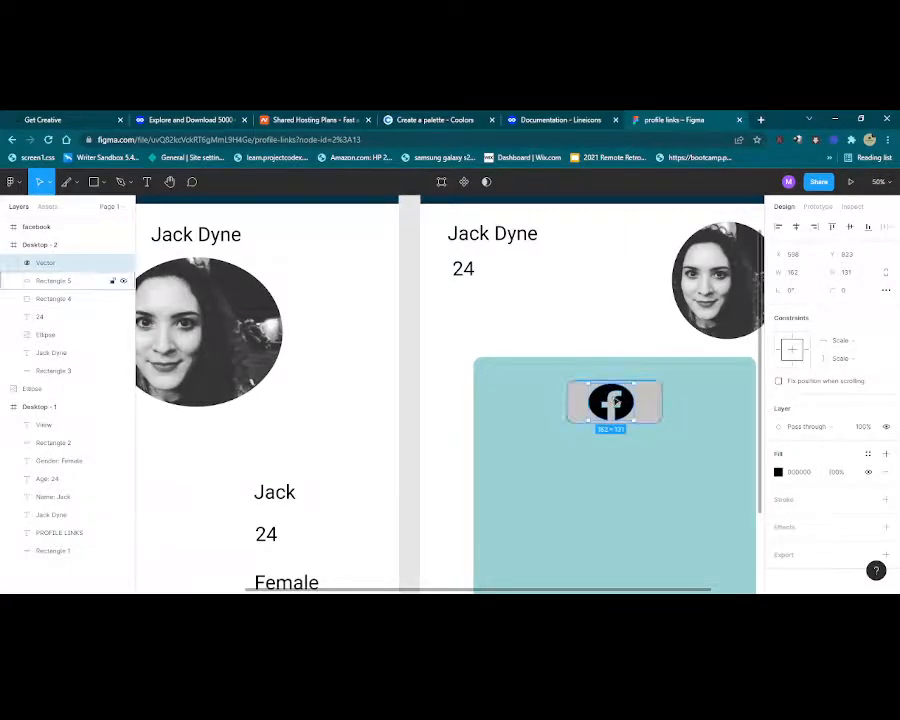
left_click(878, 181)
left_click(834, 251)
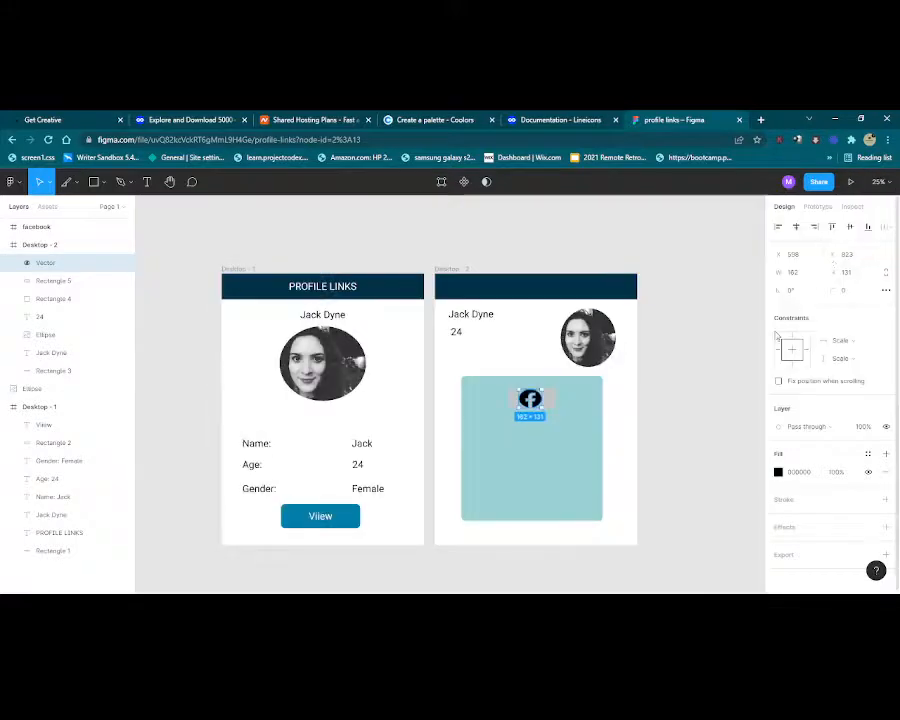
left_click(656, 419)
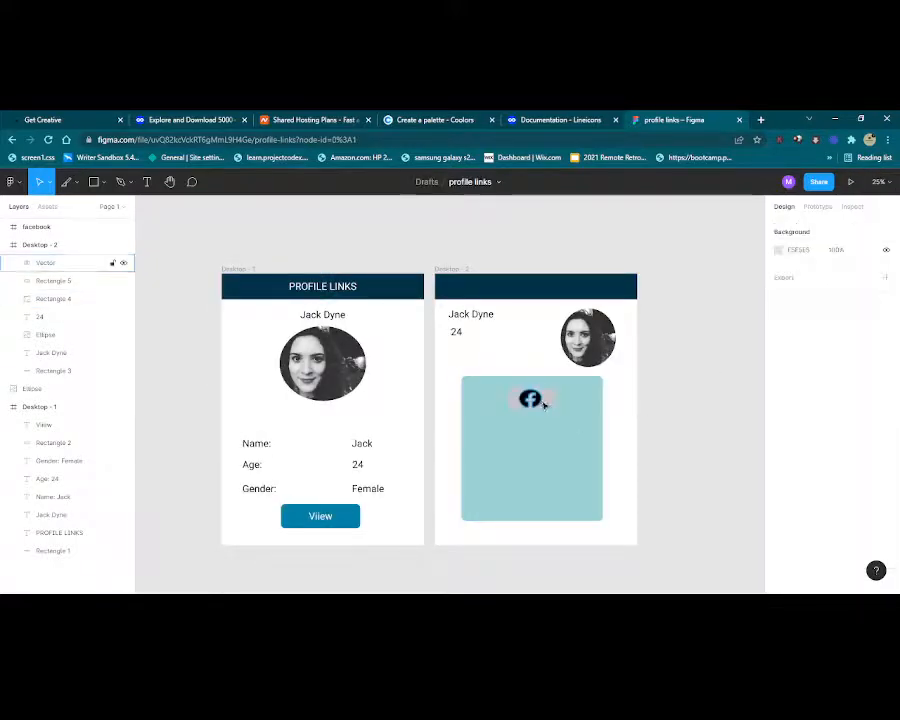
Enlarge the grey rectangle behind the Facebook icon to about 454 × 184 and centre the icon within it.
left_click(544, 405)
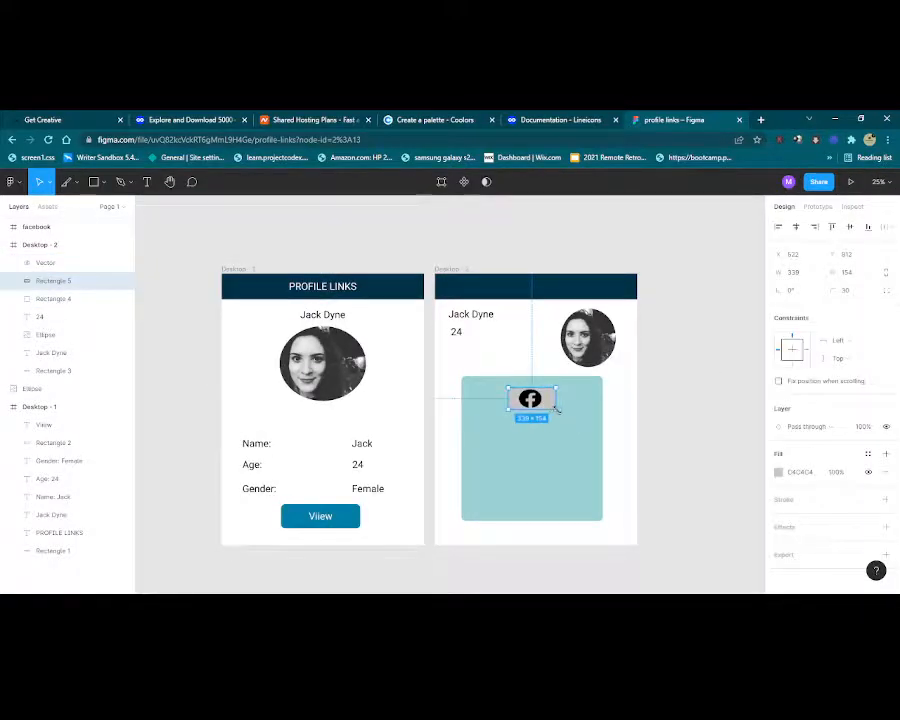
mouse_move(557, 411)
left_mouse_down()
mouse_move(571, 416)
mouse_move(552, 407)
left_mouse_up()
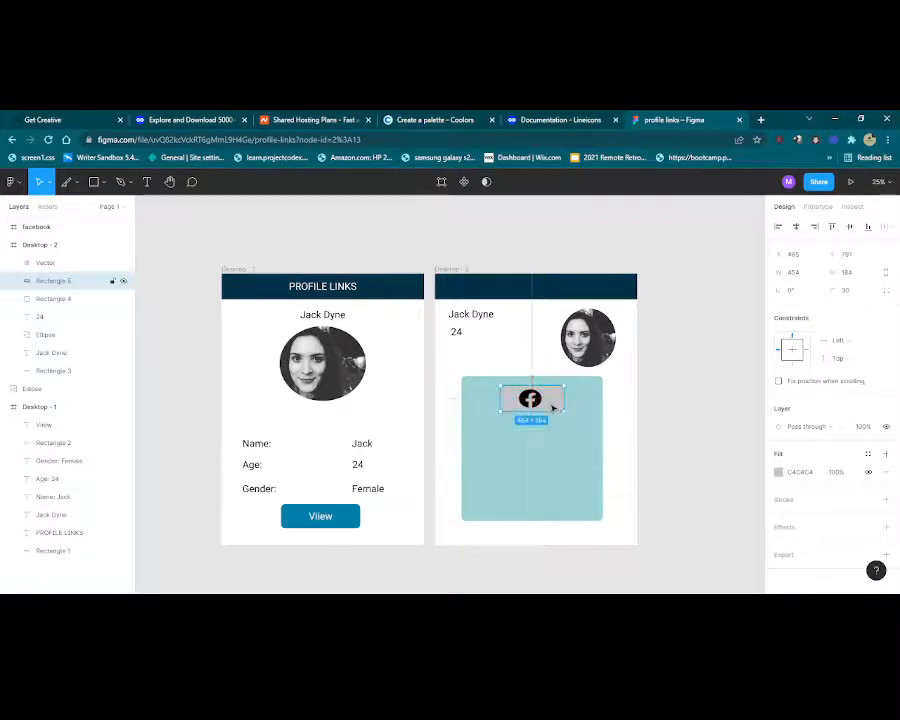
left_click(530, 400)
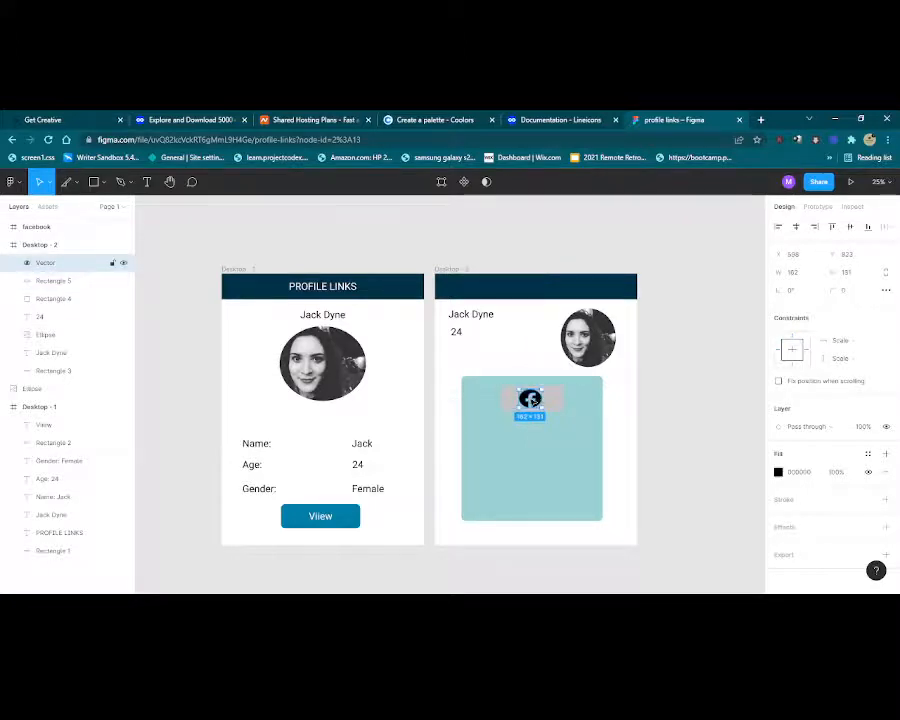
left_click_drag(532, 400, 533, 401)
left_click(636, 423)
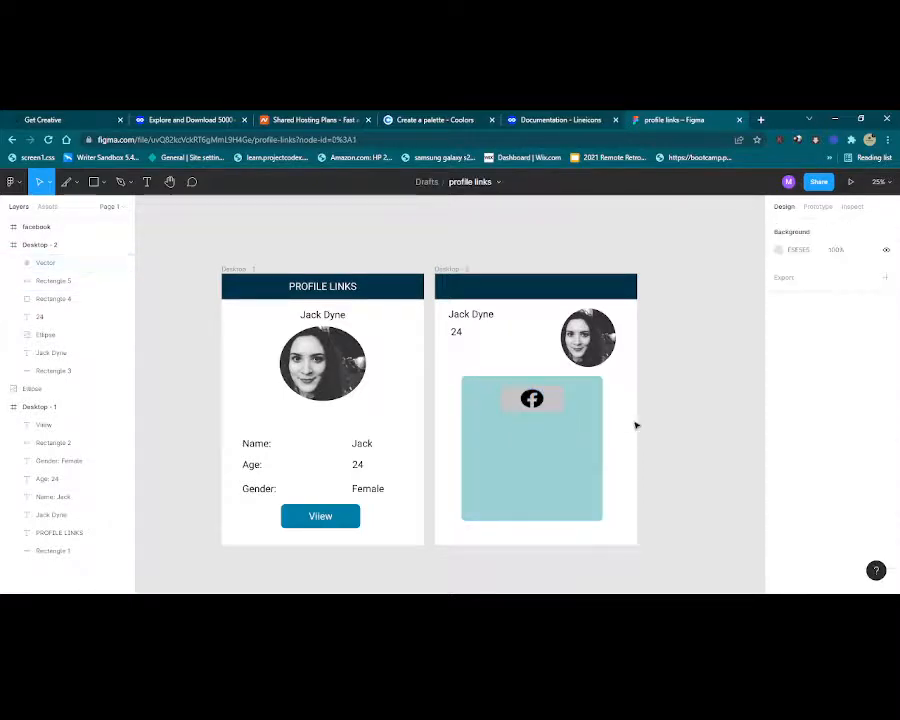
Duplicate the grey rectangle and place the copy below the original at about X 465, Y 1113.
left_click(558, 400)
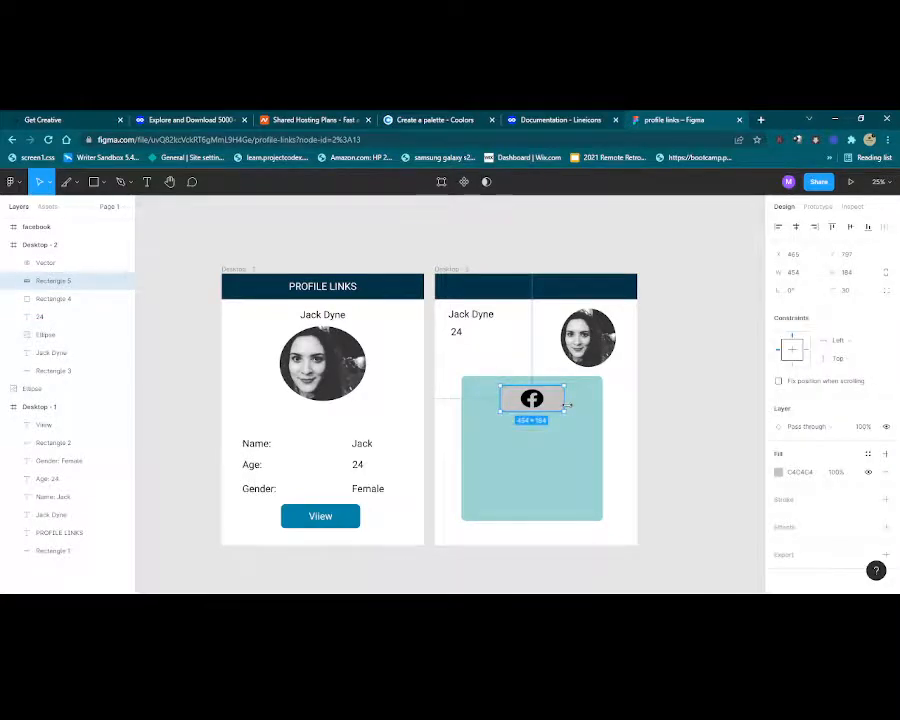
key("ctrl+v")
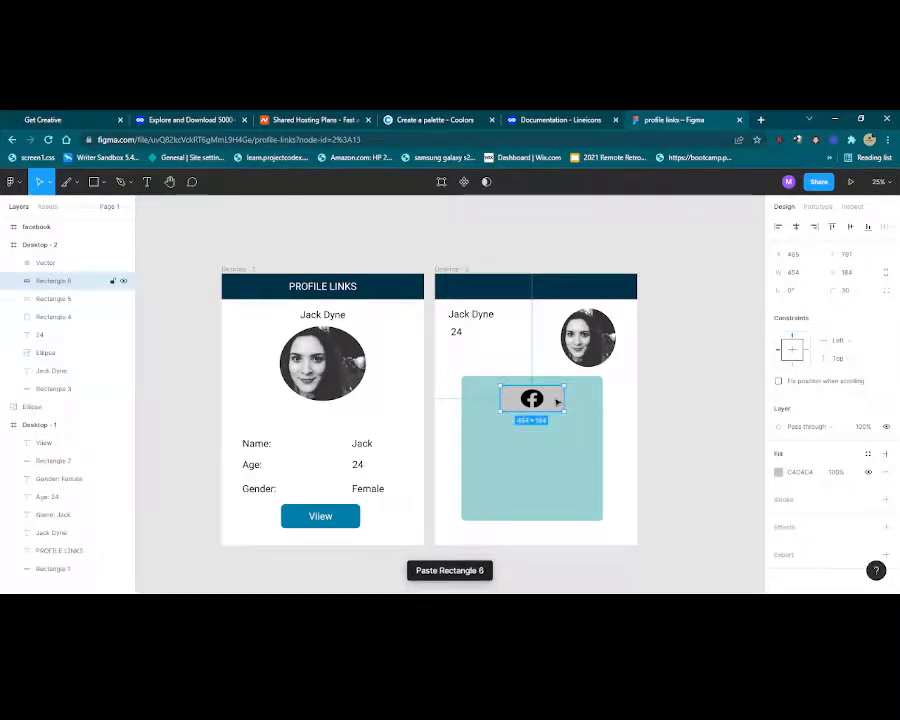
left_click_drag(557, 401, 557, 445)
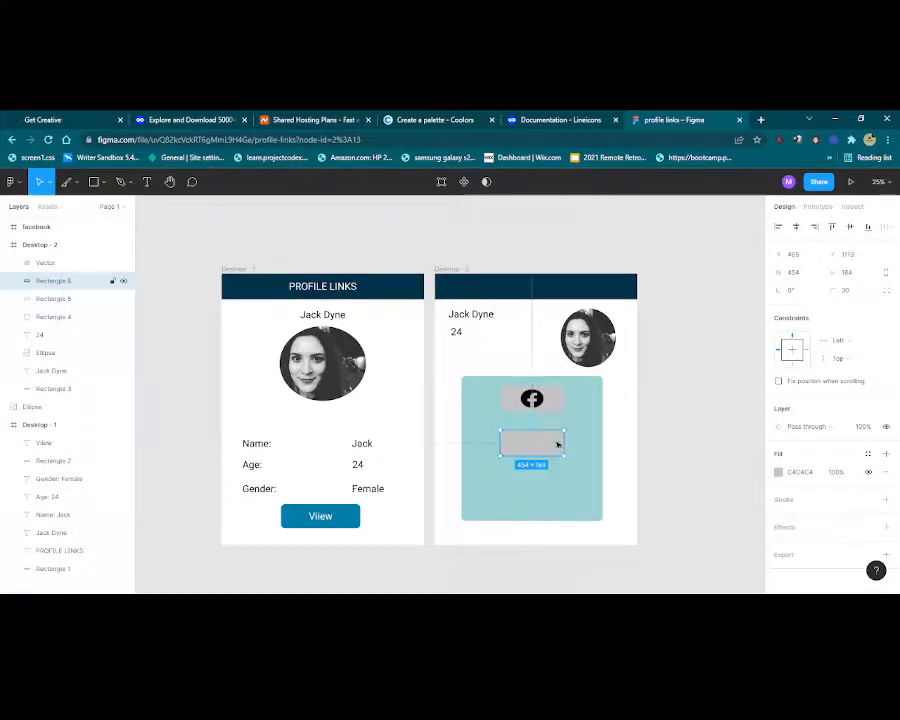
Insert the square LinkedIn icon by searching Font Awesome Icons for "linked" and place it on the lower grey rectangle.
left_click(12, 181)
mouse_move(95, 363)
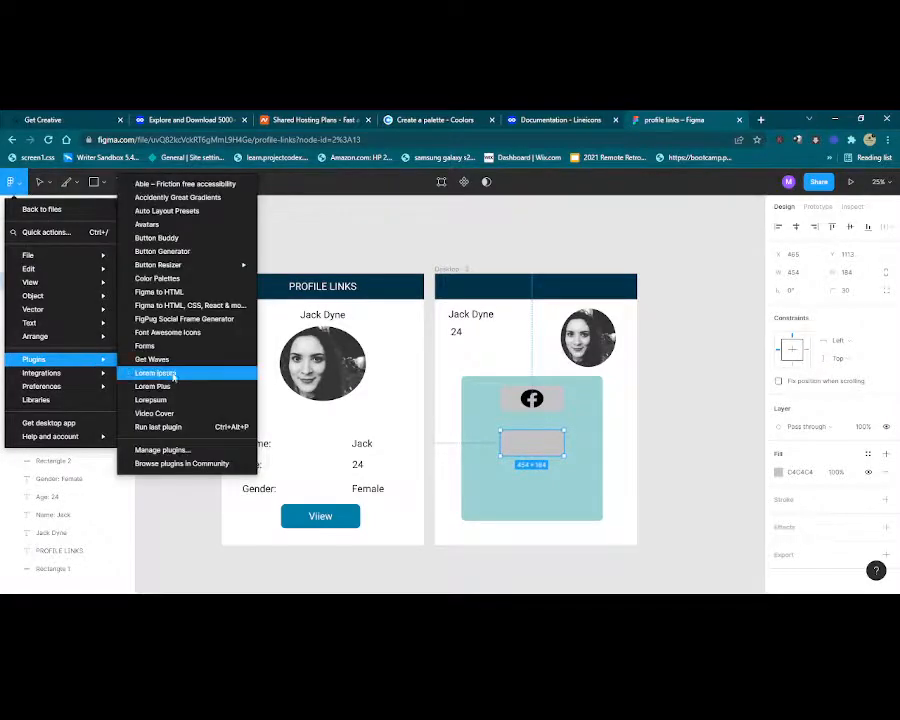
left_click(193, 338)
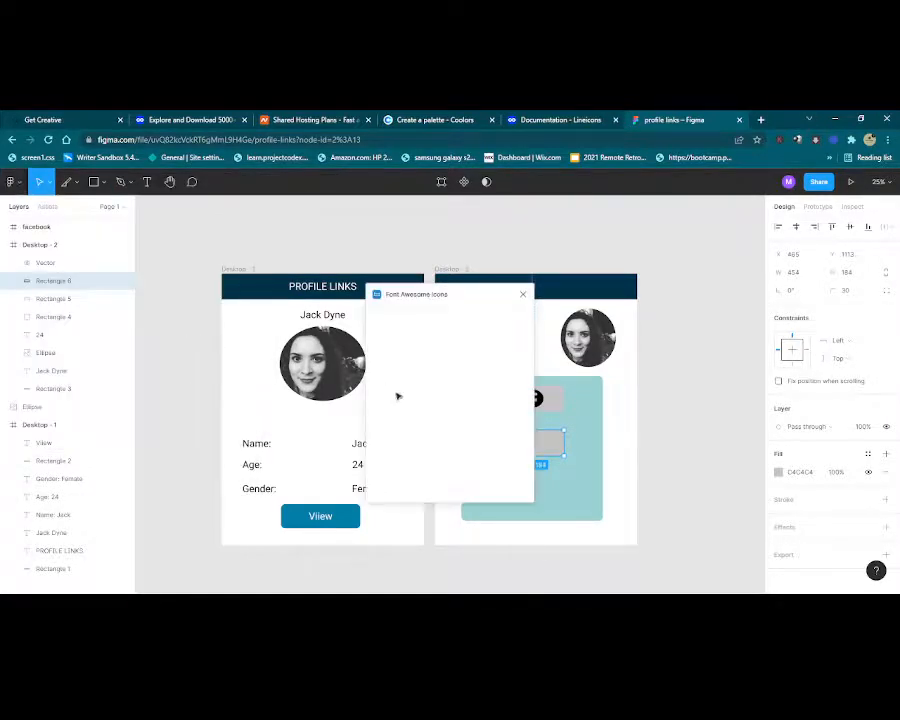
left_click(420, 332)
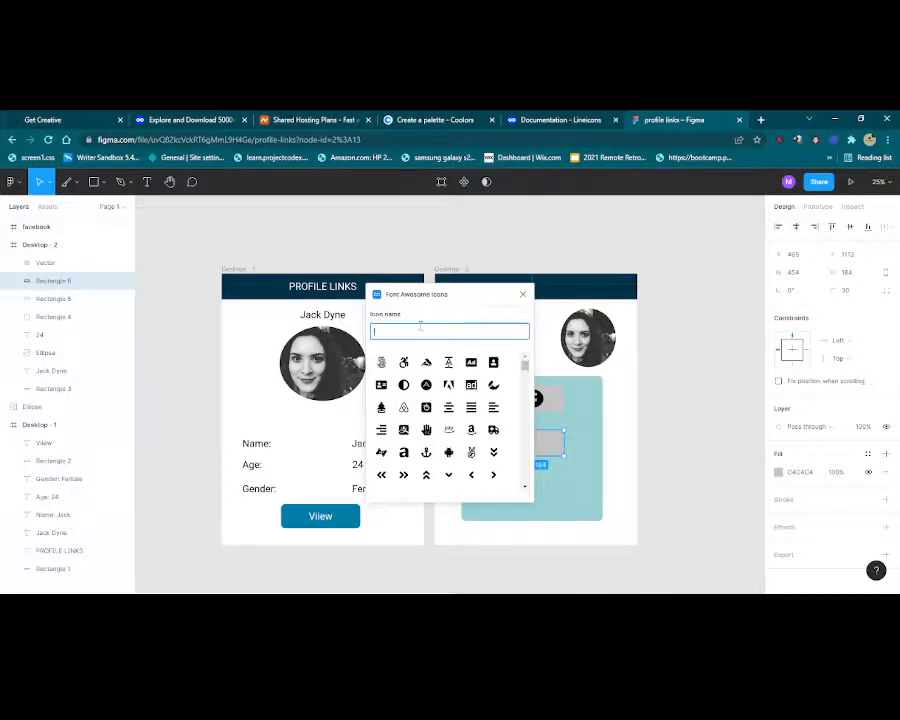
type("linked")
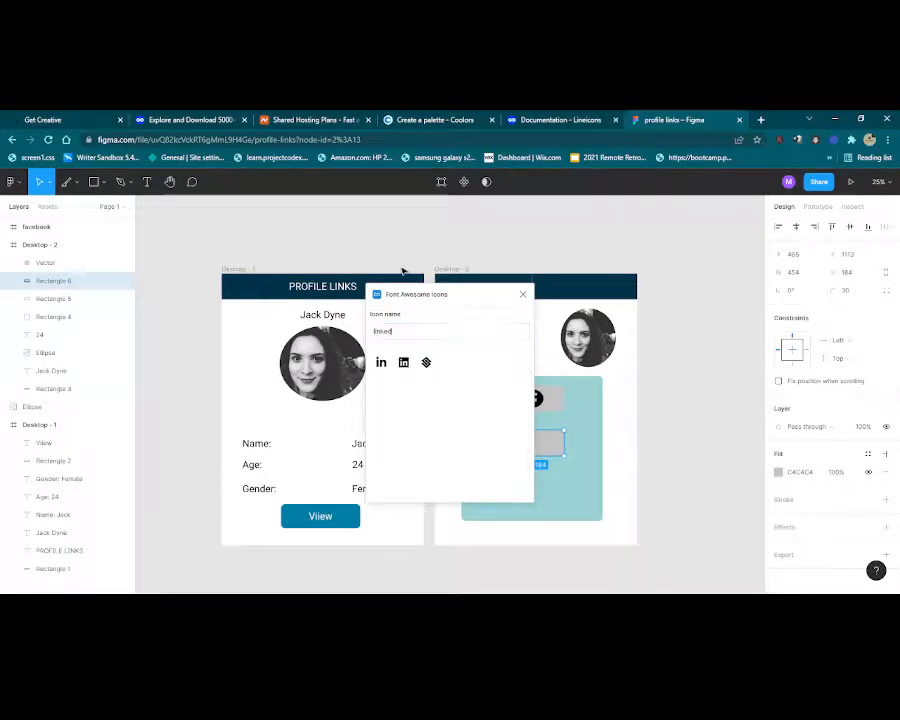
left_click(405, 363)
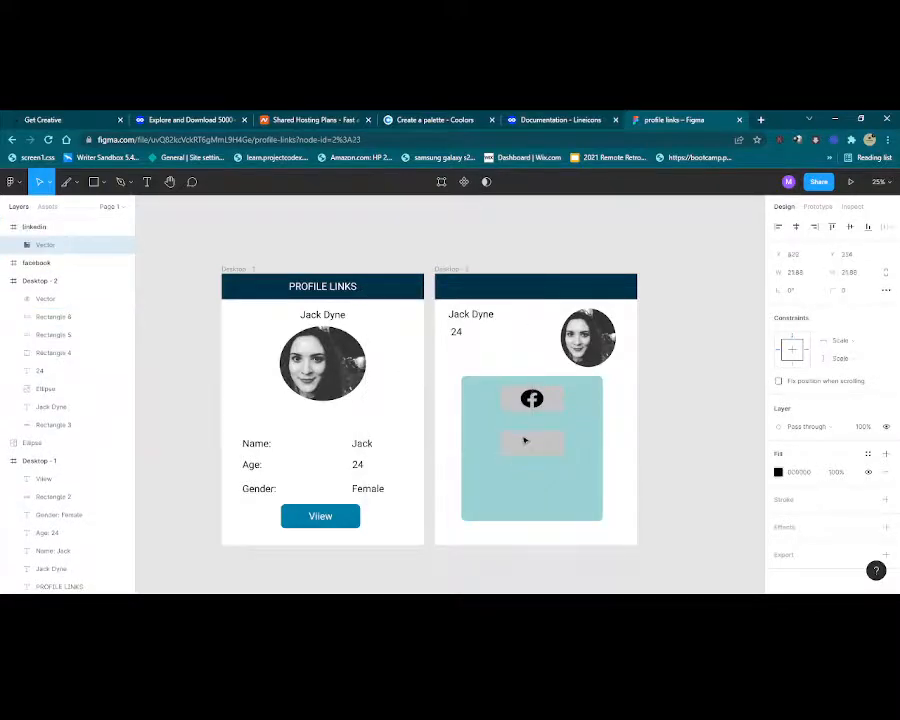
left_click_drag(456, 417, 449, 409)
left_click_drag(534, 450, 538, 452)
Try to enlarge the LinkedIn icon to about 202 × 102 within the lower grey rectangle.
left_click(878, 181)
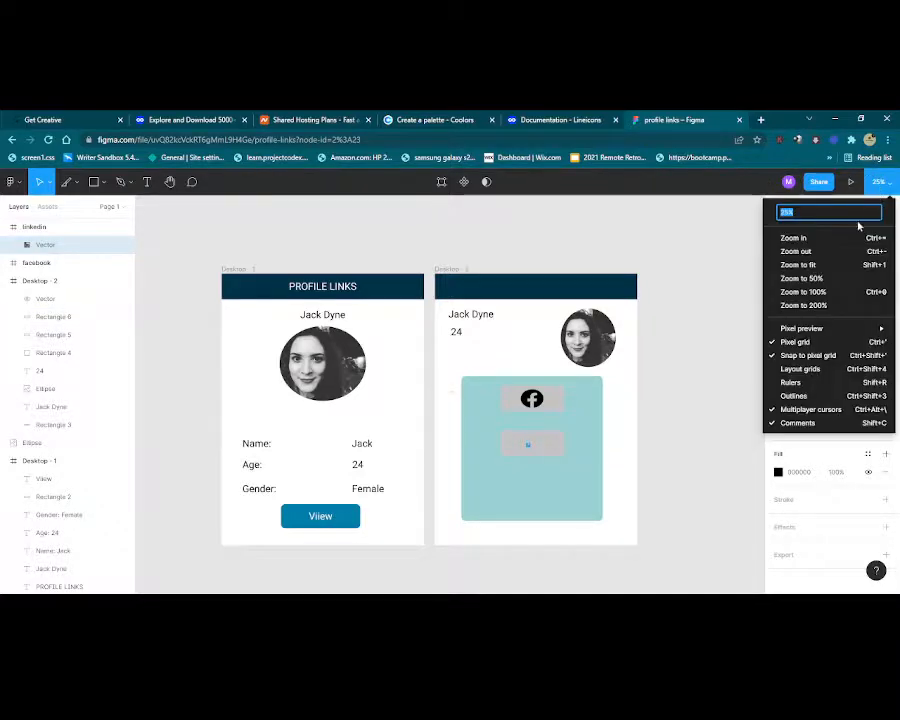
left_click(792, 235)
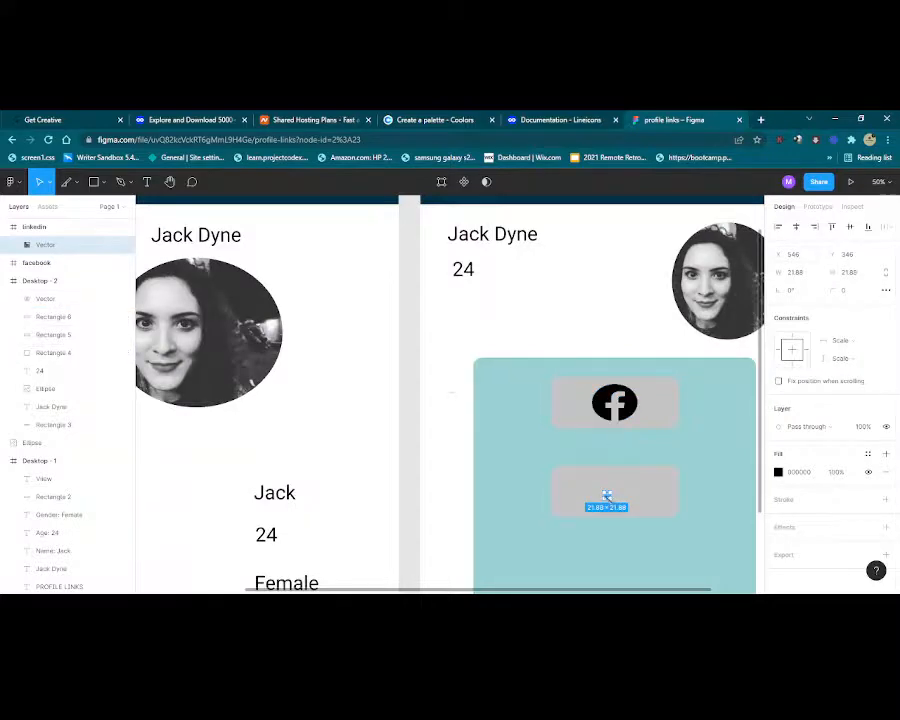
left_click_drag(605, 494, 553, 469)
left_click_drag(601, 493, 624, 486)
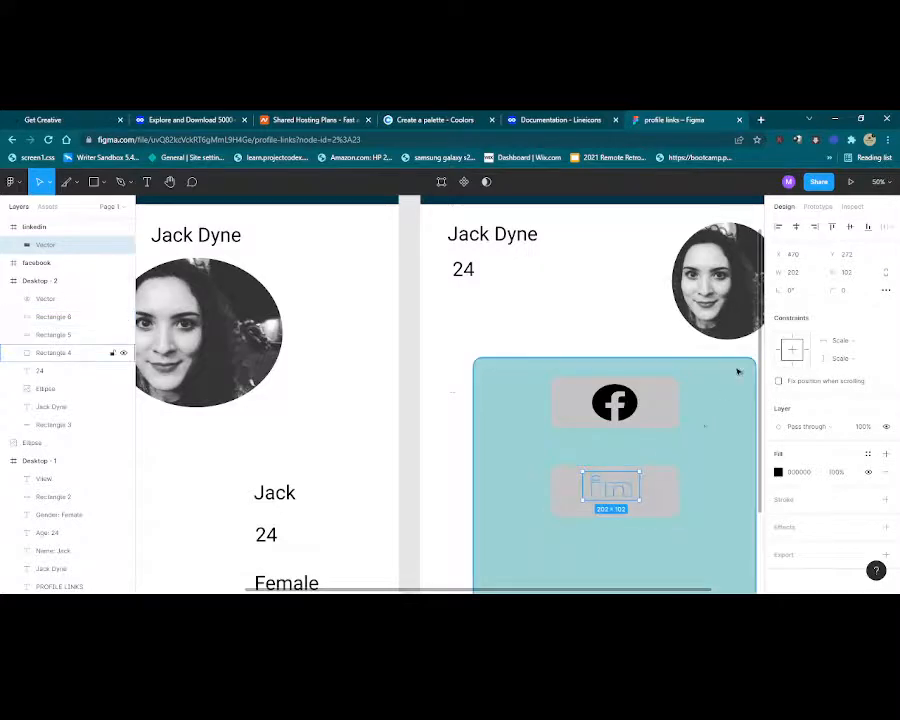
left_click(888, 184)
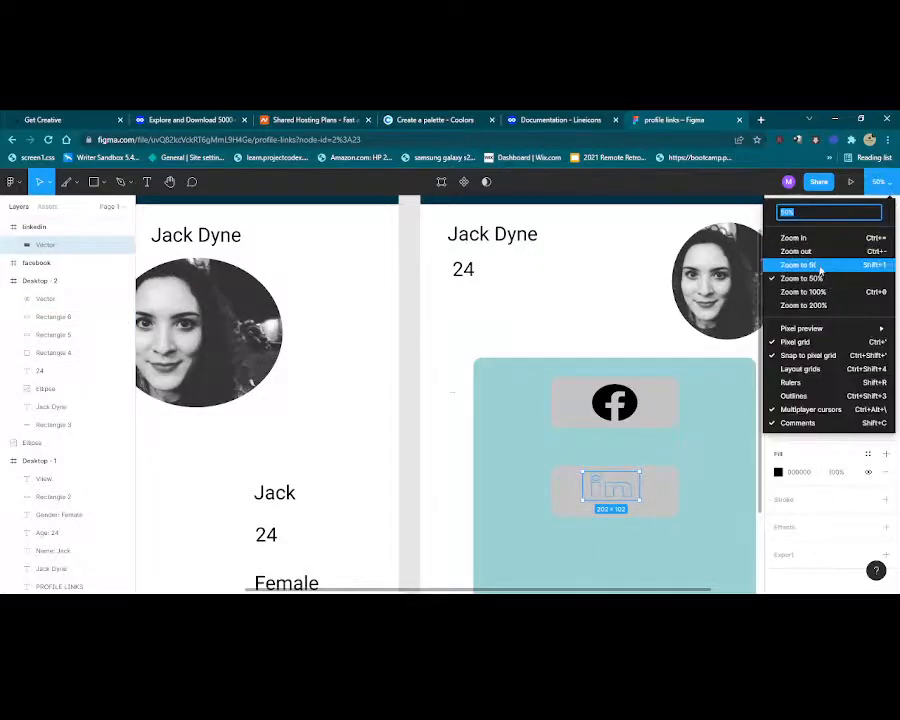
left_click(813, 256)
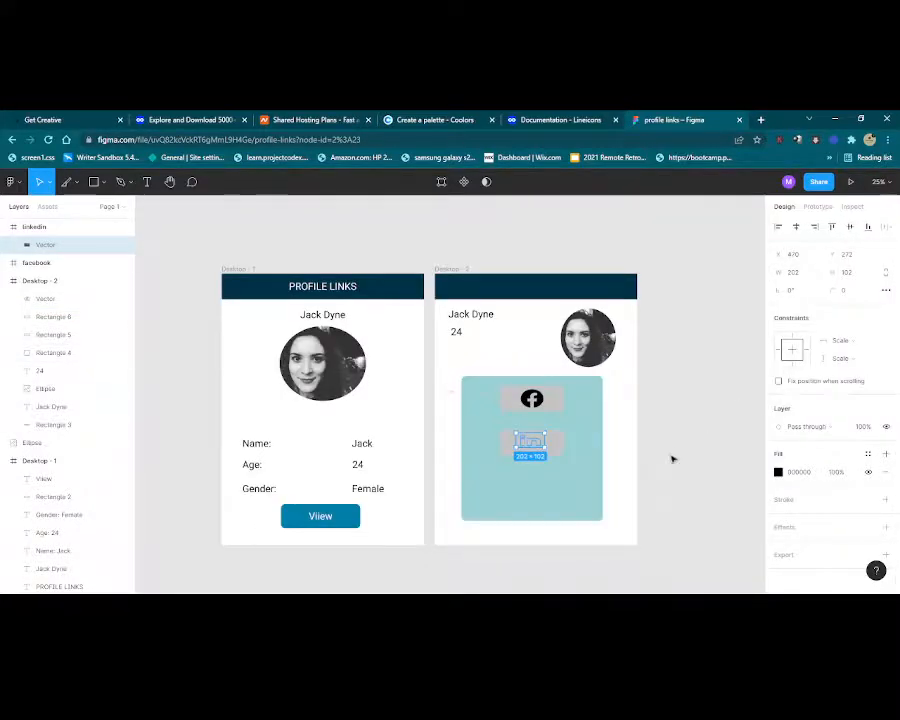
left_click(668, 456)
Try adding a black stroke to the LinkedIn icon, and undo it along with the icon's resizing and repositioning.
left_click(531, 447)
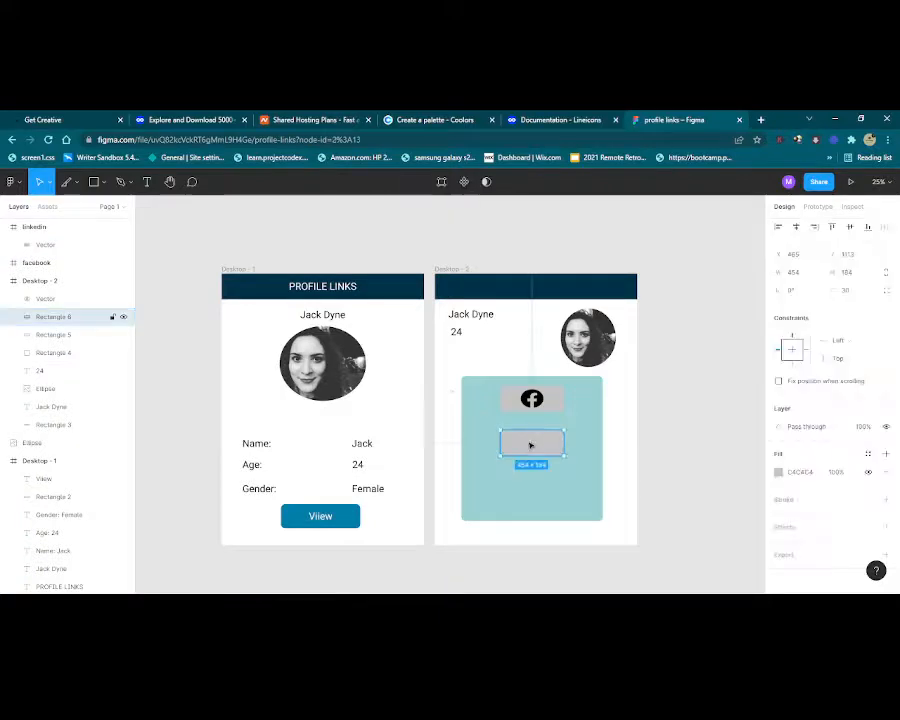
key("ctrl+z")
key("ctrl+z")
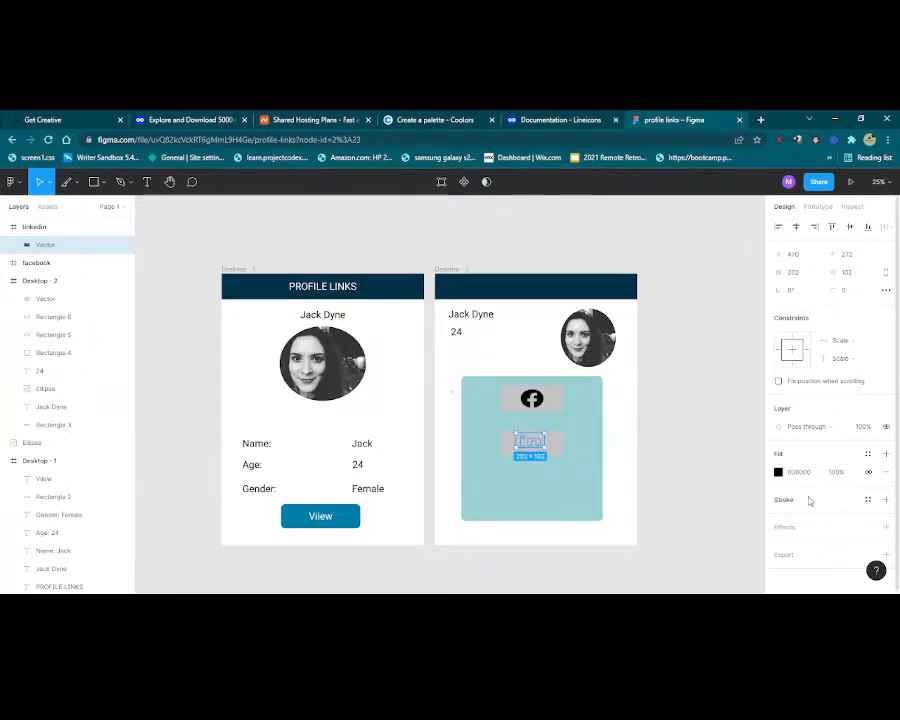
left_click(782, 499)
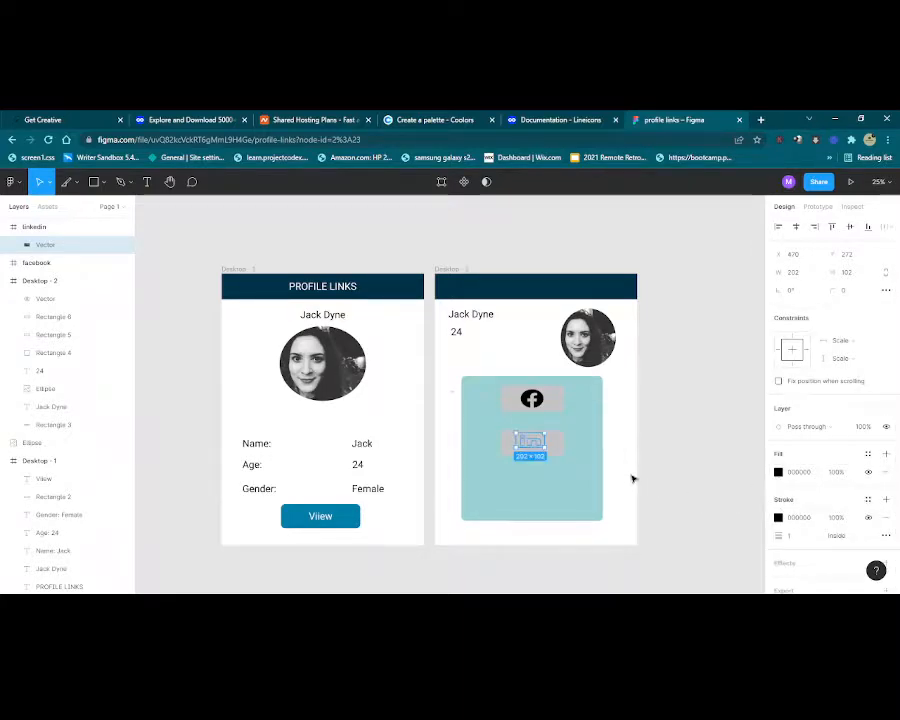
key("ctrl+z")
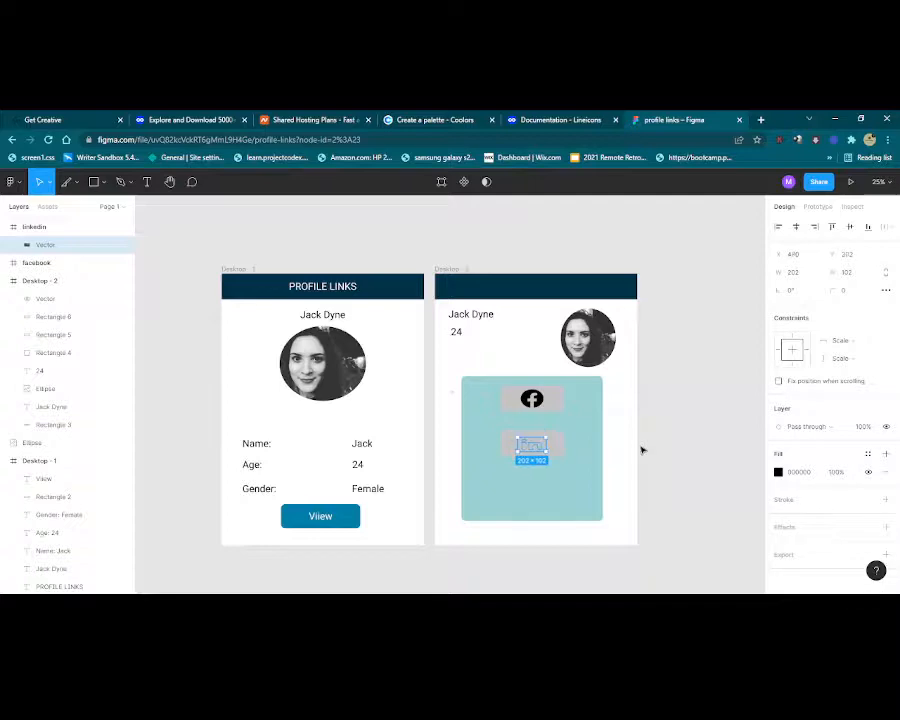
key("ctrl+z")
key("ctrl+z")
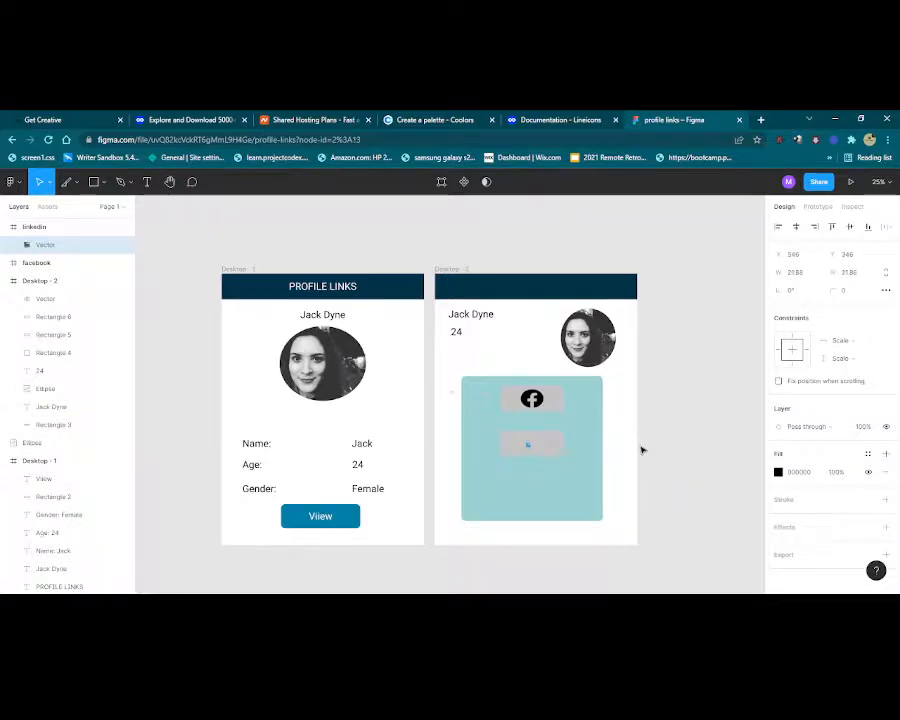
Undo the LinkedIn icon's last move and try enlarging its vector to about 179 × 259 and the facebook frame to about 45 × 25.
key("ctrl+z")
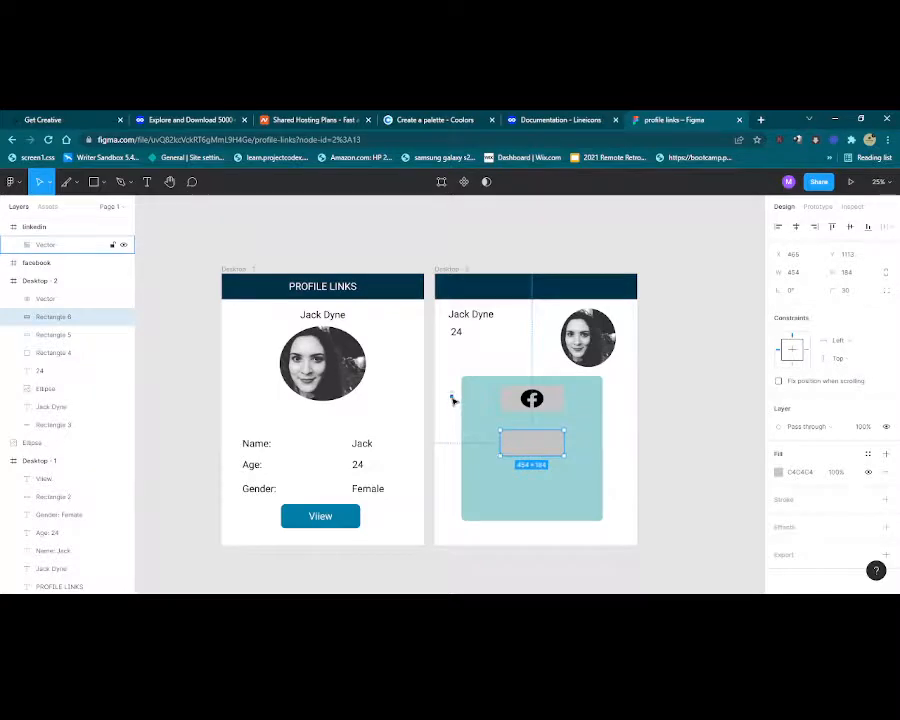
left_click(450, 397)
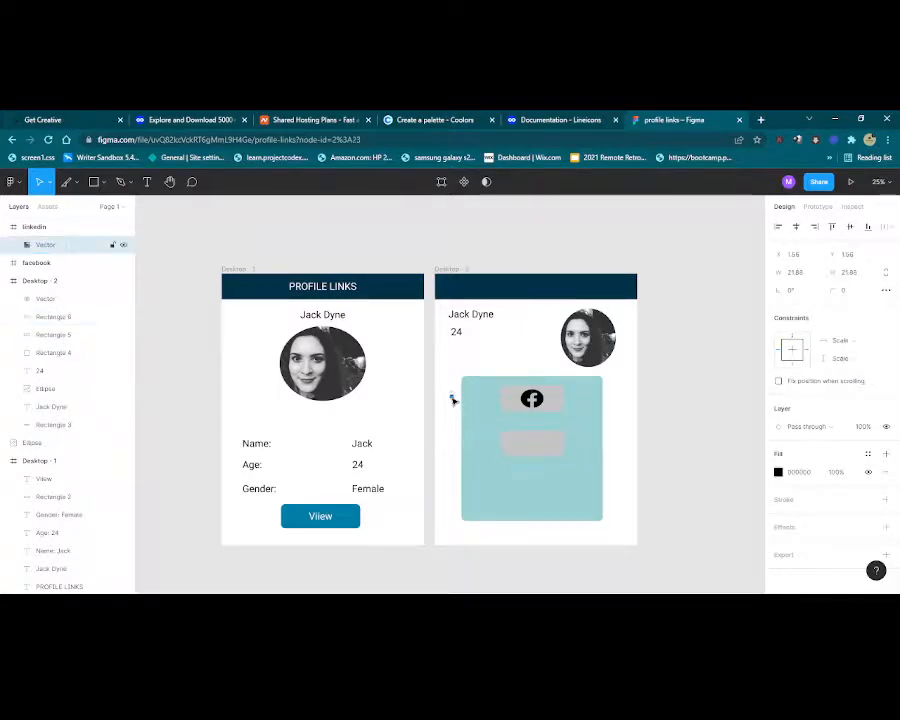
left_click(879, 182)
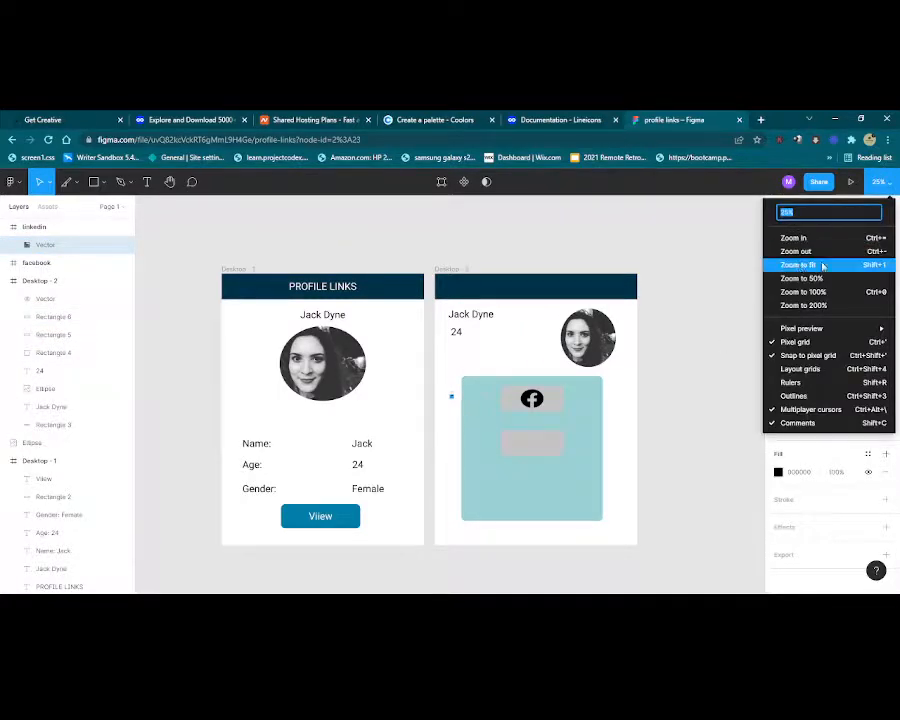
left_click(798, 236)
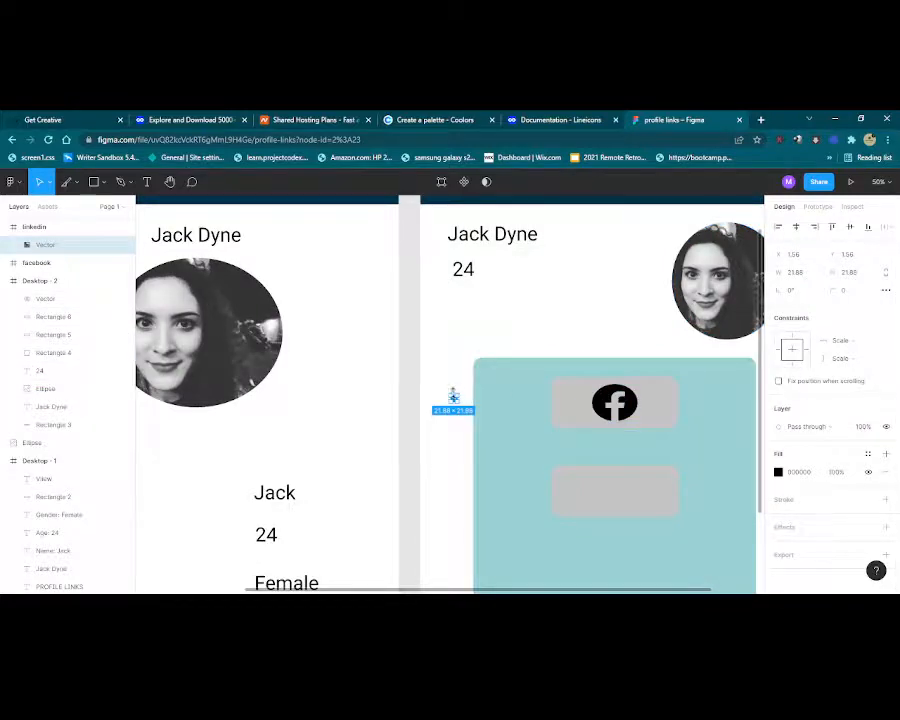
left_click_drag(452, 397, 465, 346)
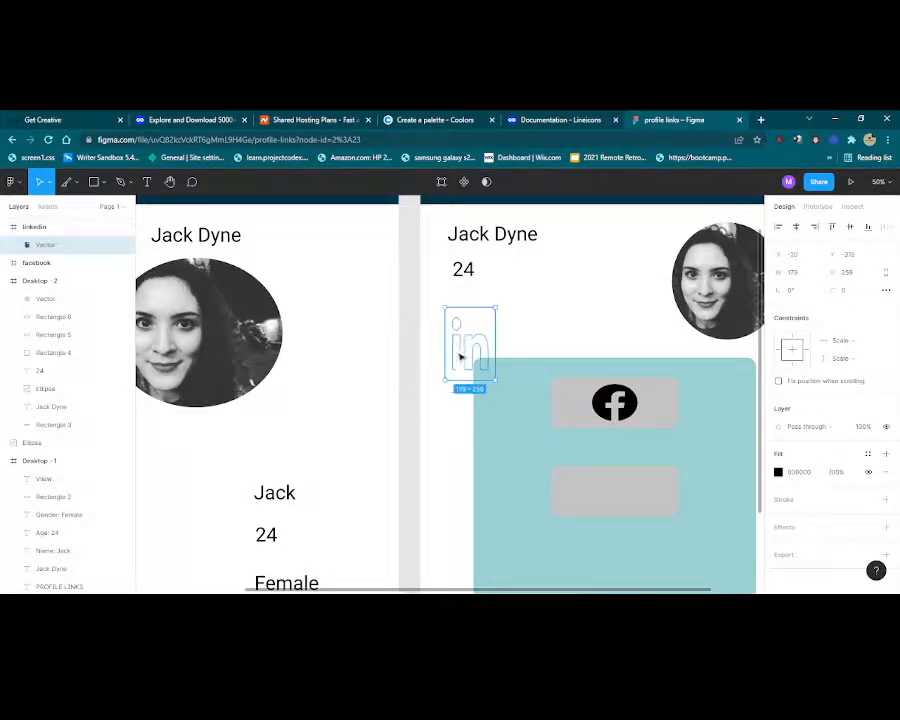
left_click(452, 399)
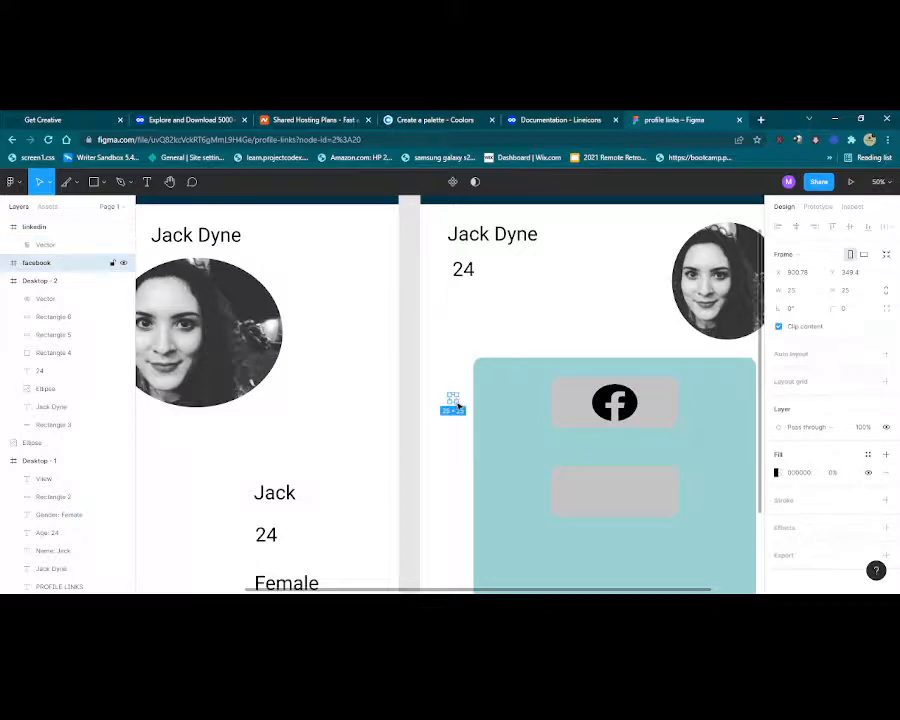
mouse_move(459, 401)
left_mouse_down()
mouse_move(514, 446)
mouse_move(476, 426)
mouse_move(466, 405)
left_mouse_up()
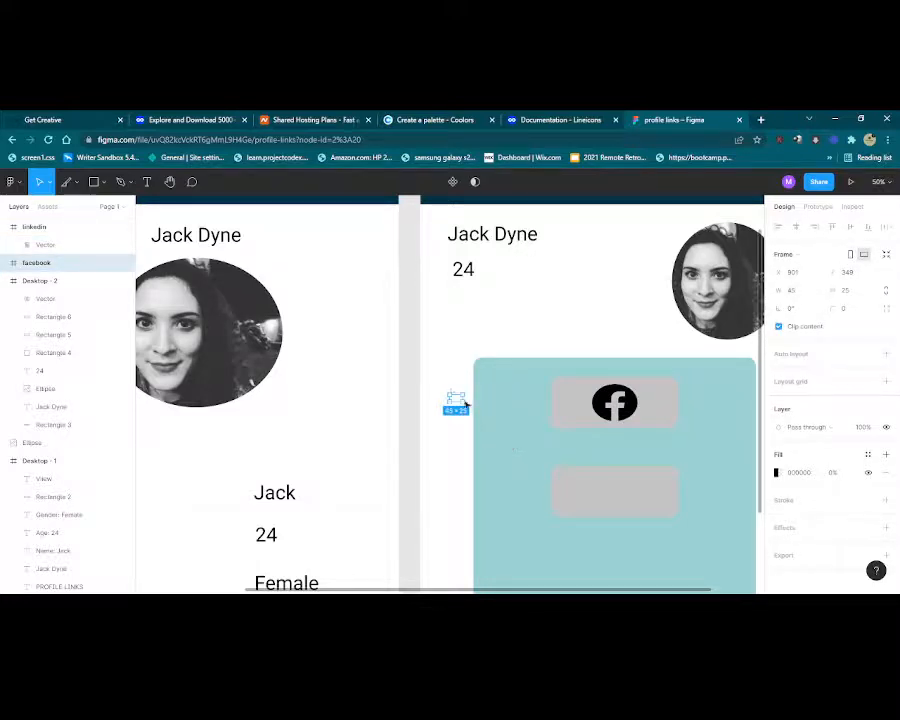
left_click(455, 350)
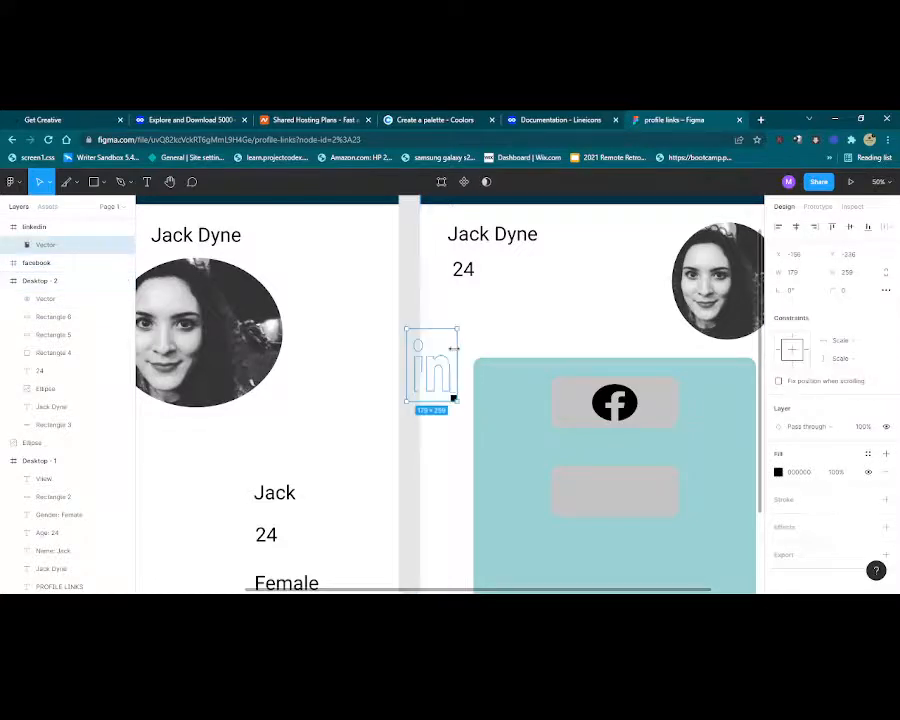
Undo the resizing attempts and the insertion of the square LinkedIn icon.
key("ctrl+z")
key("ctrl+z")
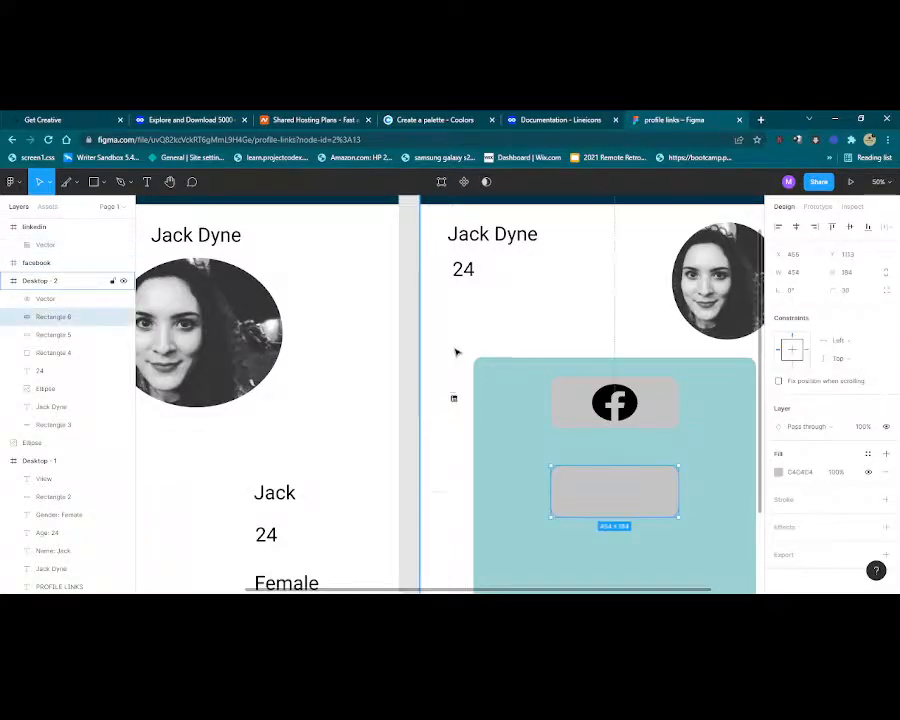
key("ctrl+z")
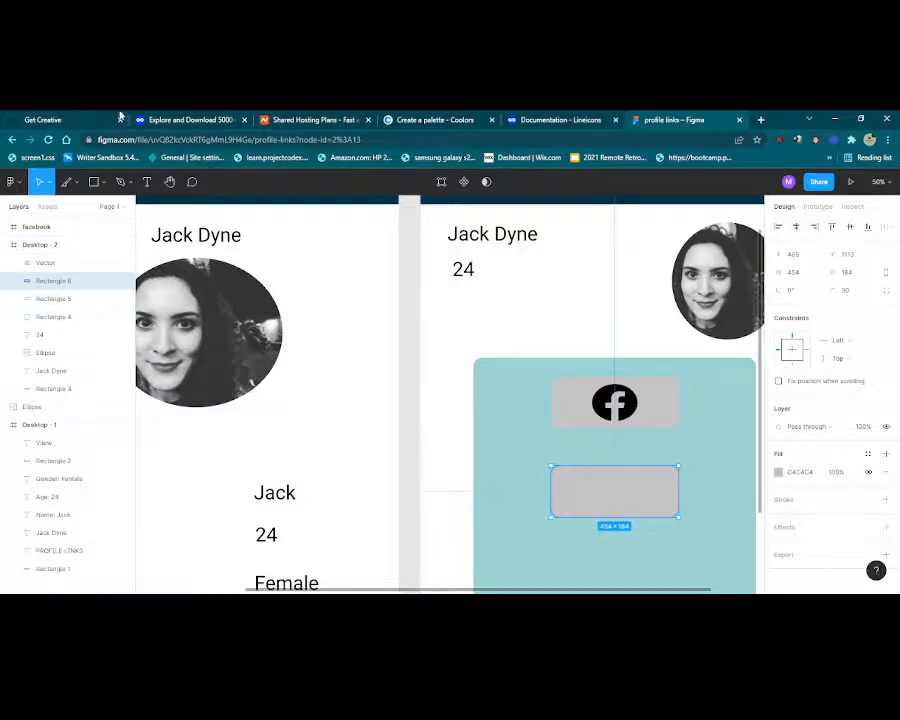
Insert the plain "in" LinkedIn icon by searching Font Awesome Icons for "linked".
left_click(22, 185)
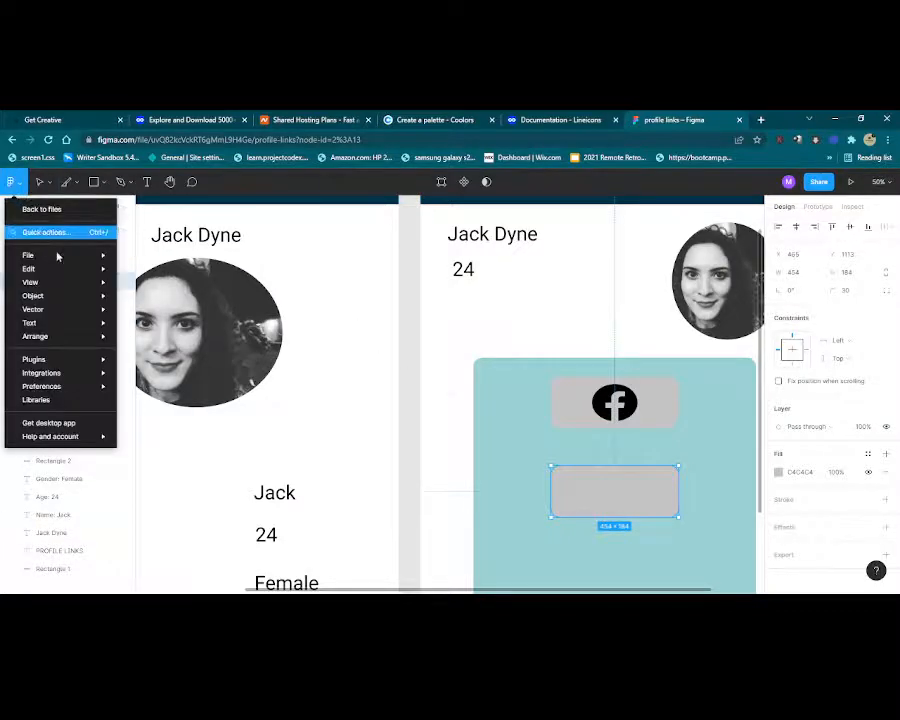
mouse_move(86, 364)
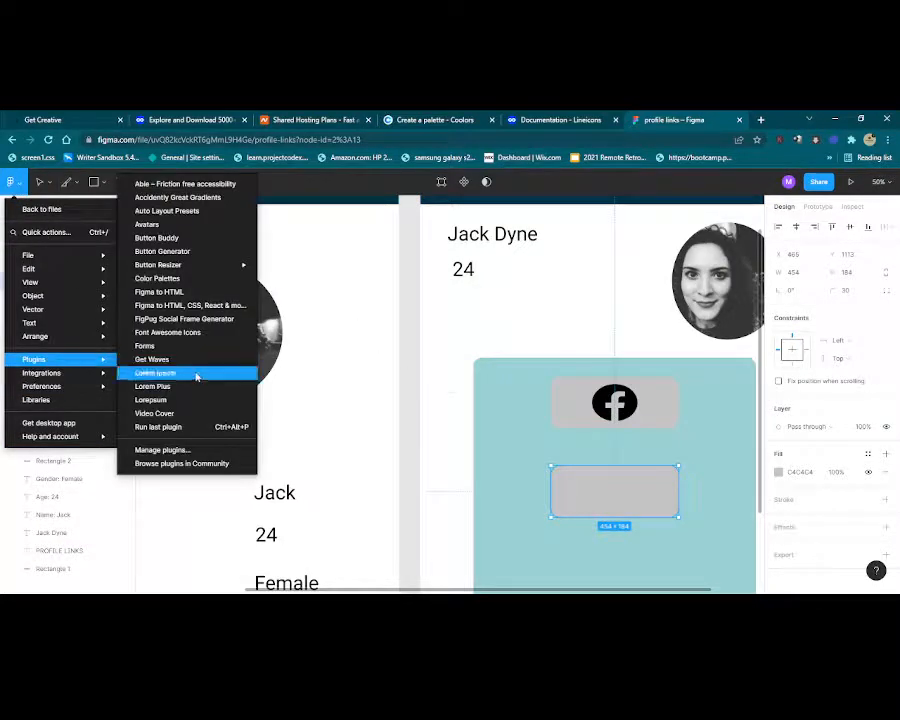
left_click(190, 332)
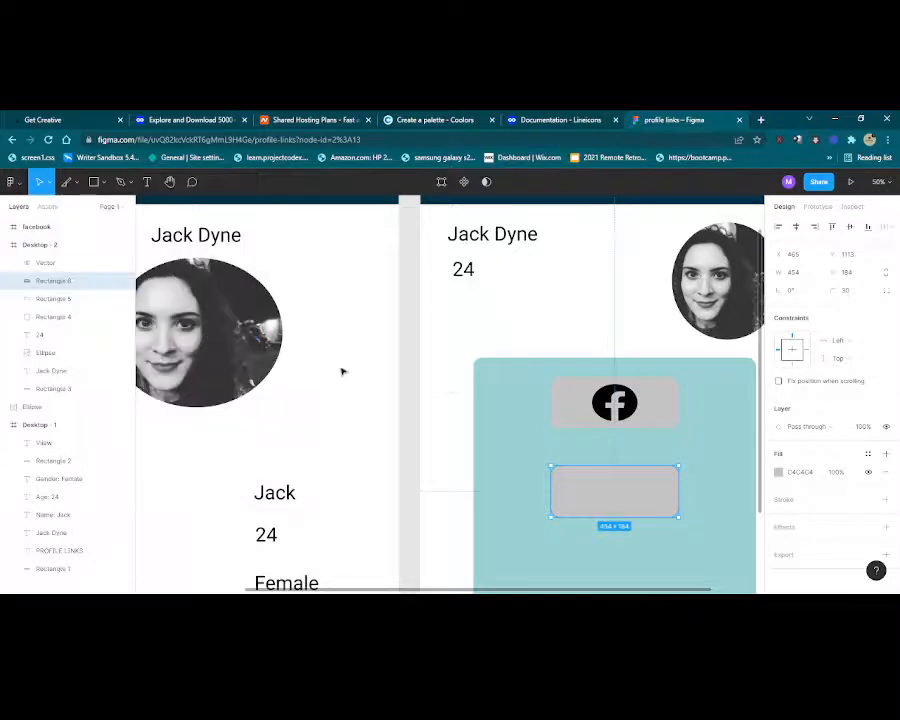
left_click(418, 331)
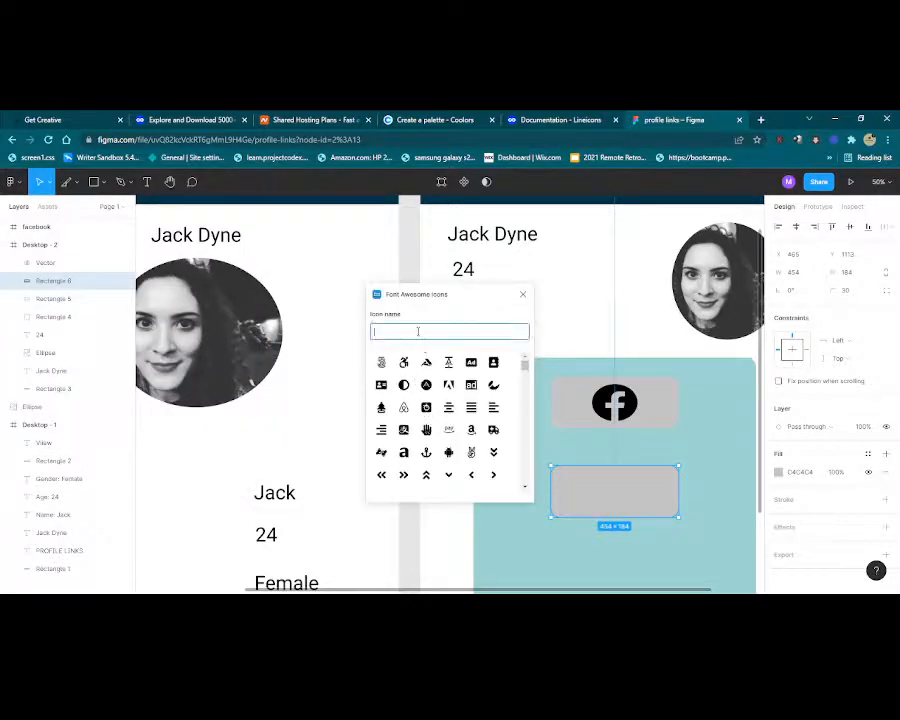
type("linked")
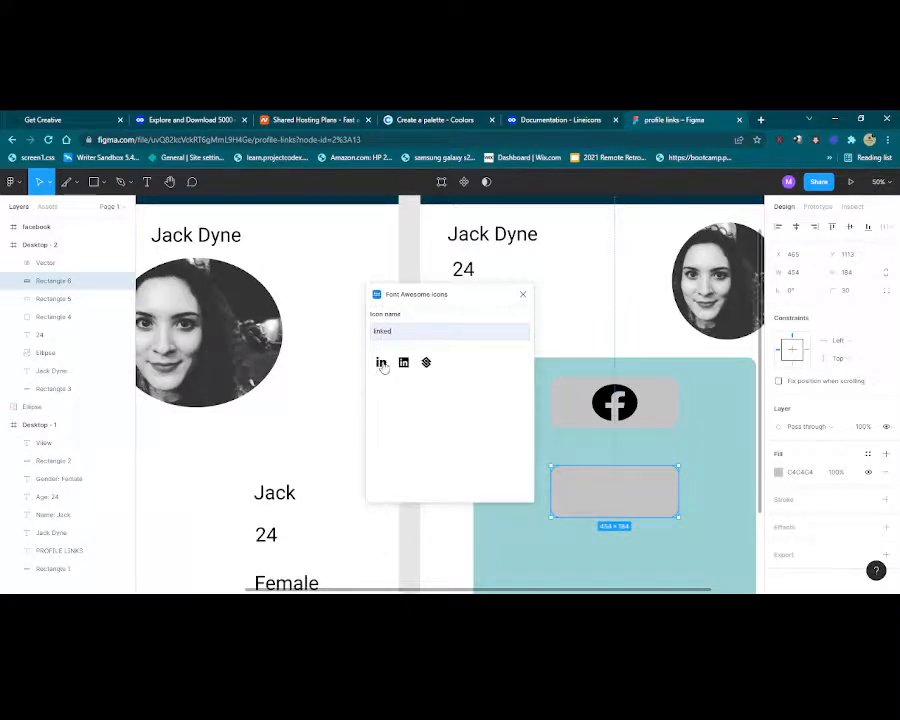
left_click(381, 364)
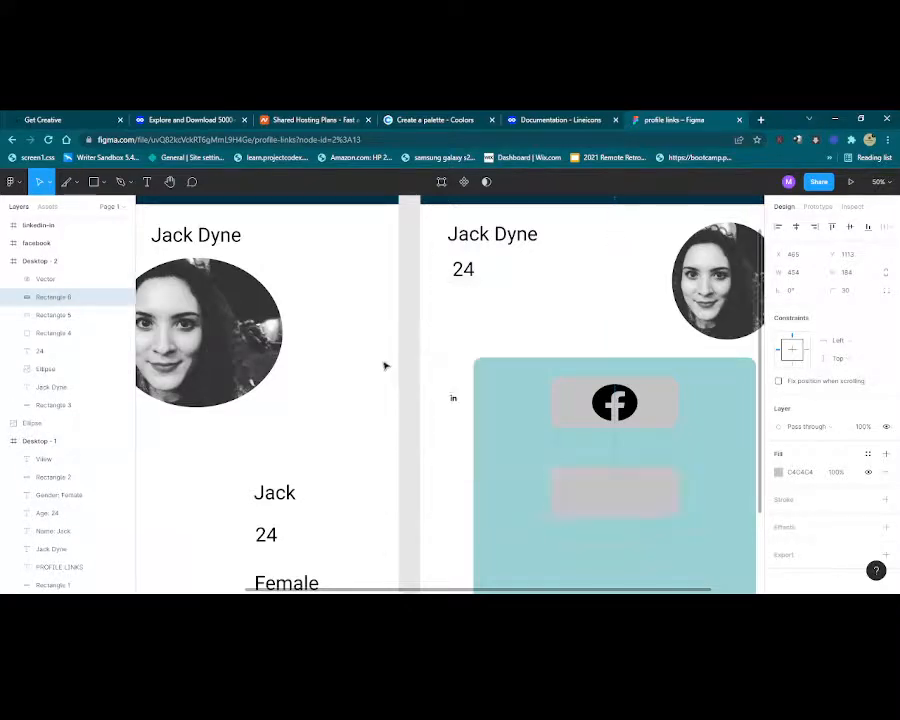
Try to enlarge the plain LinkedIn icon's vector to about 198 × 179 and shift it beside the teal panel.
left_click(454, 398)
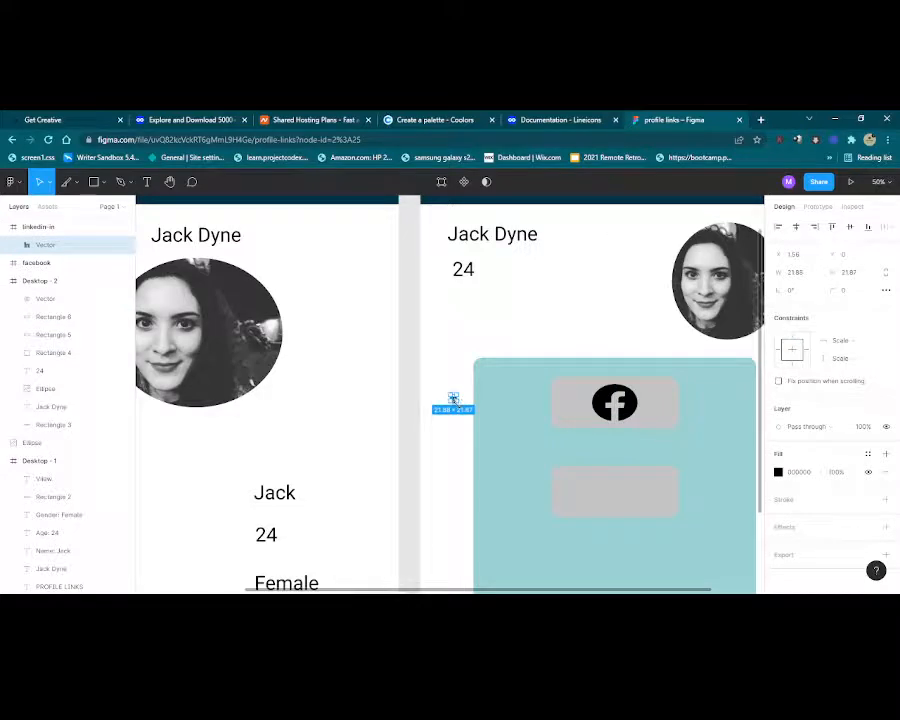
left_click_drag(455, 400, 507, 447)
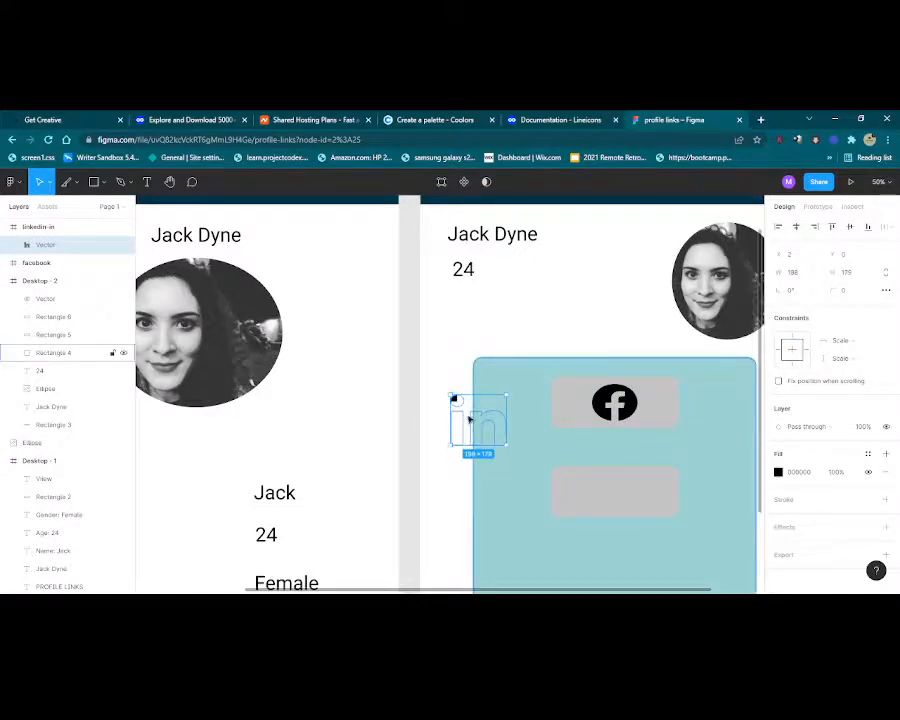
left_click_drag(468, 417, 469, 432)
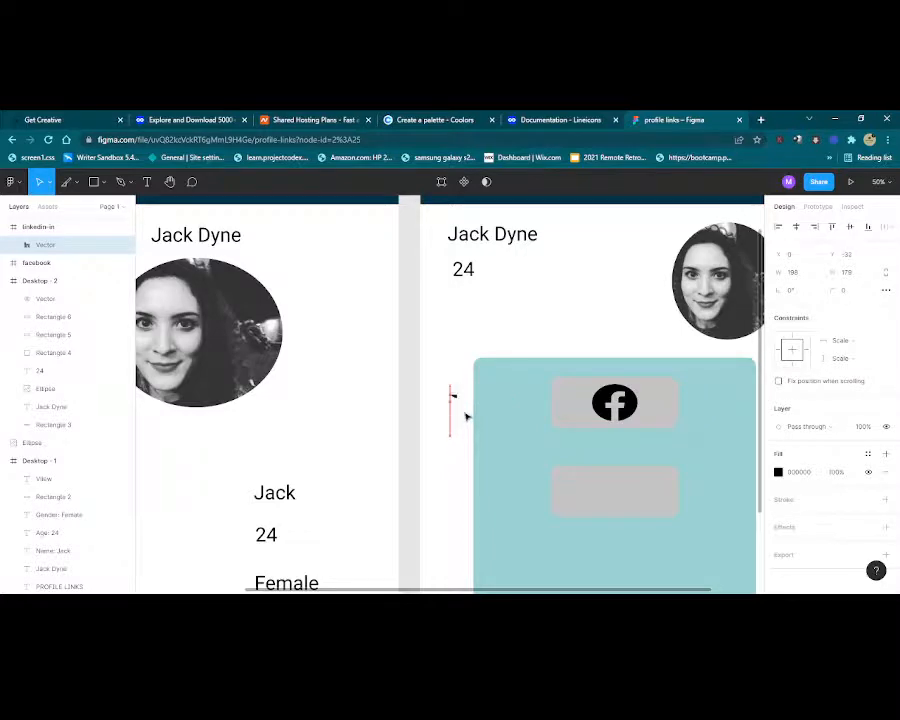
left_click_drag(466, 422, 466, 422)
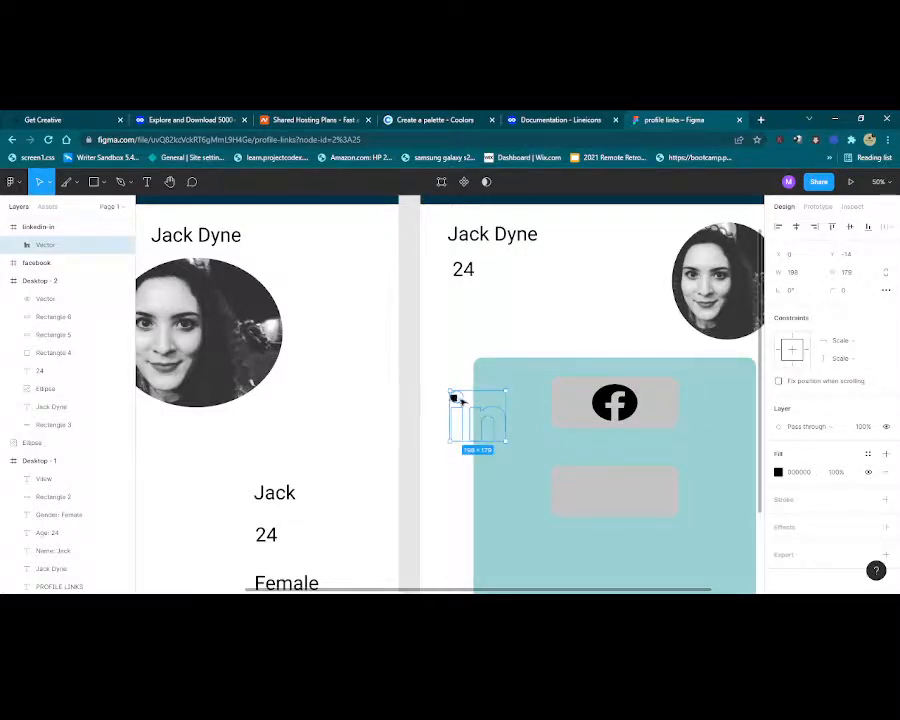
key("Escape")
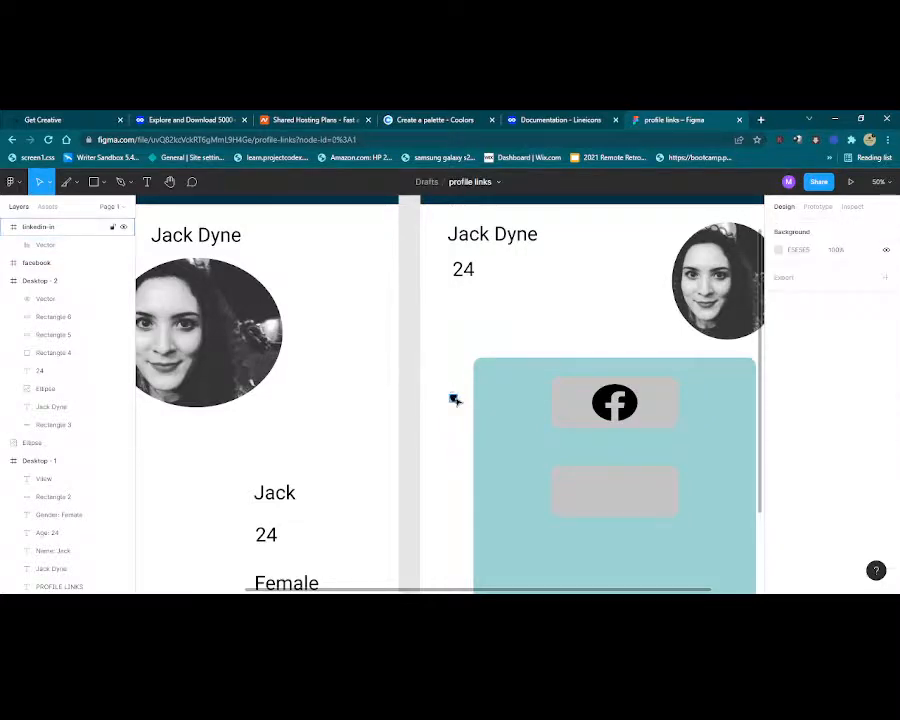
Try enlarging the linkedin-in frame together with its vector to about 978 × 515, and reduce its height to about 206.
left_click(454, 399)
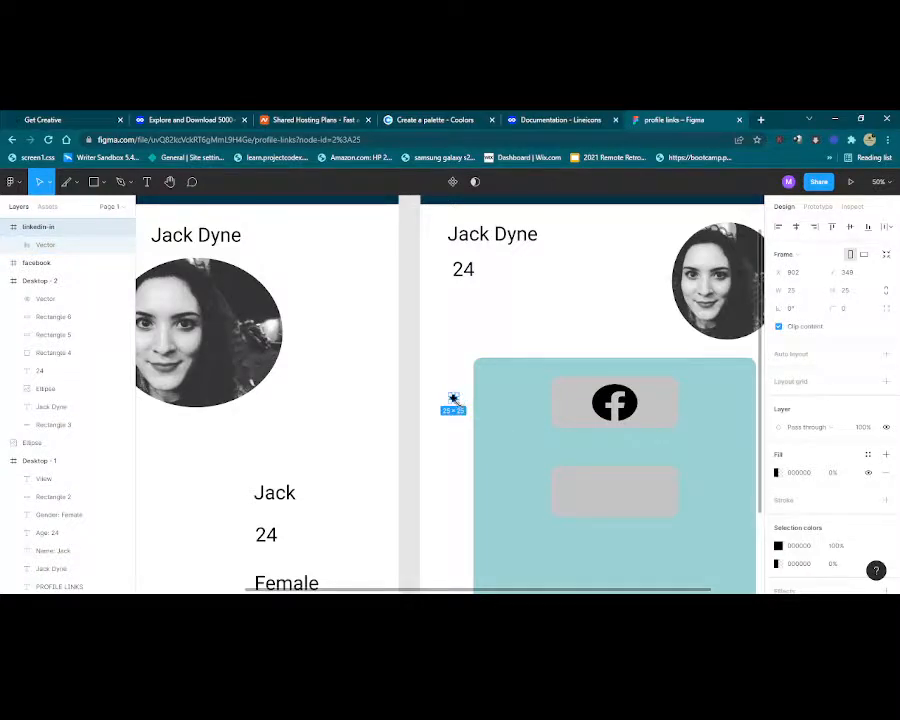
left_click_drag(454, 399, 724, 539)
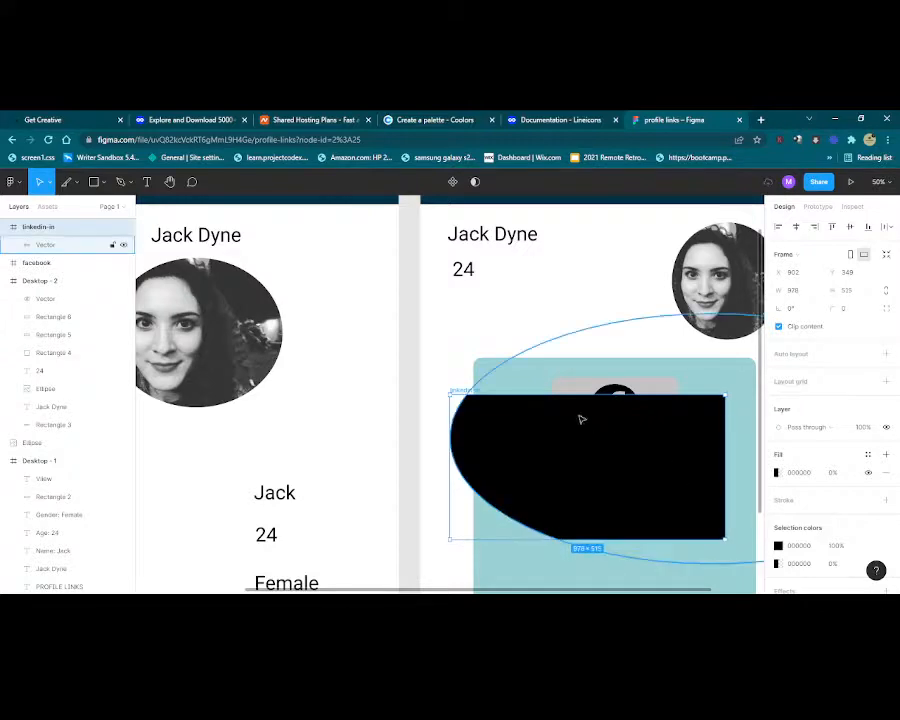
left_click_drag(548, 393, 556, 482)
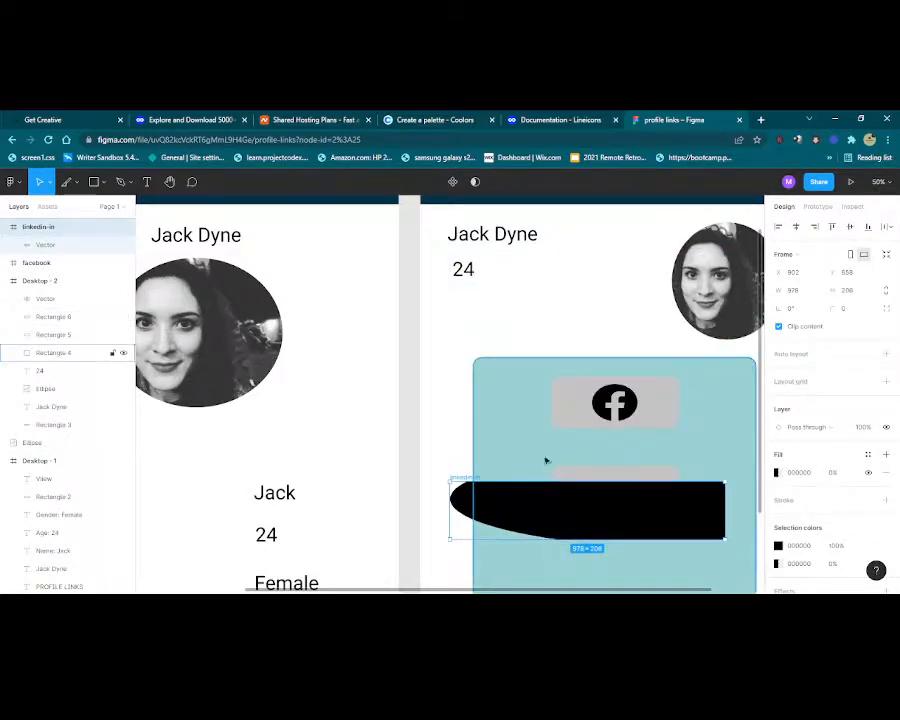
Undo all resizing and moving of the plain LinkedIn icon along with its insertion.
key("ctrl+z")
key("ctrl+z")
key("ctrl+z")
key("ctrl+z")
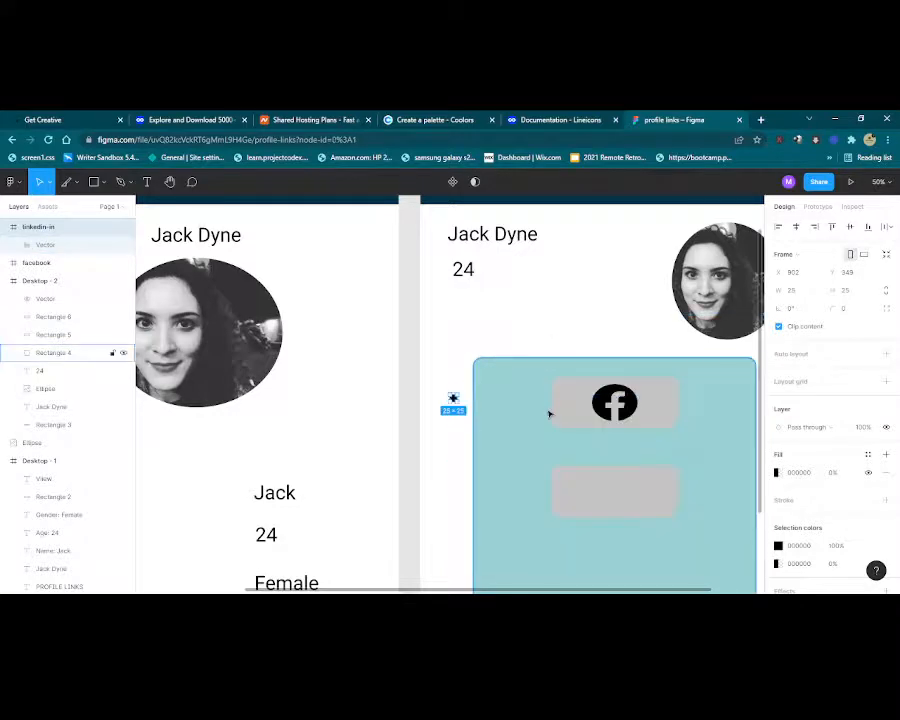
key("ctrl+z")
key("ctrl+z")
key("ctrl+z")
key("ctrl+z")
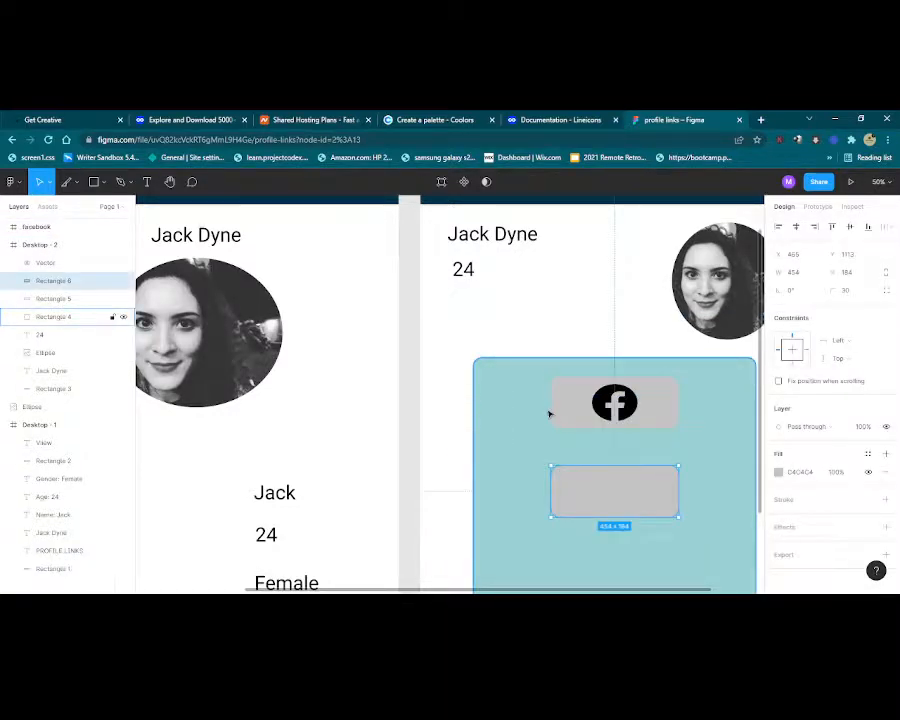
Duplicate the Facebook icon and place the copy on the lower grey rectangle at about X 611, Y 1139.
left_click(612, 402)
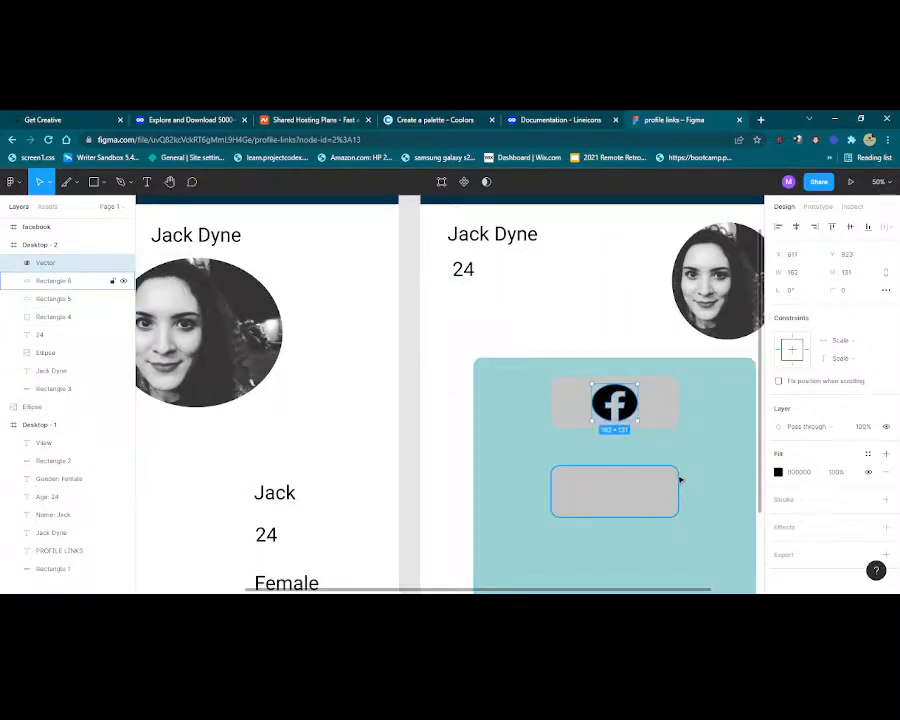
key("ctrl+v")
left_click_drag(612, 400, 610, 490)
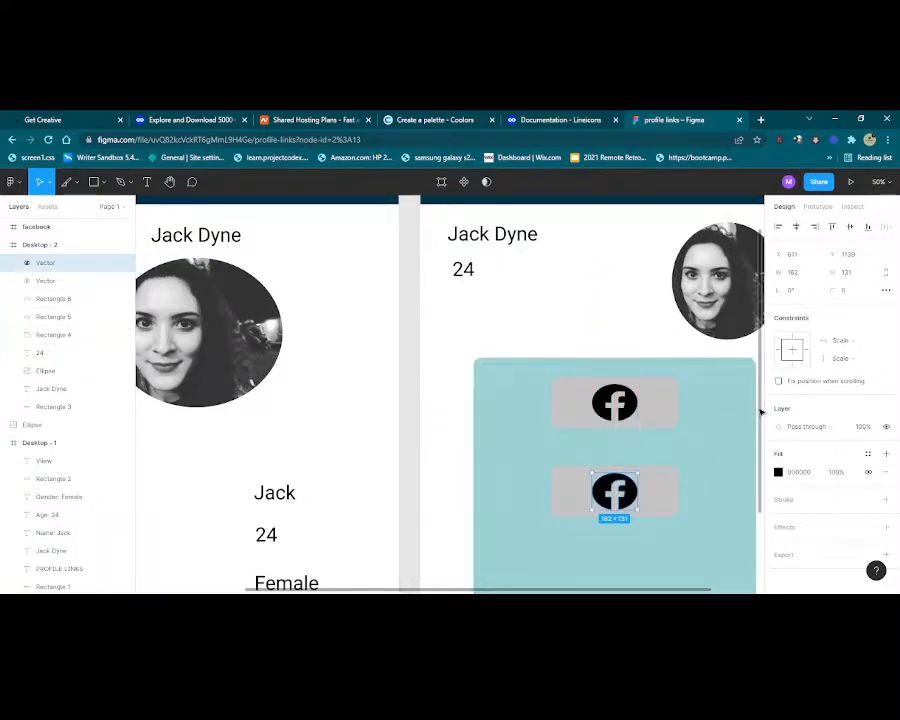
Duplicate both grey rectangles with their Facebook icons and place the copies in line below the originals.
scroll(763, 410, "down", 3)
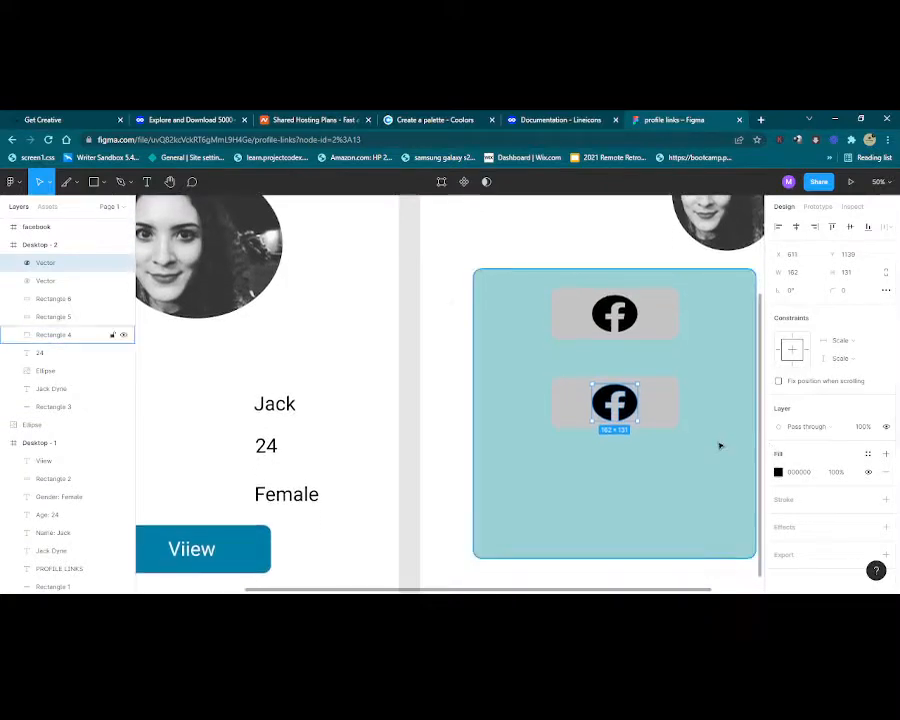
left_click(585, 245)
left_click_drag(718, 419, 501, 291)
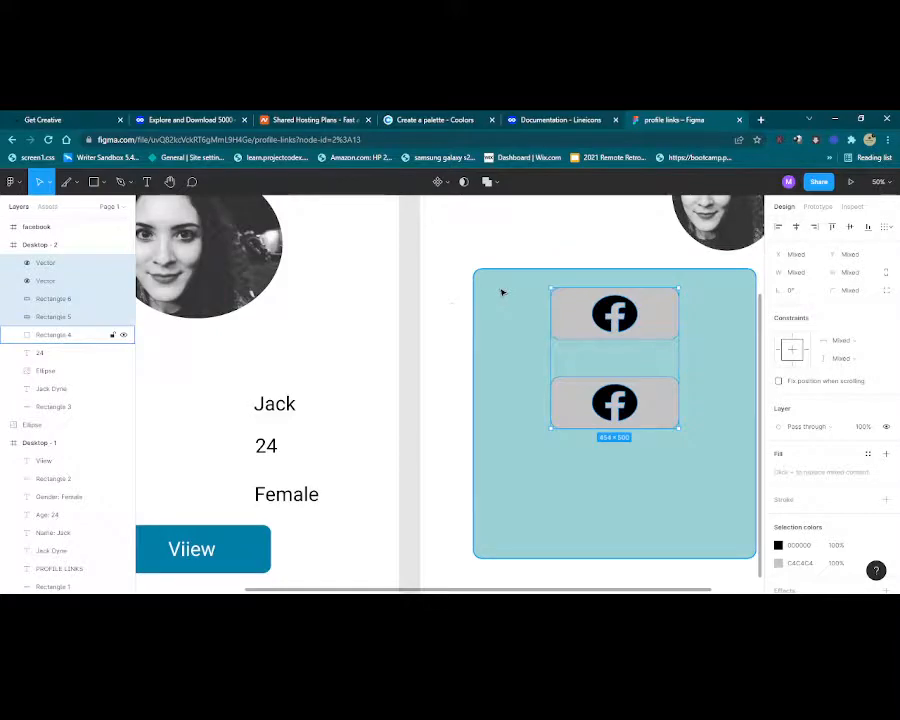
key("ctrl+v")
left_click_drag(612, 410, 600, 582)
scroll(719, 454, "down", 1)
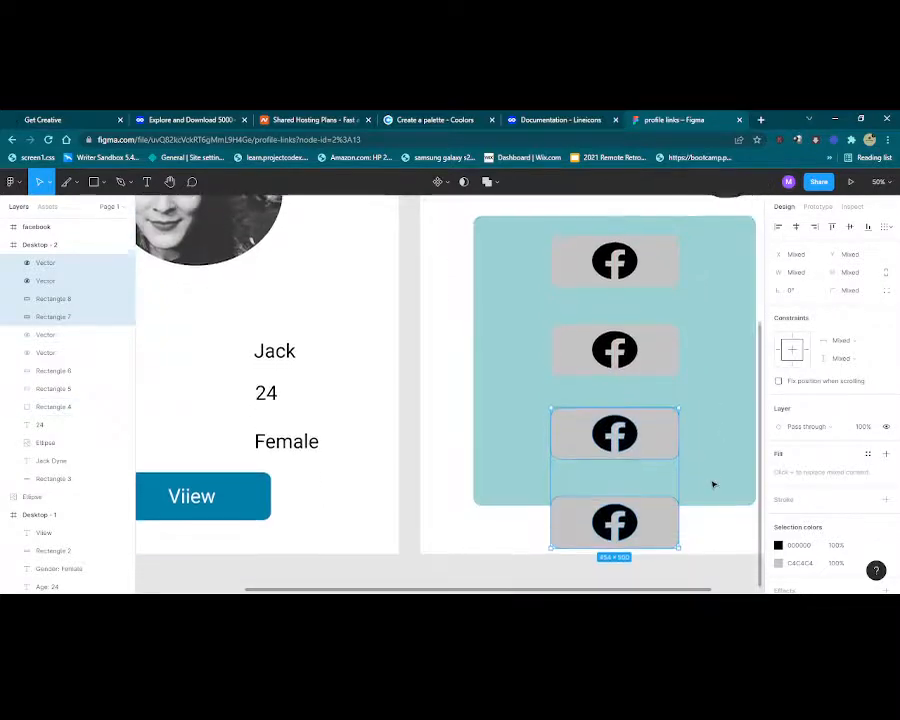
Extend the teal panel downward to a height of about 1203 so it encloses all four icon buttons.
scroll(715, 475, "down", 1)
left_click(718, 466)
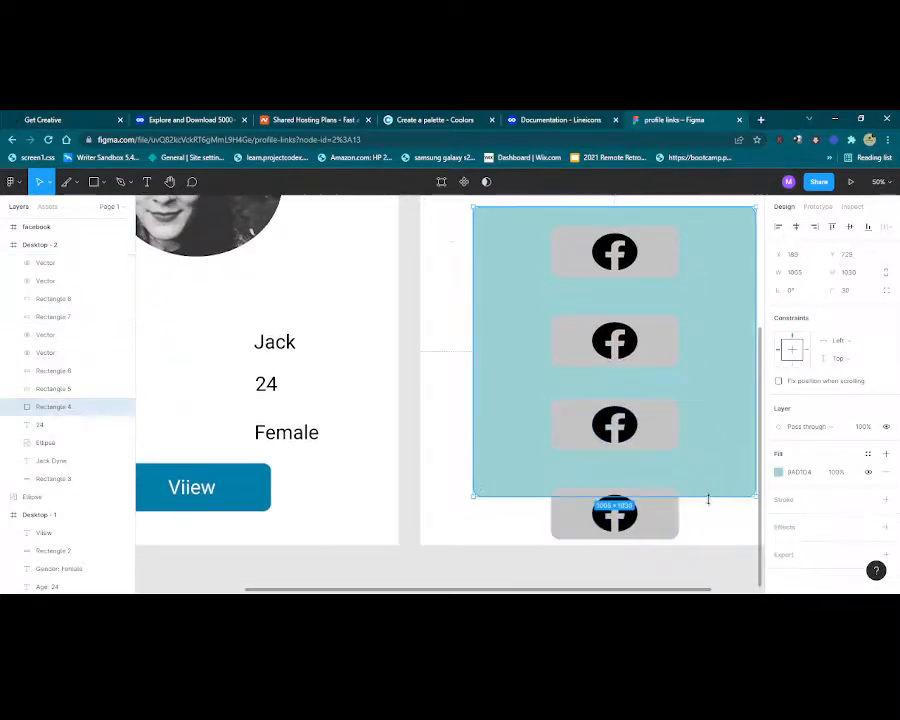
left_click_drag(708, 498, 705, 540)
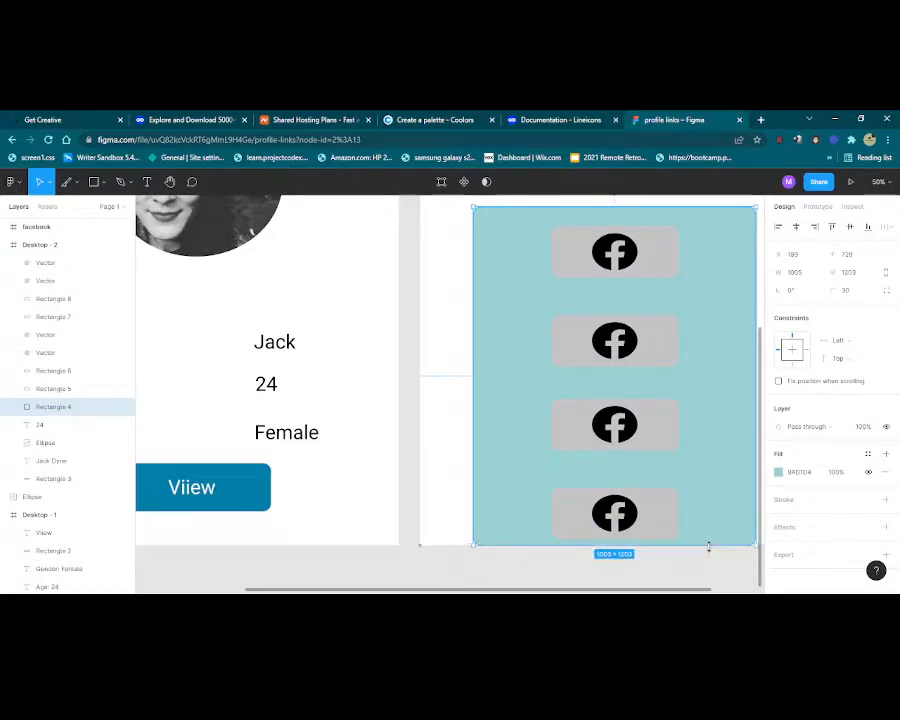
left_click(882, 184)
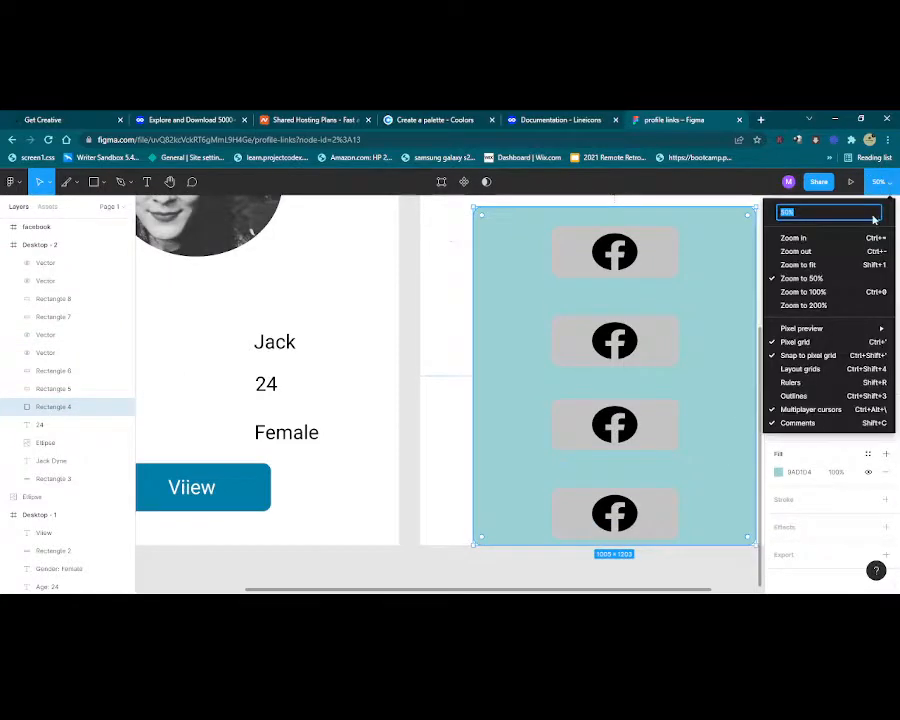
left_click(820, 251)
left_click(685, 327)
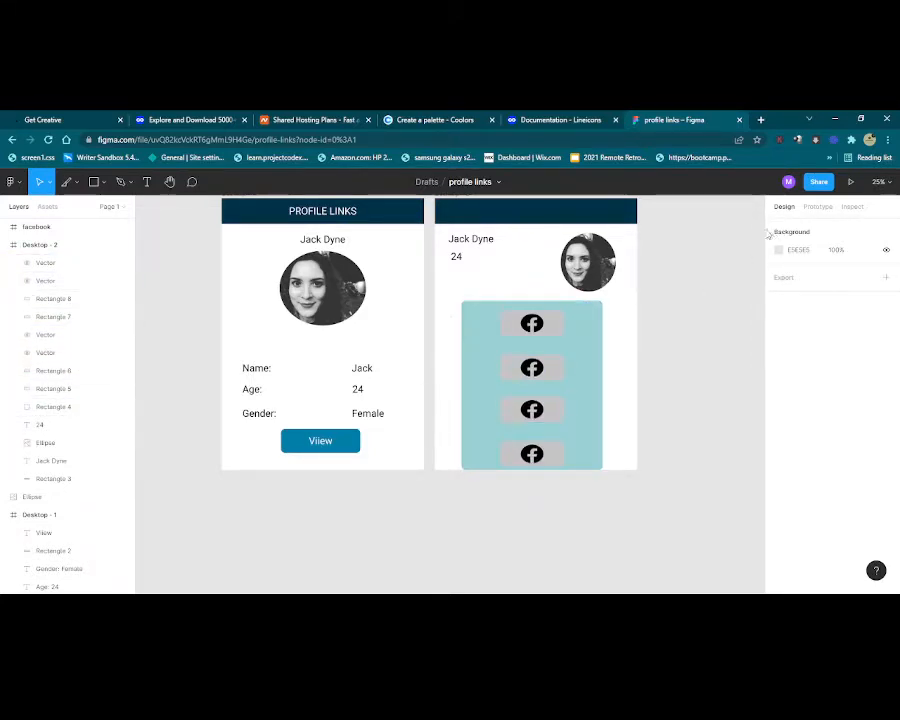
Add a prototype connection from the Viiew button's rectangle to Desktop - 2 that navigates instantly on click.
left_click(817, 208)
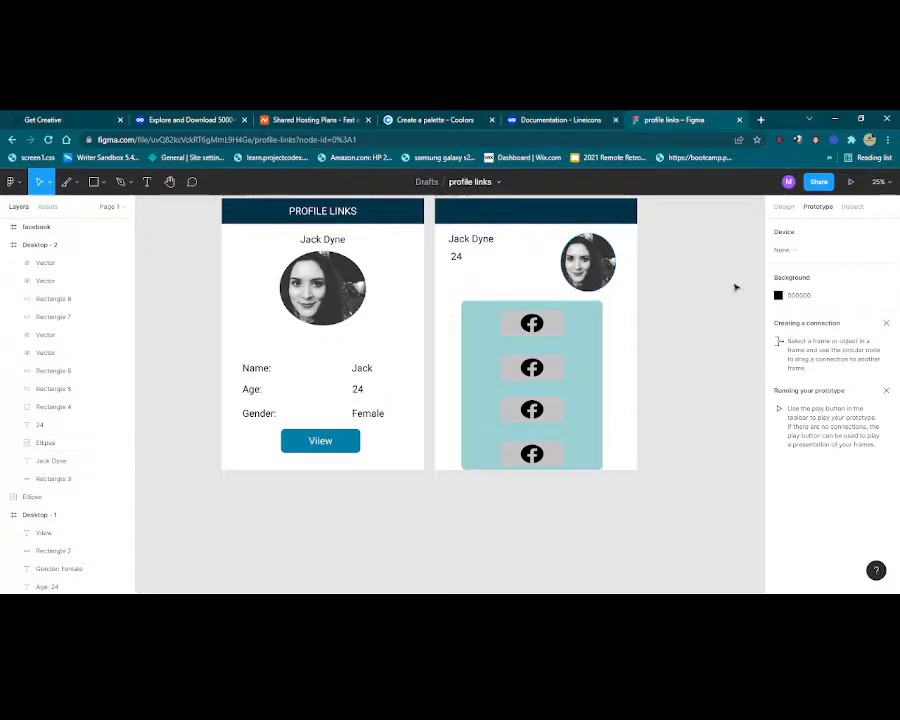
left_click(790, 208)
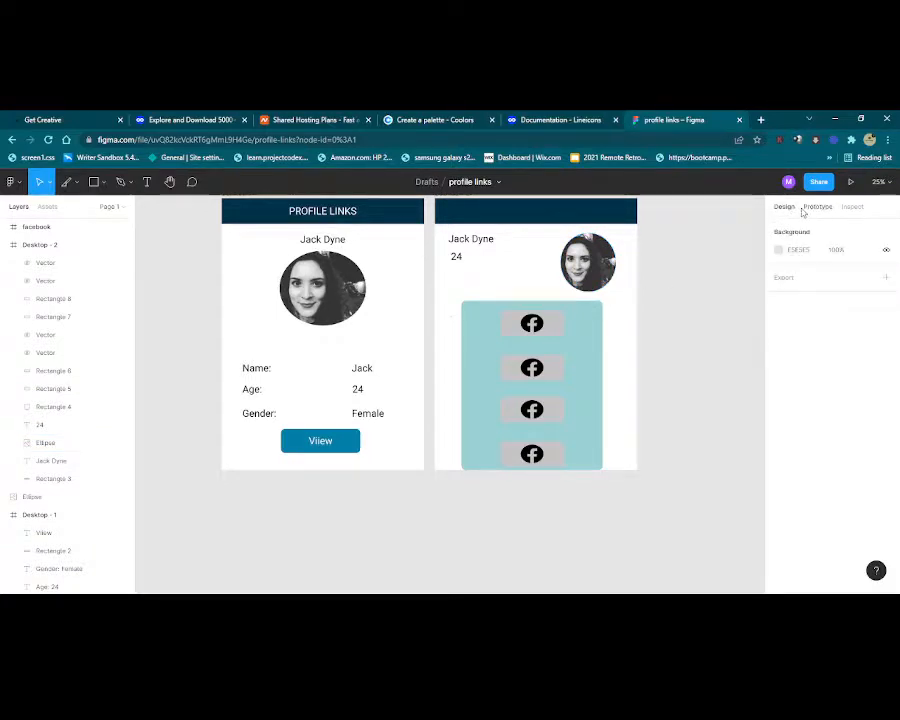
left_click(818, 208)
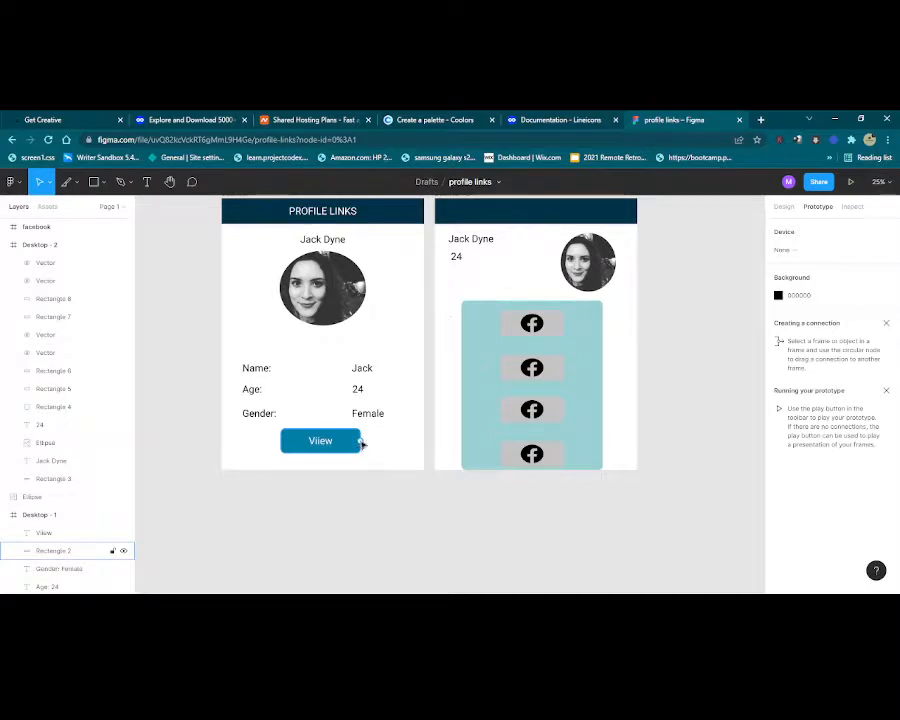
left_click_drag(361, 441, 451, 411)
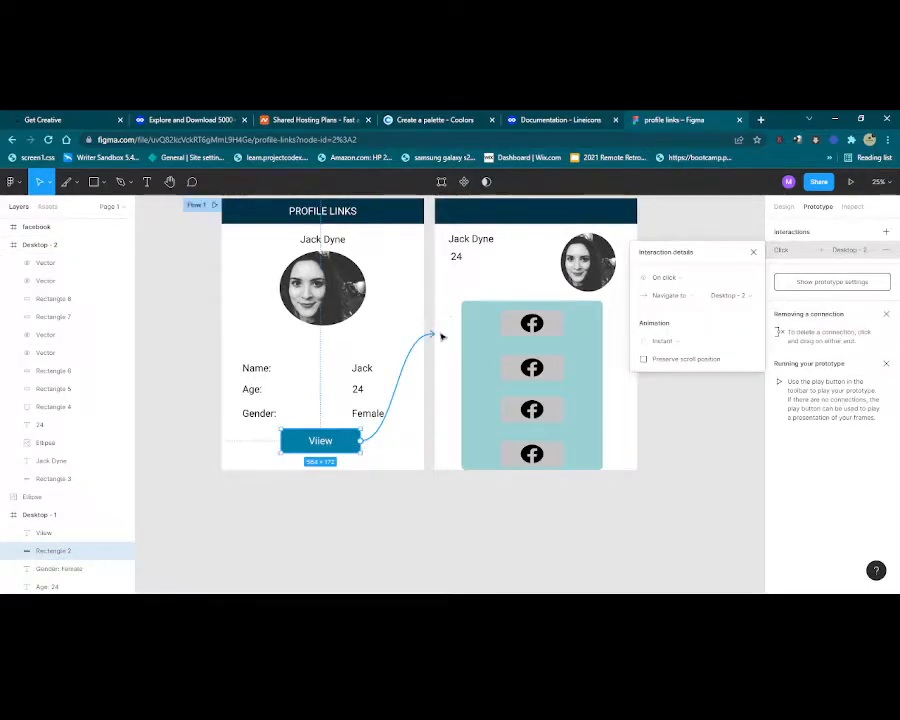
left_click(489, 551)
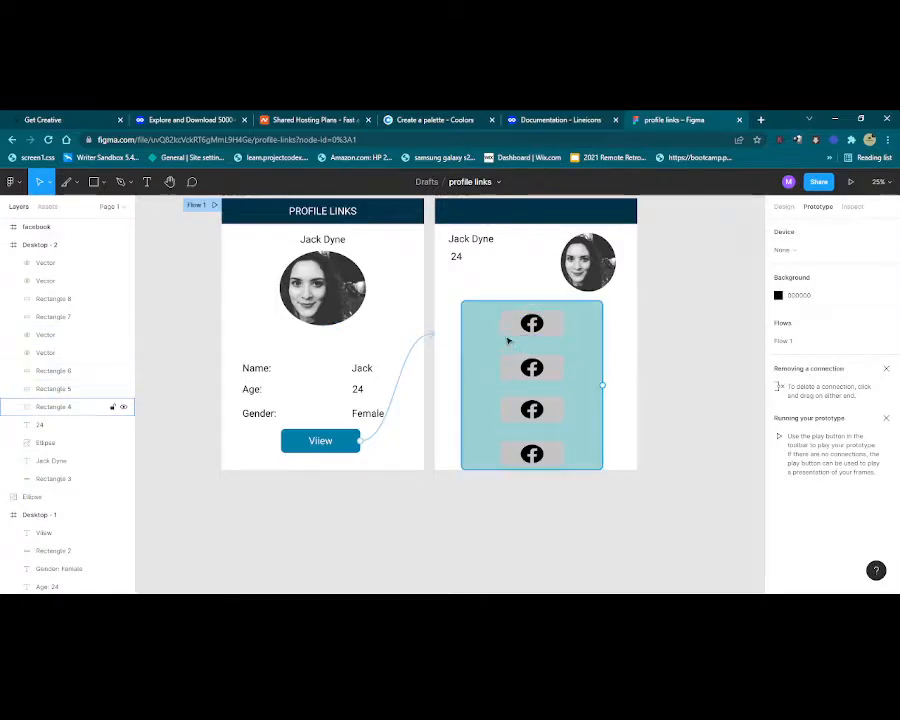
Link the uppermost grey Facebook button in the teal panel back to Desktop - 1 with an on-click navigation.
left_click(565, 325)
left_click_drag(565, 323, 340, 300)
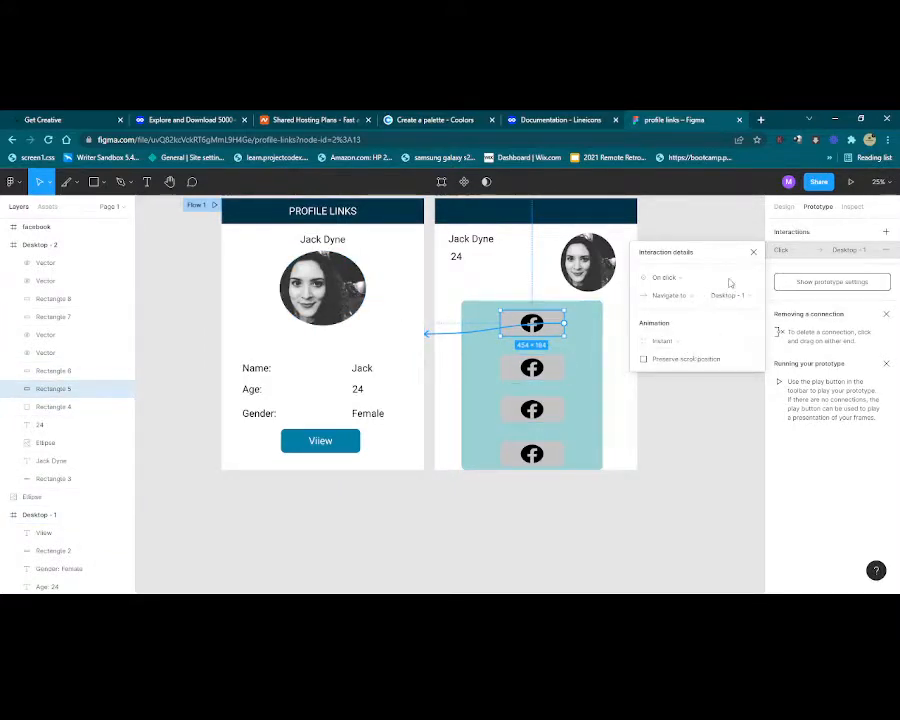
left_click(751, 253)
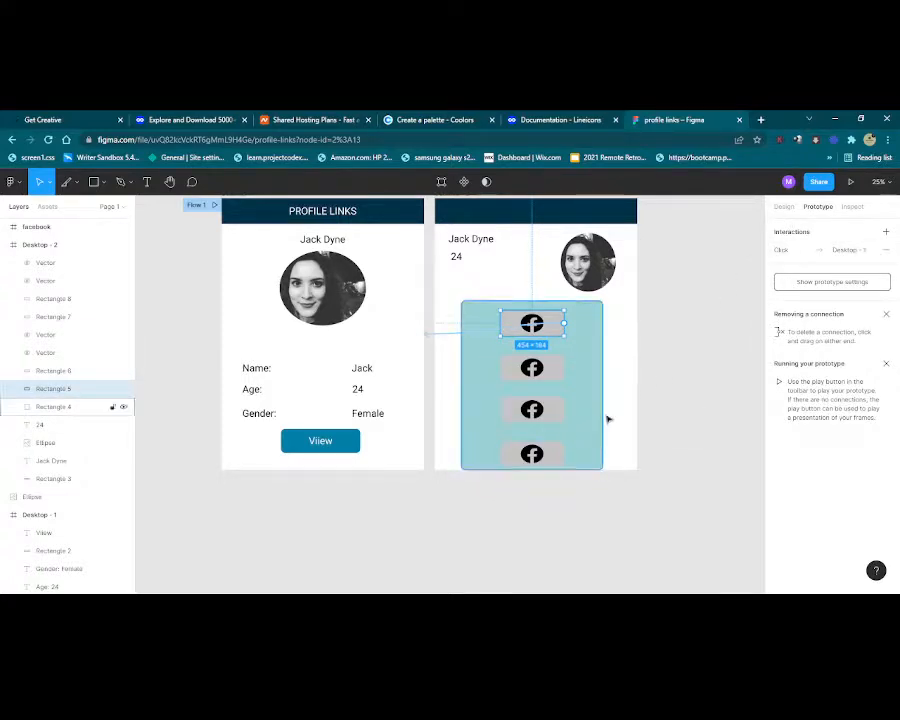
left_click(674, 401)
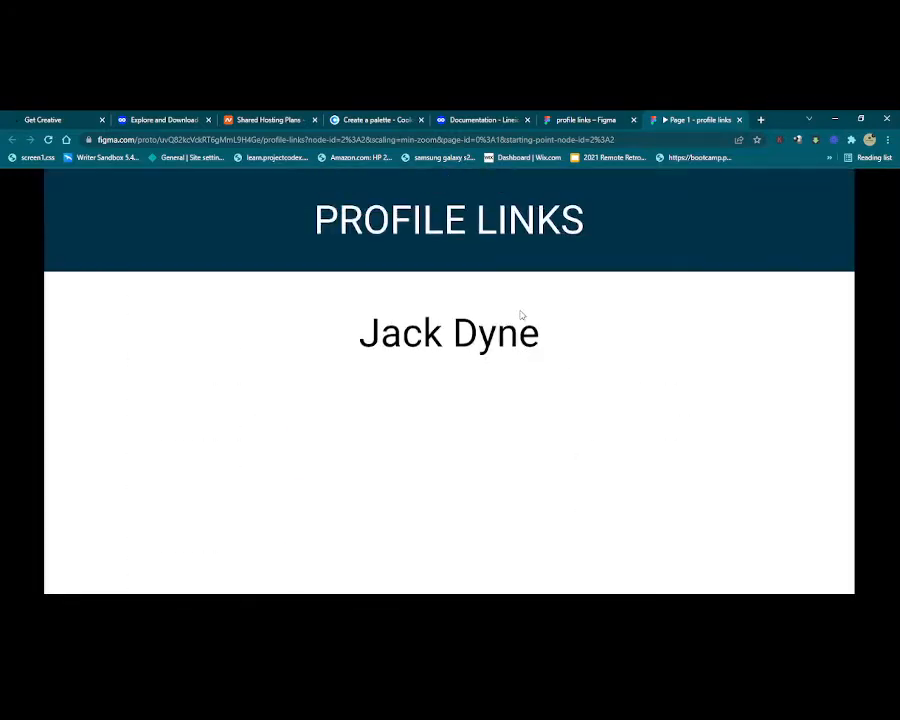
Test the Viiew button in the running prototype and examine the whole second page with its Facebook buttons.
scroll(521, 315, "down", 5)
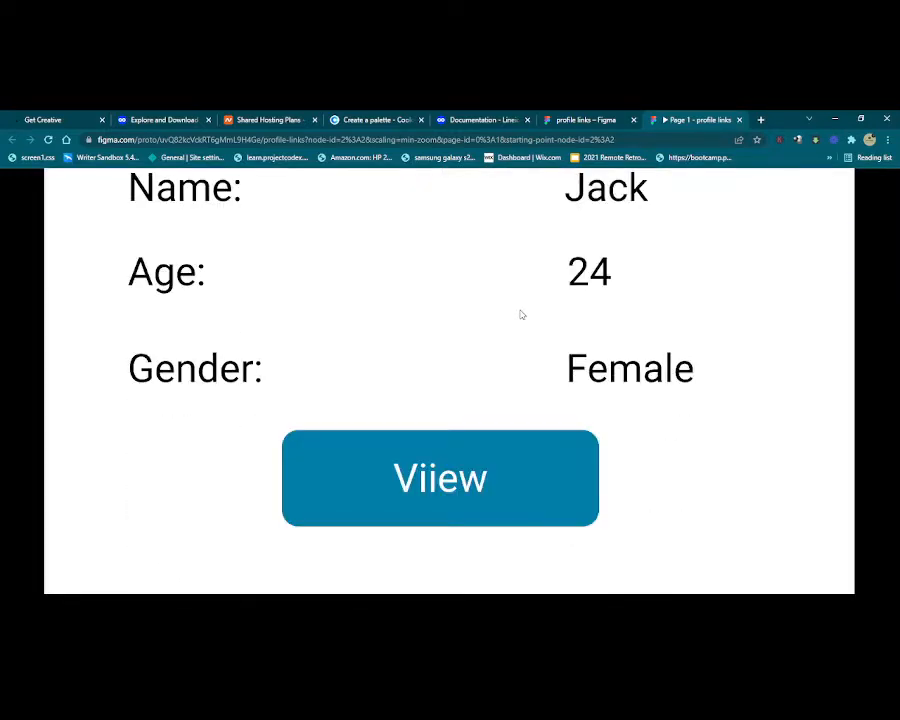
left_click(449, 468)
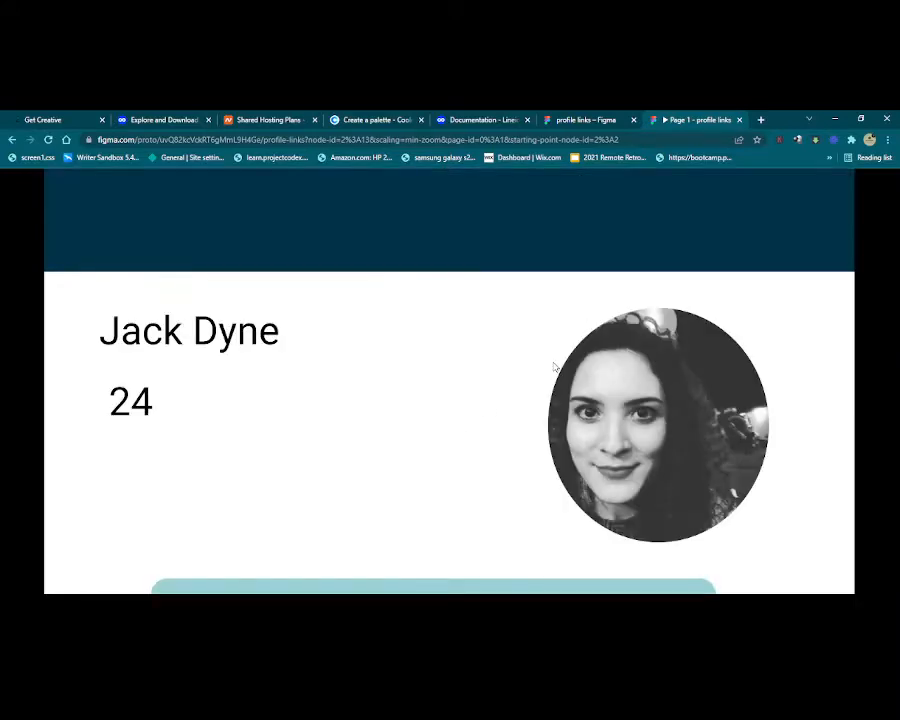
scroll(554, 367, "down", 9)
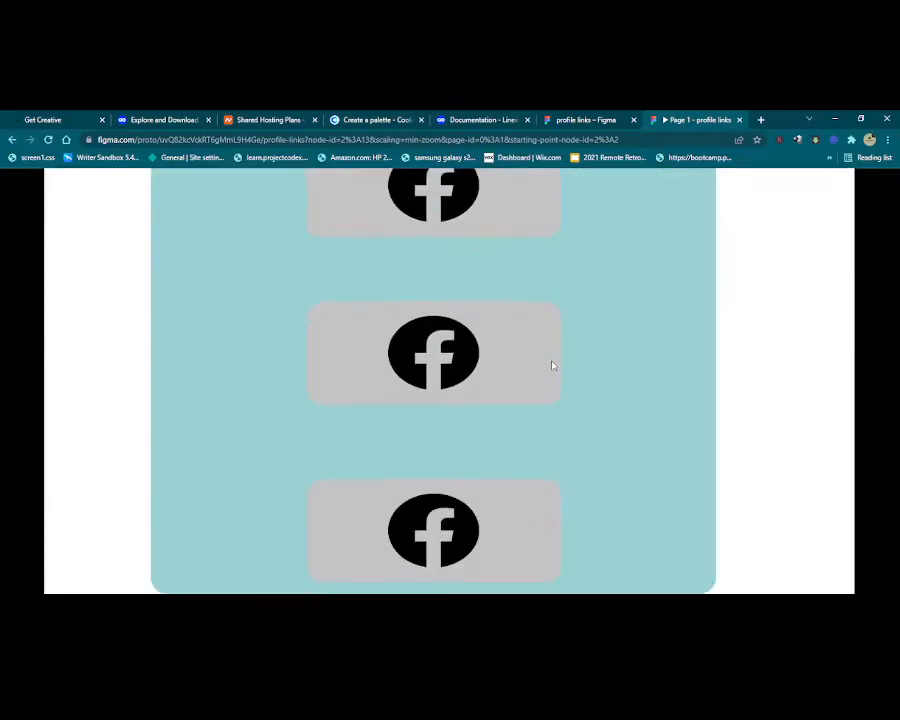
scroll(551, 364, "up", 9)
scroll(551, 364, "down", 7)
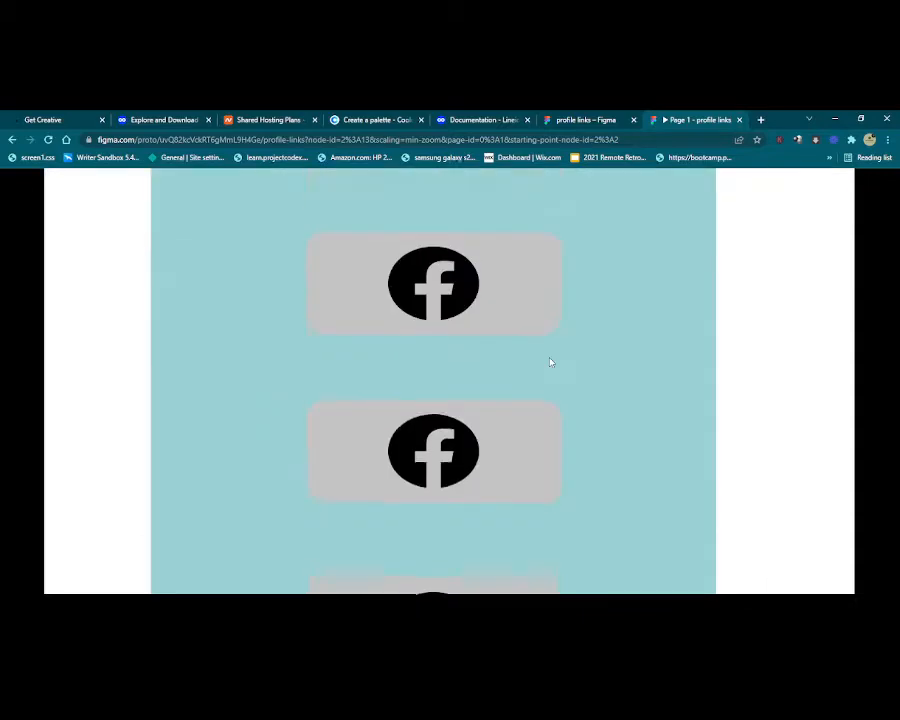
scroll(550, 362, "up", 10)
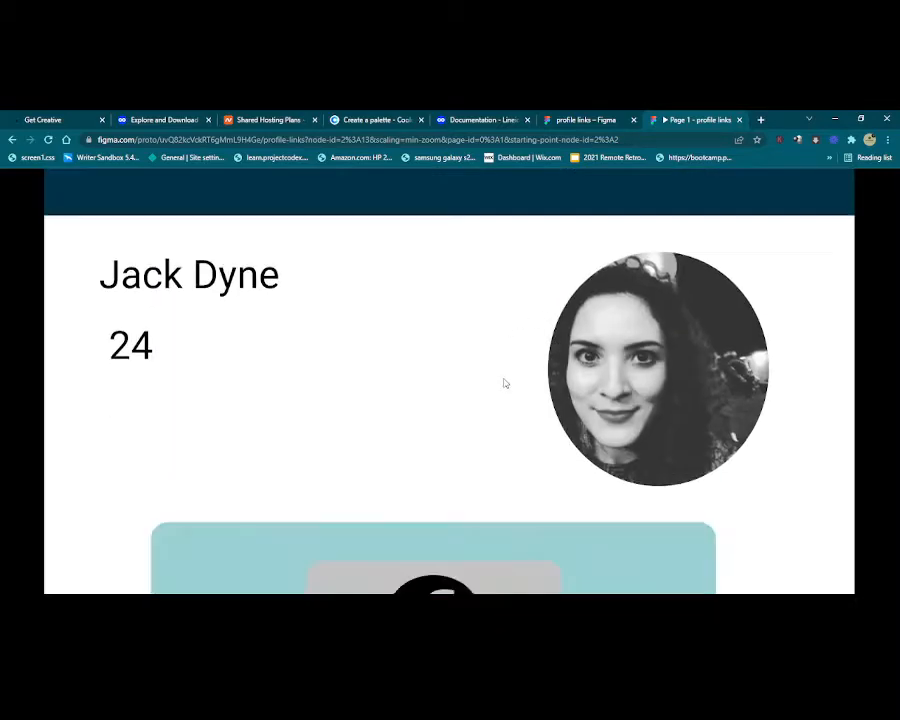
scroll(505, 383, "down", 2)
scroll(505, 380, "up", 3)
scroll(505, 380, "down", 8)
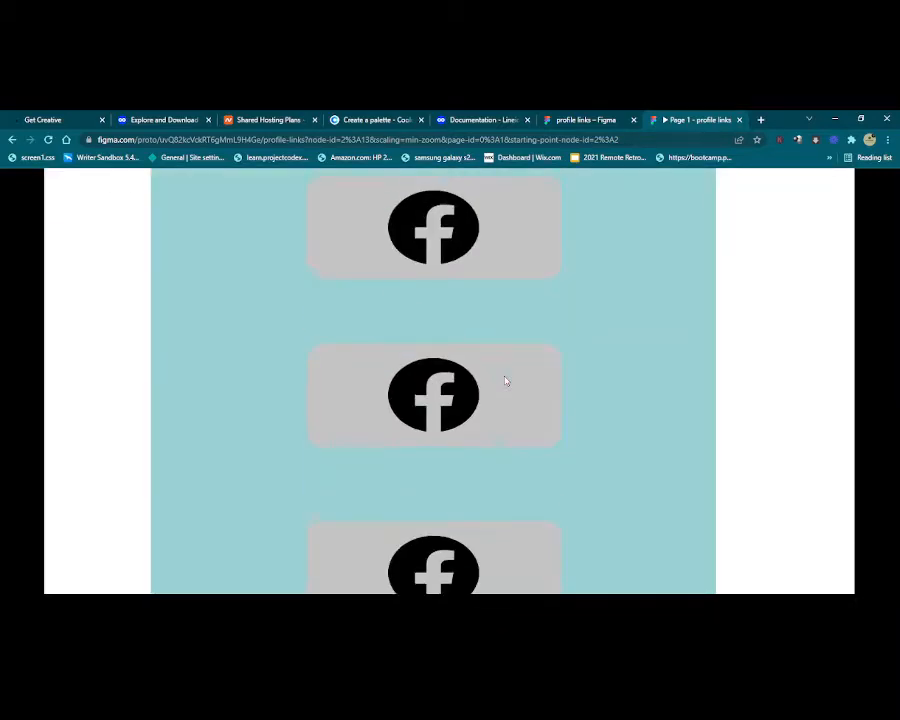
scroll(504, 380, "up", 2)
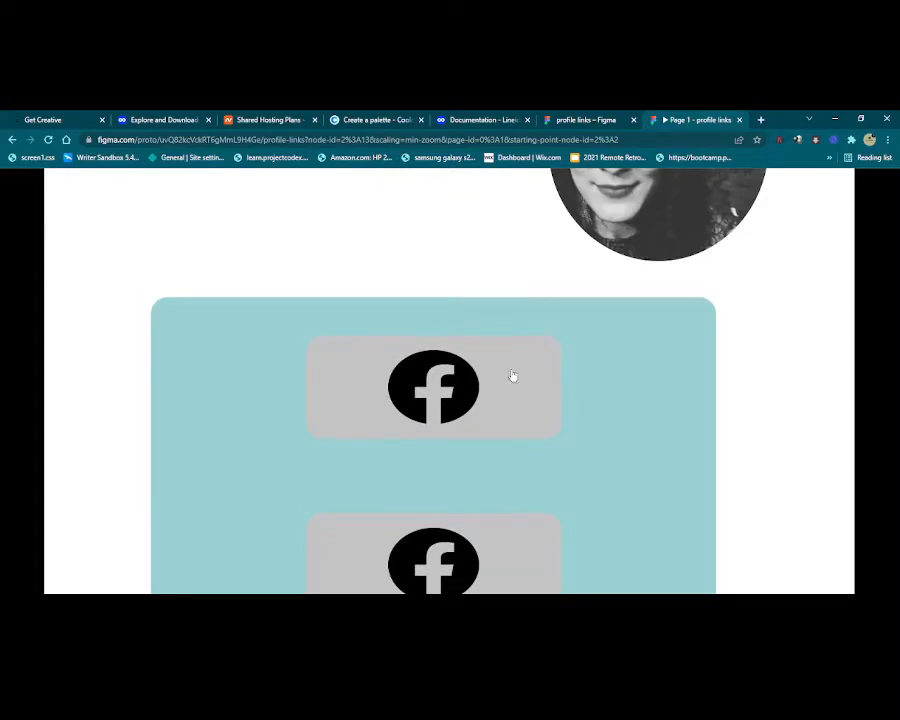
Test the uppermost Facebook button's link to the profile page, and follow the Viiew button to the second page again.
left_click(512, 375)
scroll(512, 375, "down", 5)
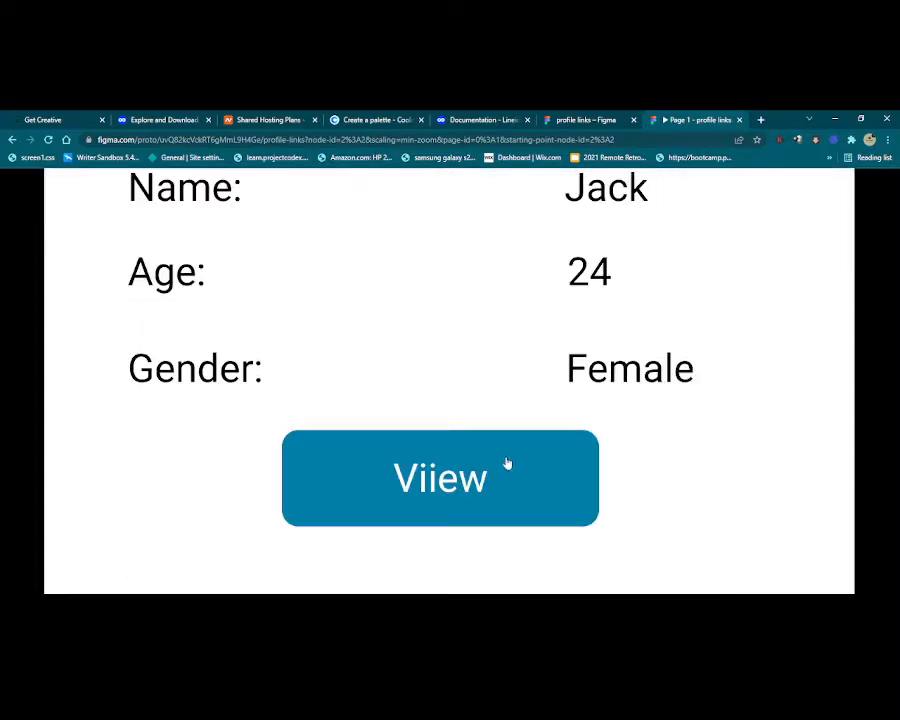
left_click(506, 462)
scroll(500, 440, "down", 5)
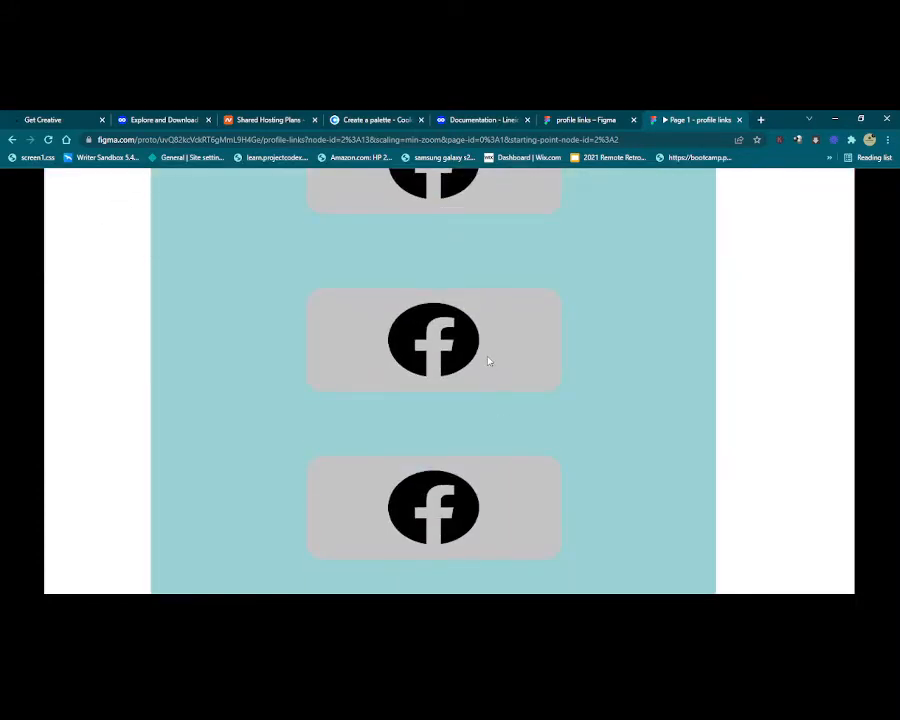
Test whether the lower Facebook buttons on the second page respond to clicks in the prototype.
left_click(490, 347)
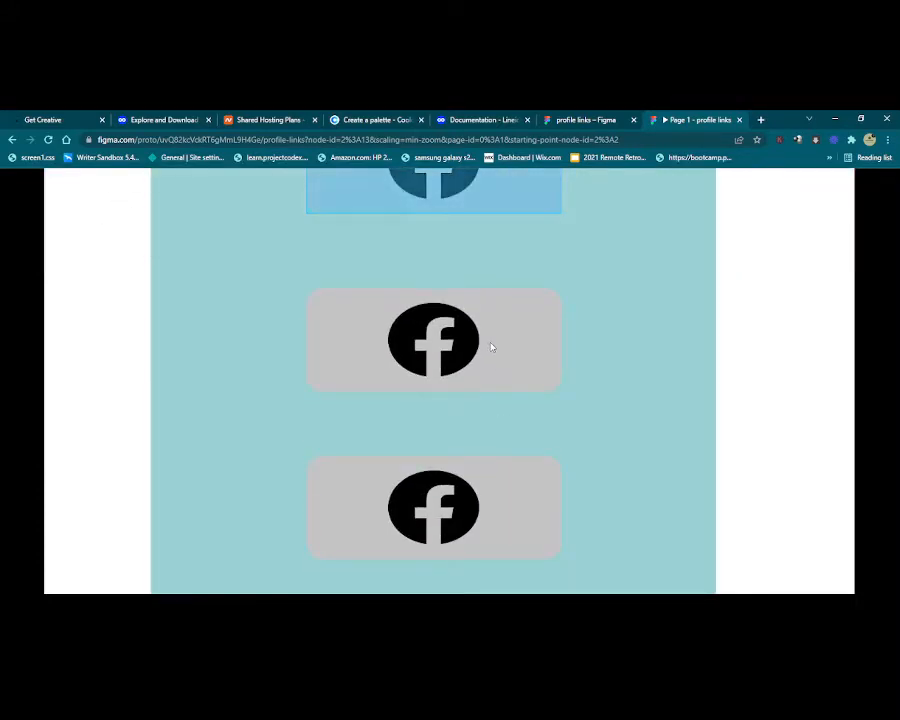
left_click(490, 347)
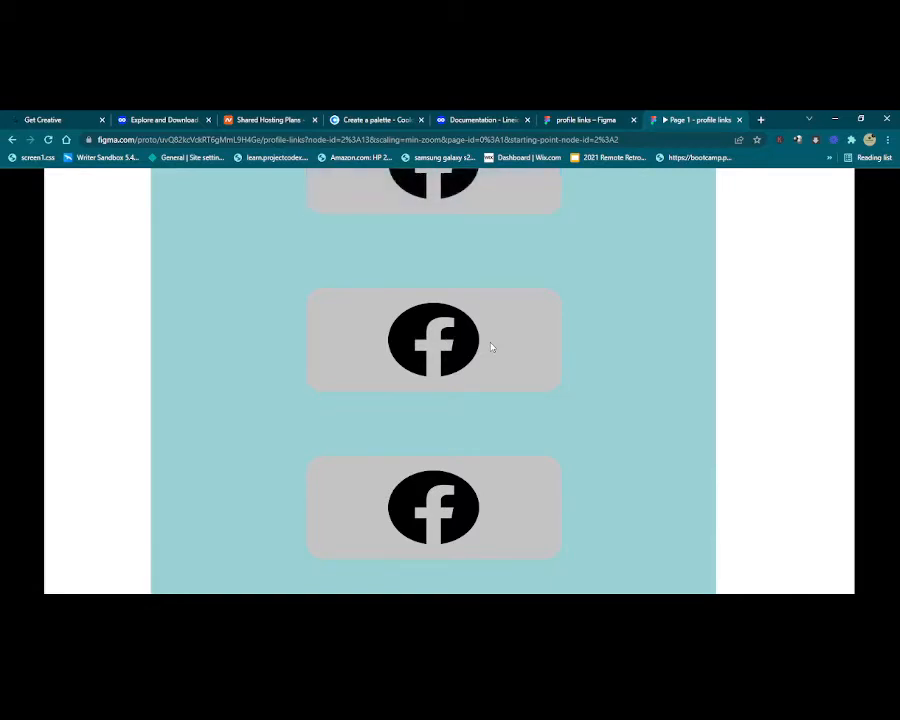
left_click(490, 347)
left_click(504, 488)
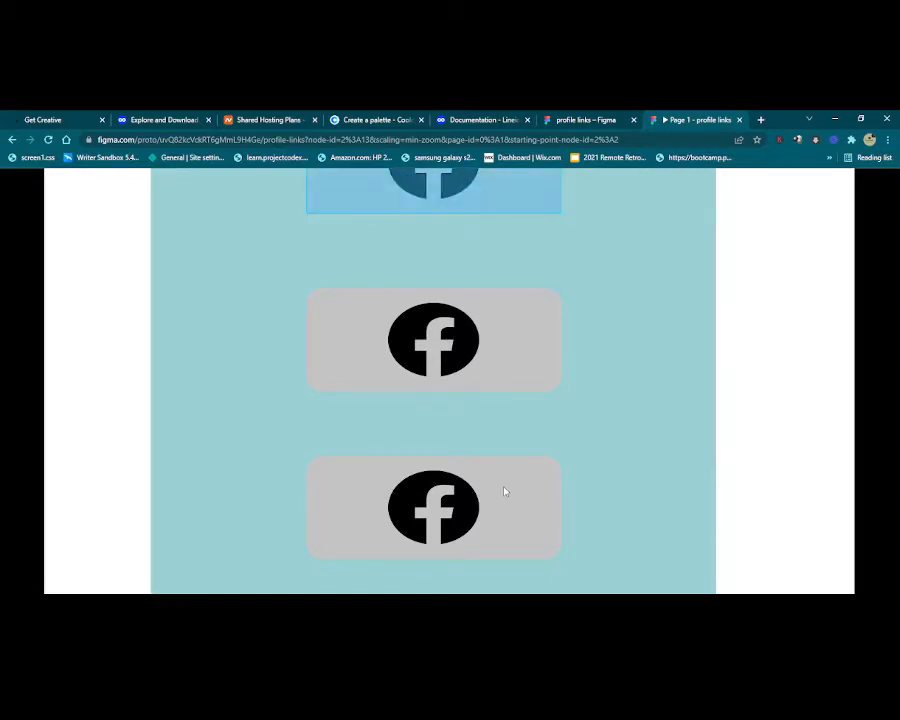
scroll(520, 428, "up", 10)
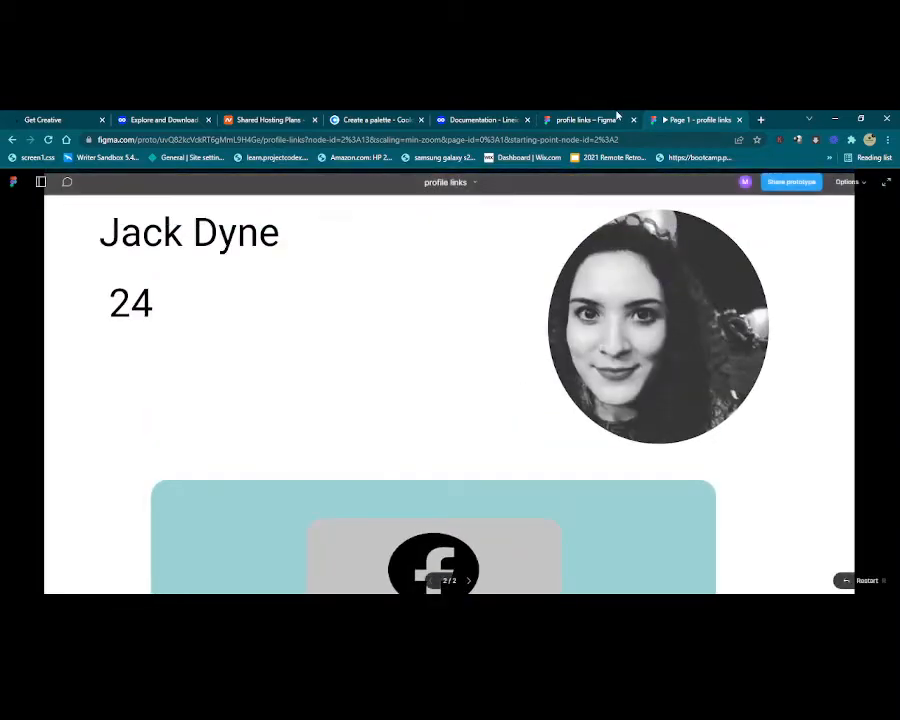
Return from the prototype preview to the profile links file and view both frames in design mode.
left_click(617, 119)
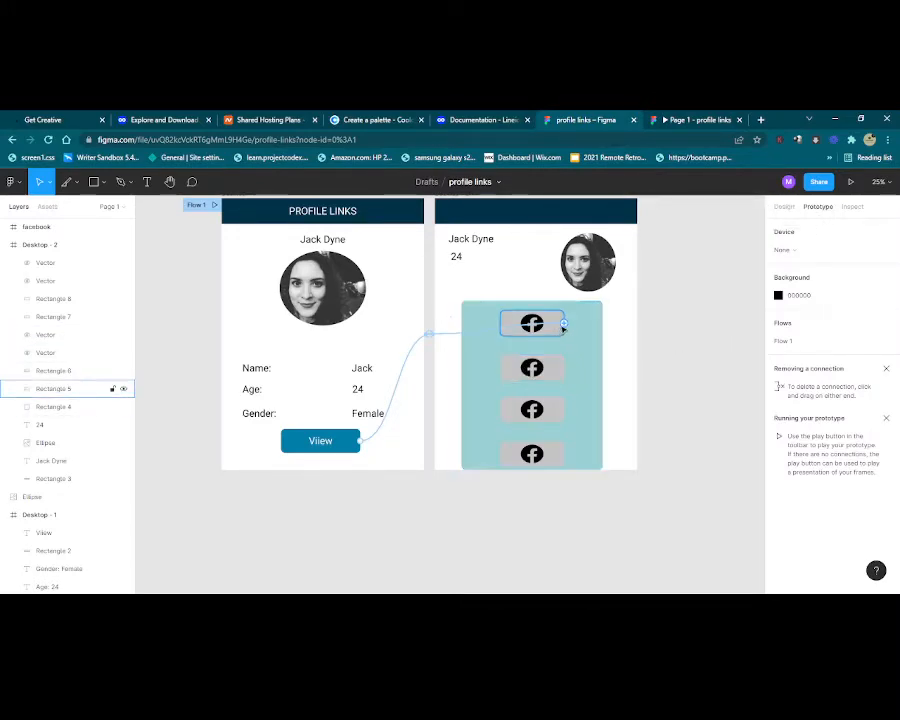
left_click_drag(564, 323, 480, 338)
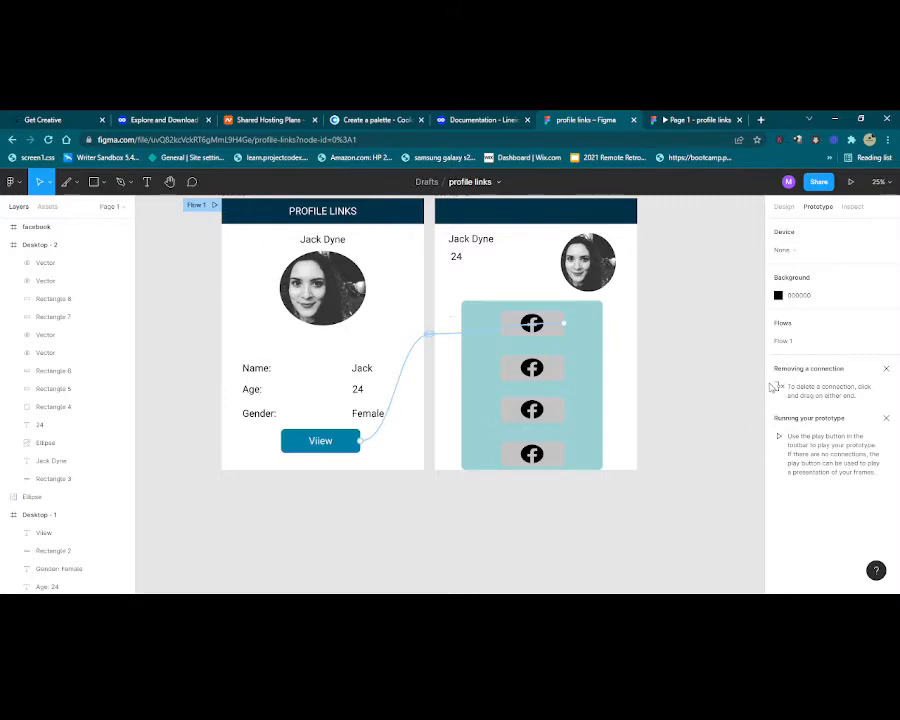
left_click(784, 208)
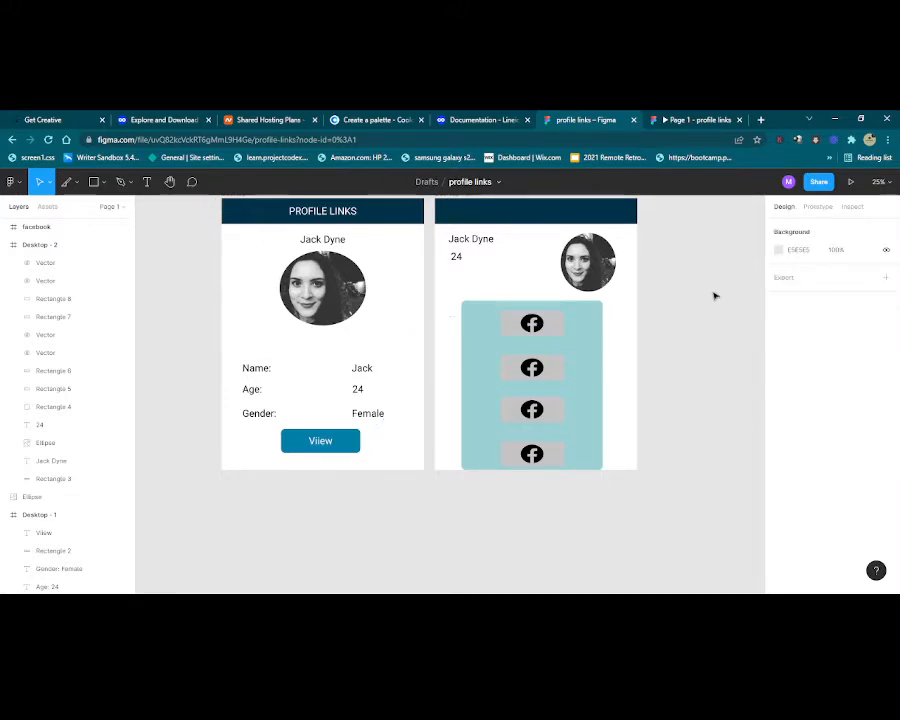
scroll(715, 296, "up", 2)
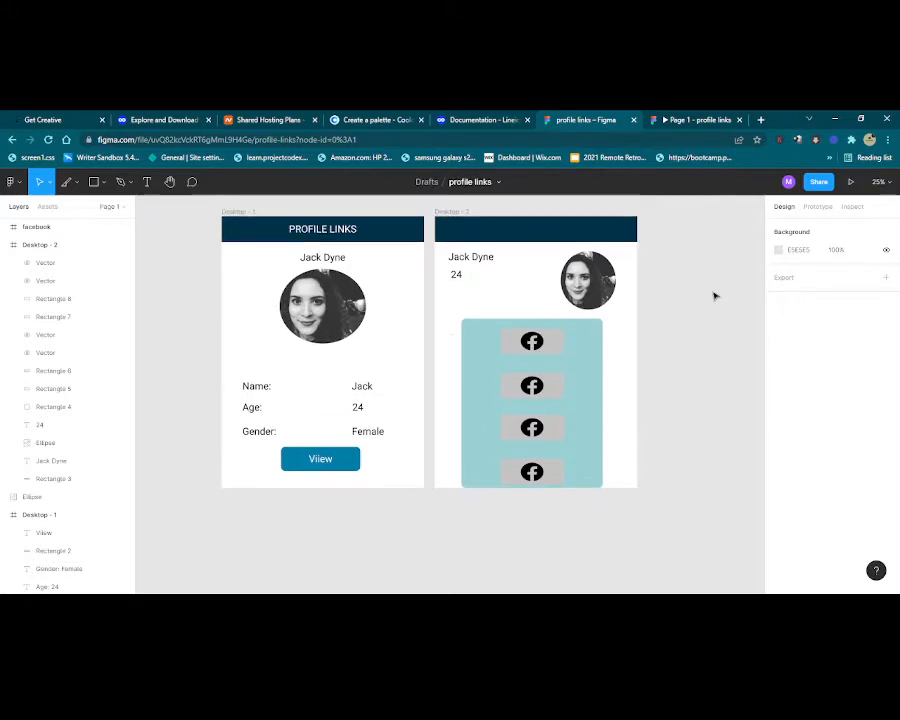